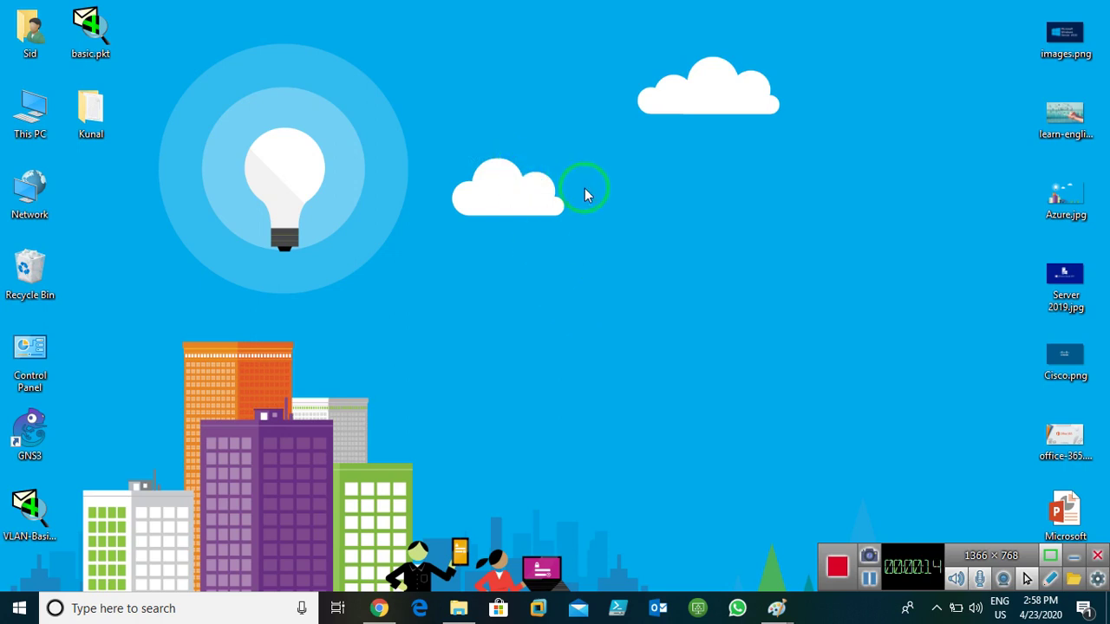
# - Refresh the desktop and bring up the first Untitled Paint window with the Vnet to Vnet Peering notes
pyautogui.rightClick(555, 177)
pyautogui.click(595, 223)
pyautogui.moveTo(780, 609)
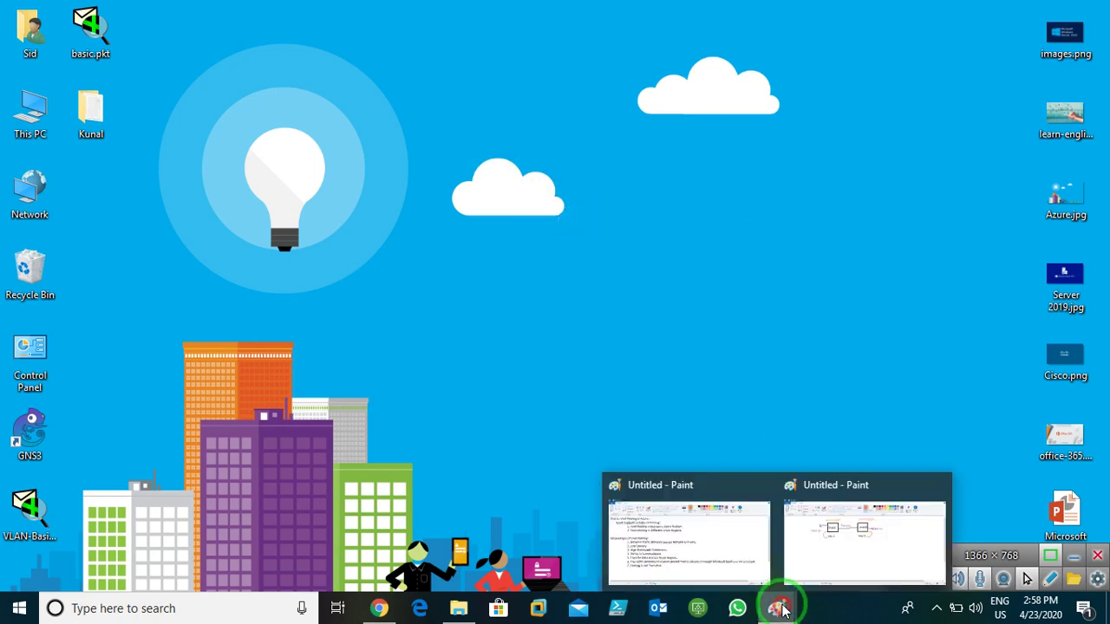
pyautogui.click(675, 516)
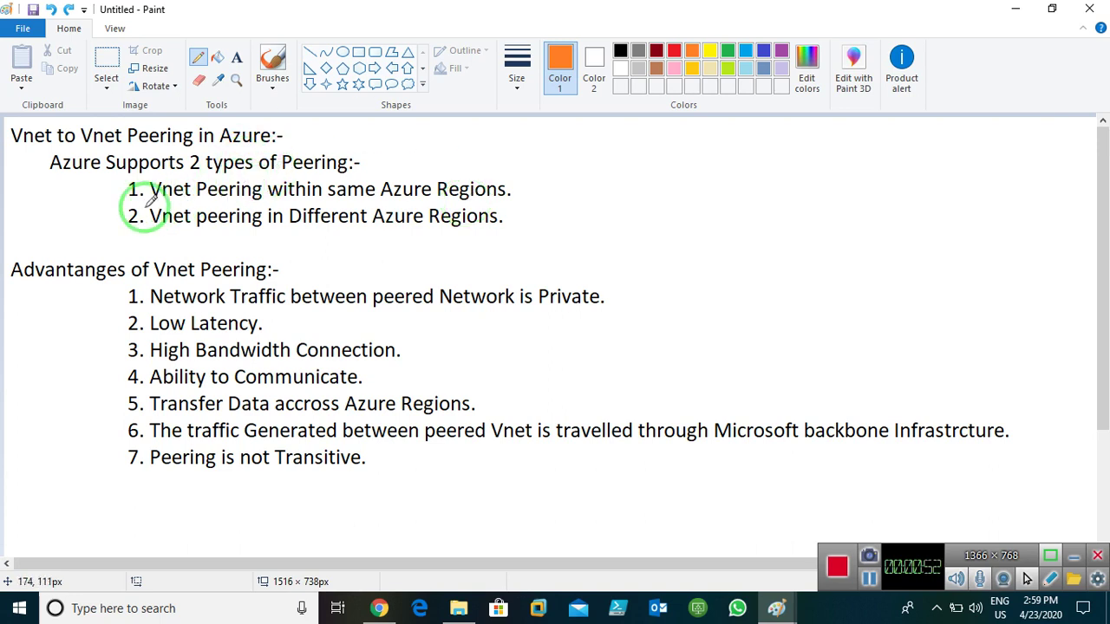
# - Underline the same-region peering line in orange and draw two orange boxes beside the notes
pyautogui.moveTo(152, 202); pyautogui.dragTo(468, 206)
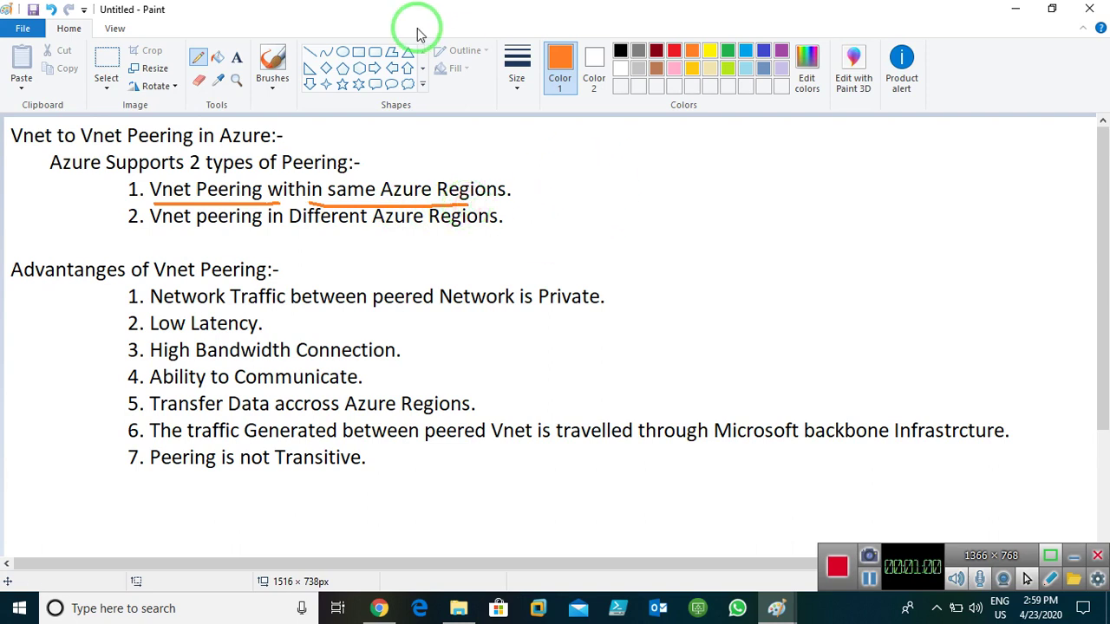
pyautogui.click(358, 51)
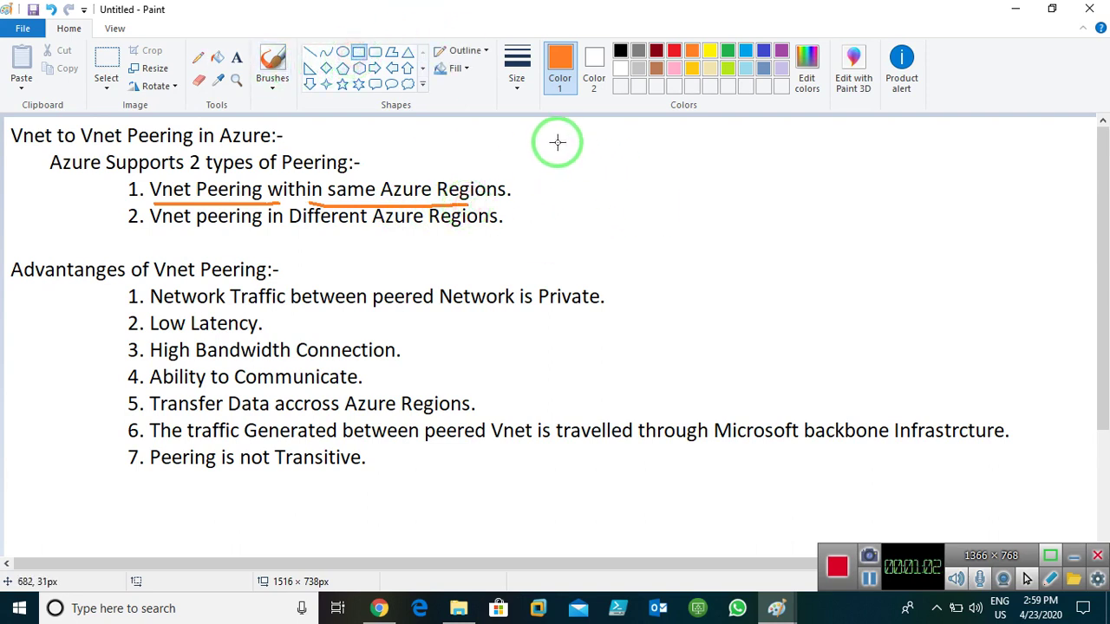
pyautogui.moveTo(556, 139); pyautogui.dragTo(621, 193)
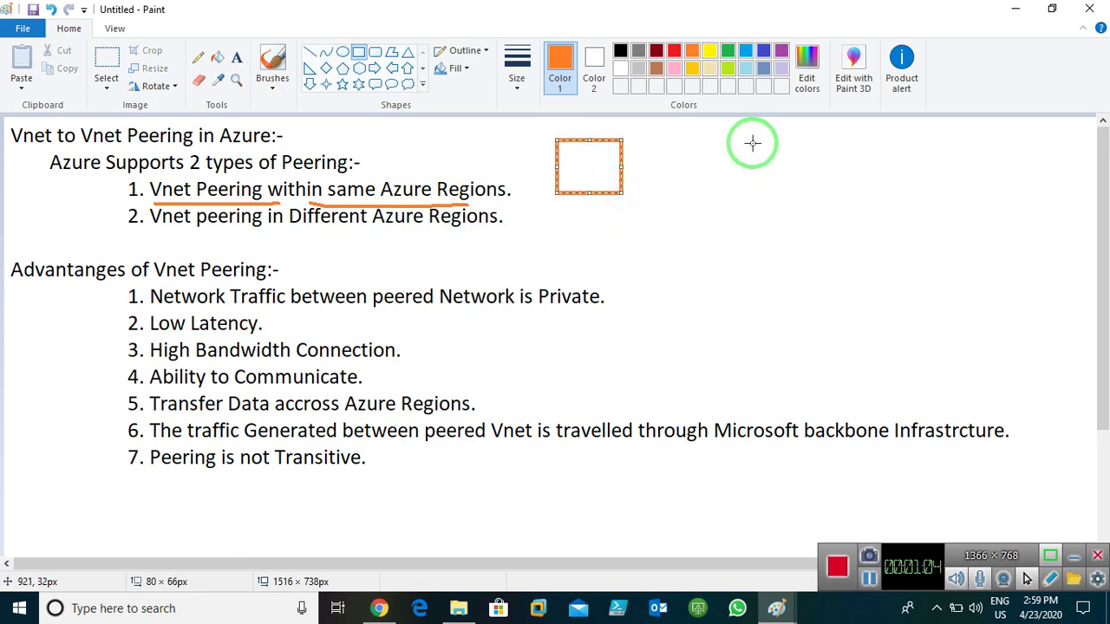
pyautogui.moveTo(751, 141); pyautogui.dragTo(815, 196)
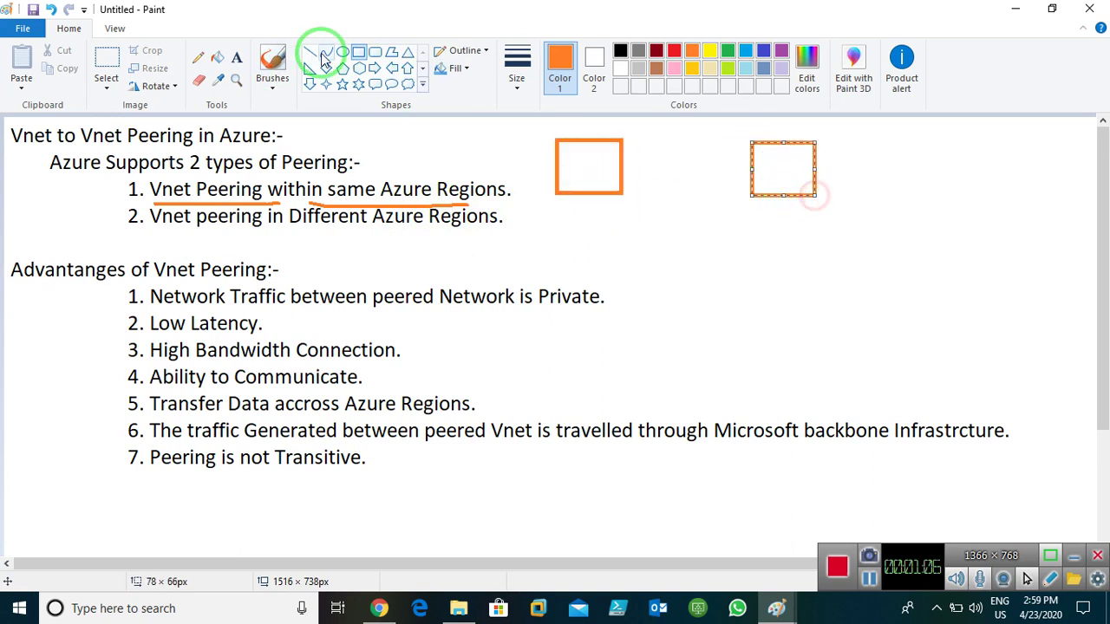
# - Label the two orange boxes Vnet1 and Vnet2
pyautogui.click(236, 57)
pyautogui.click(565, 157)
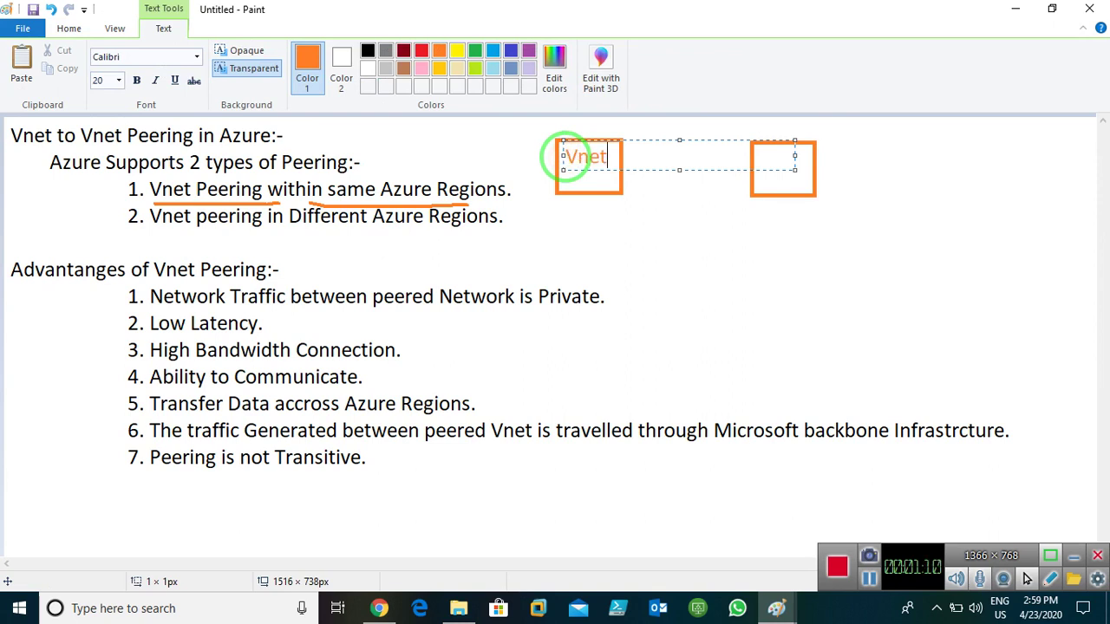
pyautogui.click(664, 273)
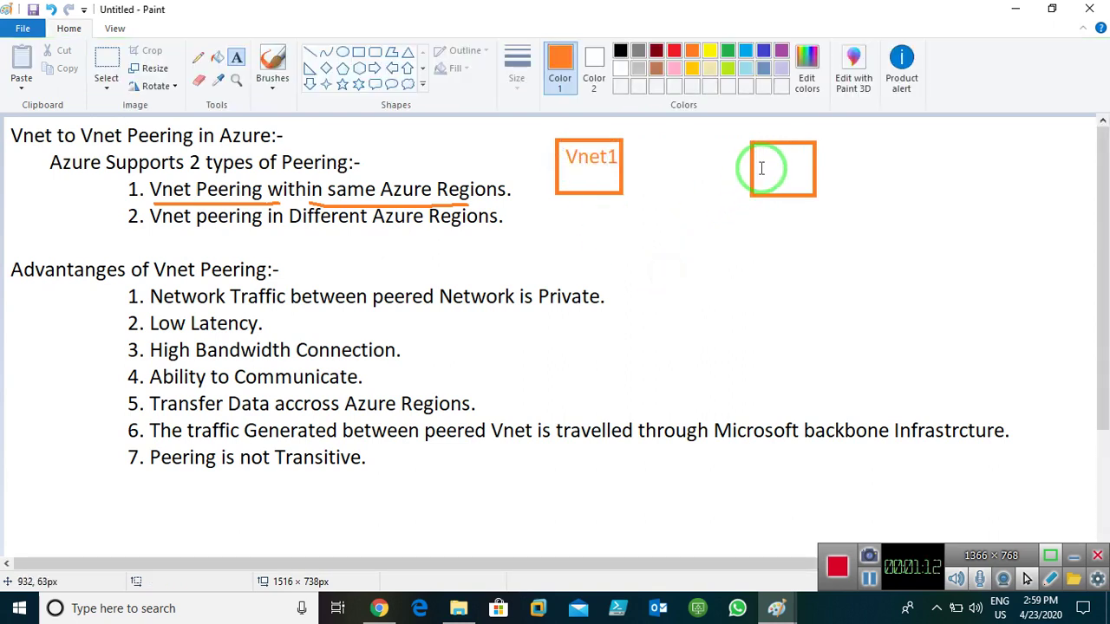
pyautogui.click(759, 166)
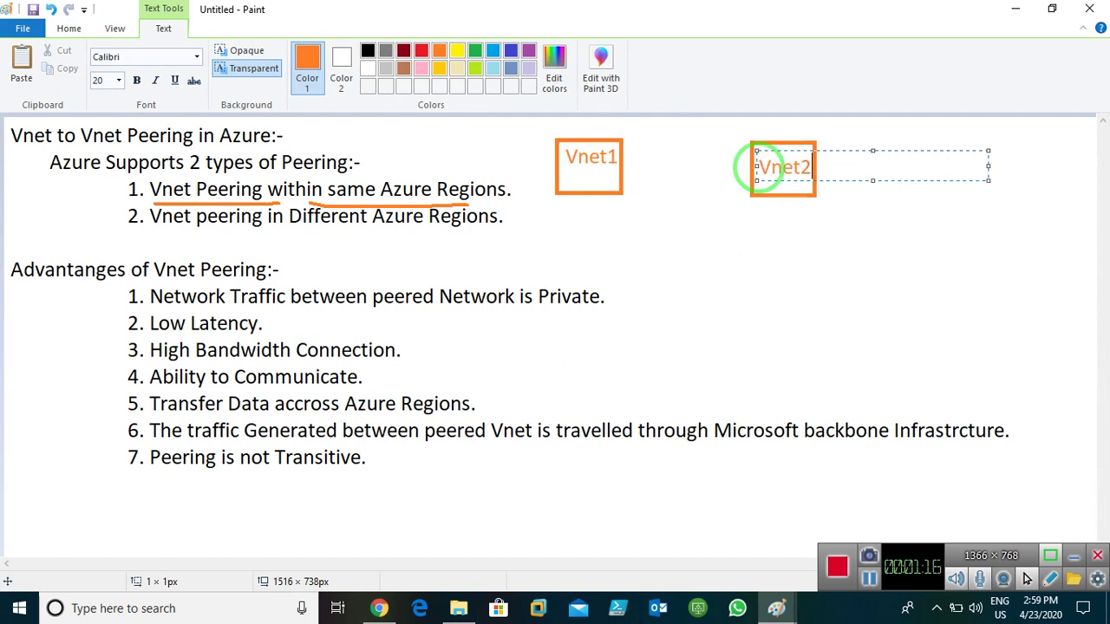
pyautogui.click(834, 196)
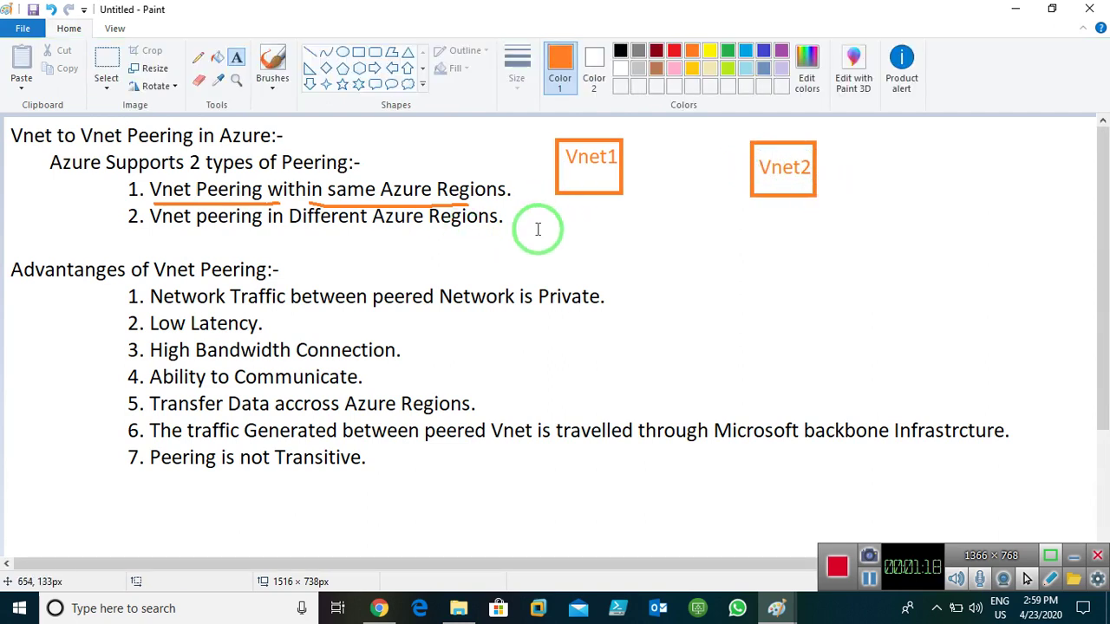
pyautogui.click(198, 57)
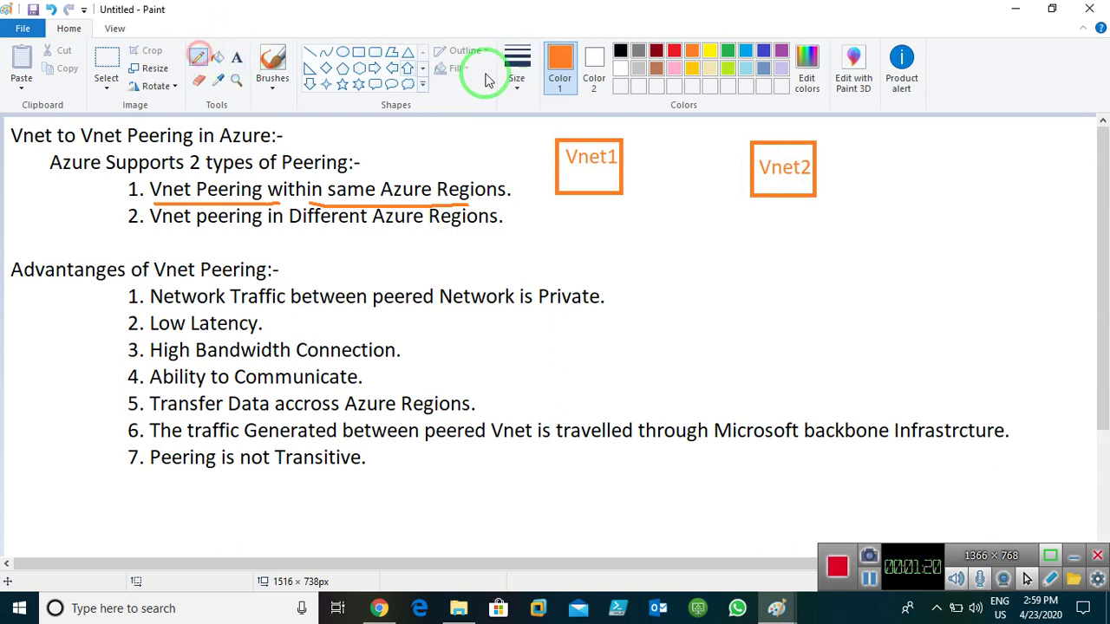
# - Draw a thickest-size orange arrow pointing down-left from the Vnet1 box
pyautogui.click(512, 74)
pyautogui.click(555, 213)
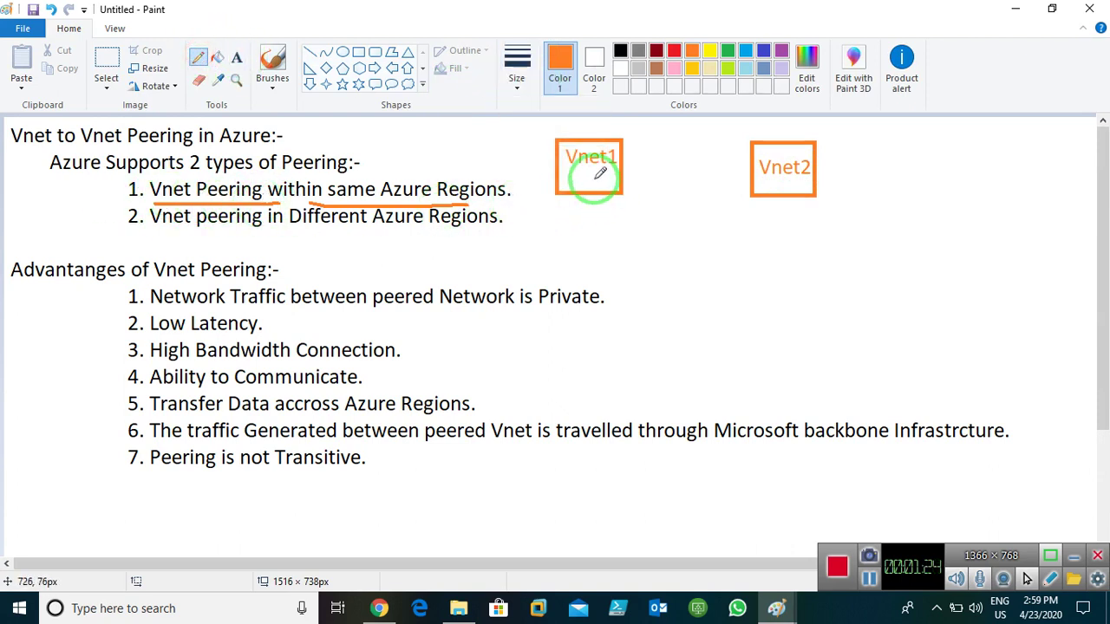
pyautogui.moveTo(594, 179)
pyautogui.mouseDown()
pyautogui.moveTo(567, 218)
pyautogui.moveTo(576, 222)
pyautogui.mouseUp()
# - Add 'East us' labels at the arrow's tip and below the Vnet2 box
pyautogui.click(236, 57)
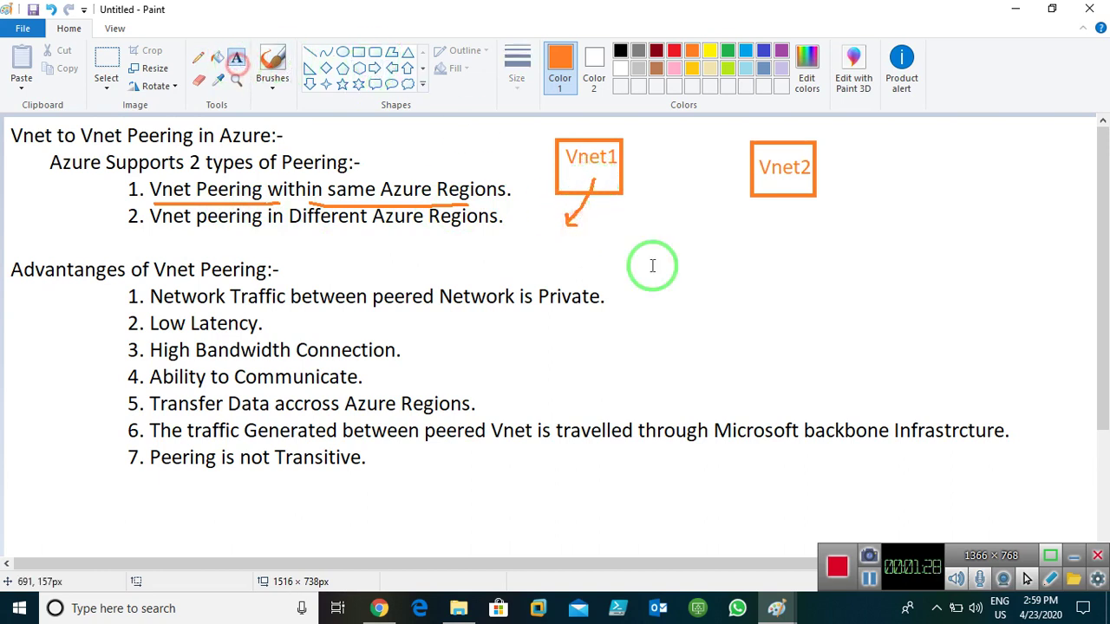
pyautogui.click(536, 242)
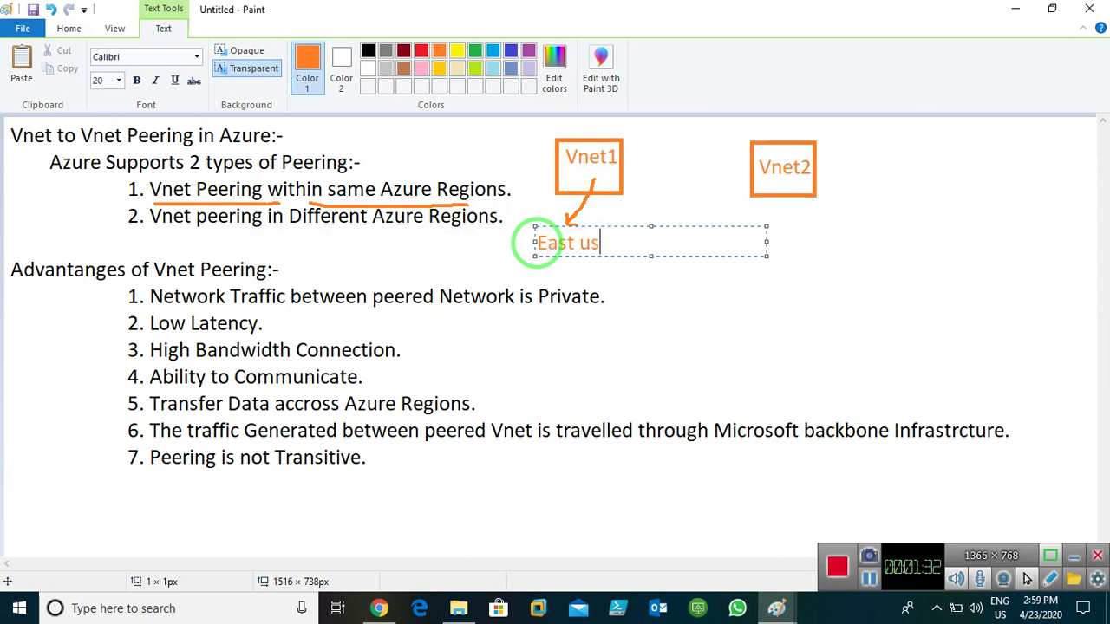
pyautogui.click(747, 309)
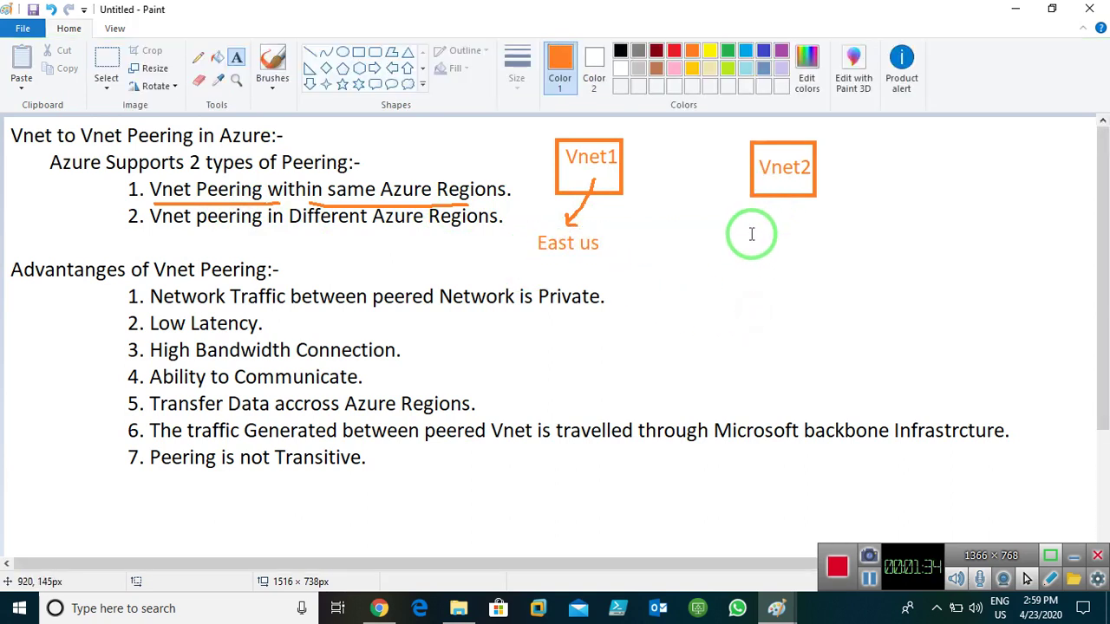
pyautogui.click(752, 227)
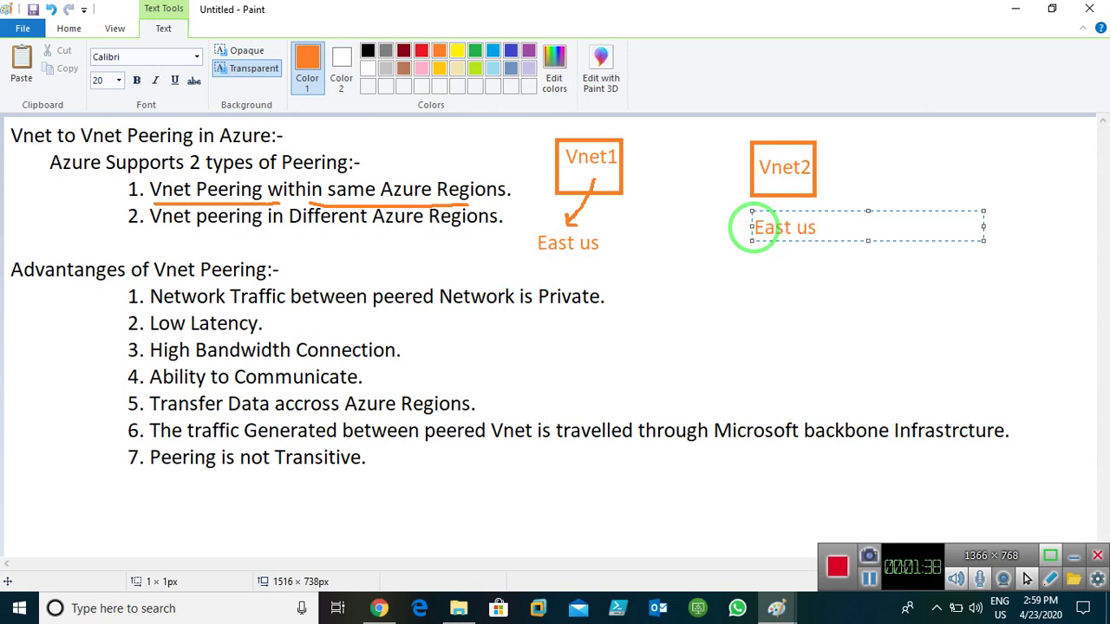
pyautogui.click(904, 178)
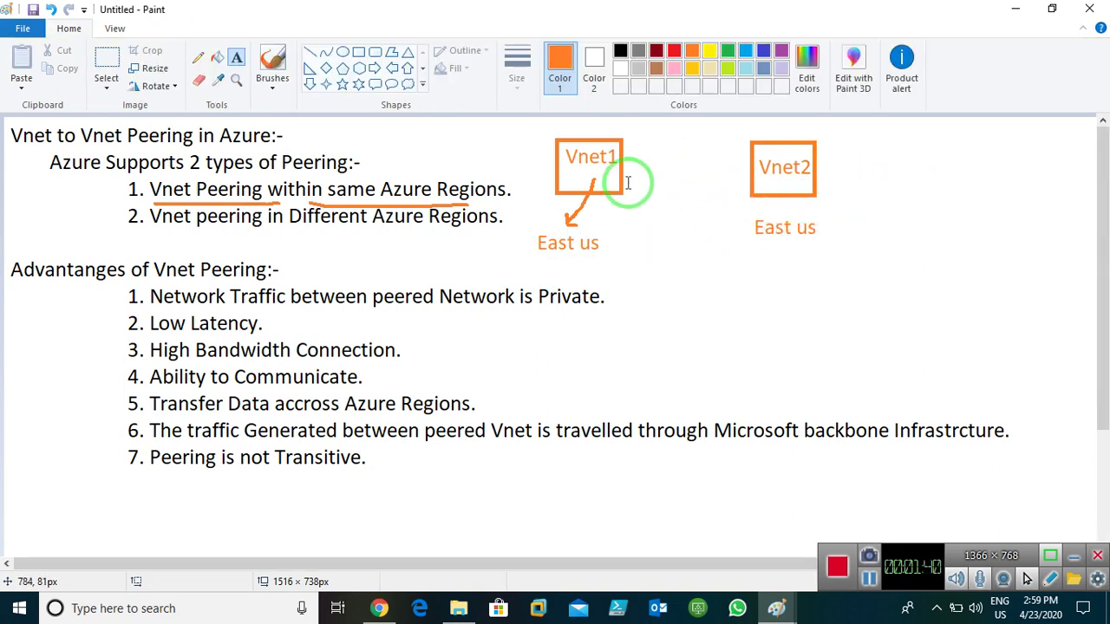
# - In red, link Vnet1 to Vnet2, underline the different-regions line, and circle East us
pyautogui.click(194, 61)
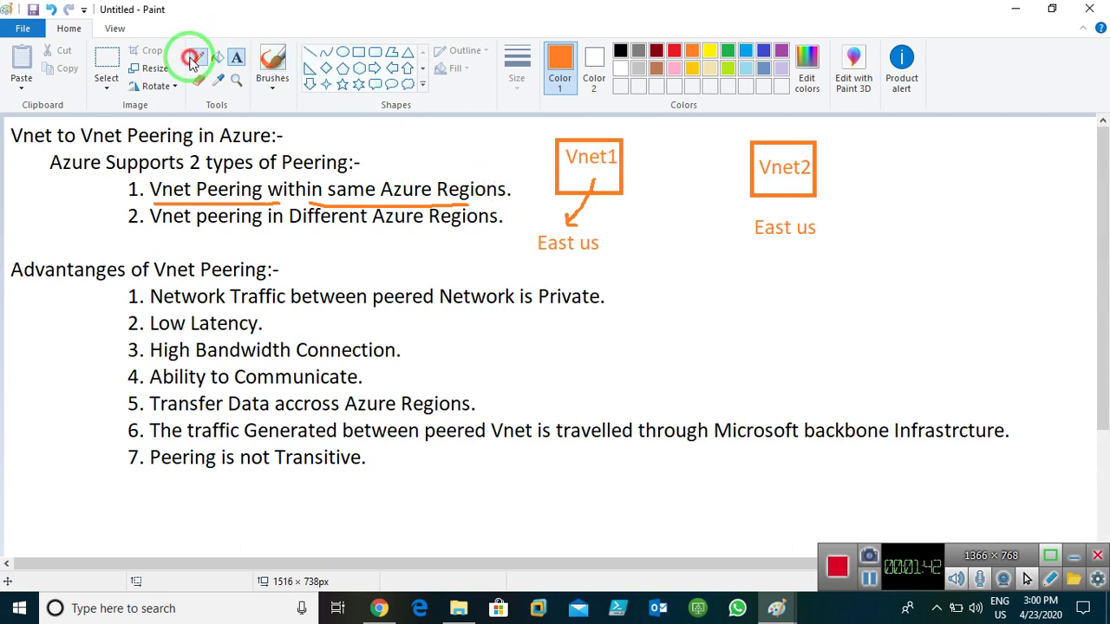
pyautogui.click(677, 53)
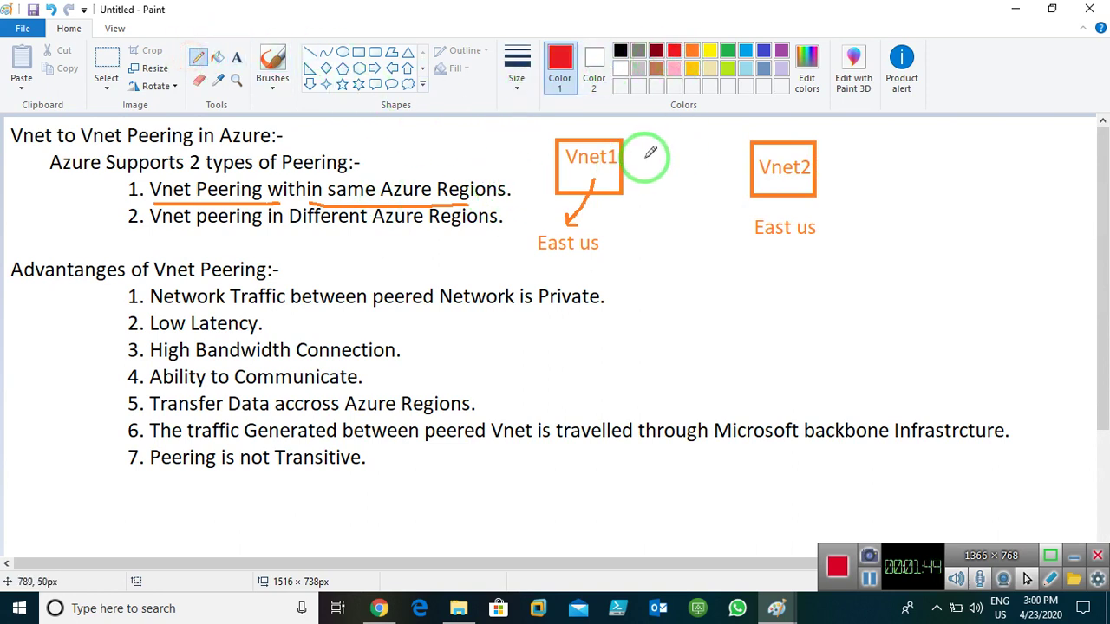
pyautogui.moveTo(617, 167); pyautogui.dragTo(747, 169)
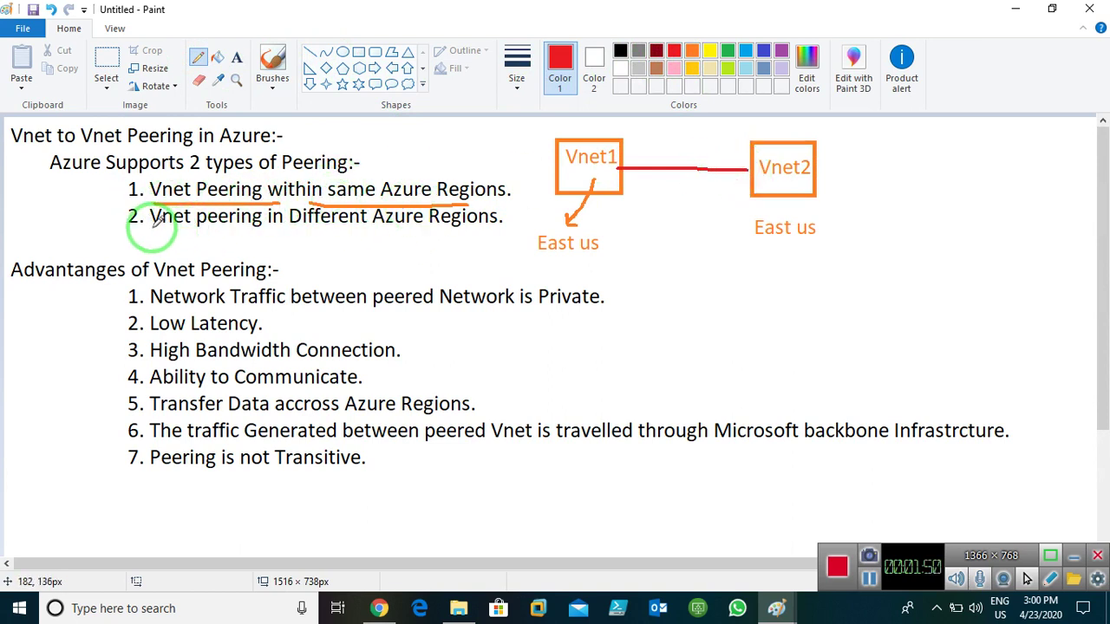
pyautogui.moveTo(150, 227); pyautogui.dragTo(449, 234)
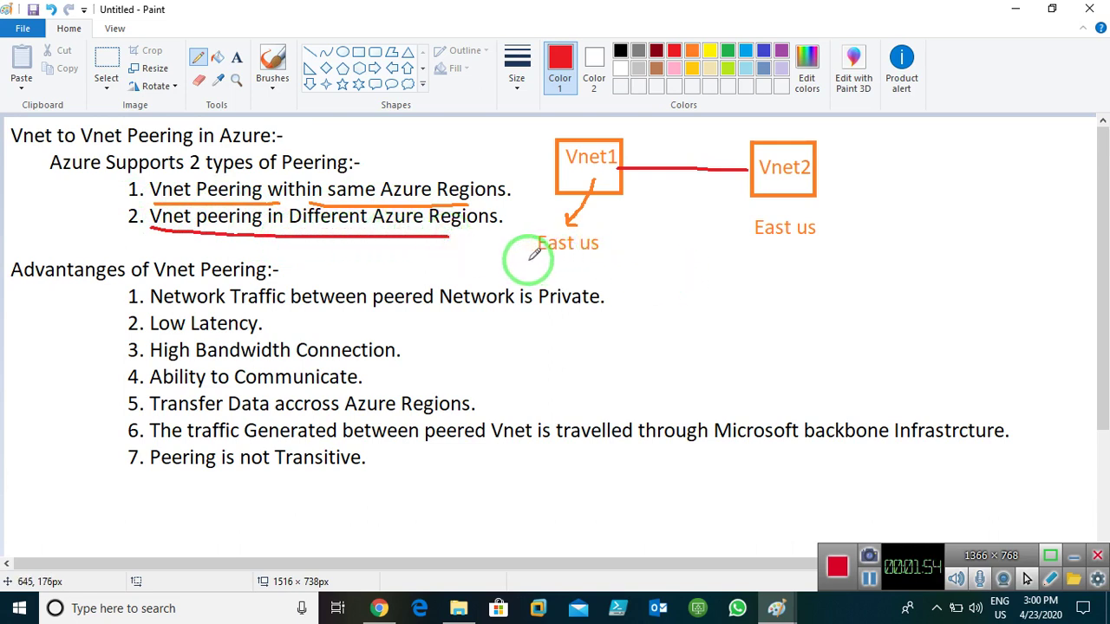
pyautogui.moveTo(532, 260)
pyautogui.mouseDown()
pyautogui.moveTo(572, 264)
pyautogui.moveTo(602, 248)
pyautogui.moveTo(590, 225)
pyautogui.moveTo(540, 222)
pyautogui.moveTo(538, 275)
pyautogui.mouseUp()
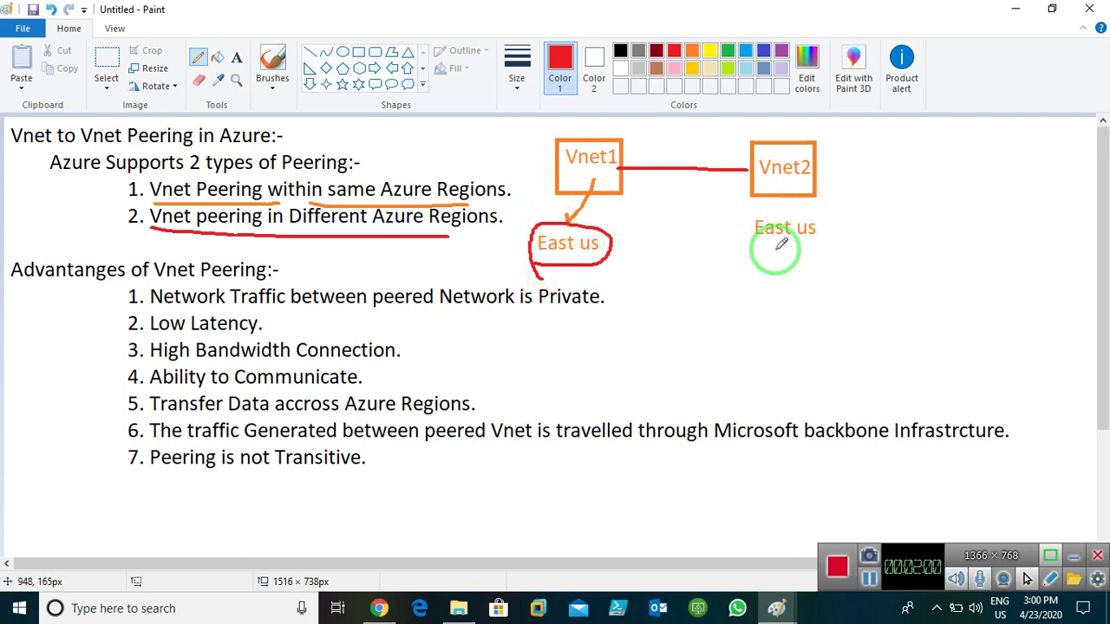
# - Draw a red arrow out from Vnet2 and label its tip 'Central india'
pyautogui.moveTo(779, 189)
pyautogui.mouseDown()
pyautogui.moveTo(841, 190)
pyautogui.moveTo(836, 200)
pyautogui.mouseUp()
pyautogui.click(237, 58)
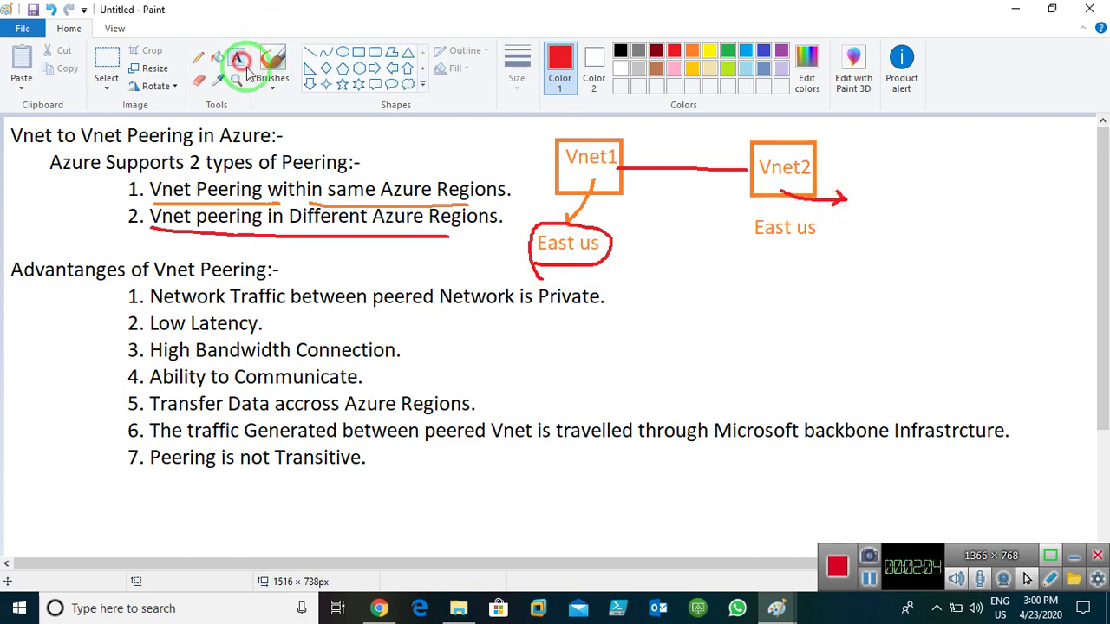
pyautogui.click(865, 206)
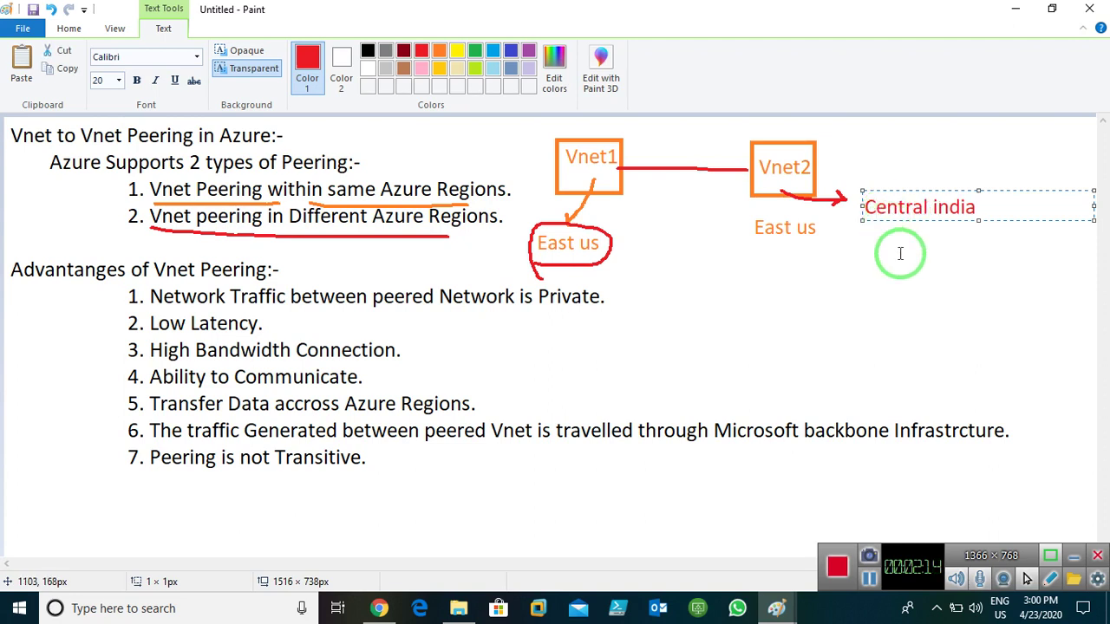
pyautogui.click(900, 250)
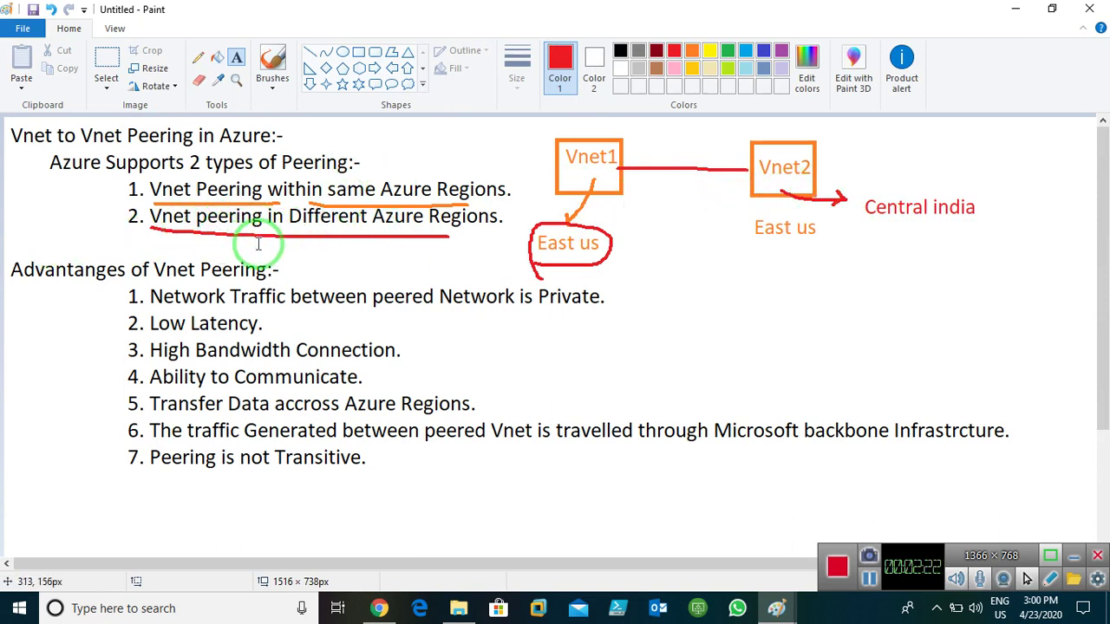
# - Draw a short red arrow under the different-regions line and underline the 'Advantanges of Vnet Peering' heading
pyautogui.click(199, 61)
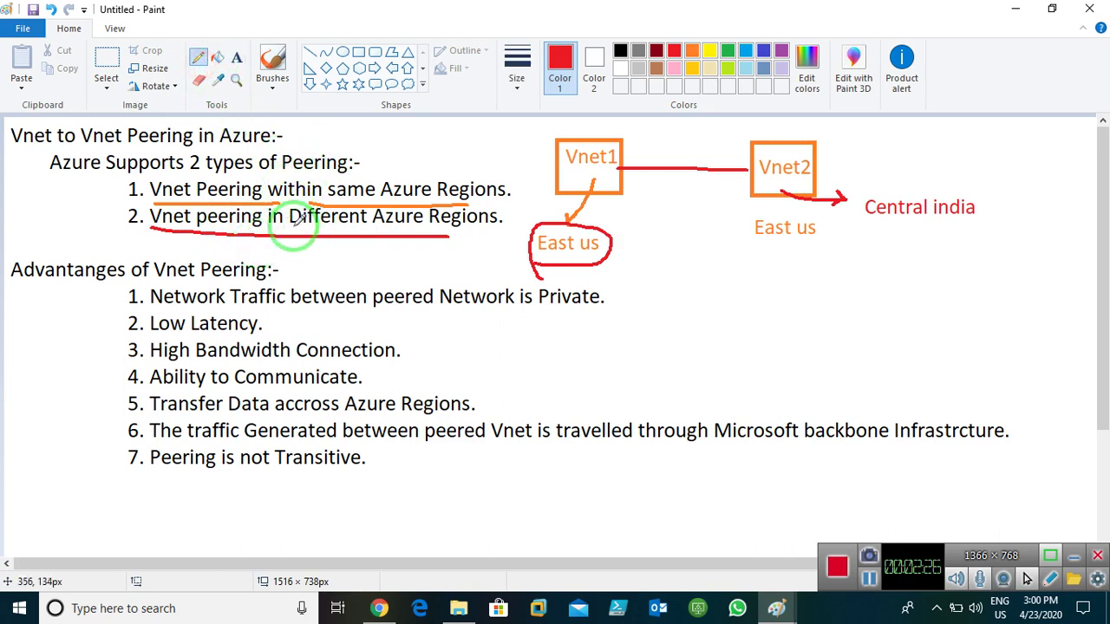
pyautogui.moveTo(292, 228); pyautogui.dragTo(330, 249)
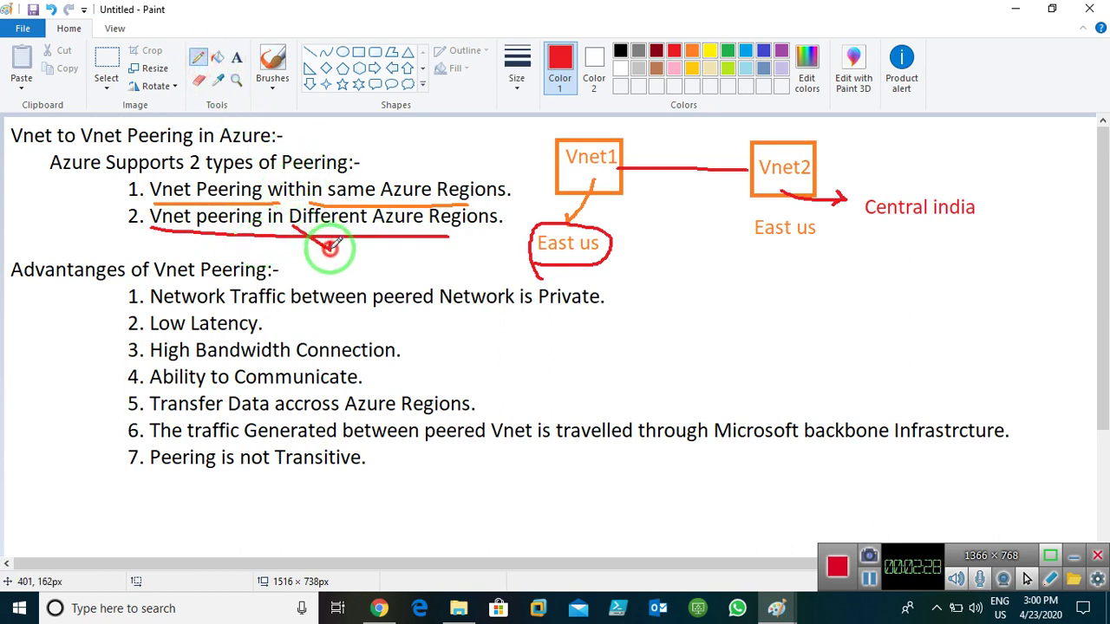
pyautogui.moveTo(324, 245); pyautogui.dragTo(318, 250)
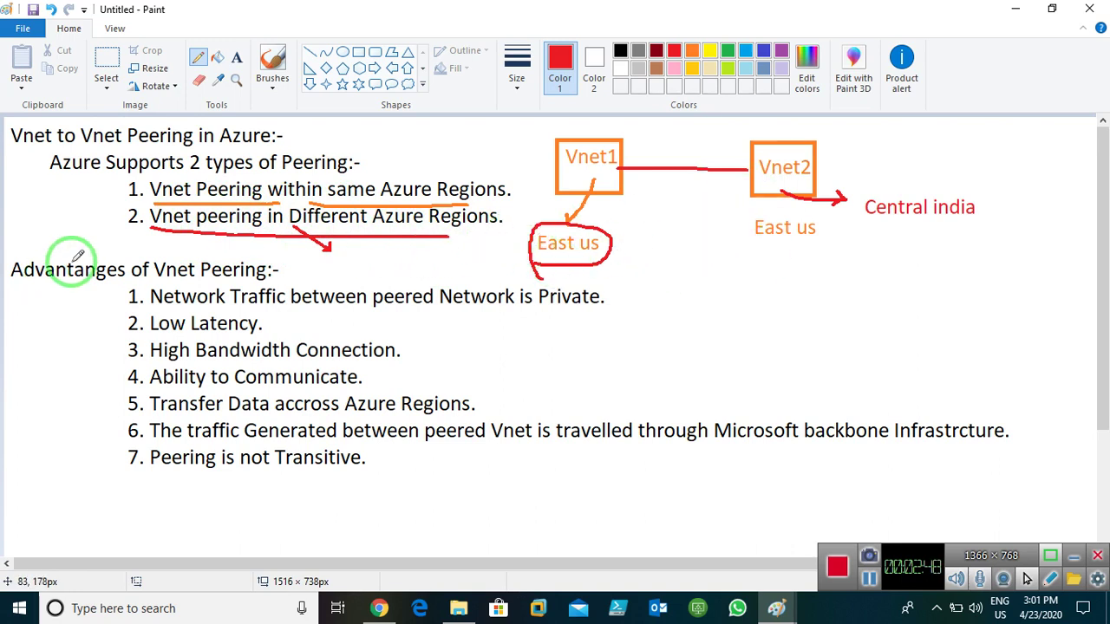
pyautogui.moveTo(40, 285); pyautogui.dragTo(104, 292)
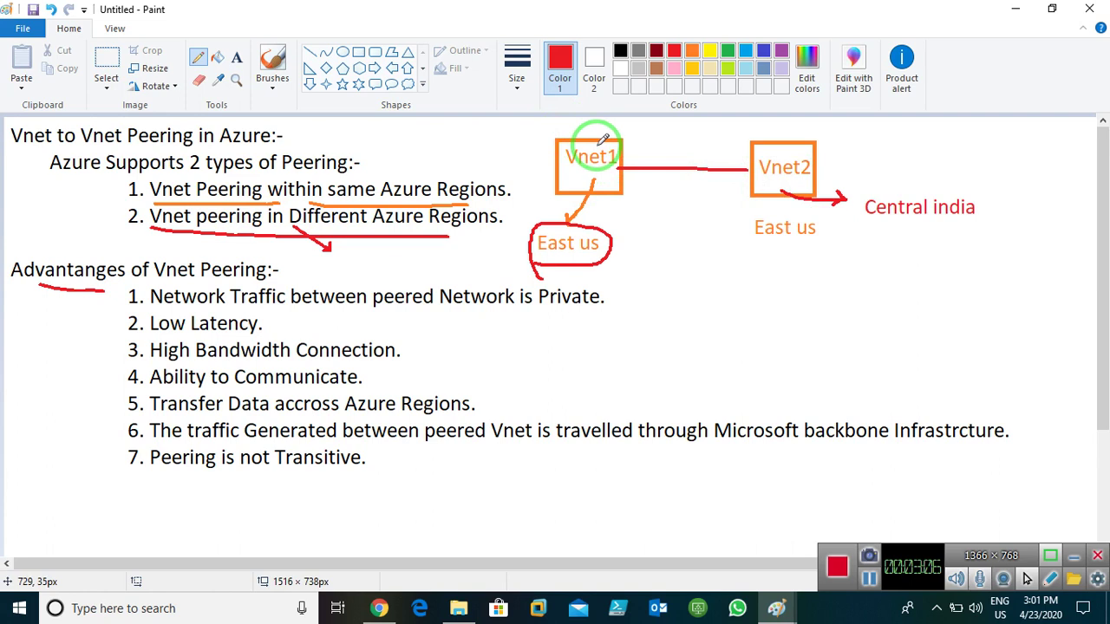
# - Draw red arcs between Vnet1 and Vnet2 and underline 'High Bandwidth Connection' and 'Ability to Communicate'
pyautogui.moveTo(598, 143)
pyautogui.mouseDown()
pyautogui.moveTo(711, 126)
pyautogui.moveTo(747, 141)
pyautogui.moveTo(711, 212)
pyautogui.moveTo(601, 190)
pyautogui.moveTo(619, 191)
pyautogui.mouseUp()
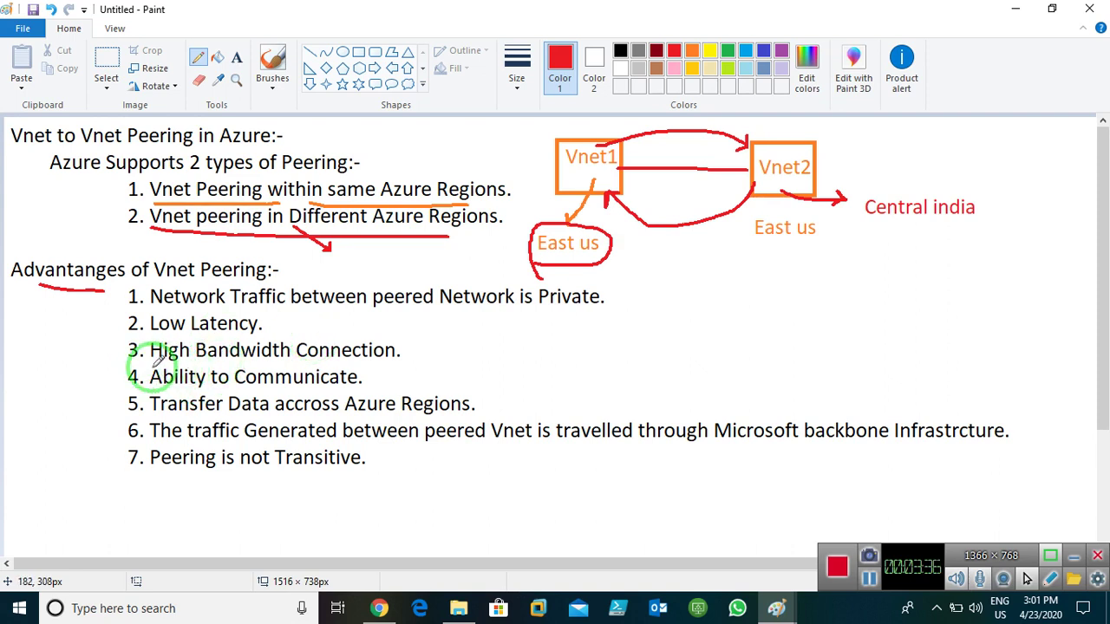
pyautogui.moveTo(156, 366); pyautogui.dragTo(360, 363)
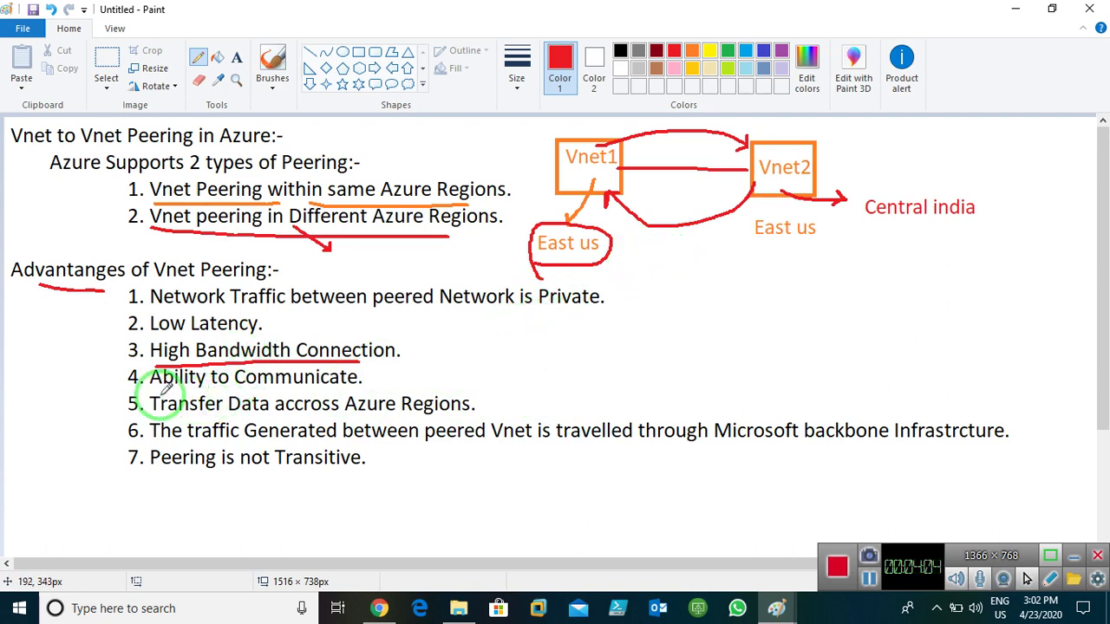
pyautogui.moveTo(161, 391); pyautogui.dragTo(316, 386)
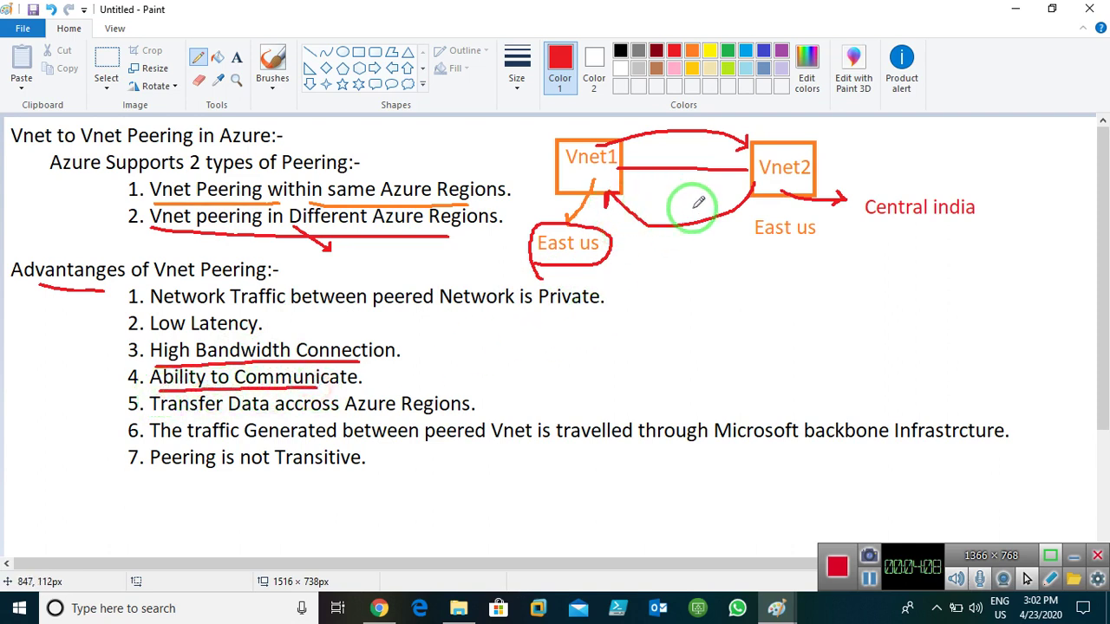
pyautogui.moveTo(532, 160)
pyautogui.mouseDown()
pyautogui.moveTo(501, 135)
pyautogui.moveTo(509, 151)
pyautogui.mouseUp()
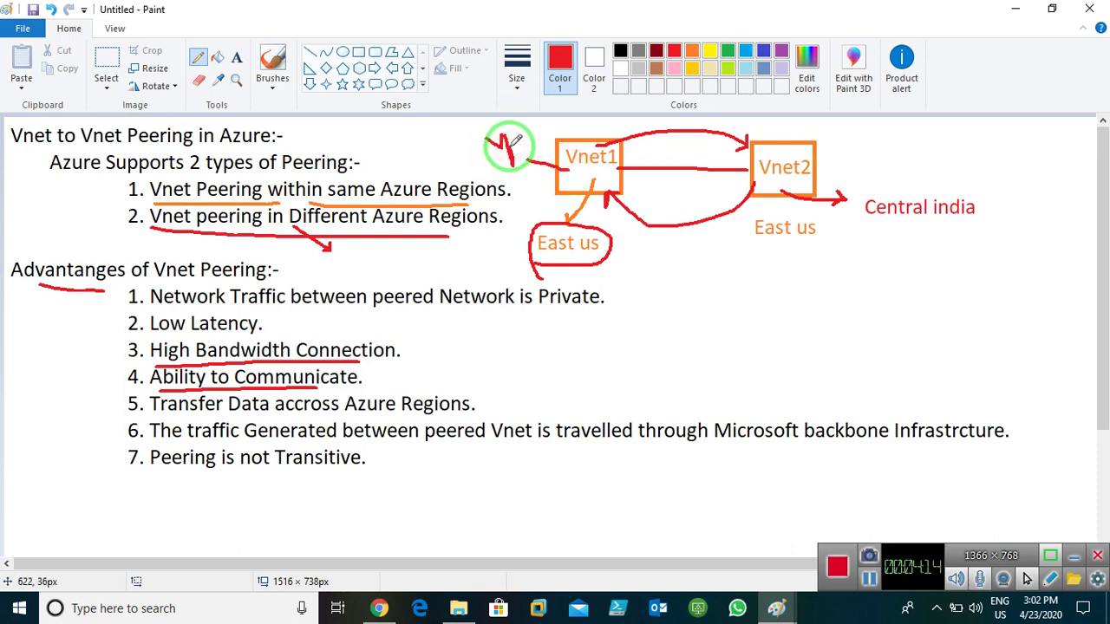
# - Add vm1 and vm2 labels beside the boxes and draw a red arc over the top between them
pyautogui.click(237, 57)
pyautogui.click(500, 138)
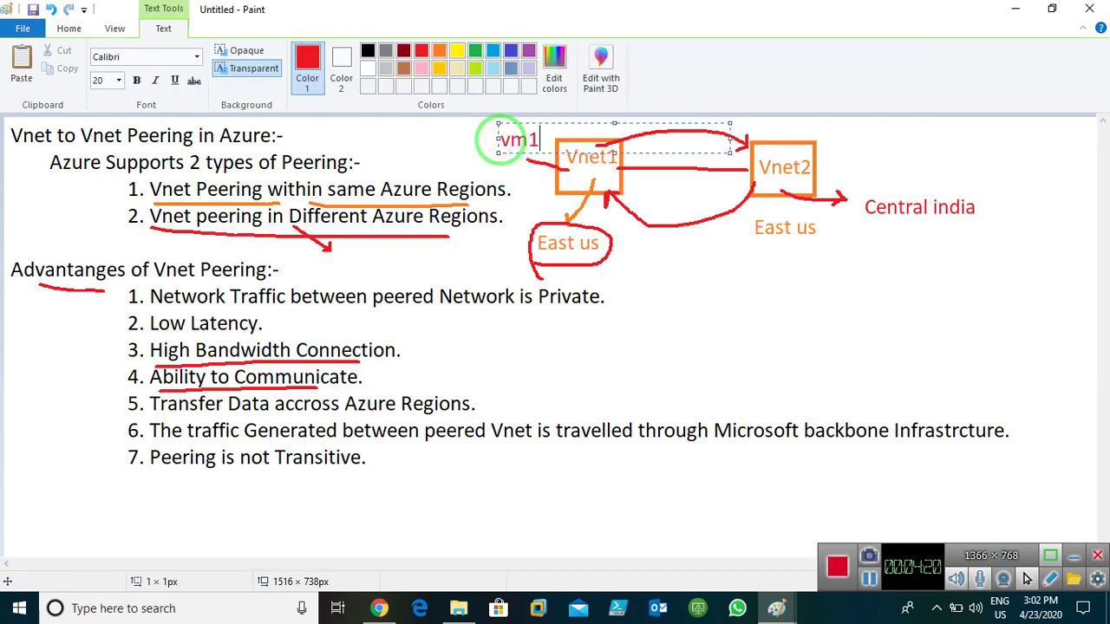
pyautogui.click(754, 319)
pyautogui.click(828, 139)
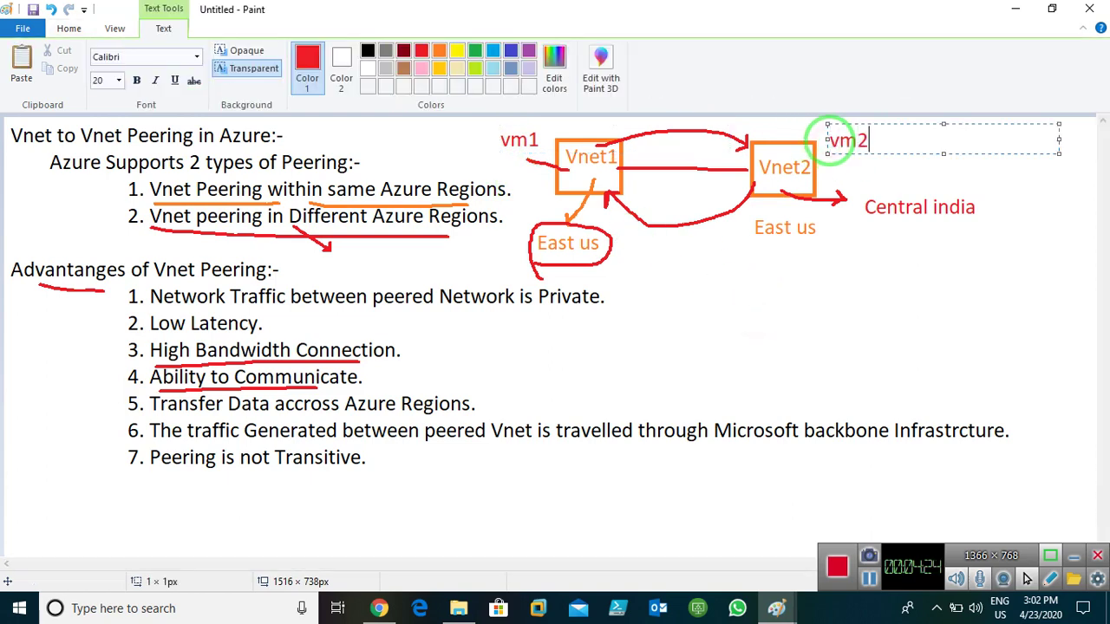
pyautogui.click(922, 248)
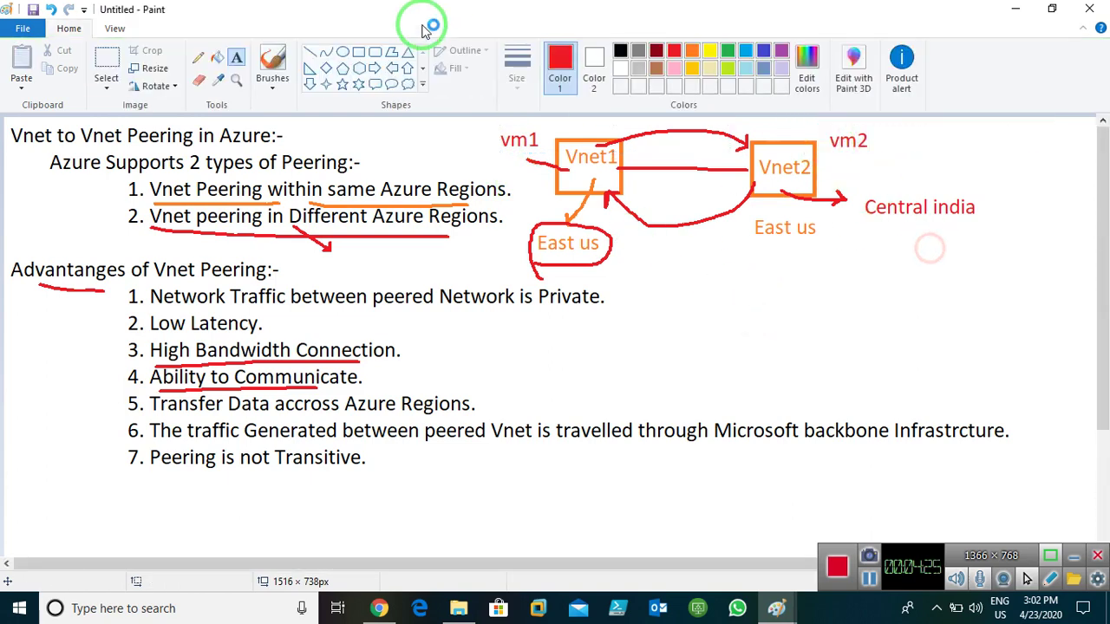
pyautogui.click(199, 58)
pyautogui.moveTo(552, 141)
pyautogui.mouseDown()
pyautogui.moveTo(793, 121)
pyautogui.moveTo(790, 136)
pyautogui.mouseUp()
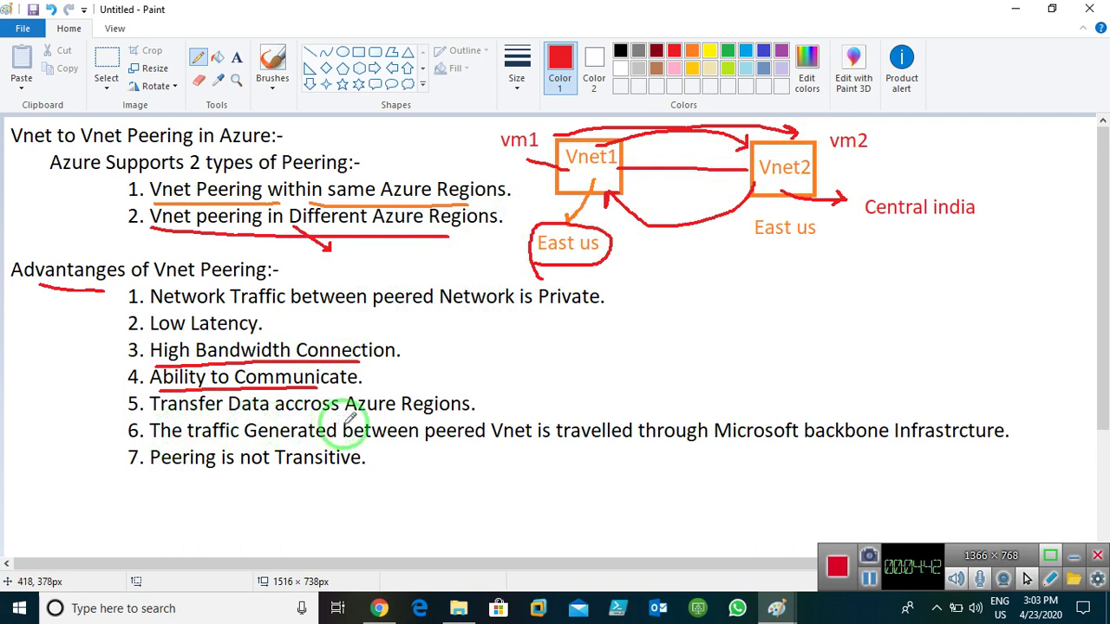
# - Draw a red line under the words 'accross Azure Regions' at the end of point 5
pyautogui.click(307, 416)
pyautogui.moveTo(307, 415); pyautogui.dragTo(450, 416)
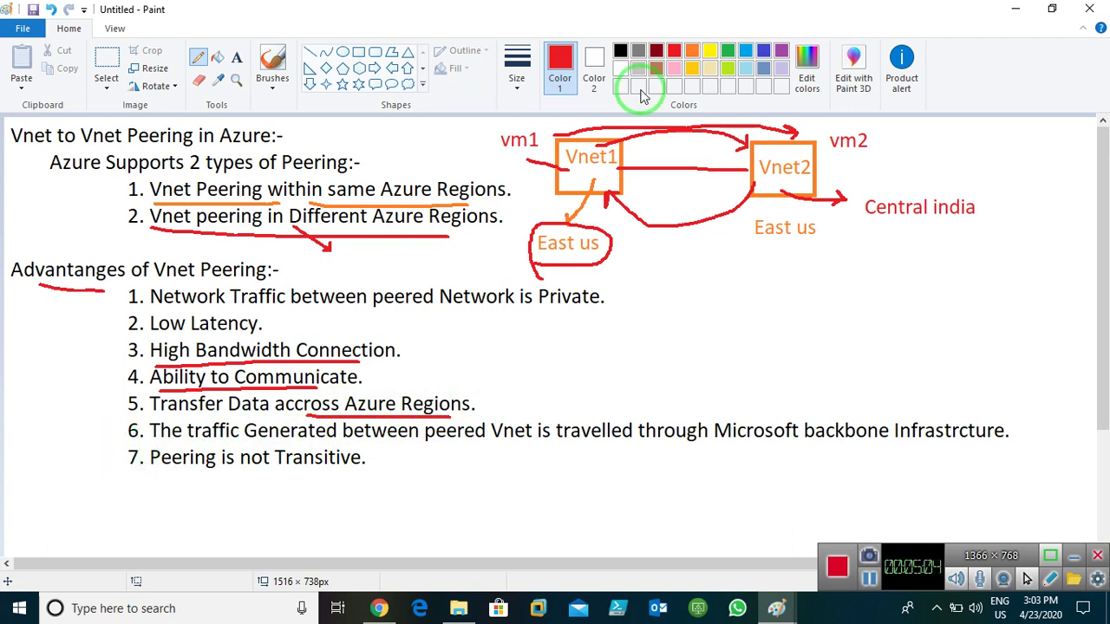
# - In blue, tick point 6, underline 'peered Vnet', and underline the Vnet1 and Vnet2 labels
pyautogui.click(763, 52)
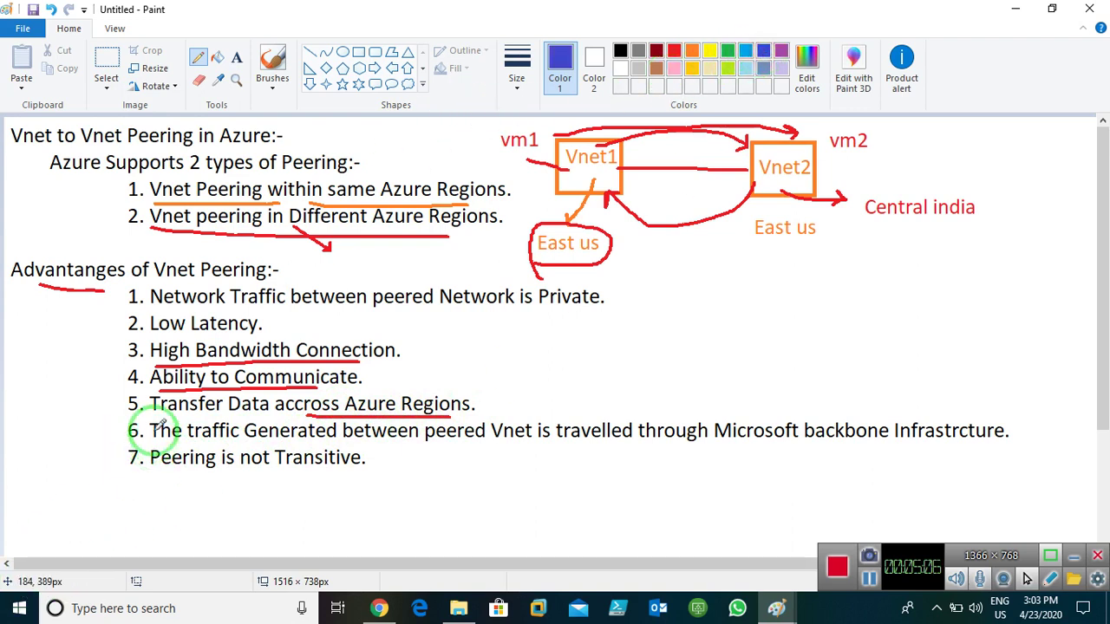
pyautogui.moveTo(119, 438); pyautogui.dragTo(151, 425)
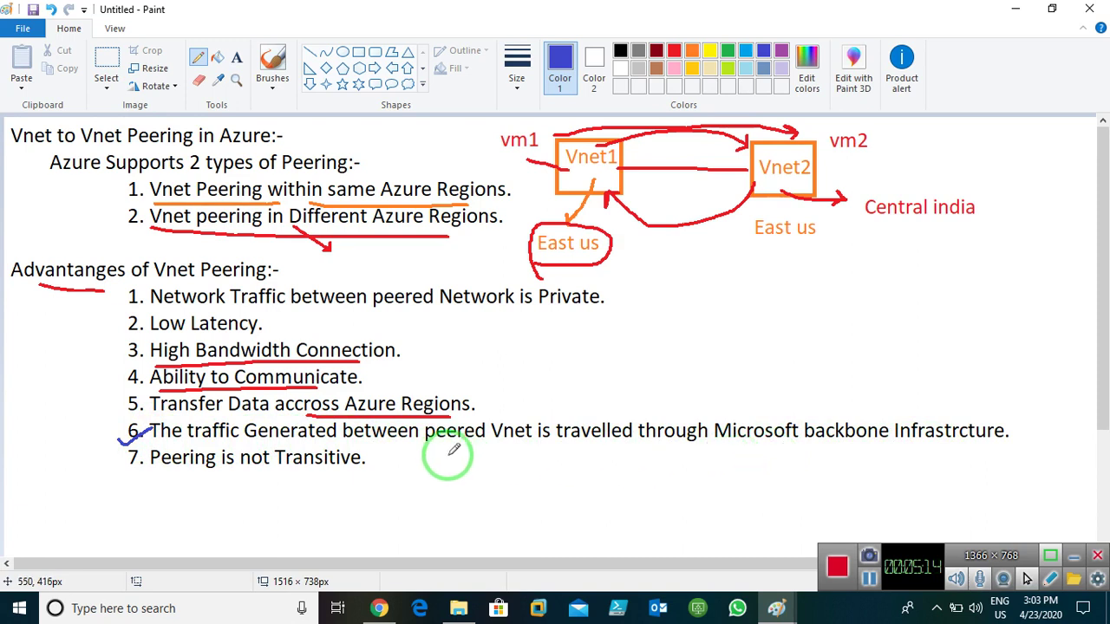
pyautogui.moveTo(401, 449); pyautogui.dragTo(511, 448)
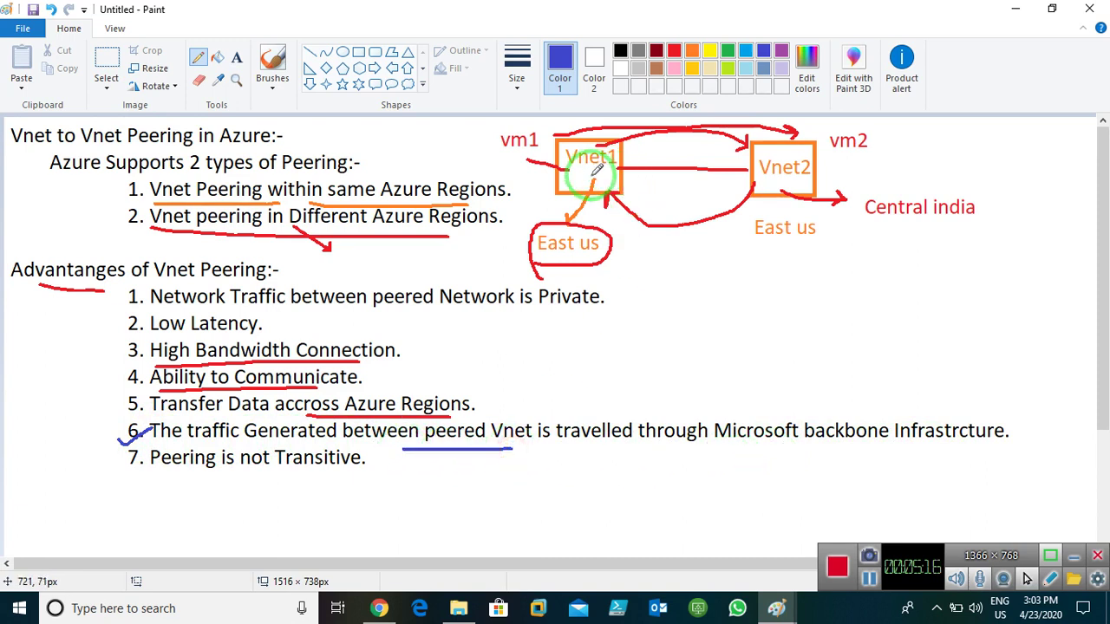
pyautogui.moveTo(579, 169); pyautogui.dragTo(596, 169)
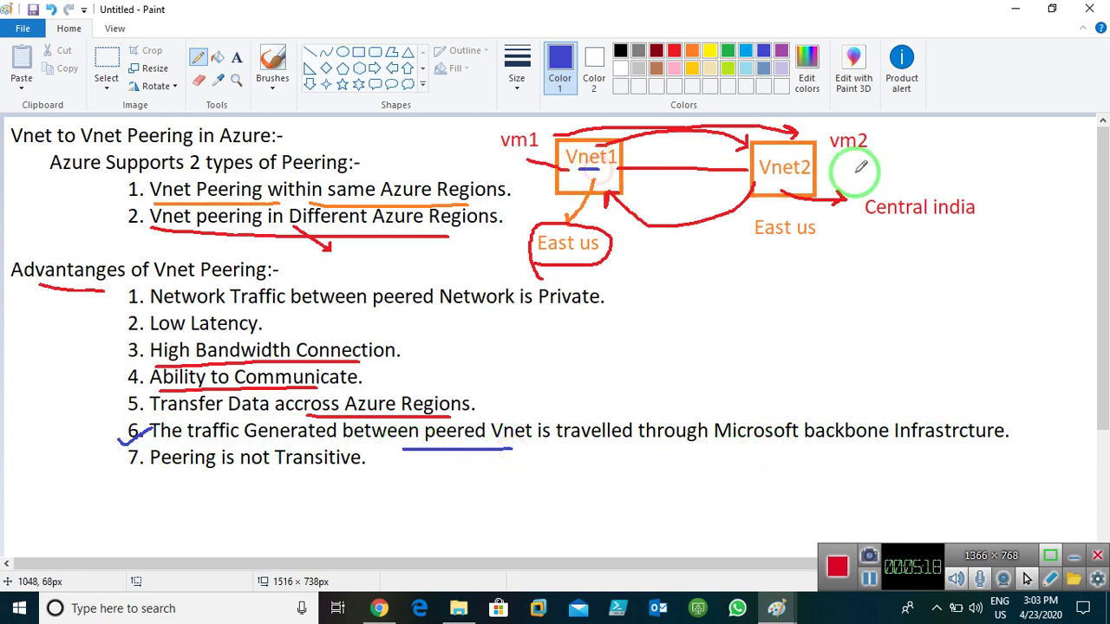
pyautogui.moveTo(774, 178); pyautogui.dragTo(787, 178)
# - Draw blue arrows down from the link and both ways between Vnet1 and Vnet2
pyautogui.moveTo(666, 179)
pyautogui.mouseDown()
pyautogui.moveTo(686, 263)
pyautogui.moveTo(696, 248)
pyautogui.moveTo(684, 277)
pyautogui.mouseUp()
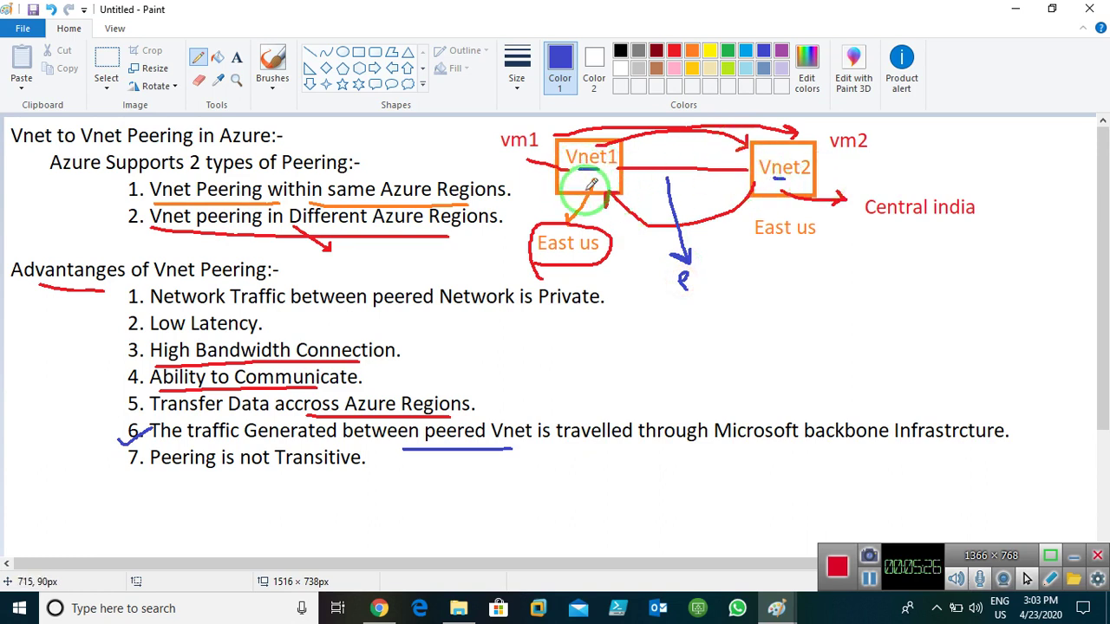
pyautogui.moveTo(591, 187)
pyautogui.mouseDown()
pyautogui.moveTo(730, 189)
pyautogui.moveTo(718, 181)
pyautogui.moveTo(733, 196)
pyautogui.mouseUp()
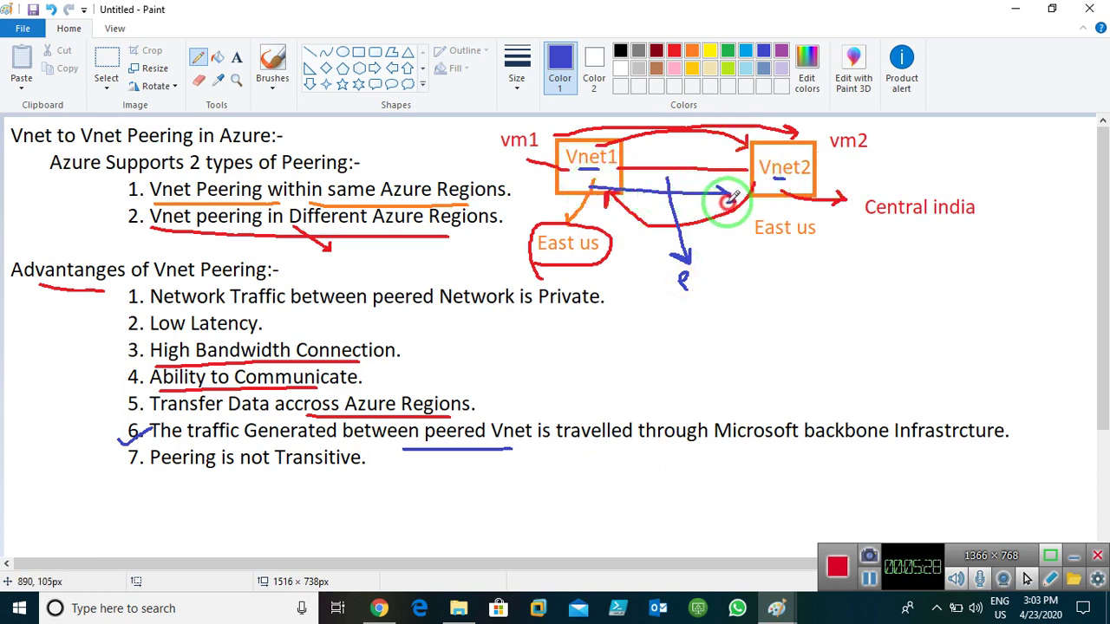
pyautogui.moveTo(748, 153); pyautogui.dragTo(657, 166)
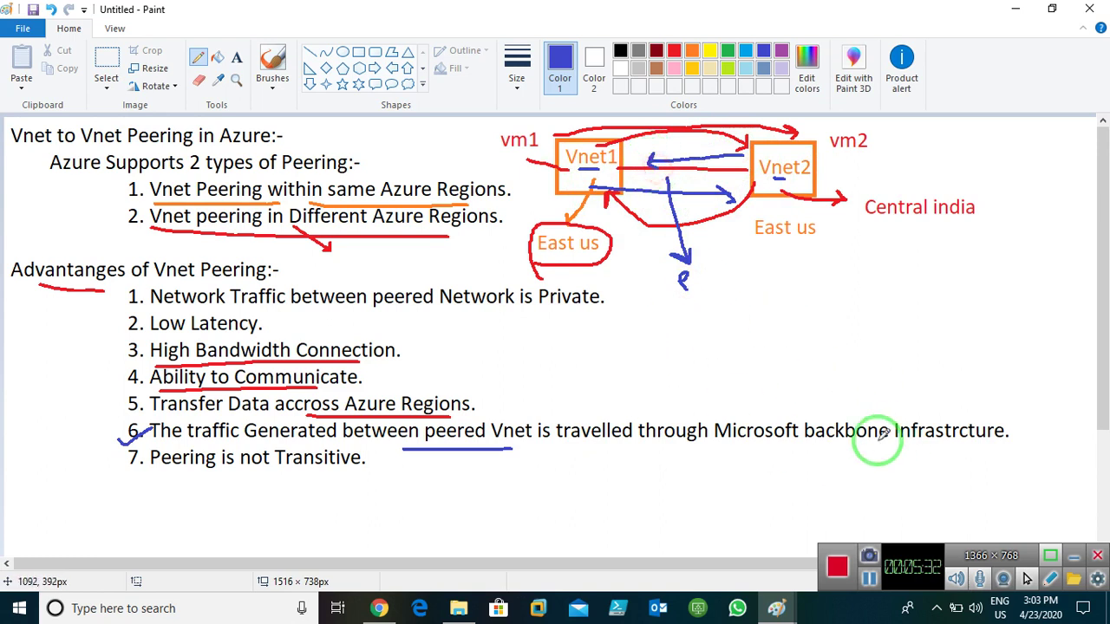
# - Underline the Microsoft backbone phrase and 'Peering is not Transitive' in blue
pyautogui.moveTo(725, 449); pyautogui.dragTo(927, 448)
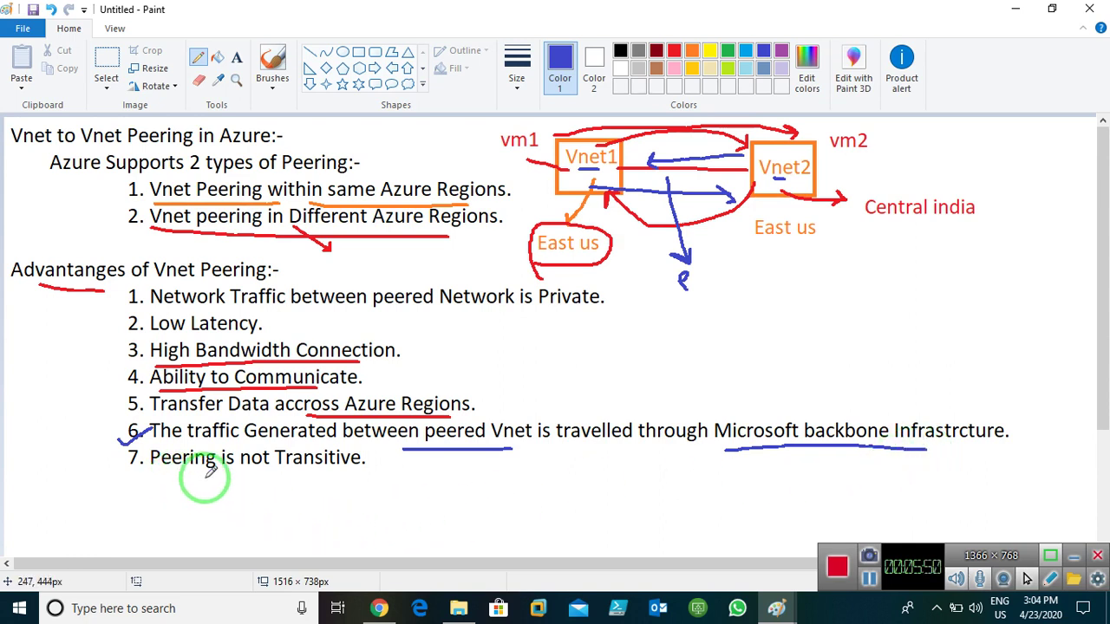
pyautogui.moveTo(178, 475); pyautogui.dragTo(335, 474)
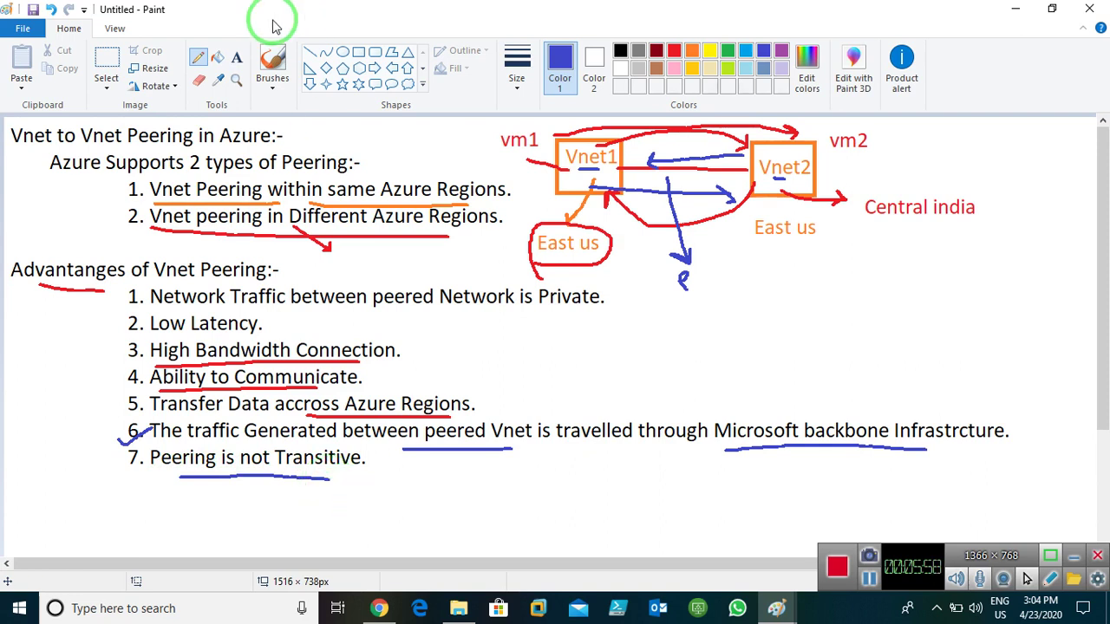
pyautogui.click(235, 57)
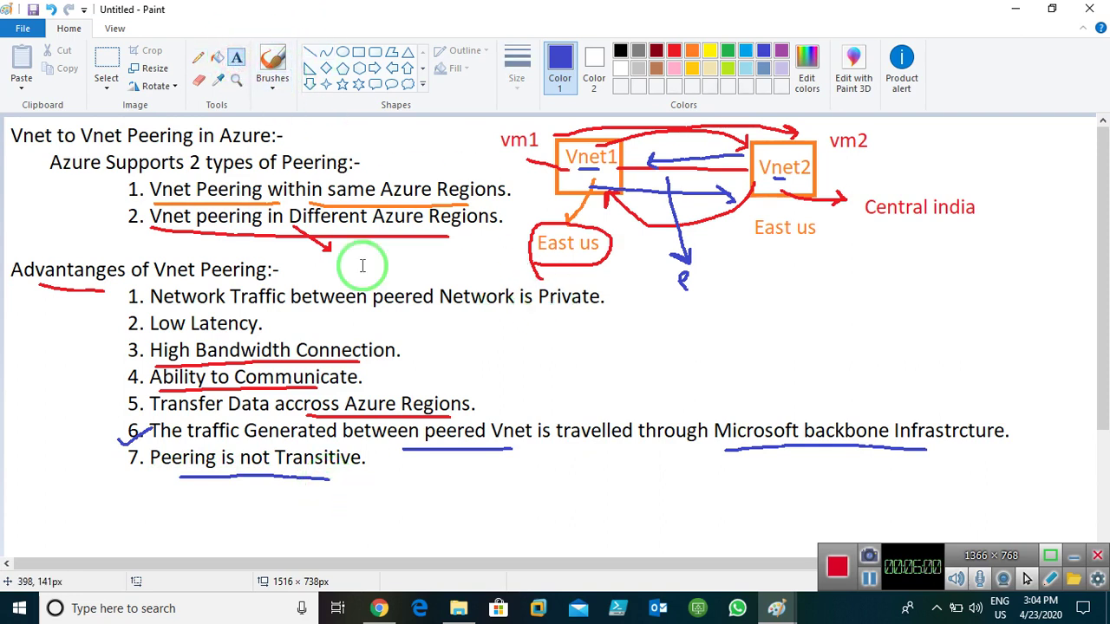
pyautogui.click(366, 489)
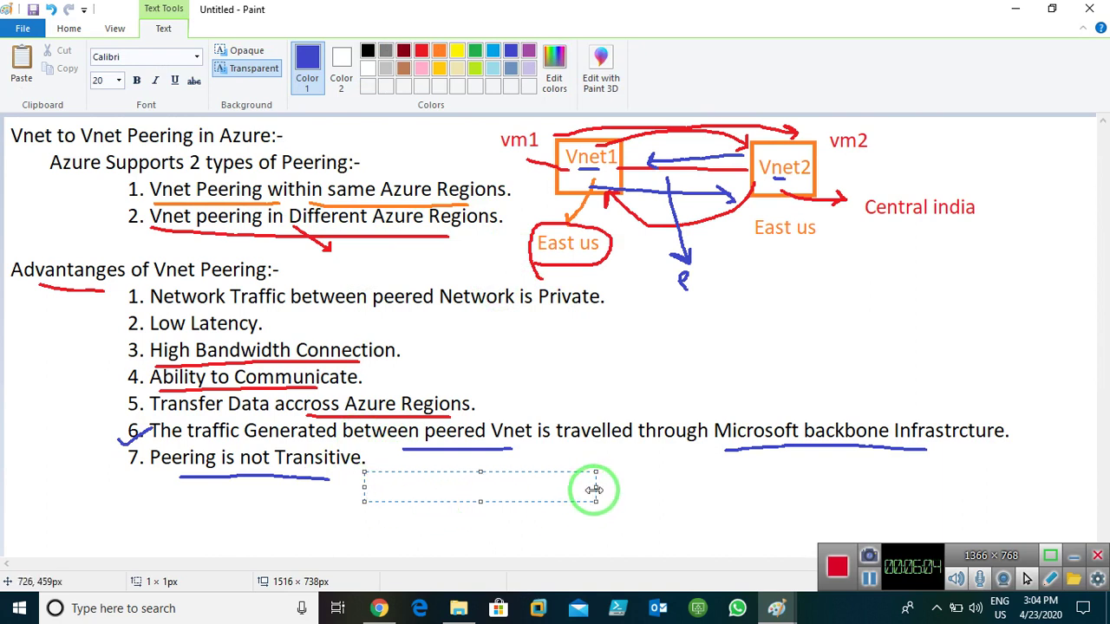
# - Widen the text box below point 7 and commit the blue text 'vnet1 vnet2 vnet3'
pyautogui.moveTo(596, 487); pyautogui.dragTo(866, 485)
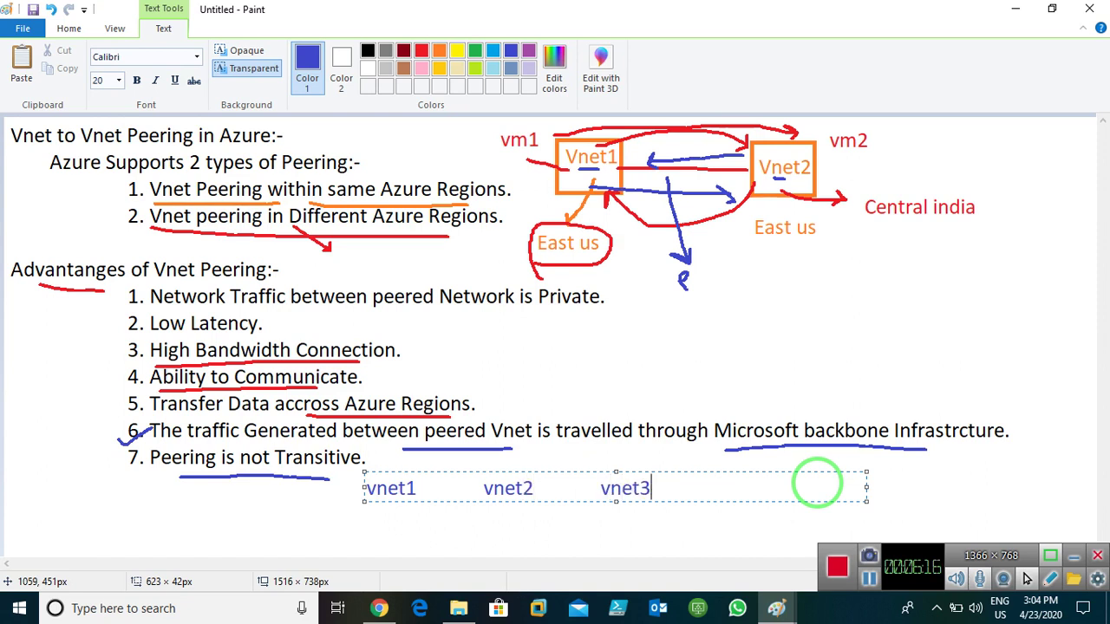
pyautogui.click(515, 535)
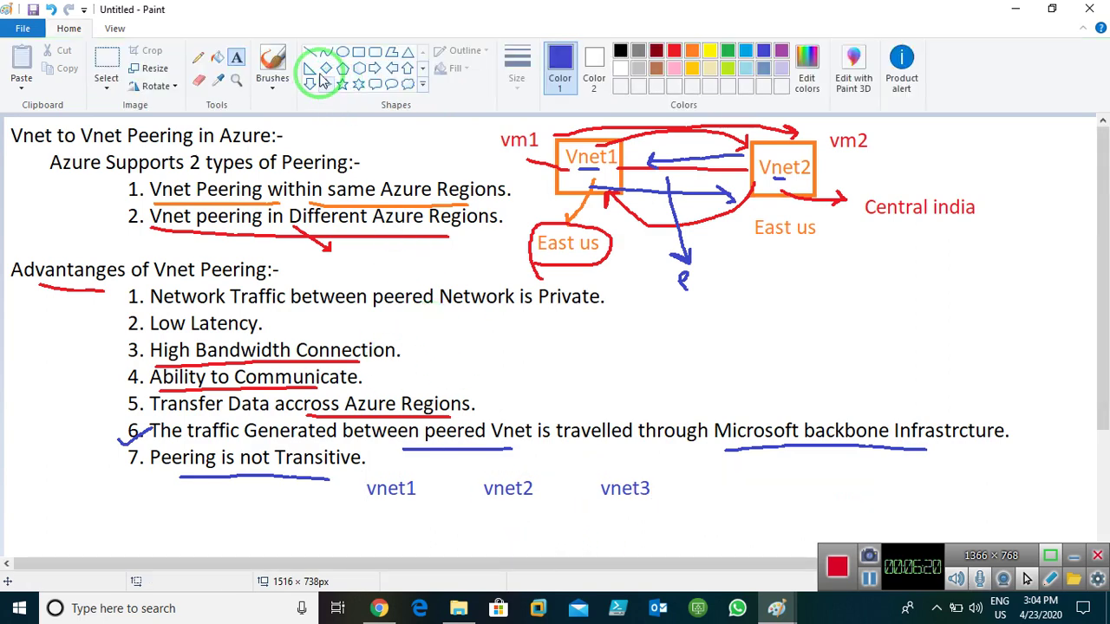
# - With a thick orange pencil, draw arrows from vnet1 to vnet2 and from vnet2 to vnet3
pyautogui.click(202, 61)
pyautogui.click(513, 85)
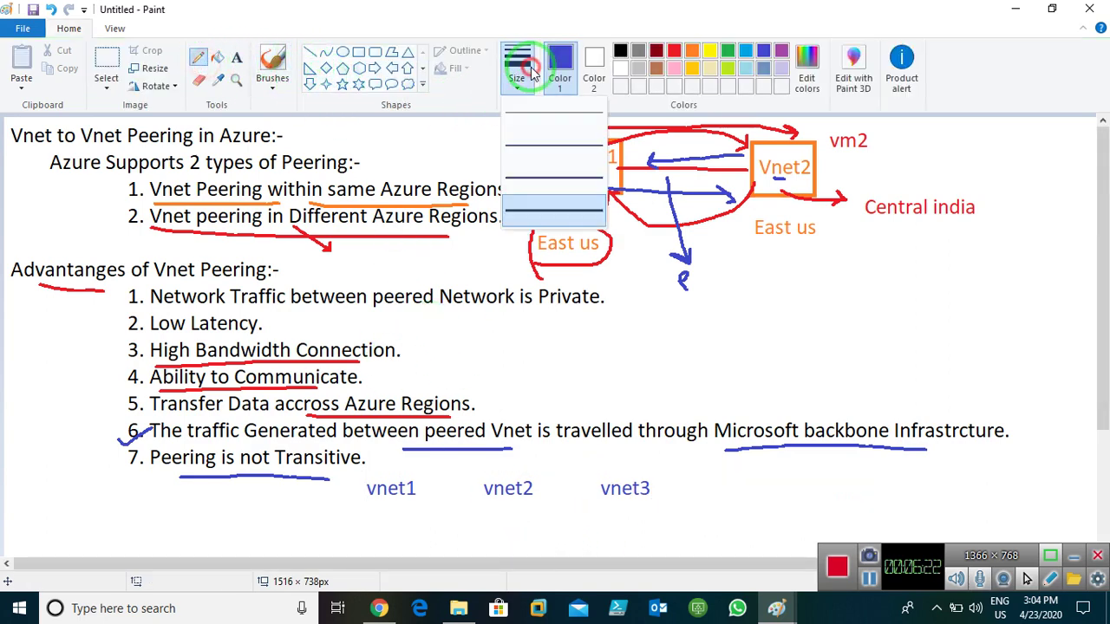
pyautogui.click(525, 206)
pyautogui.click(691, 51)
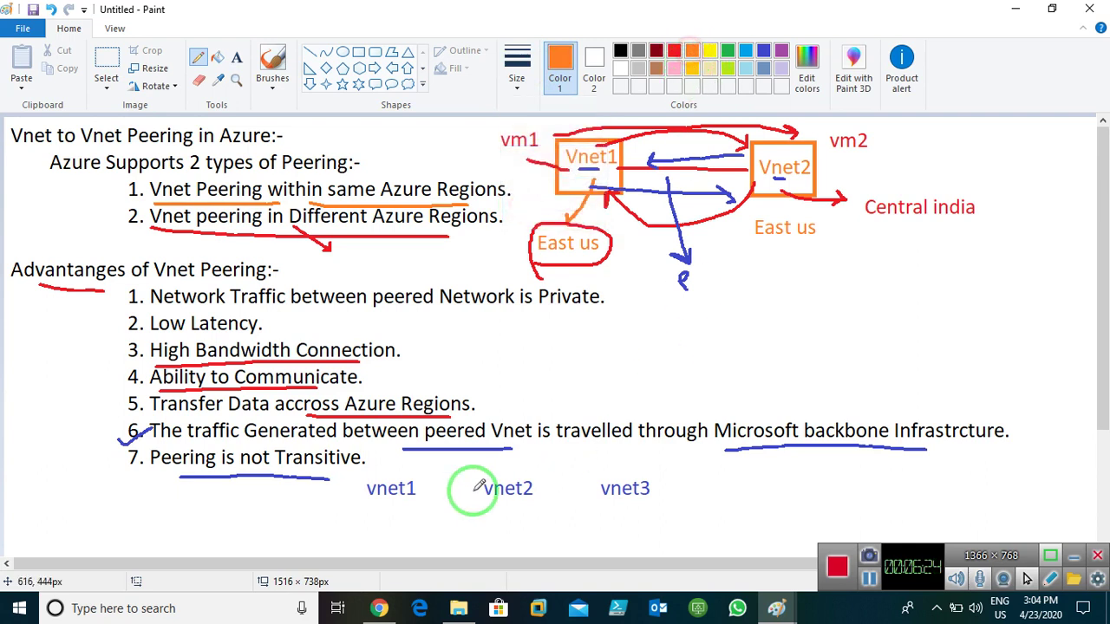
pyautogui.click(417, 492)
pyautogui.moveTo(417, 492)
pyautogui.mouseDown()
pyautogui.moveTo(474, 492)
pyautogui.moveTo(463, 501)
pyautogui.moveTo(437, 475)
pyautogui.moveTo(446, 480)
pyautogui.mouseUp()
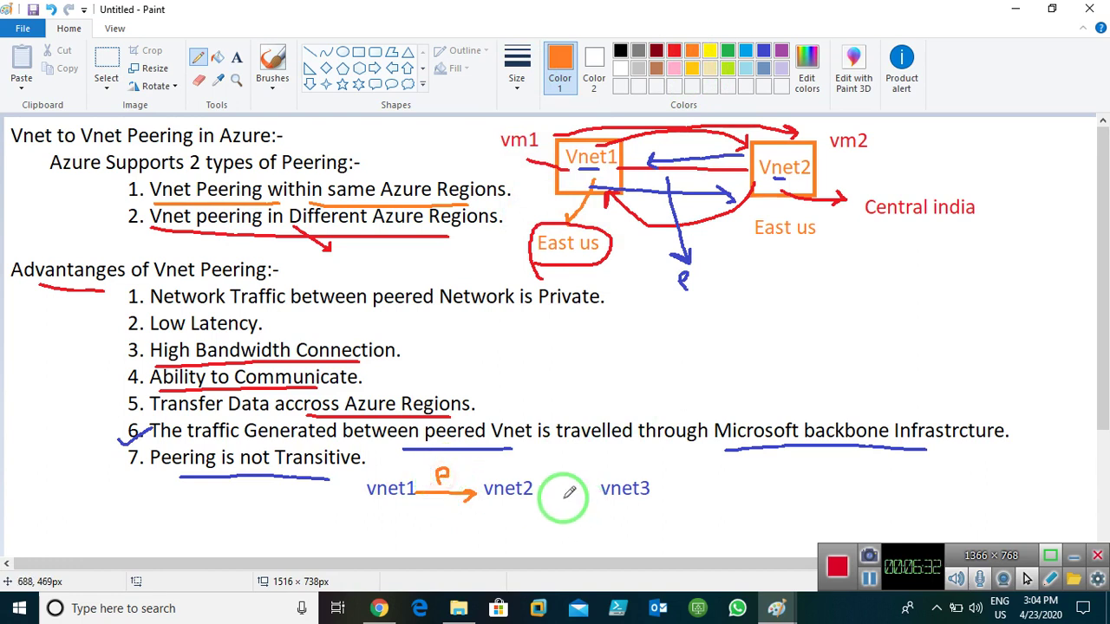
pyautogui.moveTo(535, 493)
pyautogui.mouseDown()
pyautogui.moveTo(595, 491)
pyautogui.moveTo(574, 503)
pyautogui.moveTo(564, 468)
pyautogui.moveTo(586, 520)
pyautogui.moveTo(400, 502)
pyautogui.moveTo(396, 512)
pyautogui.moveTo(432, 510)
pyautogui.mouseUp()
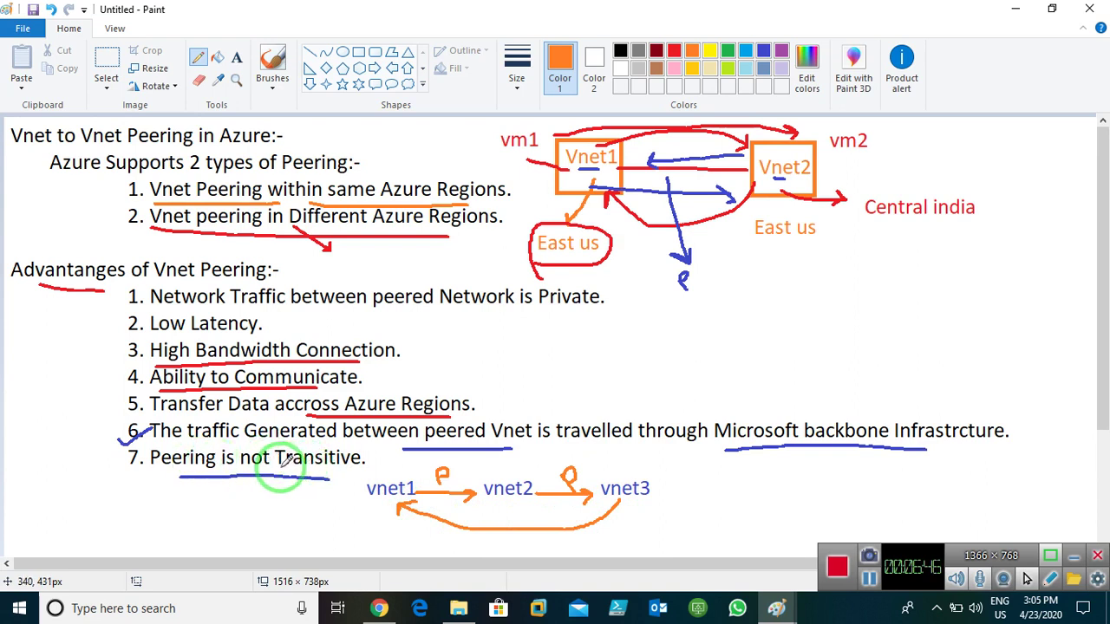
# - Underline Transitive, mark the curved arrow back to vnet1, and add check marks beside vnet3 and vnet1
pyautogui.moveTo(279, 467); pyautogui.dragTo(364, 473)
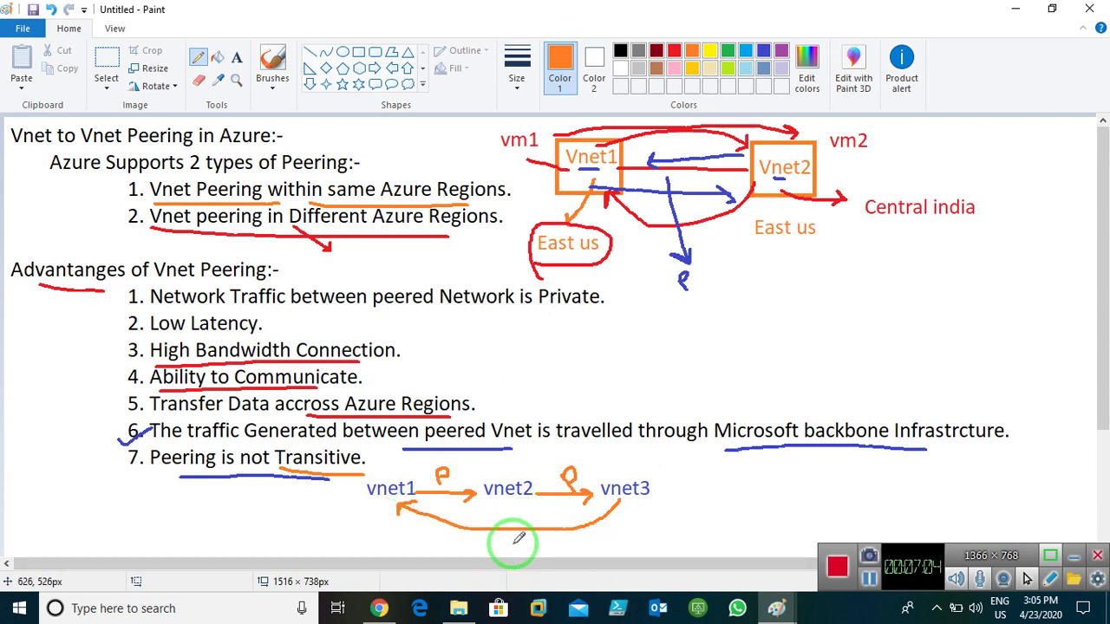
pyautogui.moveTo(513, 543); pyautogui.dragTo(519, 547)
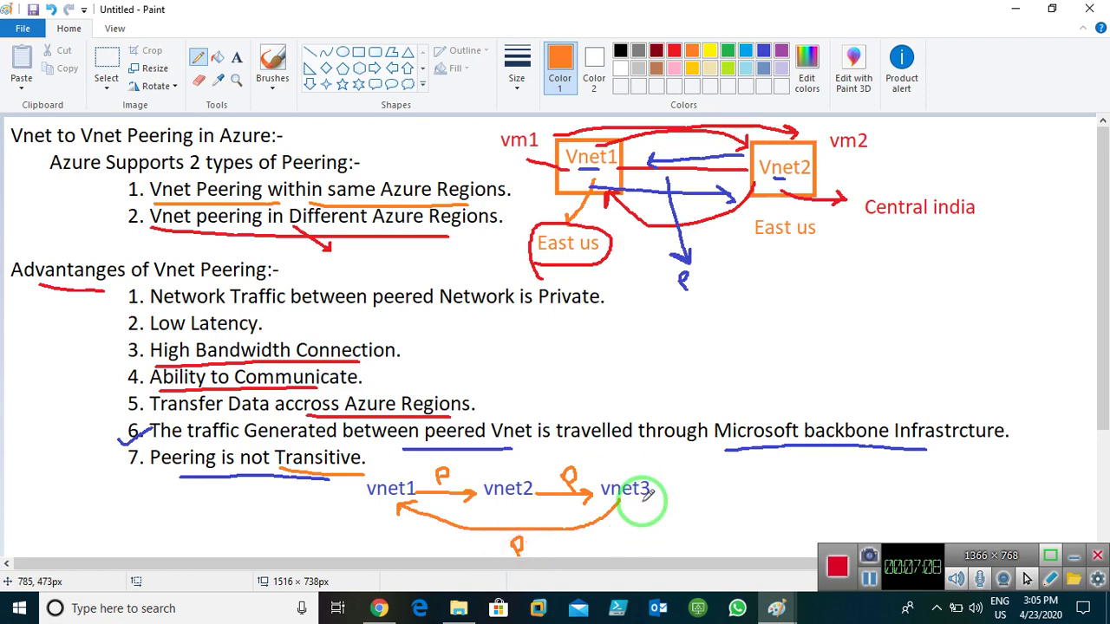
pyautogui.moveTo(644, 498); pyautogui.dragTo(680, 473)
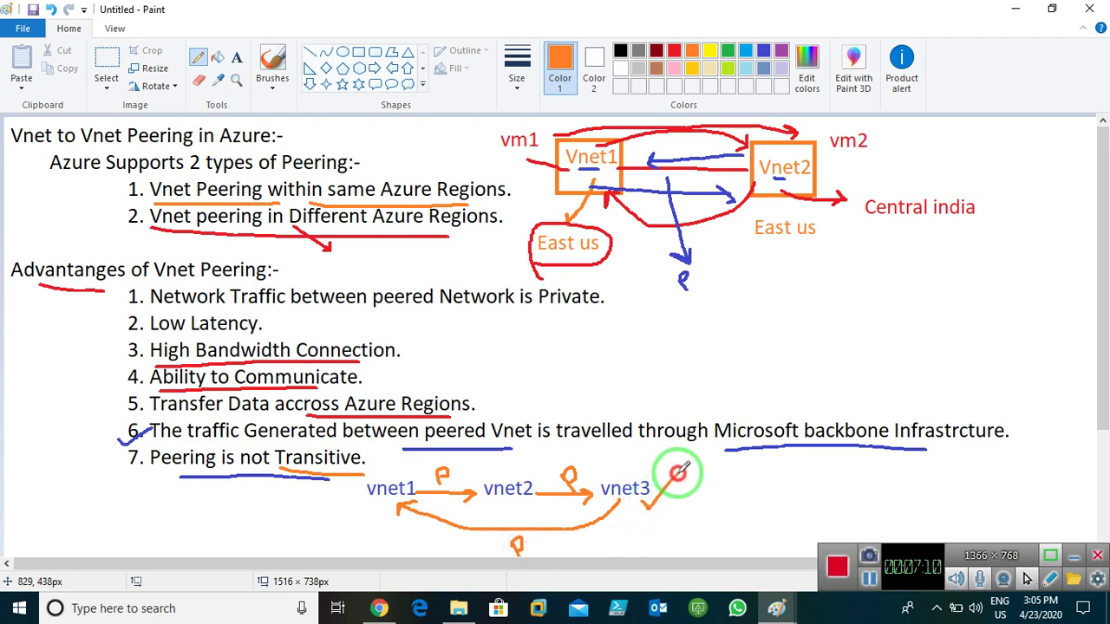
pyautogui.moveTo(353, 509)
pyautogui.mouseDown()
pyautogui.moveTo(365, 517)
pyautogui.moveTo(394, 476)
pyautogui.mouseUp()
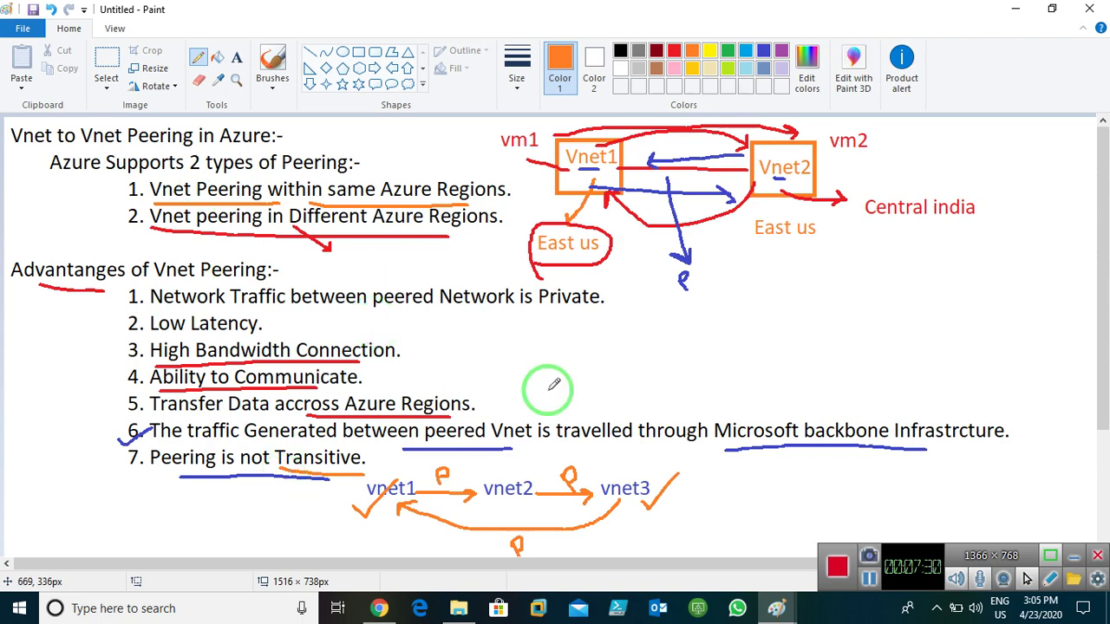
pyautogui.hotkey('alt', 'Tab')
pyautogui.hotkey('alt', 'Tab')
pyautogui.hotkey('alt', 'Tab')
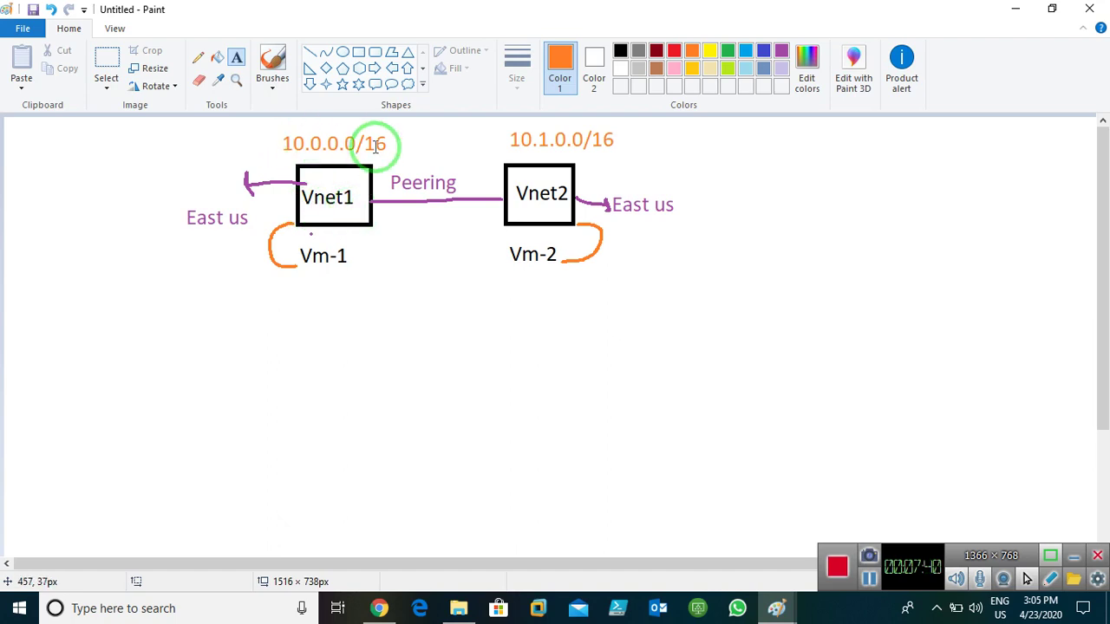
# - In dark red, hook-mark 10.0.0.0/16 and 10.1.0.0/16 above Vnet1 and Vnet2, and draw a line right from Vnet2
pyautogui.click(198, 57)
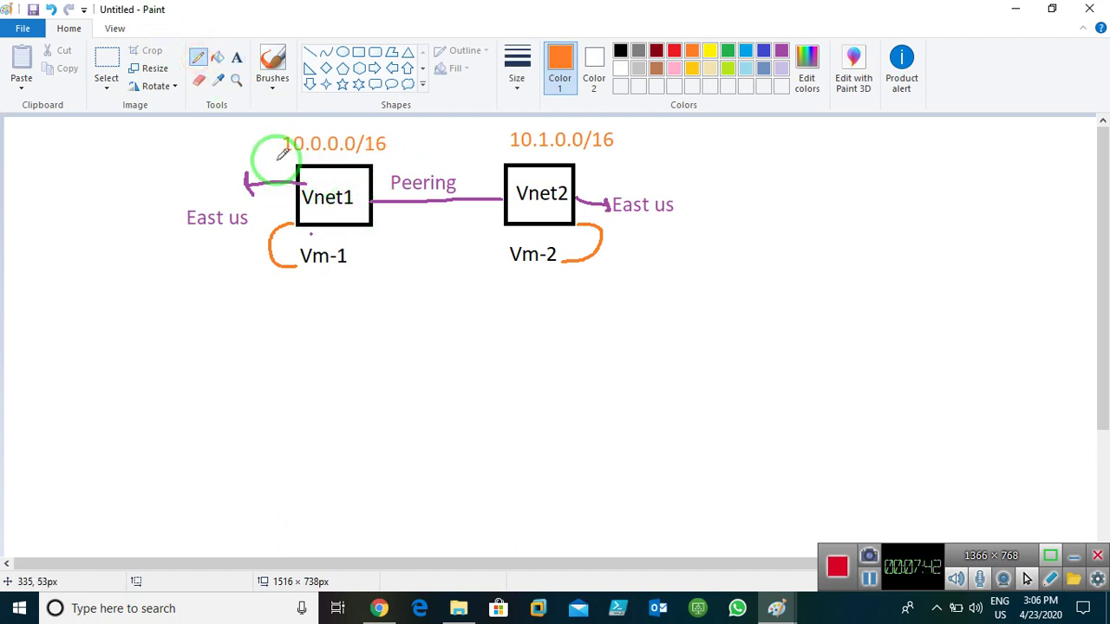
pyautogui.click(781, 52)
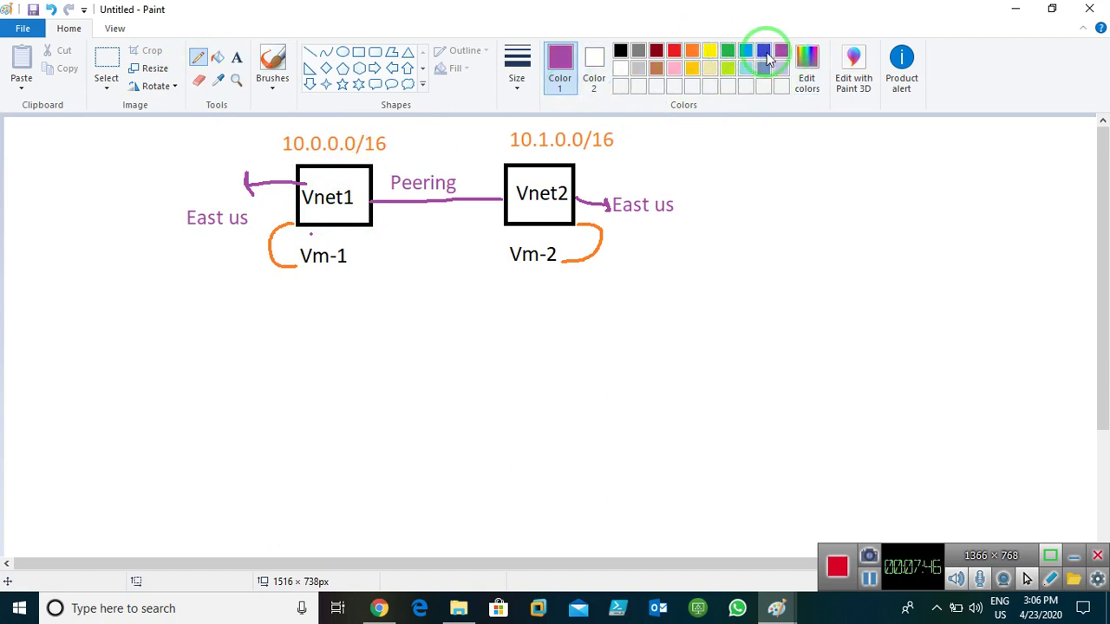
pyautogui.click(656, 52)
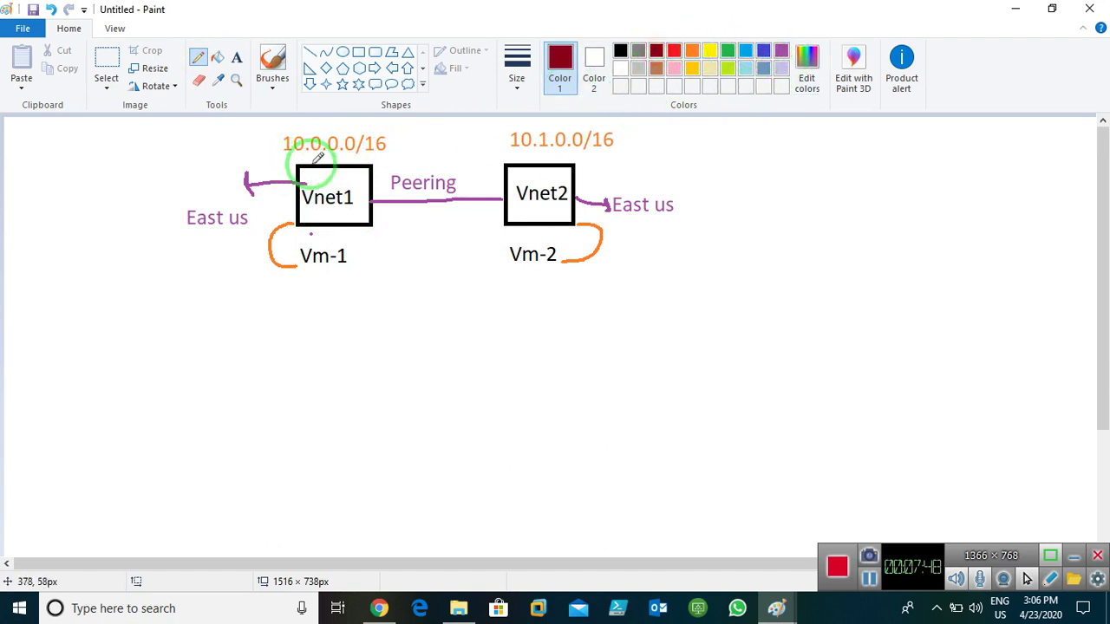
pyautogui.moveTo(314, 172); pyautogui.dragTo(323, 157)
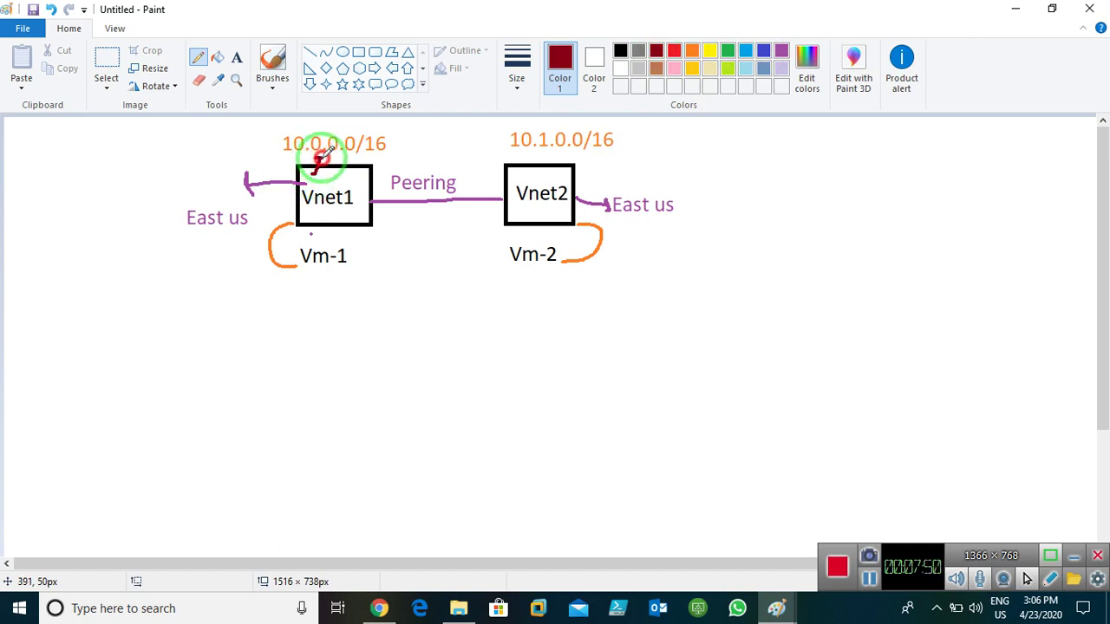
pyautogui.moveTo(527, 180); pyautogui.dragTo(531, 157)
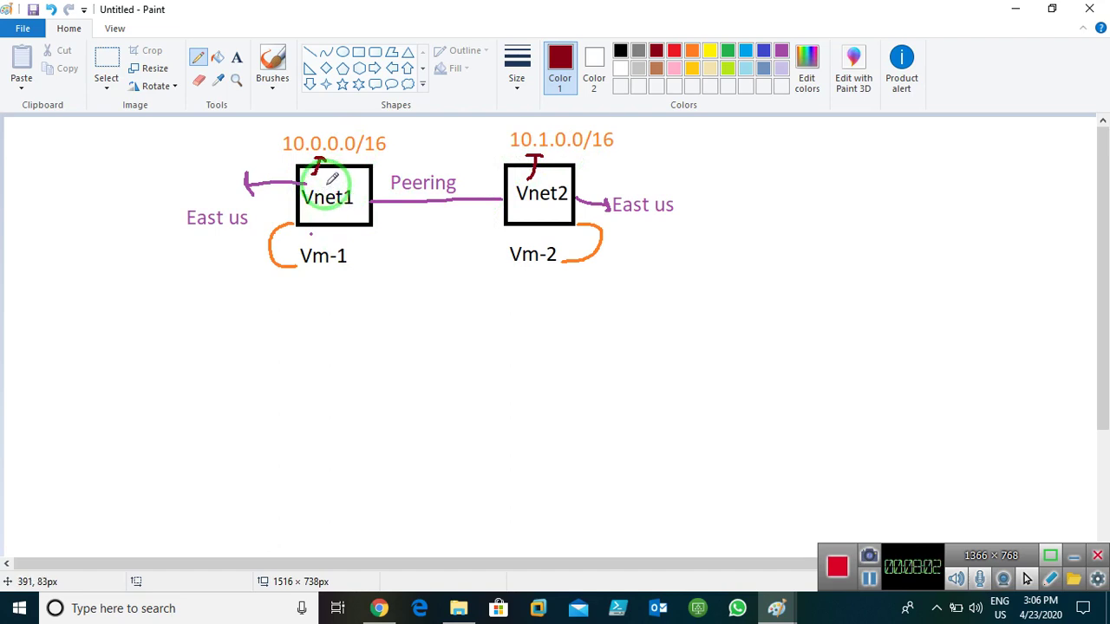
pyautogui.moveTo(364, 176)
pyautogui.mouseDown()
pyautogui.moveTo(374, 152)
pyautogui.moveTo(355, 151)
pyautogui.moveTo(384, 156)
pyautogui.mouseUp()
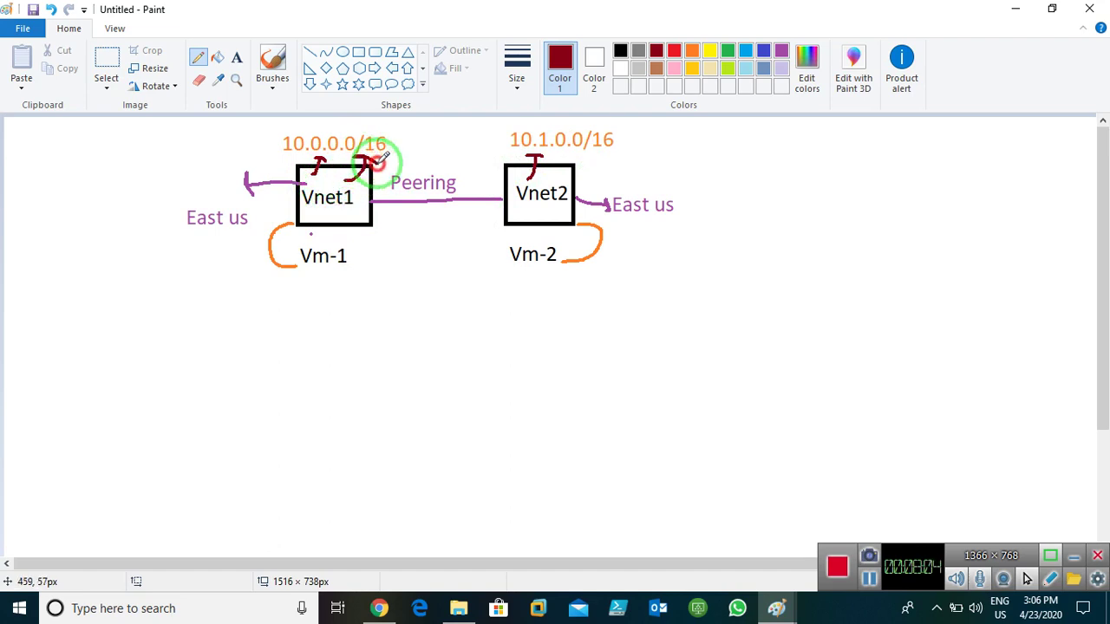
pyautogui.moveTo(552, 209)
pyautogui.mouseDown()
pyautogui.moveTo(708, 232)
pyautogui.moveTo(719, 243)
pyautogui.moveTo(708, 250)
pyautogui.mouseUp()
pyautogui.click(233, 62)
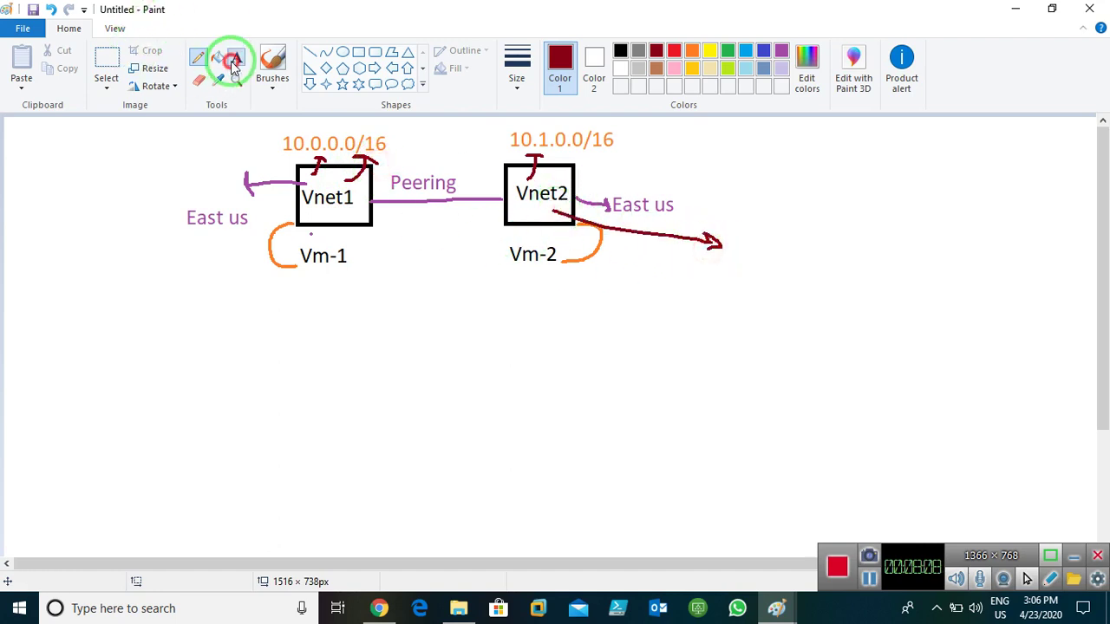
# - Write 192.168.1.0/16, 10.1.0.0/16, 10.2.0.0/16 by the arrow, then draw arrows for Vm-1–Vm-2 and Vnet1–Vnet2
pyautogui.click(726, 243)
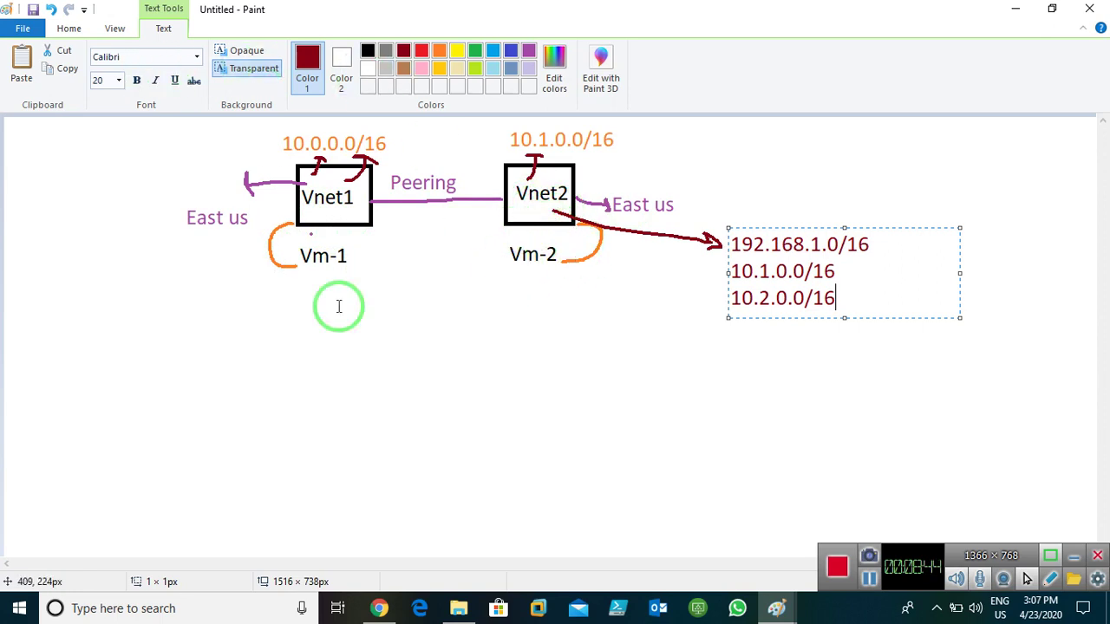
pyautogui.click(339, 355)
pyautogui.click(198, 57)
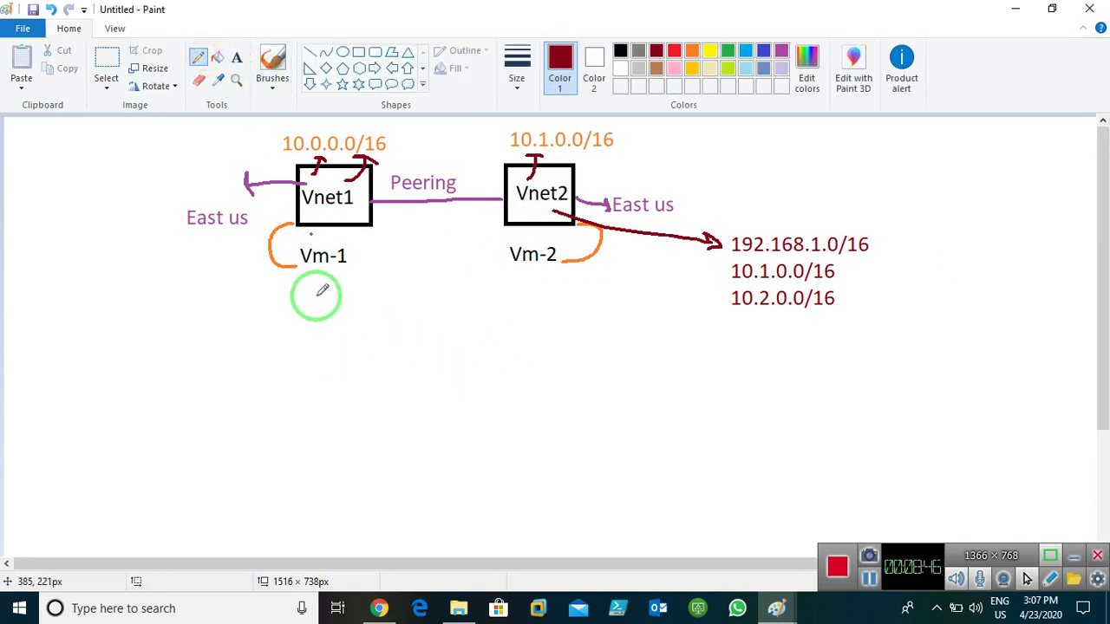
pyautogui.moveTo(312, 275)
pyautogui.mouseDown()
pyautogui.moveTo(460, 290)
pyautogui.moveTo(523, 258)
pyautogui.moveTo(540, 268)
pyautogui.moveTo(478, 317)
pyautogui.moveTo(291, 297)
pyautogui.moveTo(307, 292)
pyautogui.mouseUp()
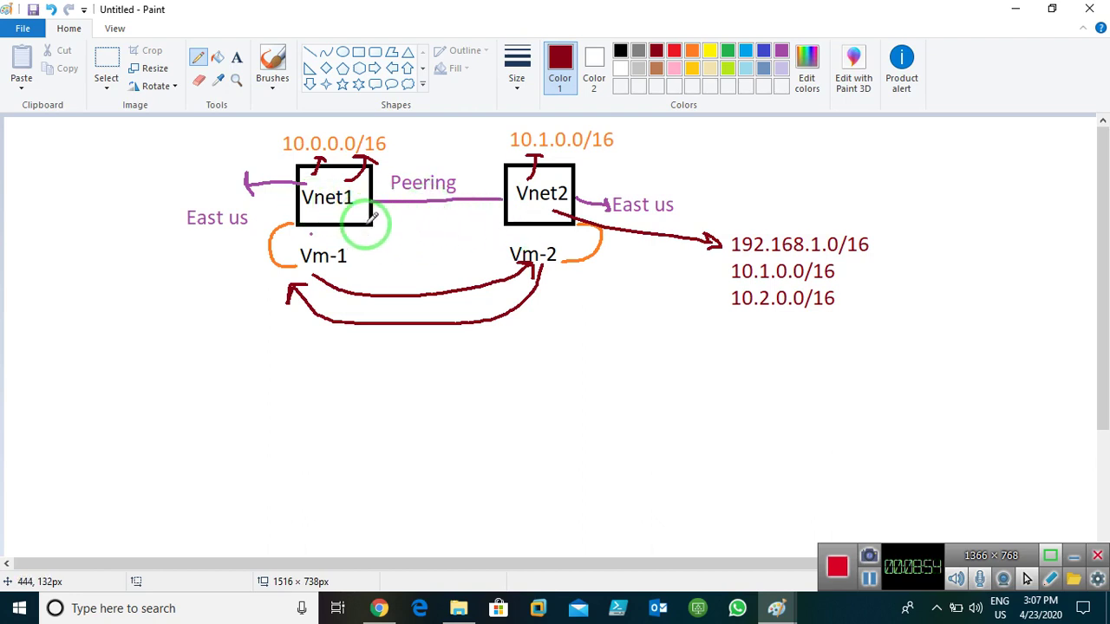
pyautogui.moveTo(382, 224)
pyautogui.mouseDown()
pyautogui.moveTo(509, 216)
pyautogui.moveTo(490, 211)
pyautogui.moveTo(550, 240)
pyautogui.moveTo(523, 292)
pyautogui.moveTo(565, 246)
pyautogui.mouseUp()
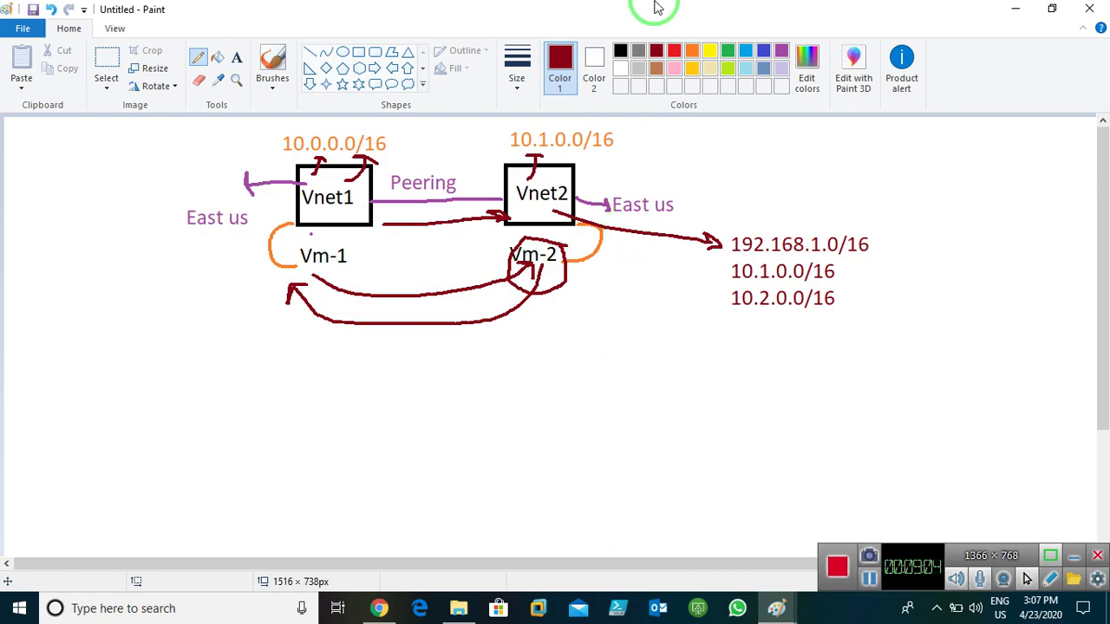
pyautogui.click(1016, 12)
# - Bring the Azure portal forward in Chrome, reload the crashed page and dismiss the notifications
pyautogui.click(1013, 8)
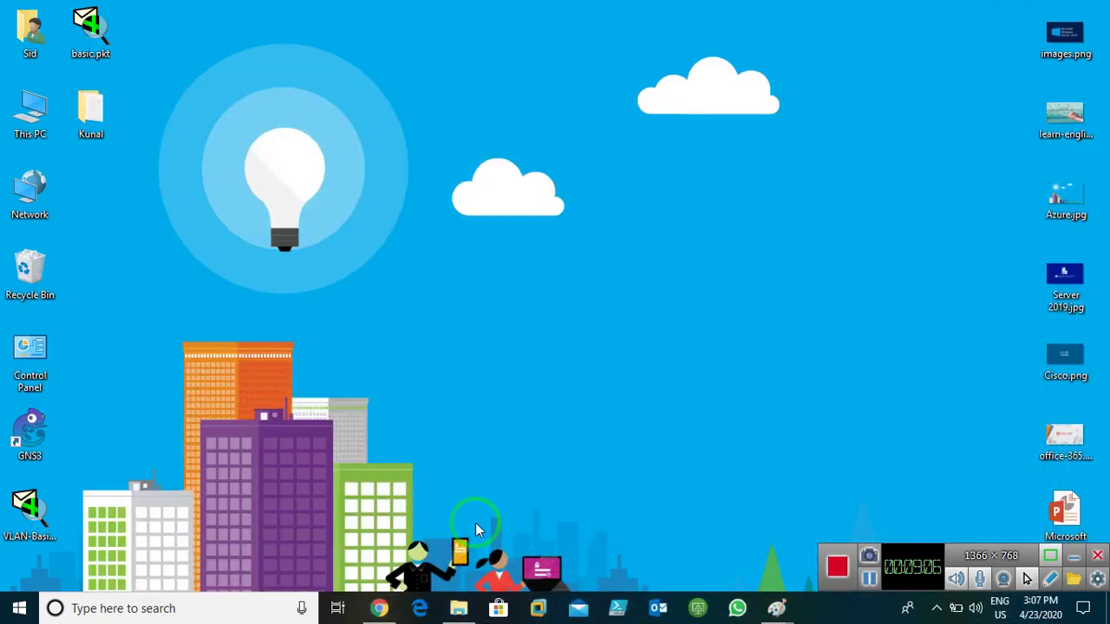
pyautogui.click(379, 608)
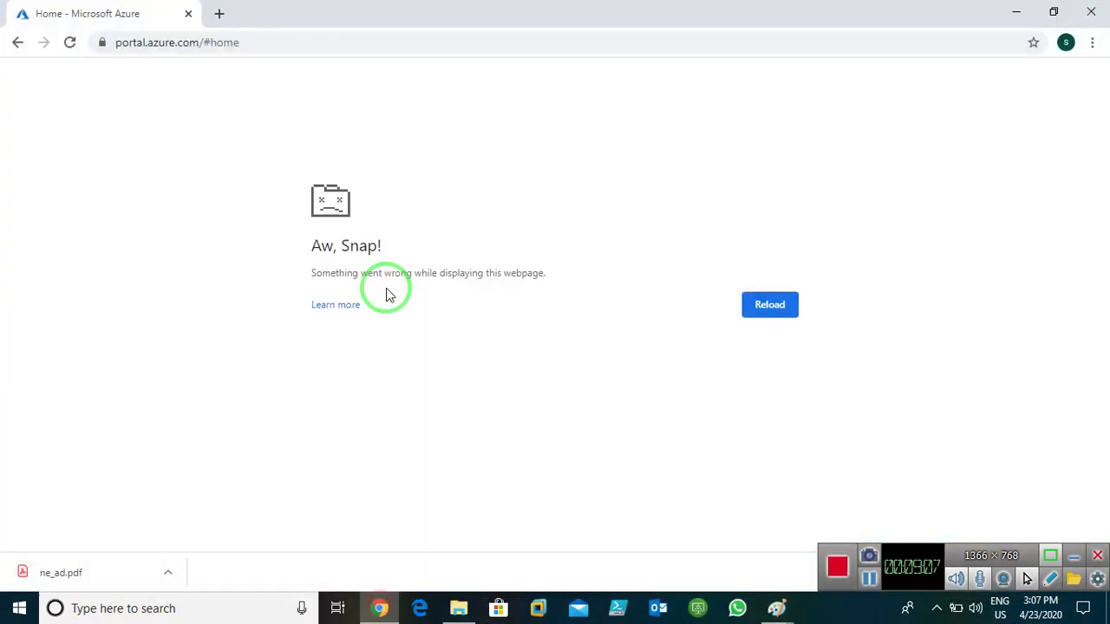
pyautogui.click(68, 42)
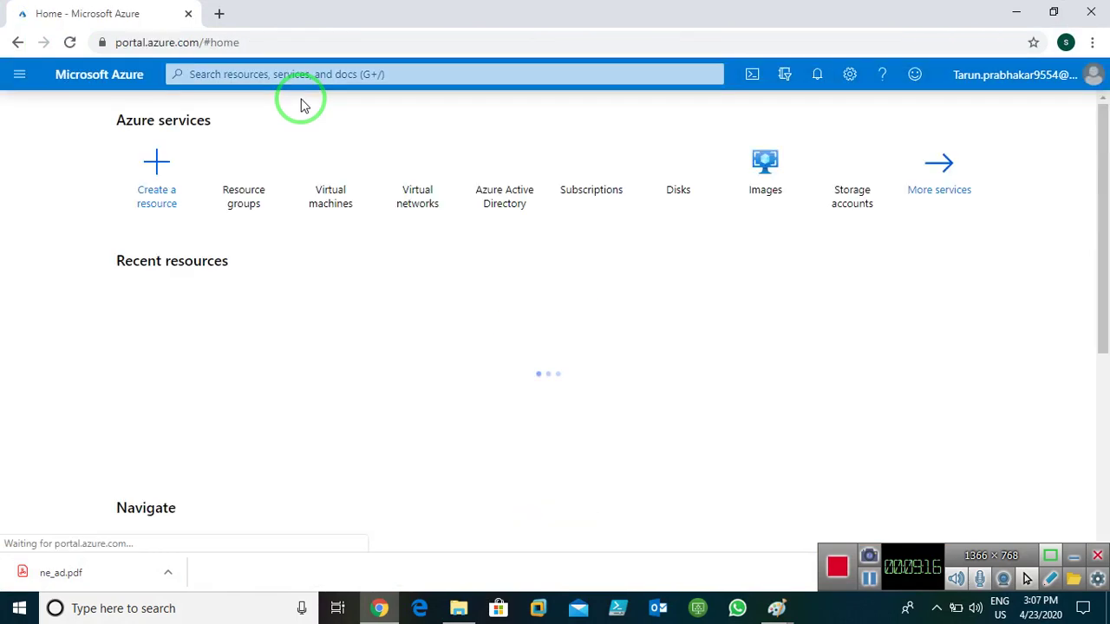
pyautogui.click(815, 76)
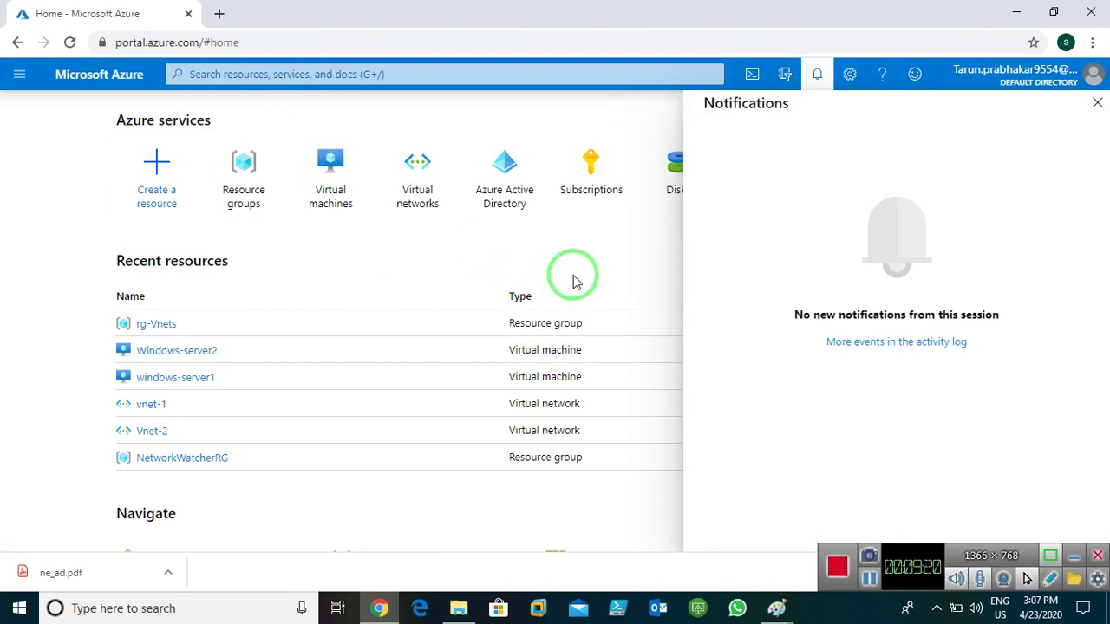
pyautogui.click(1097, 103)
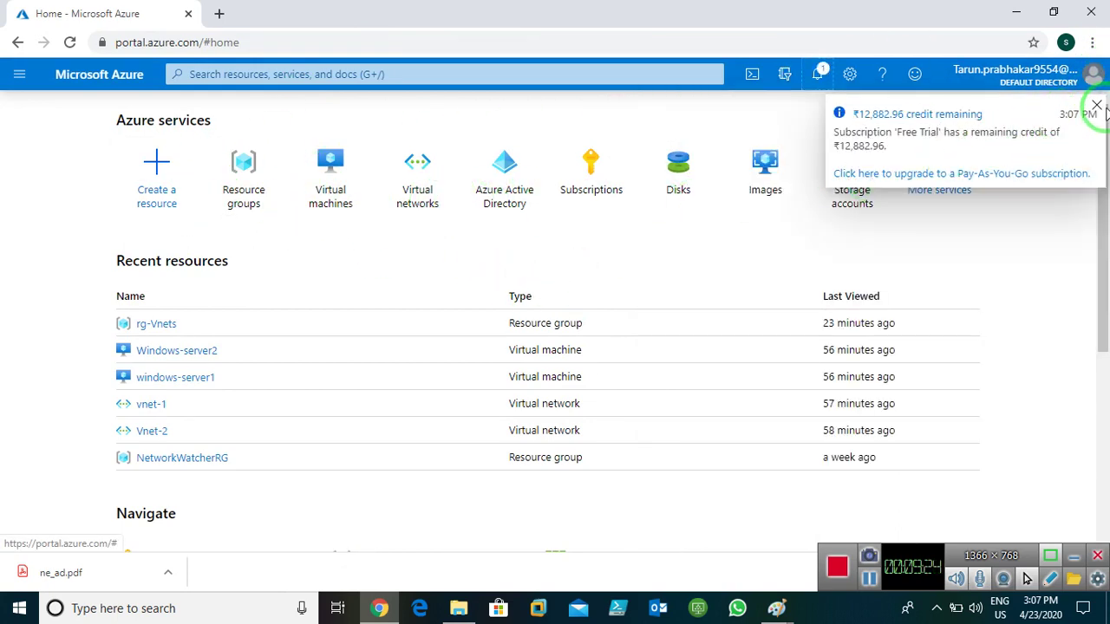
pyautogui.click(1096, 105)
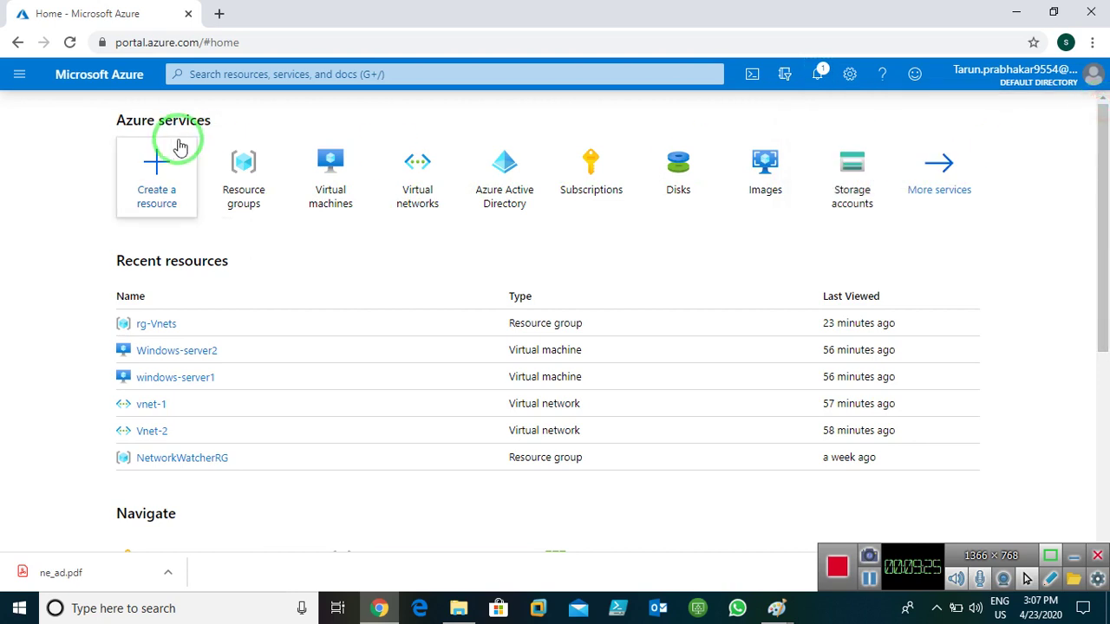
pyautogui.click(26, 80)
pyautogui.click(434, 286)
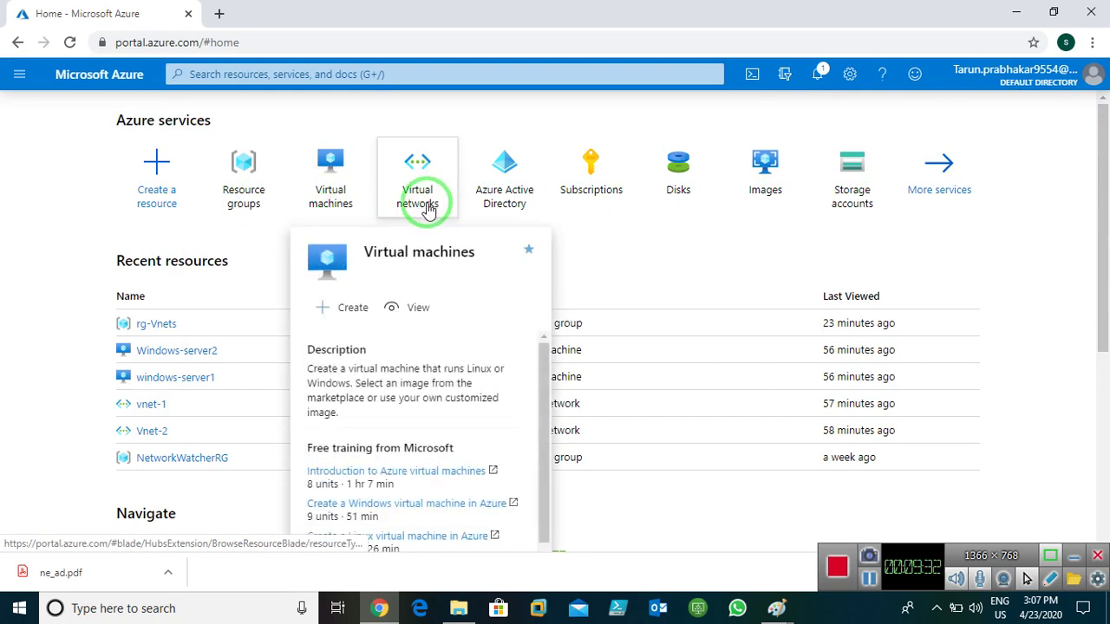
# - From Home, open the empty Virtual networks list and start adding a new virtual network
pyautogui.click(231, 197)
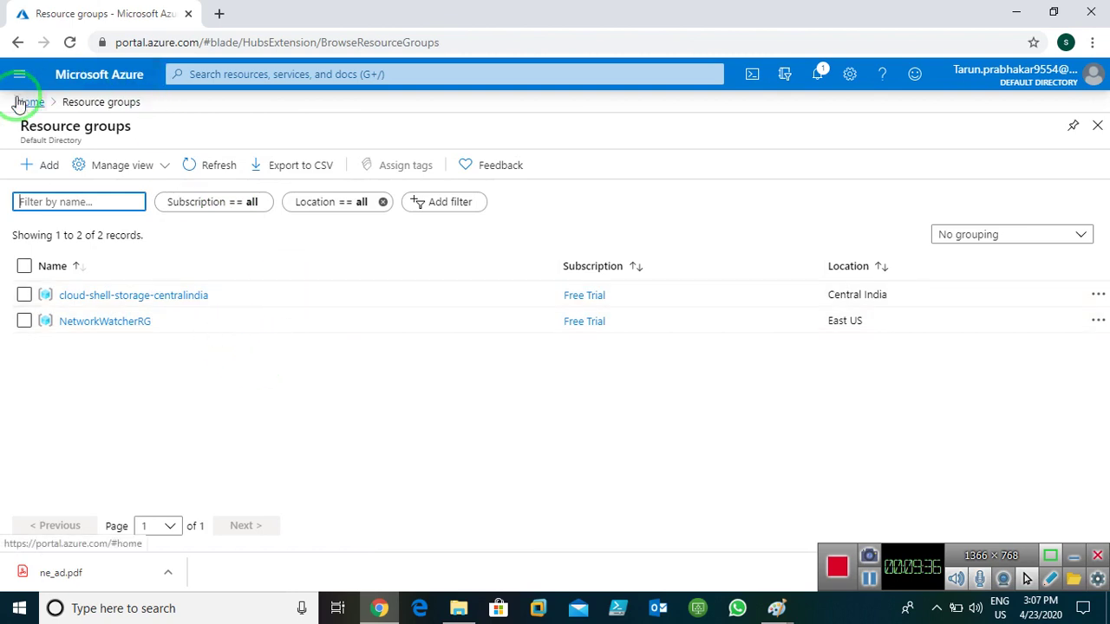
pyautogui.click(26, 103)
pyautogui.moveTo(425, 188)
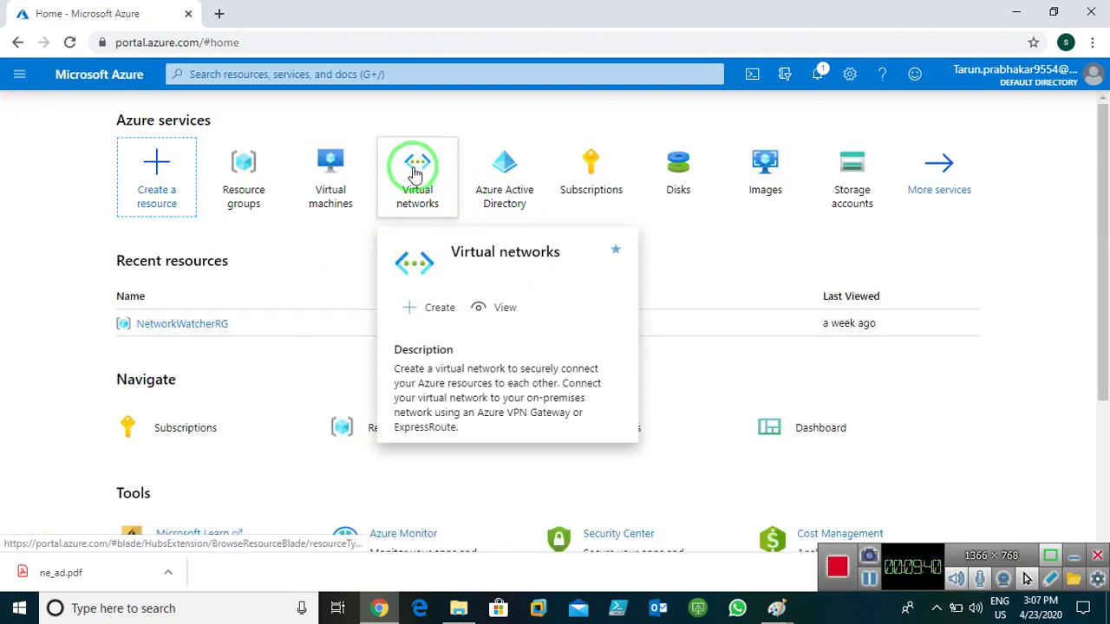
pyautogui.click(415, 174)
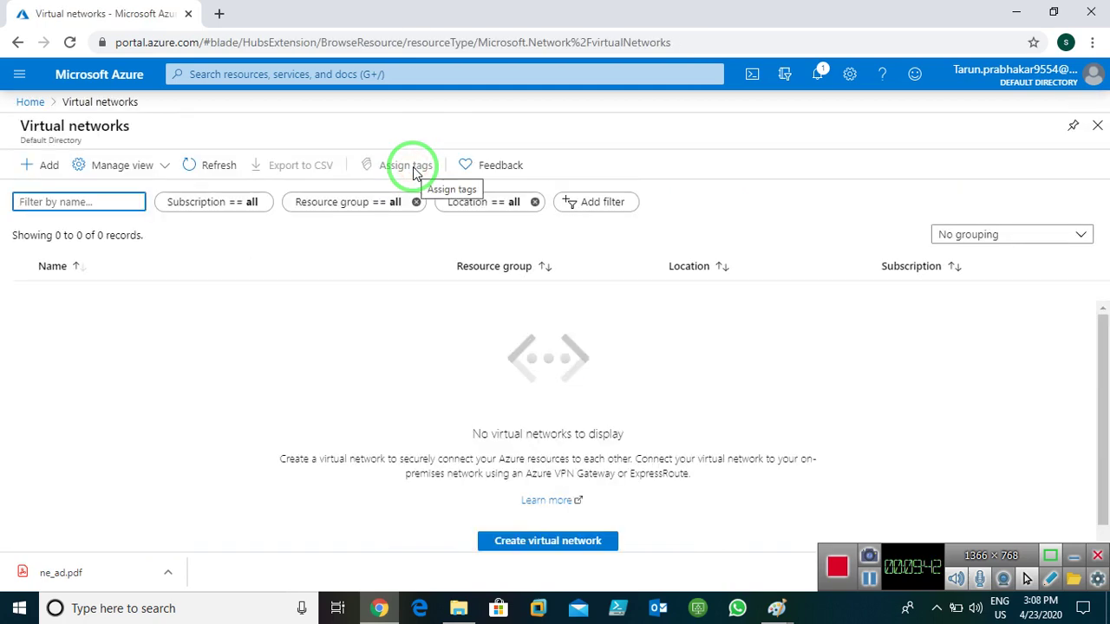
pyautogui.click(41, 169)
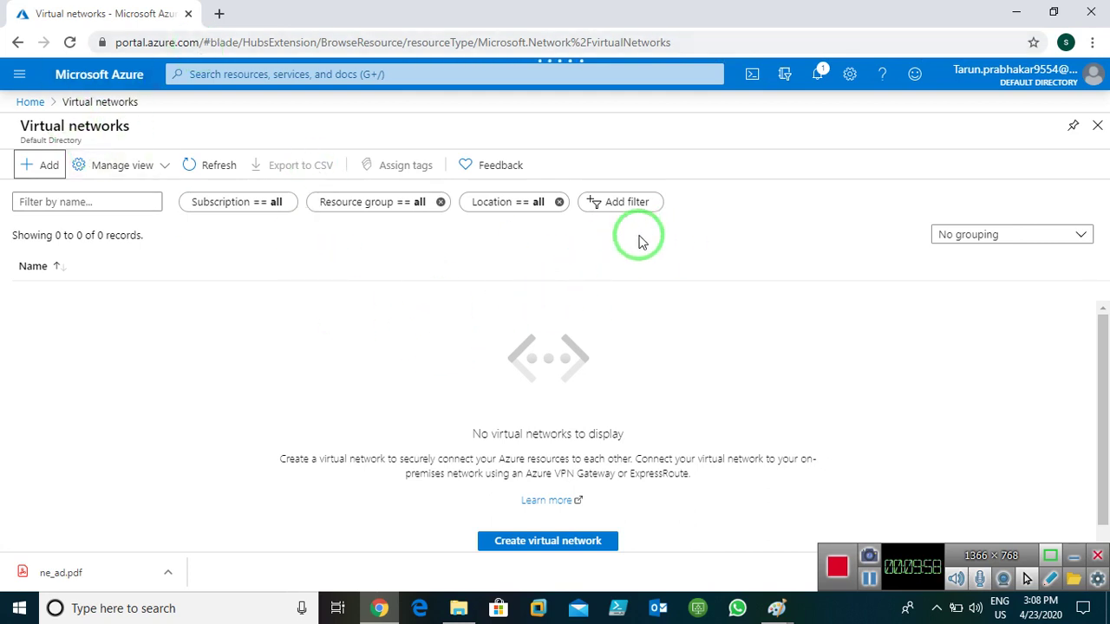
pyautogui.click(815, 76)
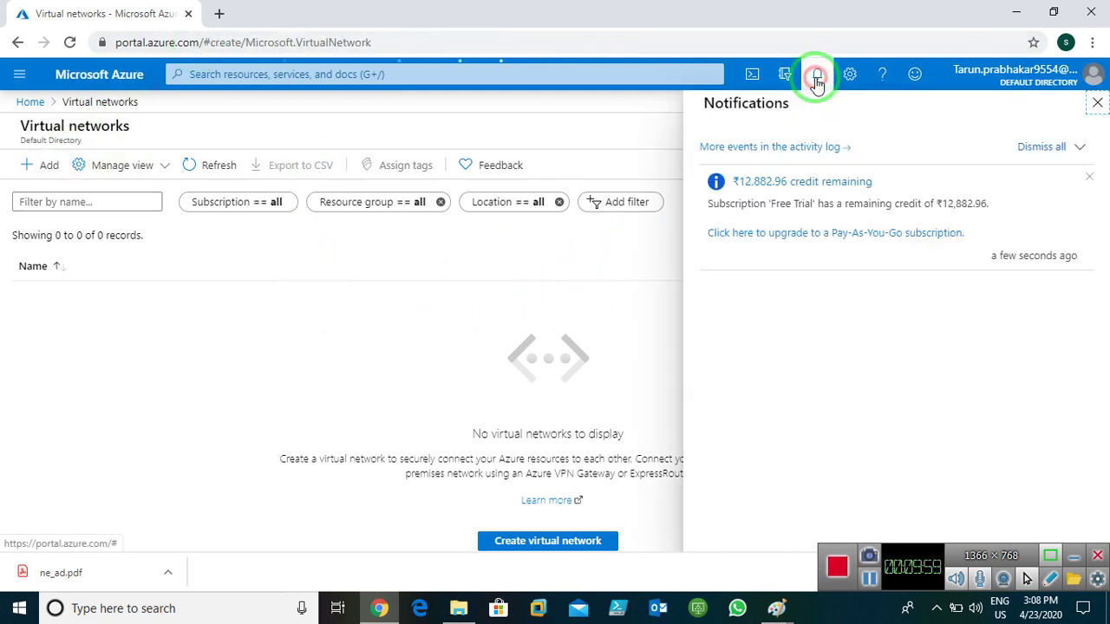
# - Create a new resource group named vnets-rg for the network
pyautogui.click(1095, 104)
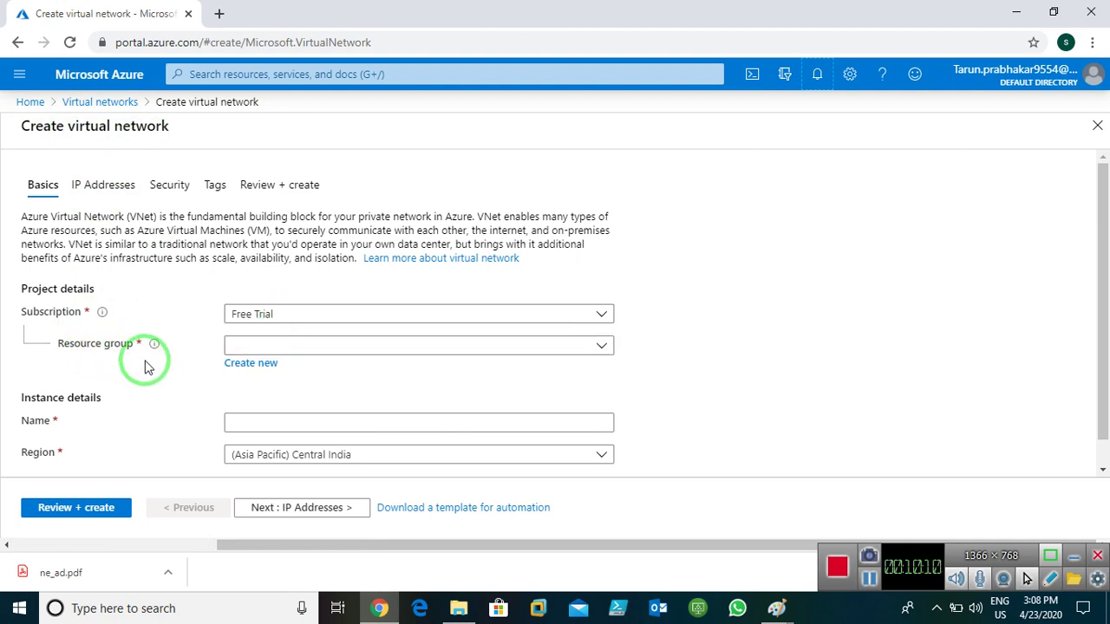
pyautogui.click(251, 366)
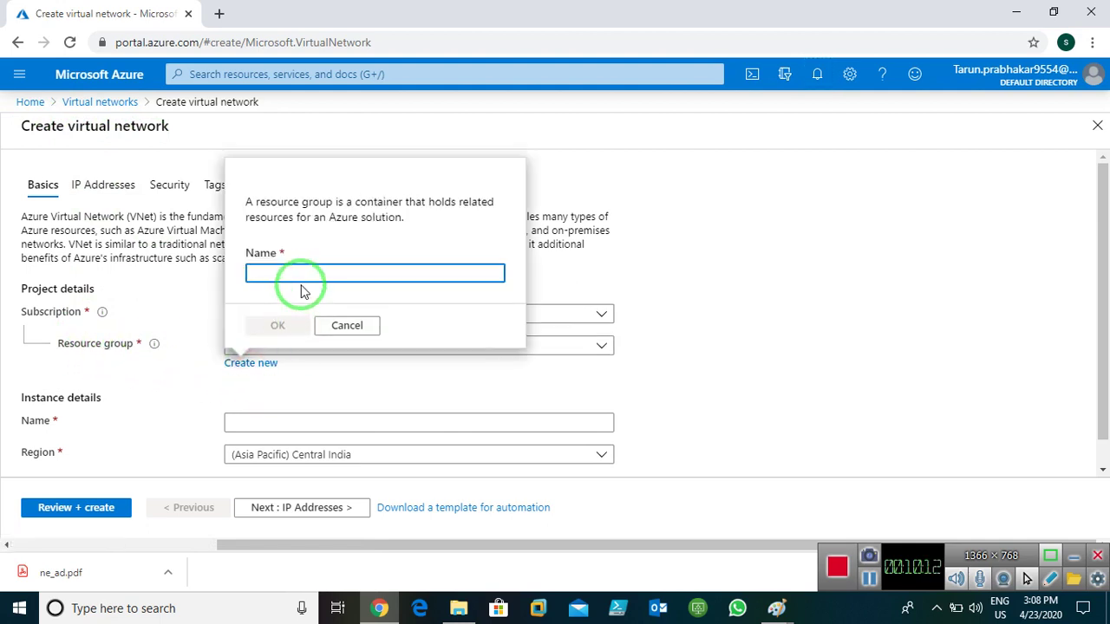
pyautogui.click(301, 276)
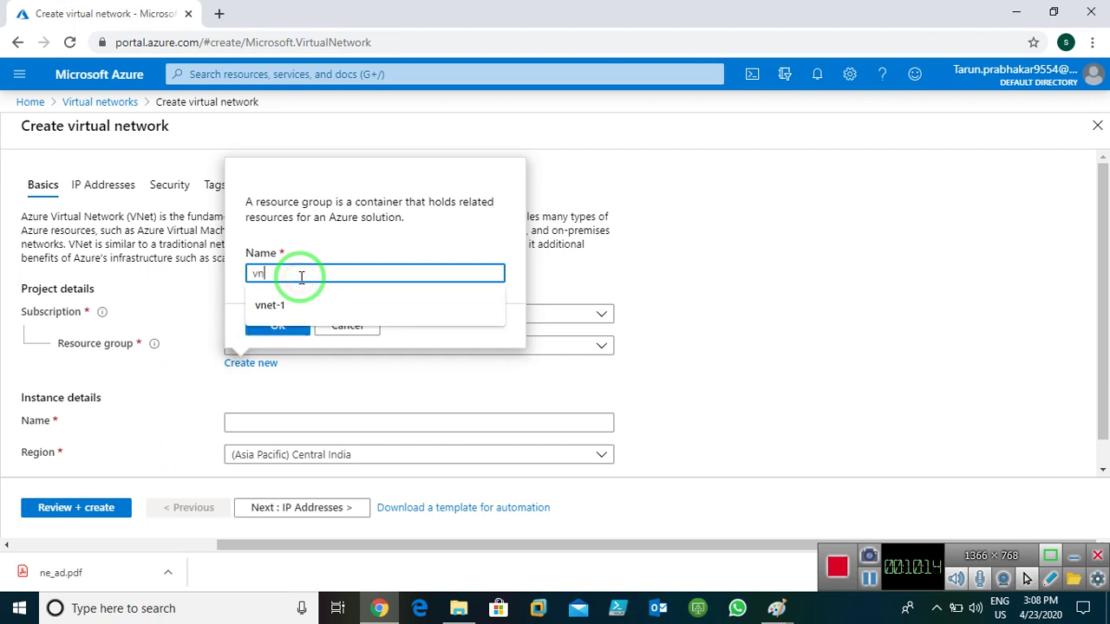
pyautogui.write('vnet-rg')
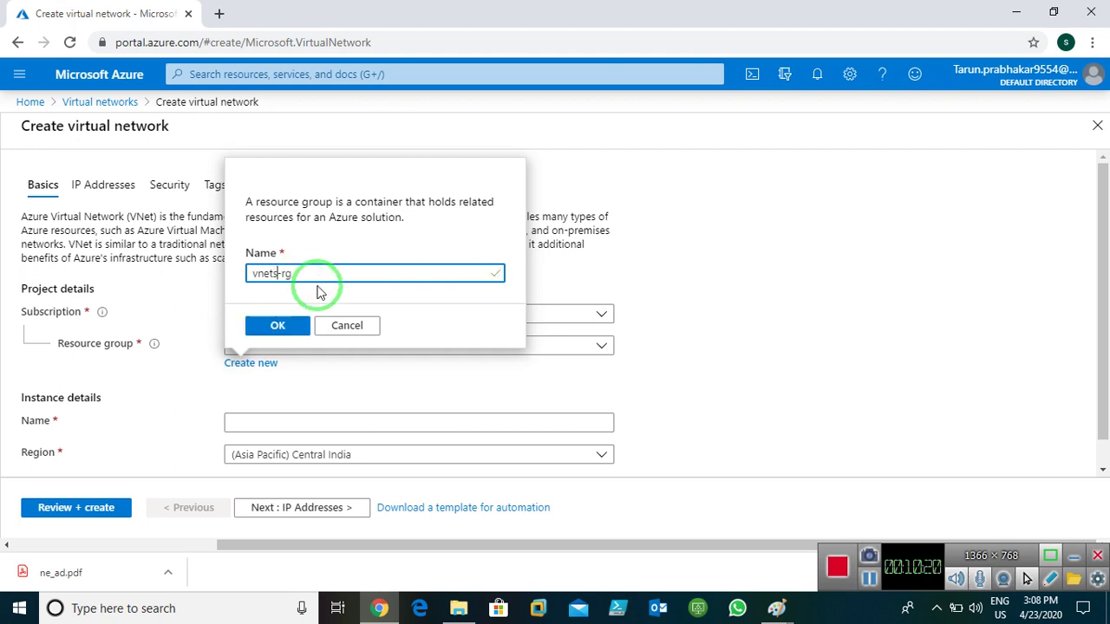
pyautogui.click(262, 323)
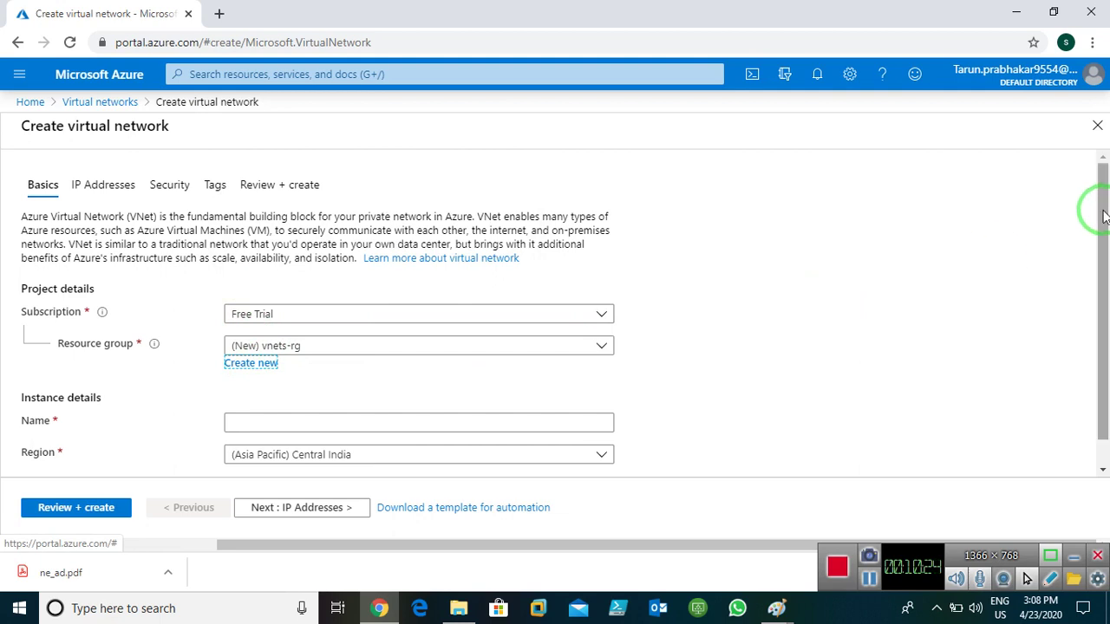
pyautogui.moveTo(1103, 215); pyautogui.dragTo(1101, 297)
# - Name the network vnet1 in (US) East US and keep the default 10.0.0.0/16 address space
pyautogui.click(364, 396)
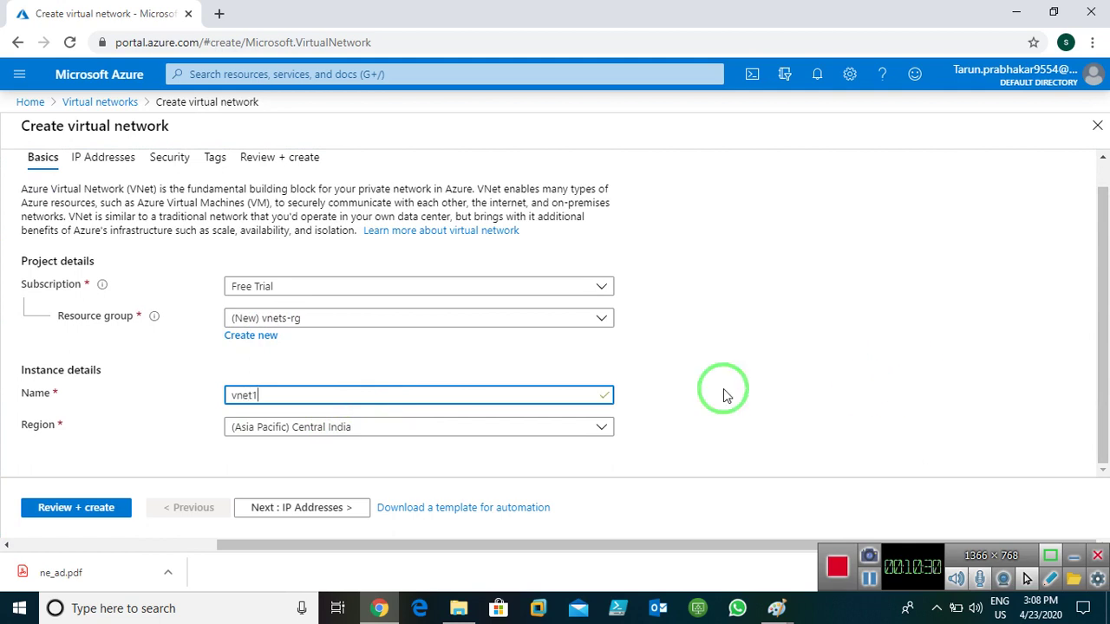
pyautogui.click(379, 427)
pyautogui.scroll(5, 404, 303)
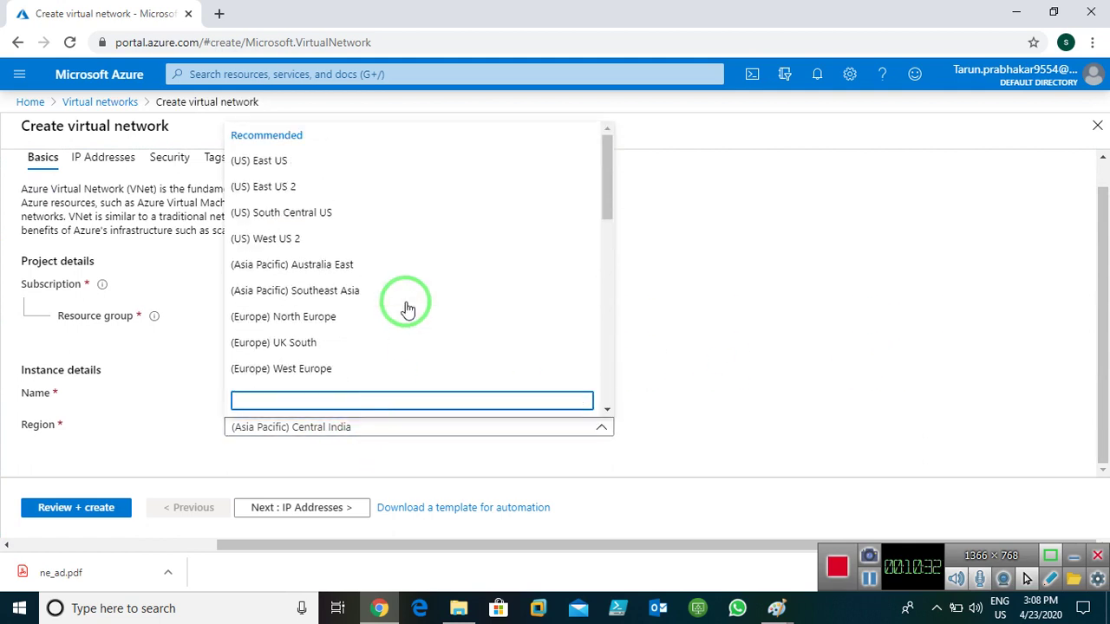
pyautogui.click(303, 161)
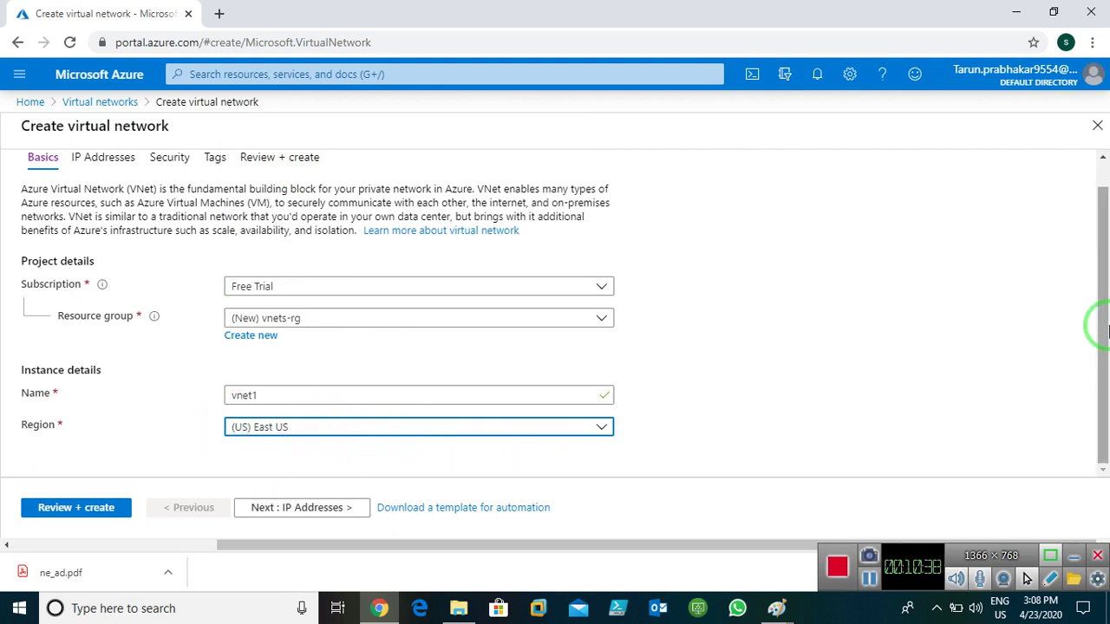
pyautogui.click(277, 508)
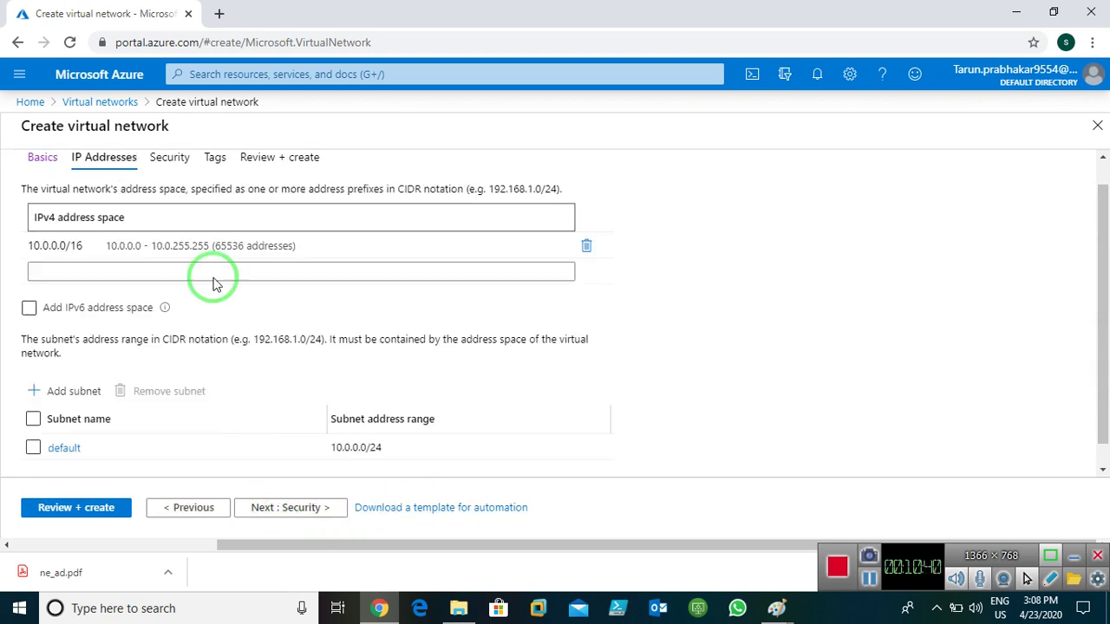
pyautogui.click(39, 251)
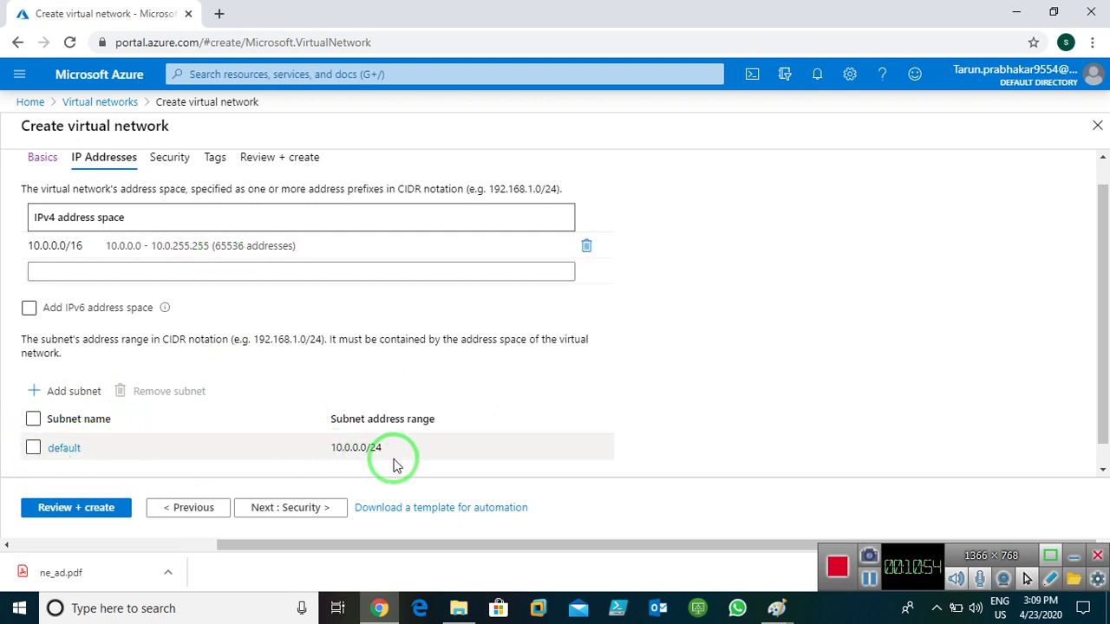
pyautogui.click(262, 507)
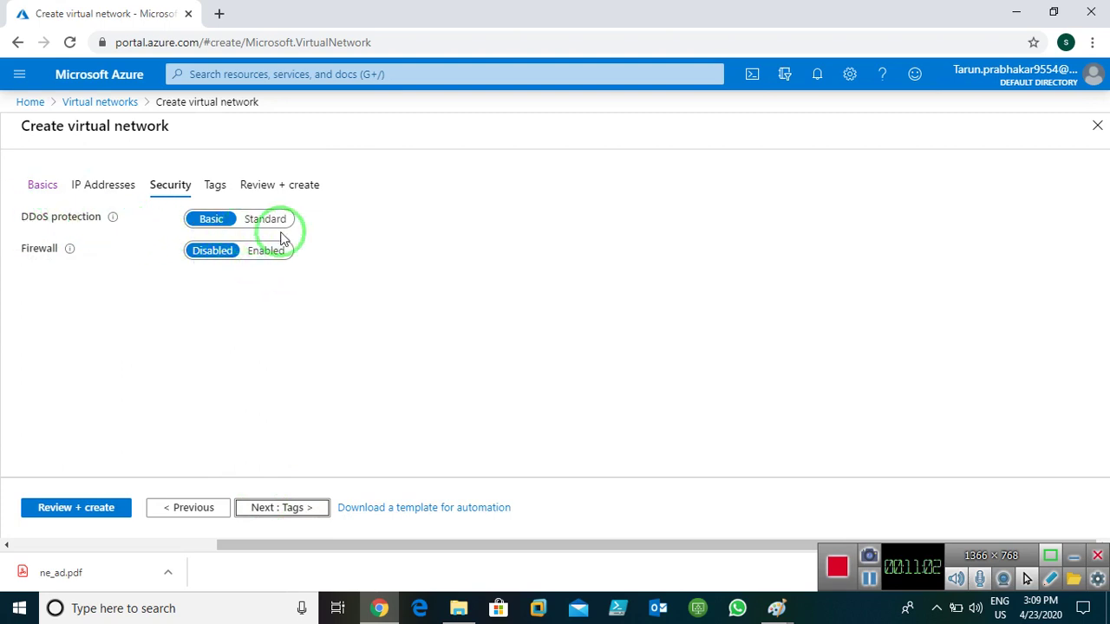
# - Add the tag Name = vnet to vnet1 and run Review + create validation
pyautogui.click(259, 509)
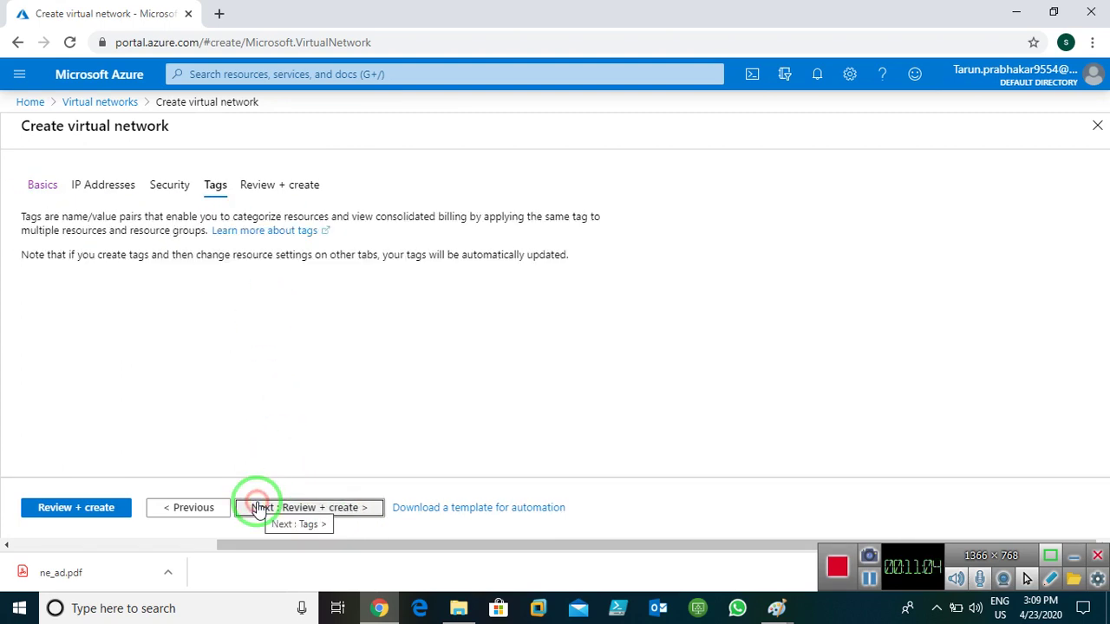
pyautogui.click(131, 314)
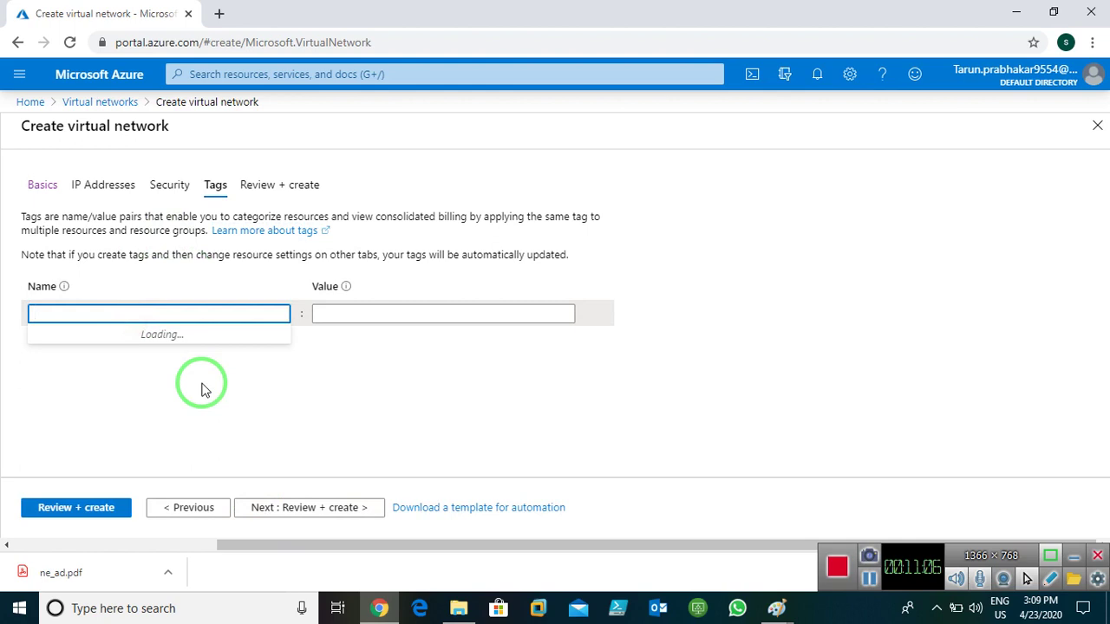
pyautogui.write('Name')
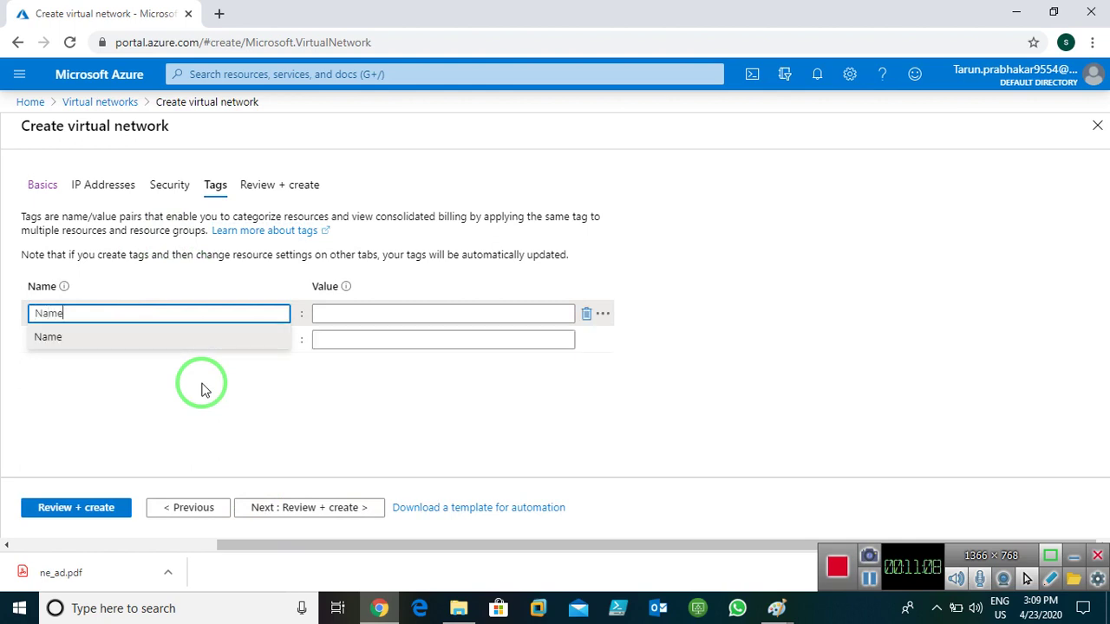
pyautogui.press('Tab')
pyautogui.write('v')
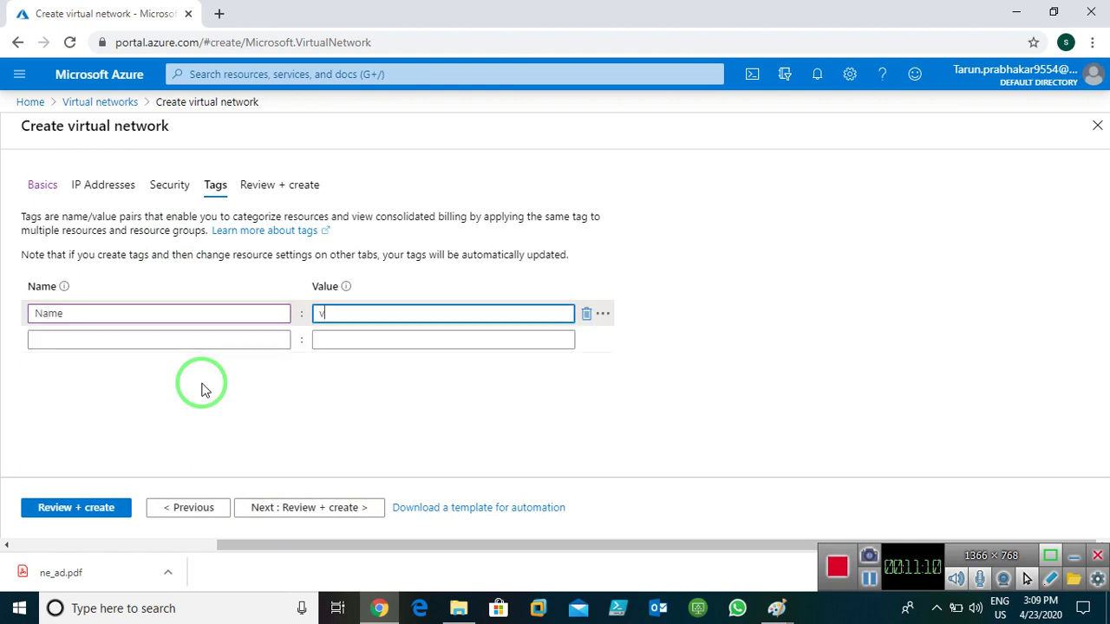
pyautogui.write('net')
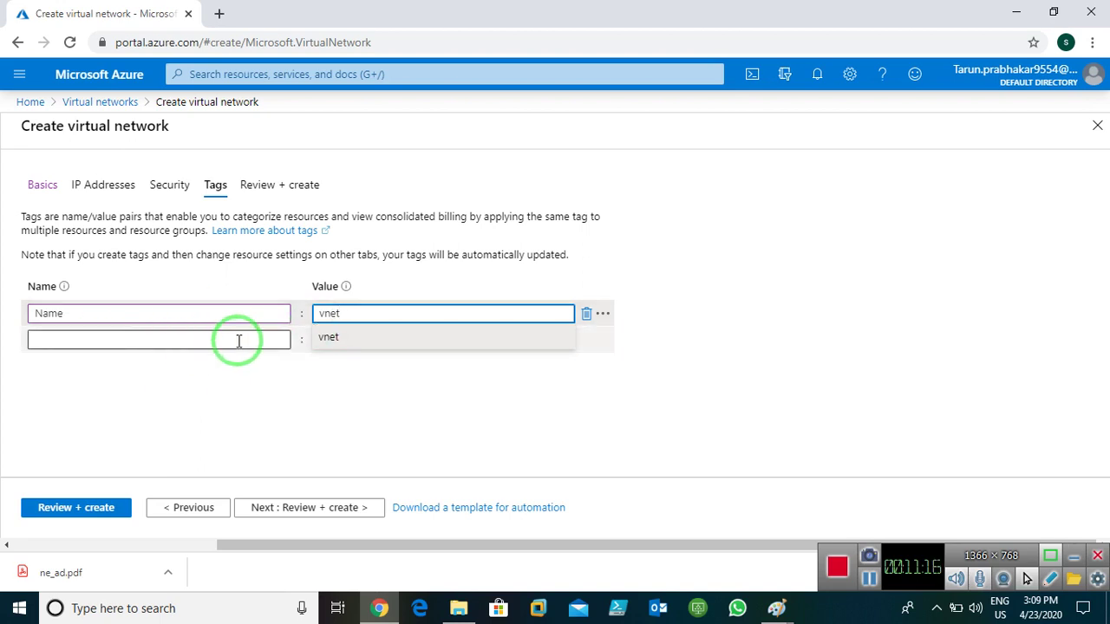
pyautogui.click(272, 508)
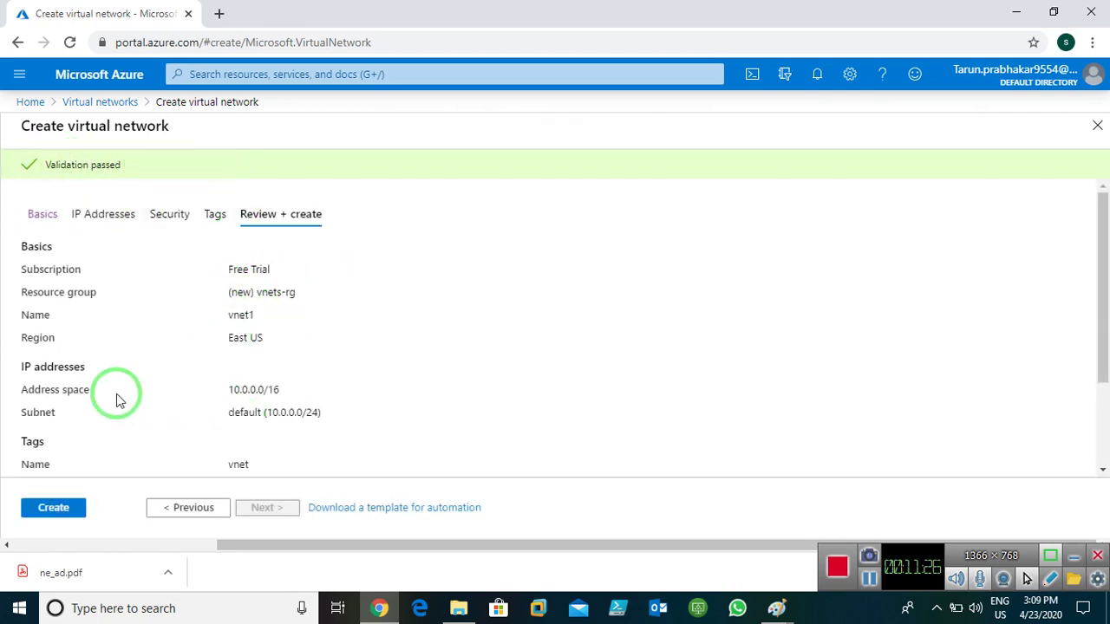
# - Create vnet1, then go Home and open Virtual networks to see it listed in vnets-rg
pyautogui.click(55, 511)
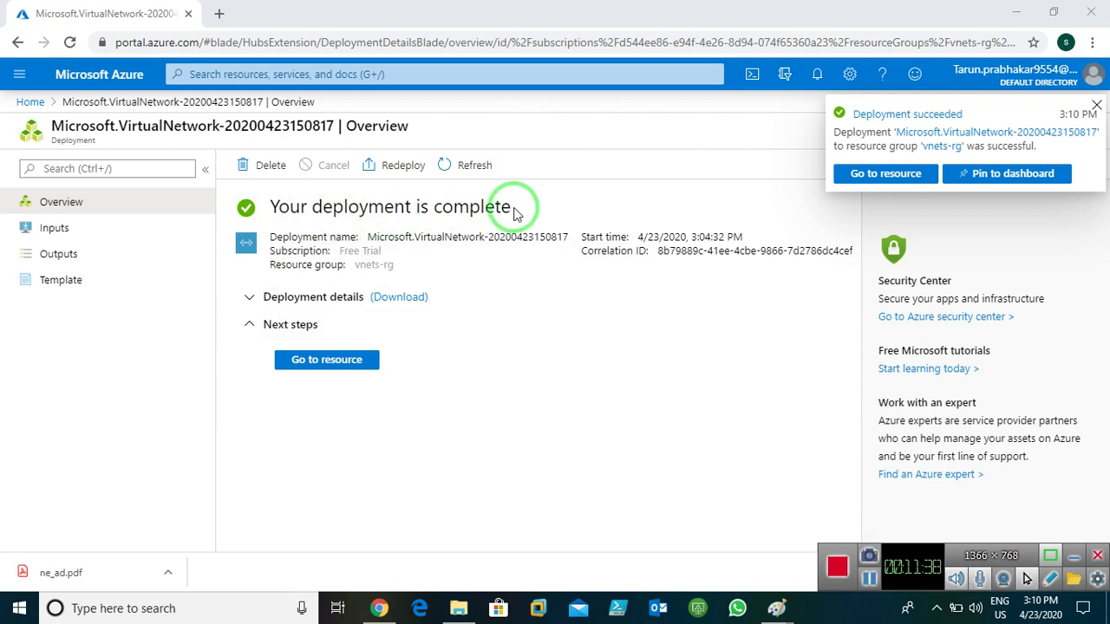
pyautogui.click(26, 103)
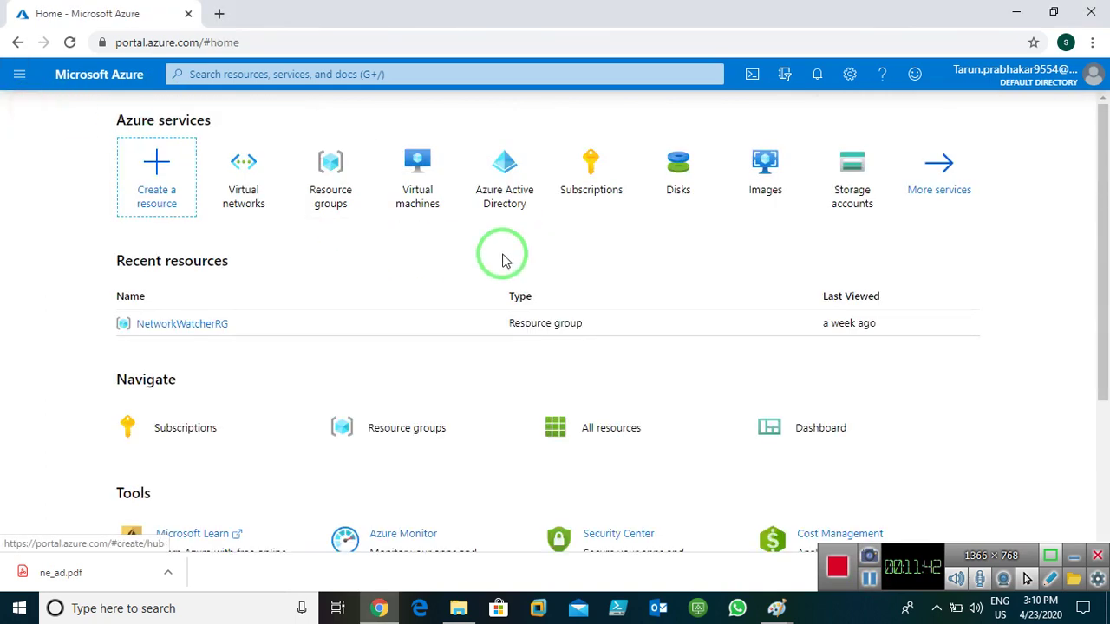
pyautogui.click(247, 176)
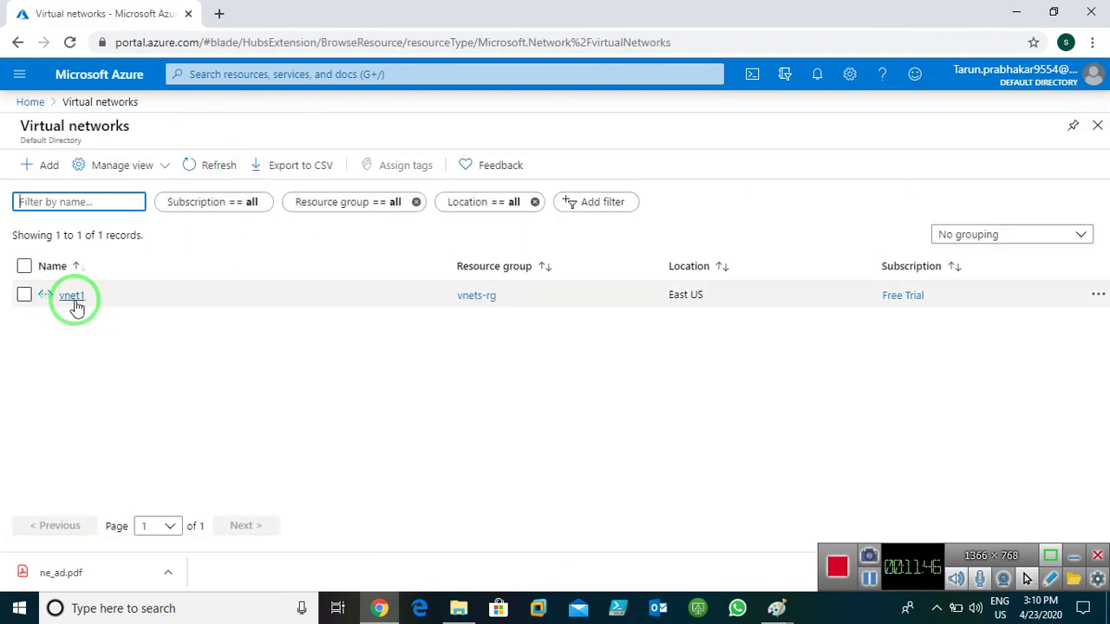
# - Add another network: resource group vnets-rg, name vnet-2, region (US) East US
pyautogui.click(38, 174)
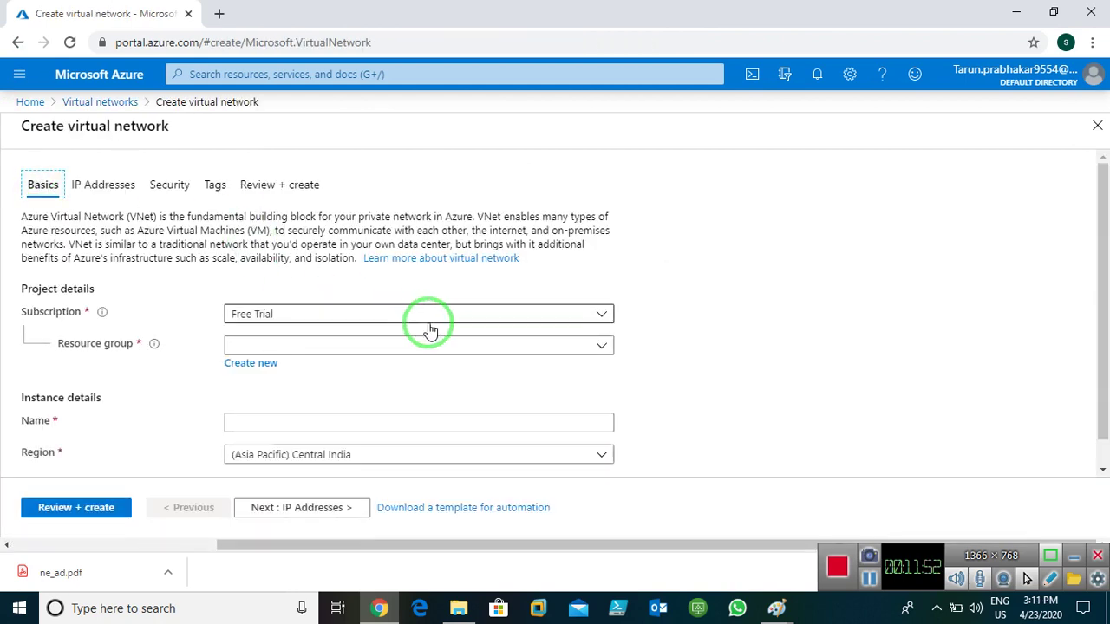
pyautogui.click(544, 344)
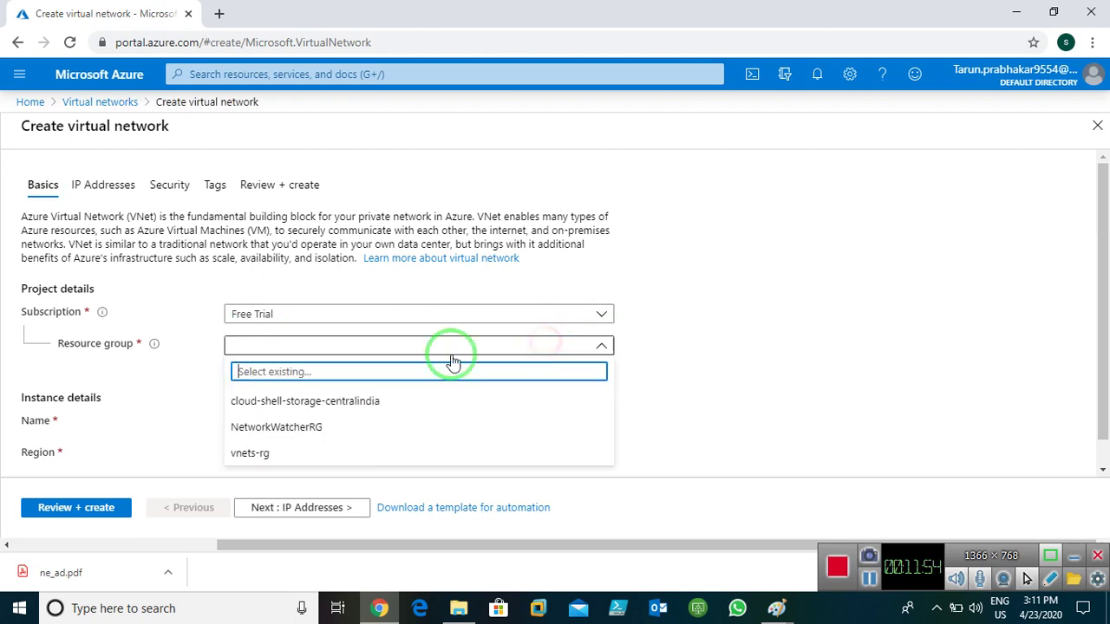
pyautogui.click(261, 464)
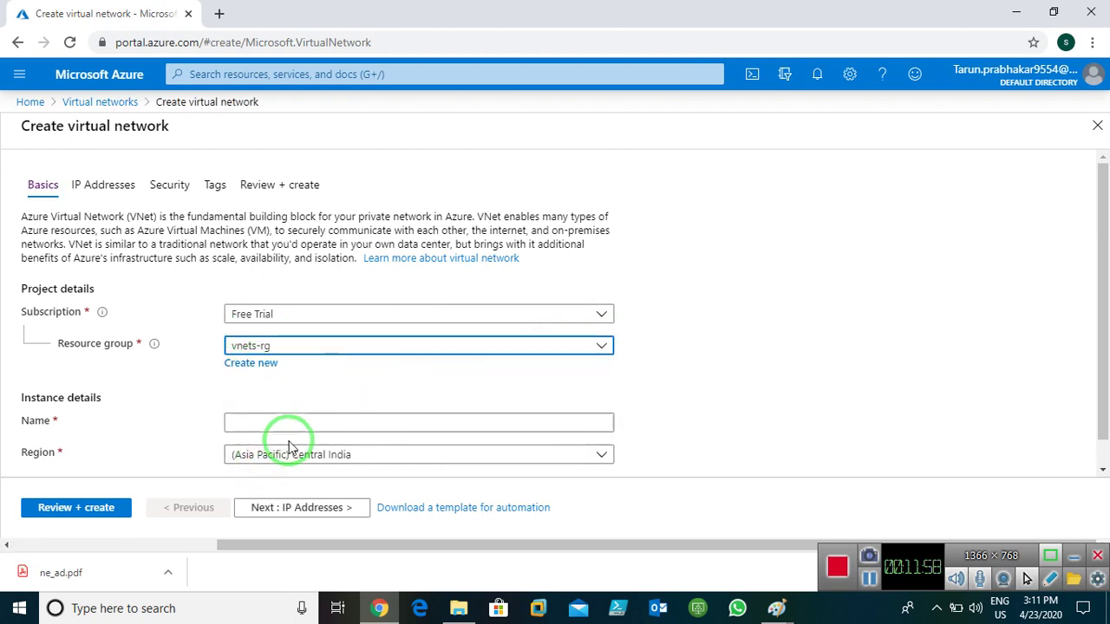
pyautogui.click(307, 426)
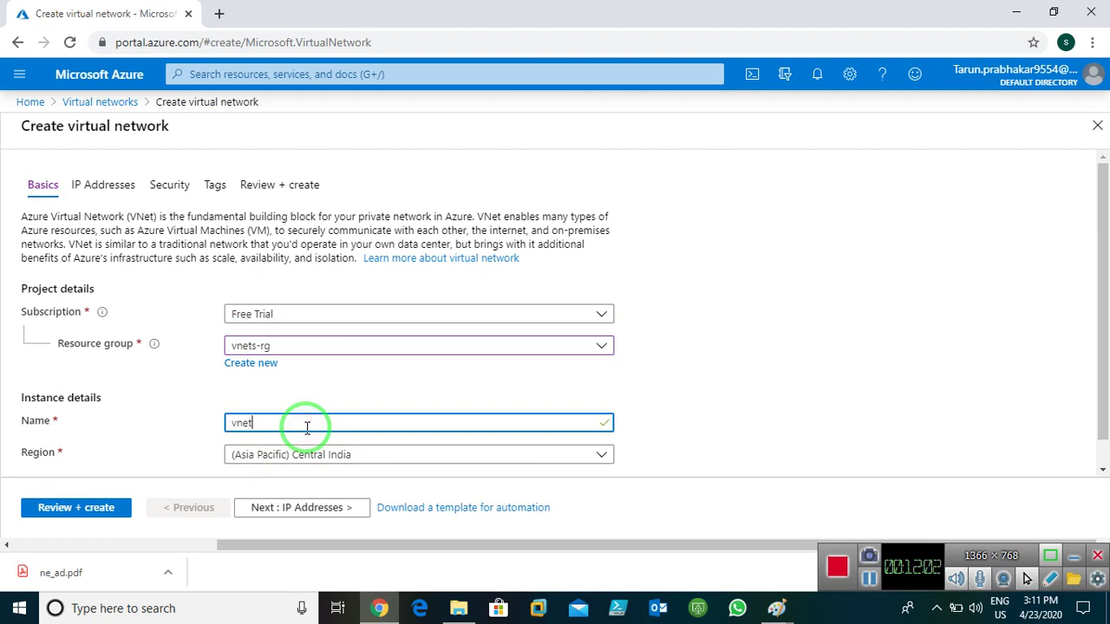
pyautogui.click(358, 464)
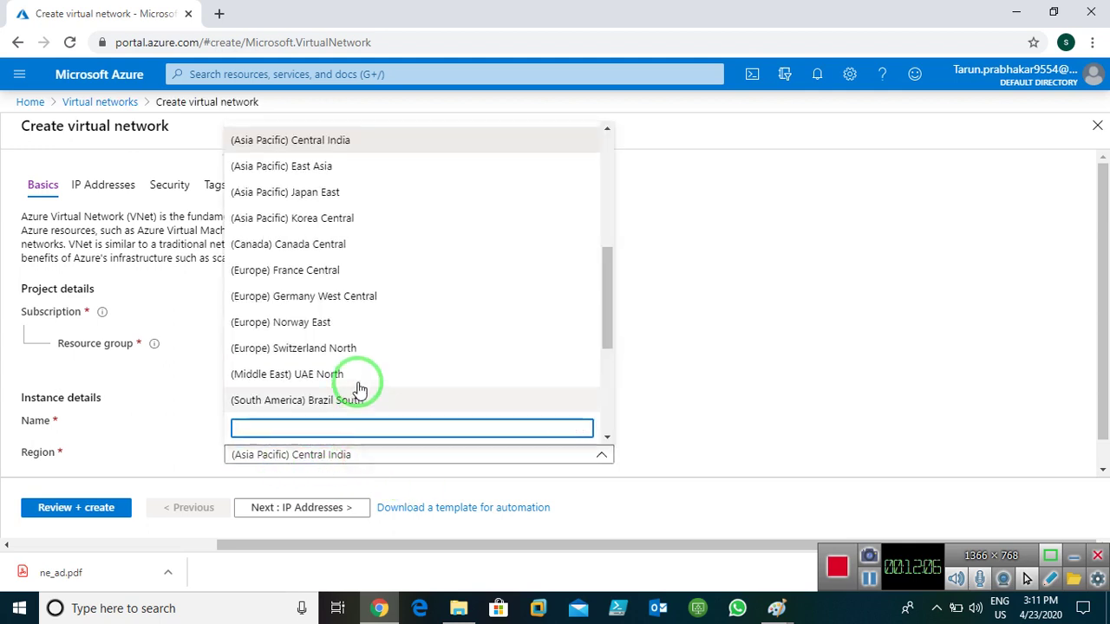
pyautogui.scroll(10, 346, 347)
pyautogui.click(288, 165)
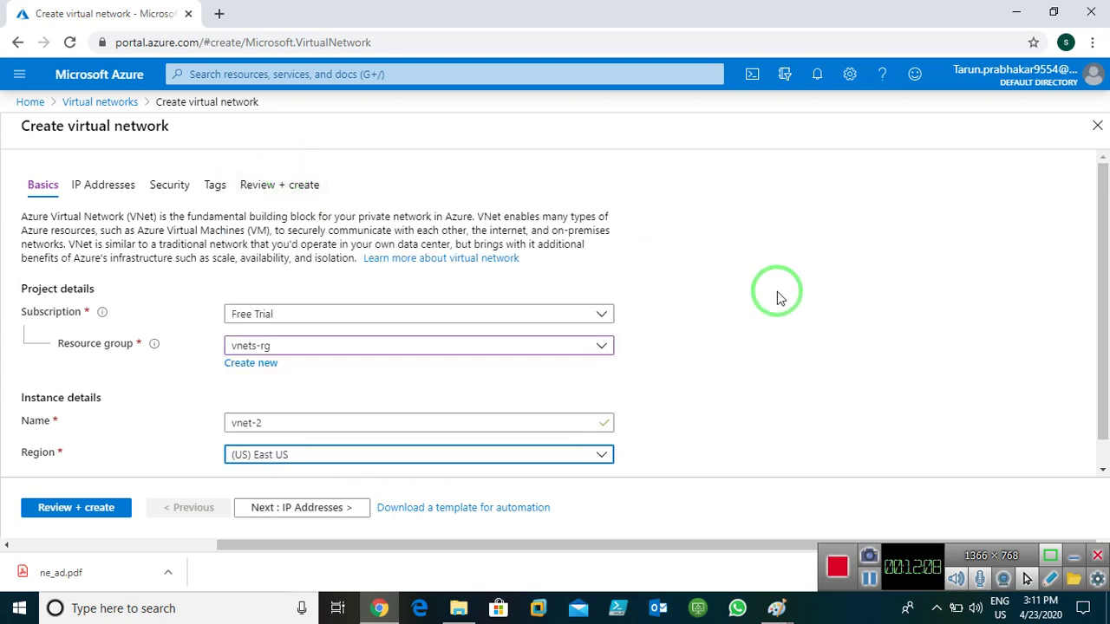
# - Circle 'Vnet Peering within same Azure Regions' in orange on the Paint notes, then minimize Paint
pyautogui.moveTo(776, 607)
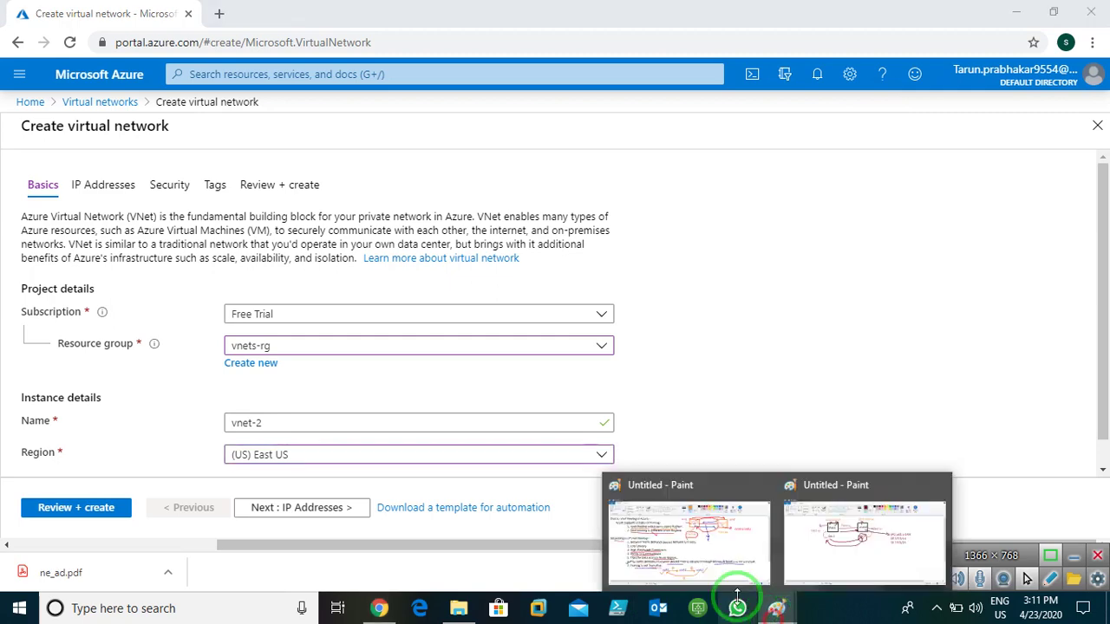
pyautogui.click(641, 555)
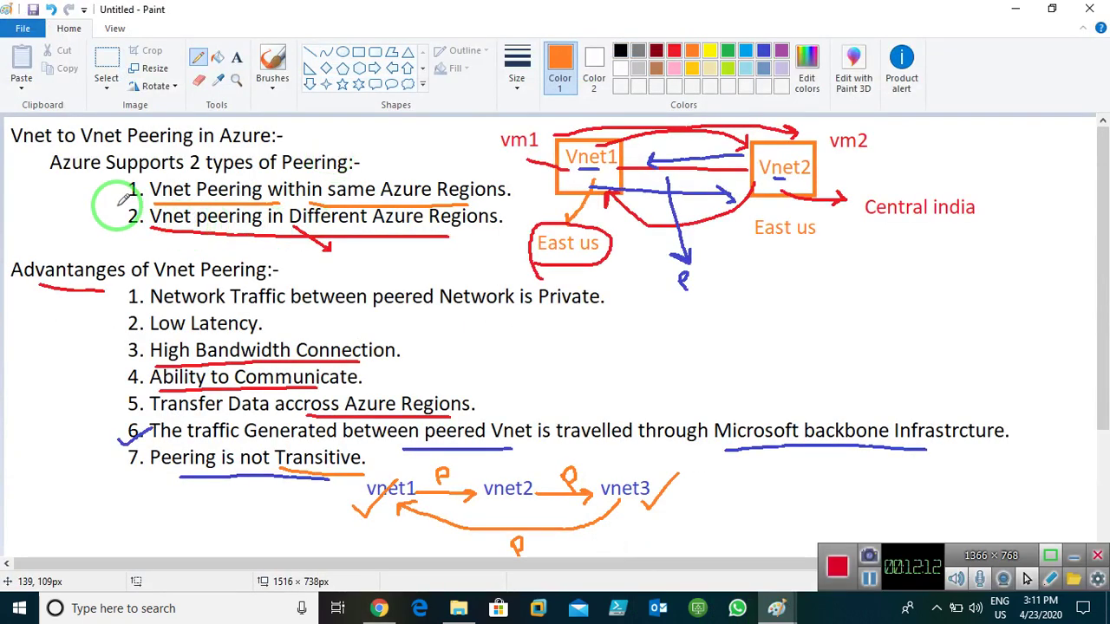
pyautogui.moveTo(117, 205)
pyautogui.mouseDown()
pyautogui.moveTo(146, 196)
pyautogui.moveTo(136, 180)
pyautogui.moveTo(116, 182)
pyautogui.moveTo(149, 210)
pyautogui.mouseUp()
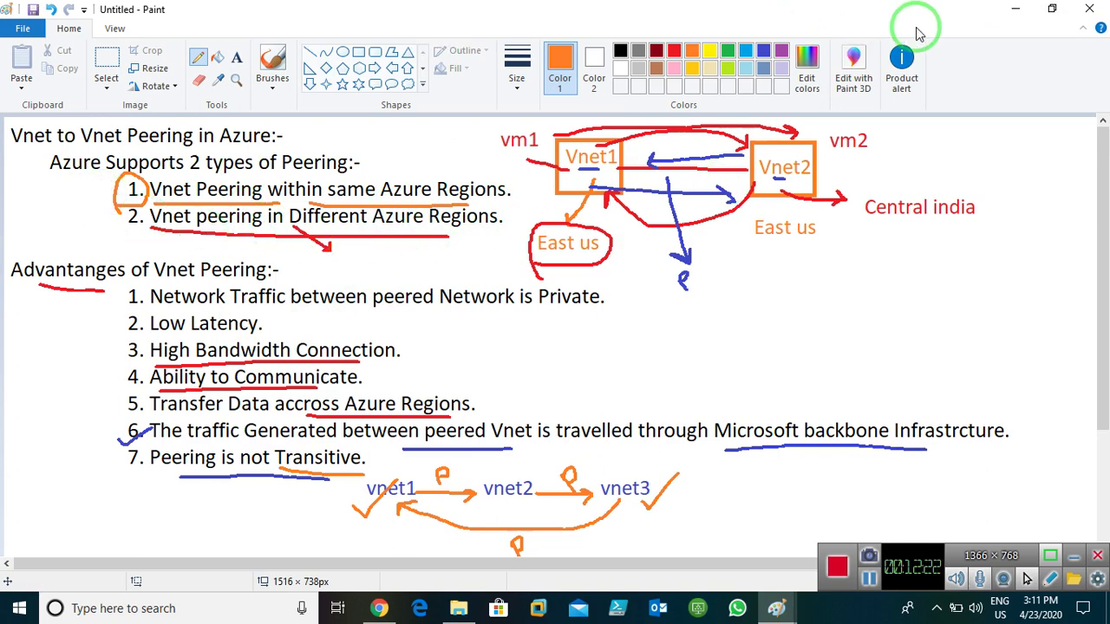
pyautogui.click(1023, 10)
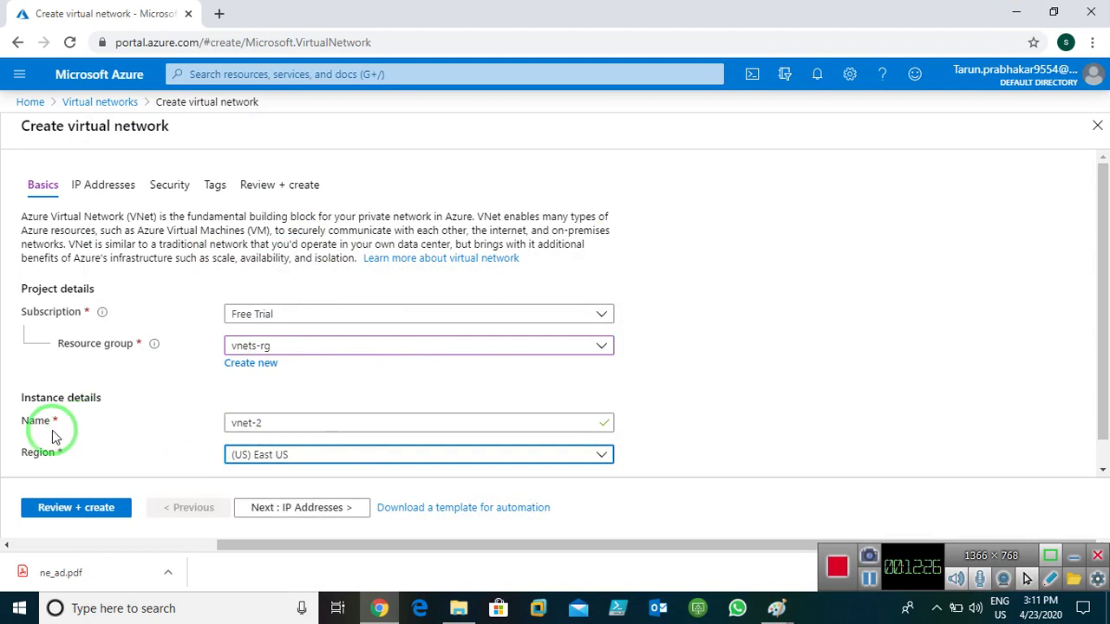
# - Keep vnet-2's 10.1.0.0/16 address space and 10.1.0.0/24 default subnet, then continue to Security
pyautogui.click(316, 509)
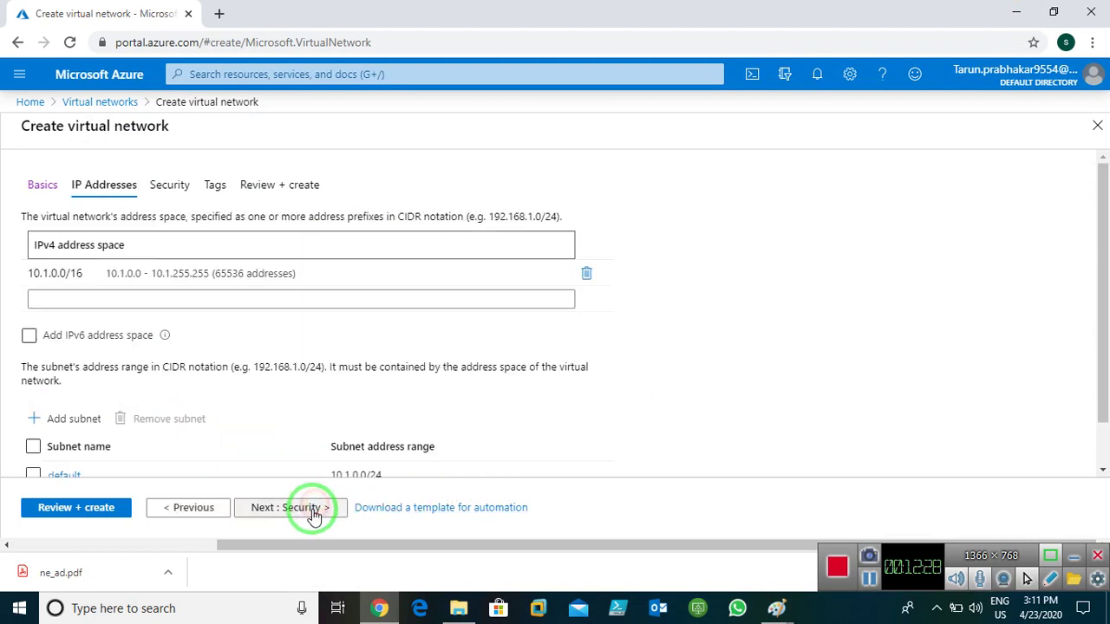
pyautogui.moveTo(25, 284)
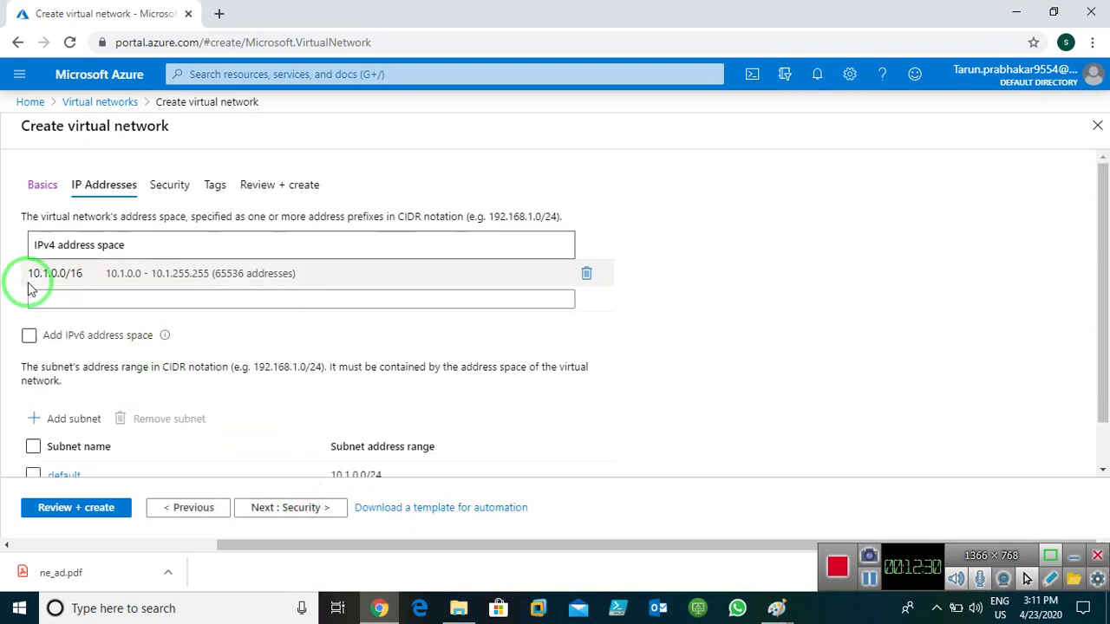
pyautogui.click(53, 281)
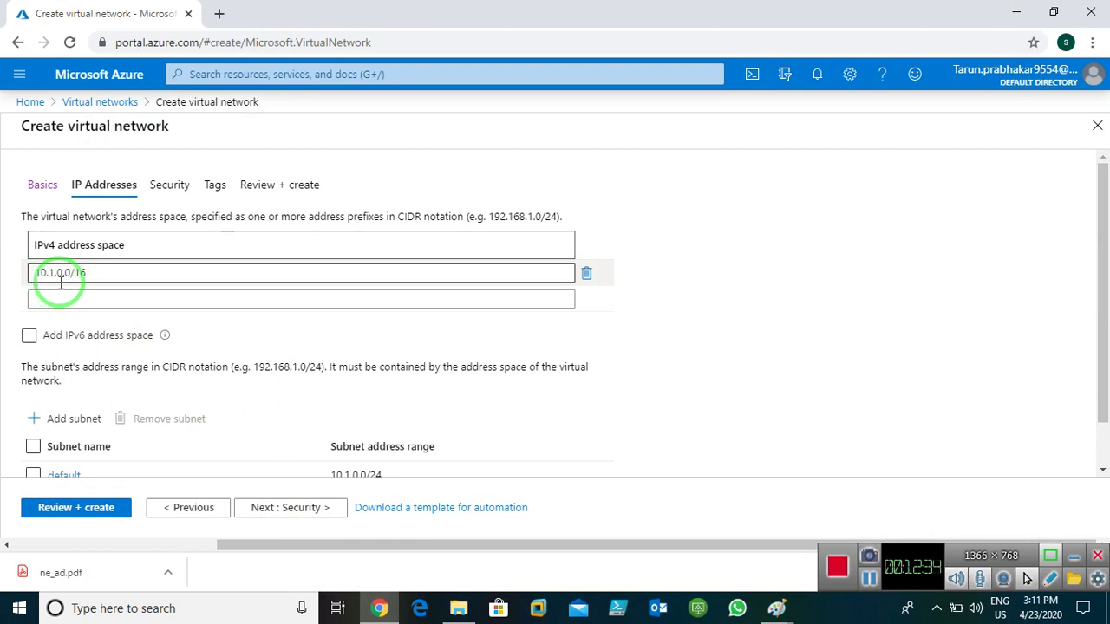
pyautogui.click(36, 276)
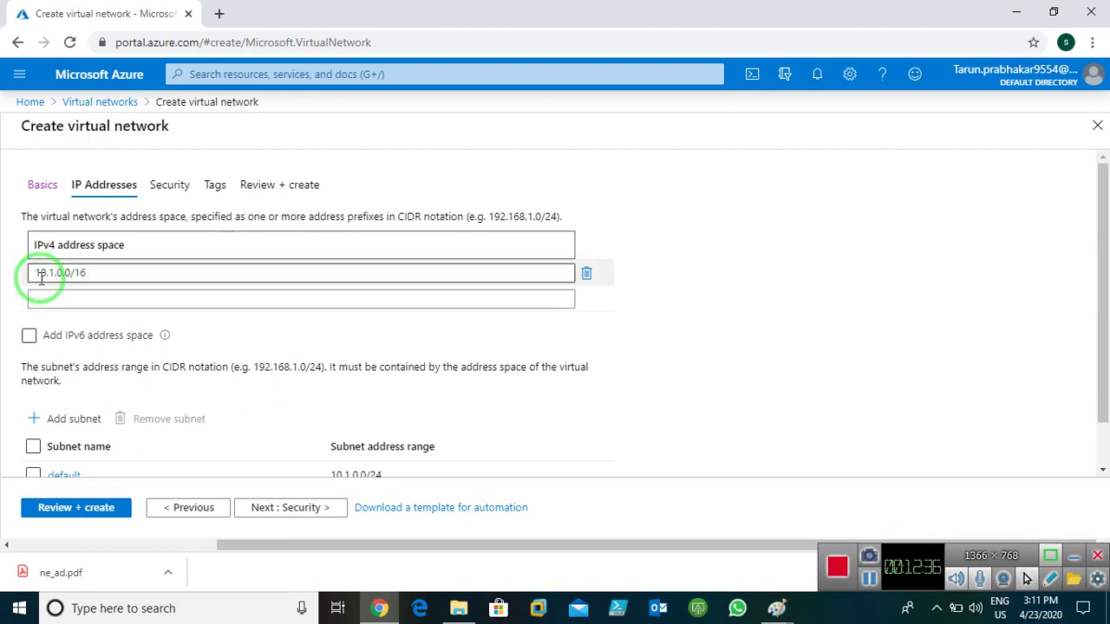
pyautogui.click(82, 141)
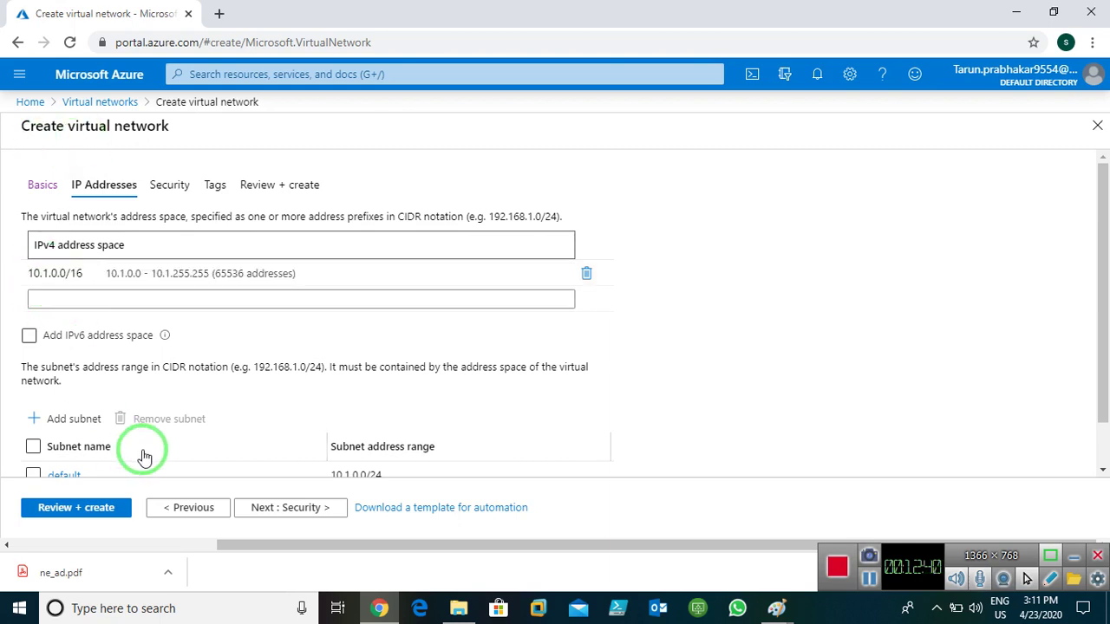
pyautogui.moveTo(1103, 256); pyautogui.dragTo(1106, 322)
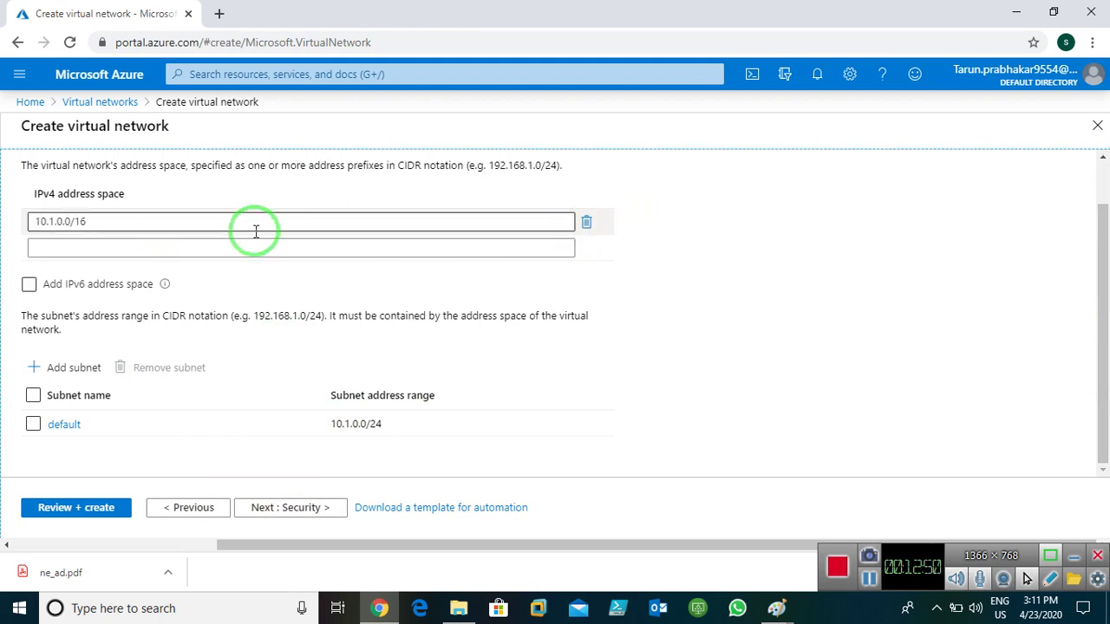
pyautogui.click(282, 508)
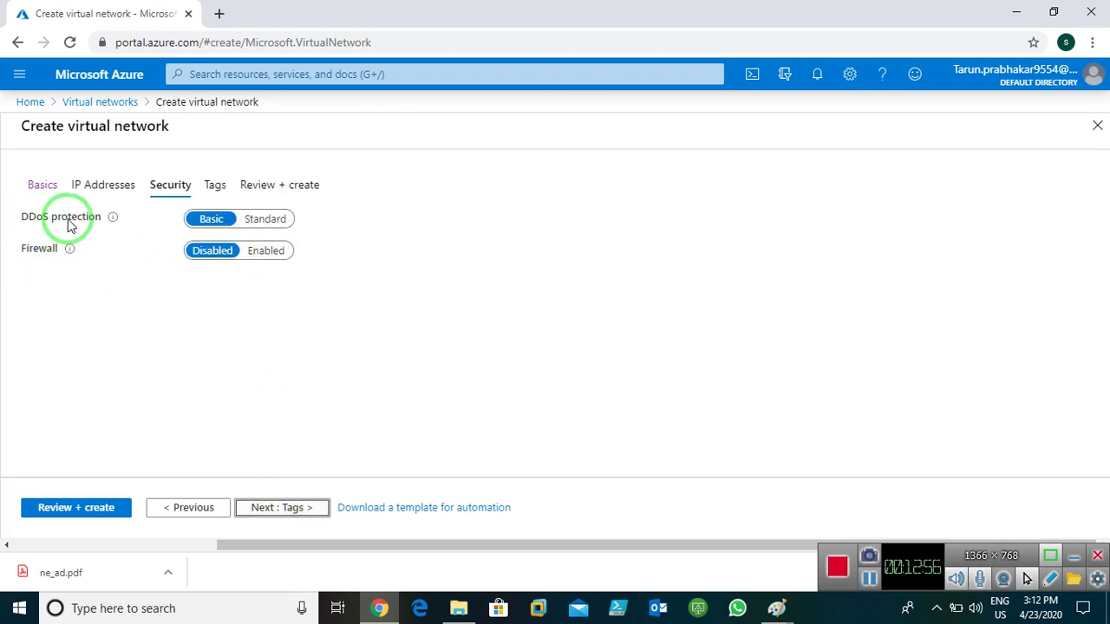
# - Tag vnet-2 with name = vnet and go to its Review + create summary
pyautogui.click(282, 513)
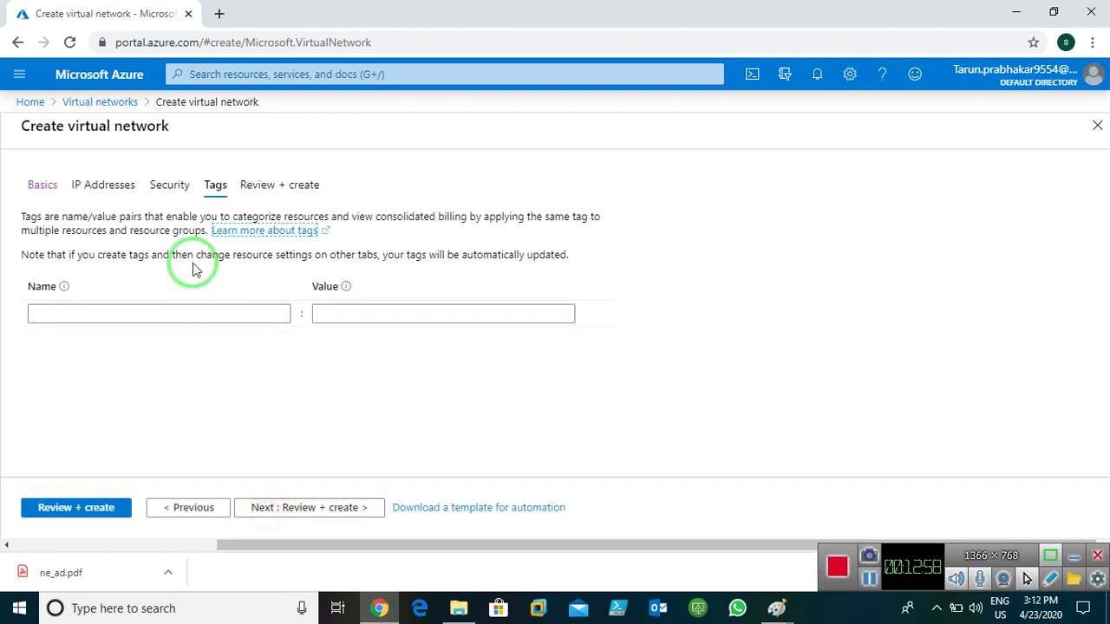
pyautogui.click(170, 316)
pyautogui.write('name')
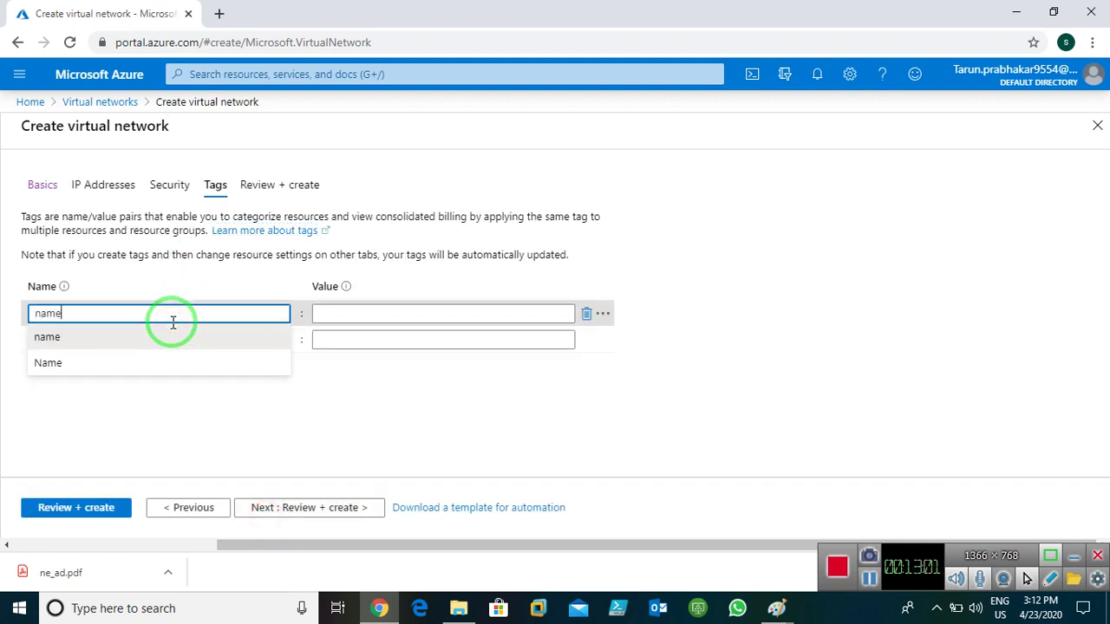
pyautogui.press('Tab')
pyautogui.write('vne')
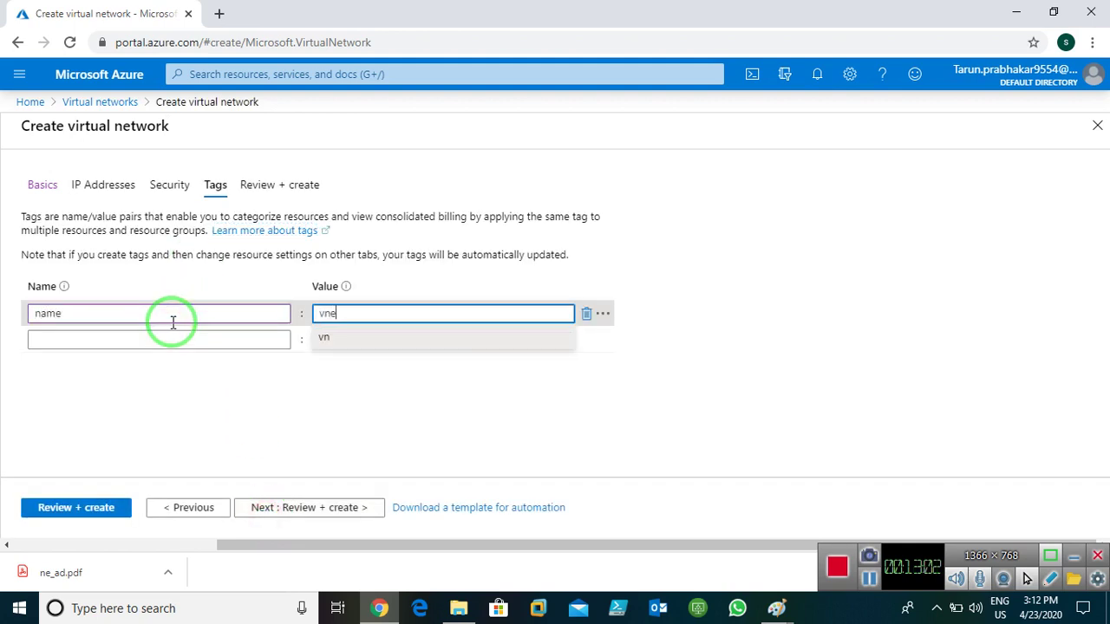
pyautogui.click(363, 415)
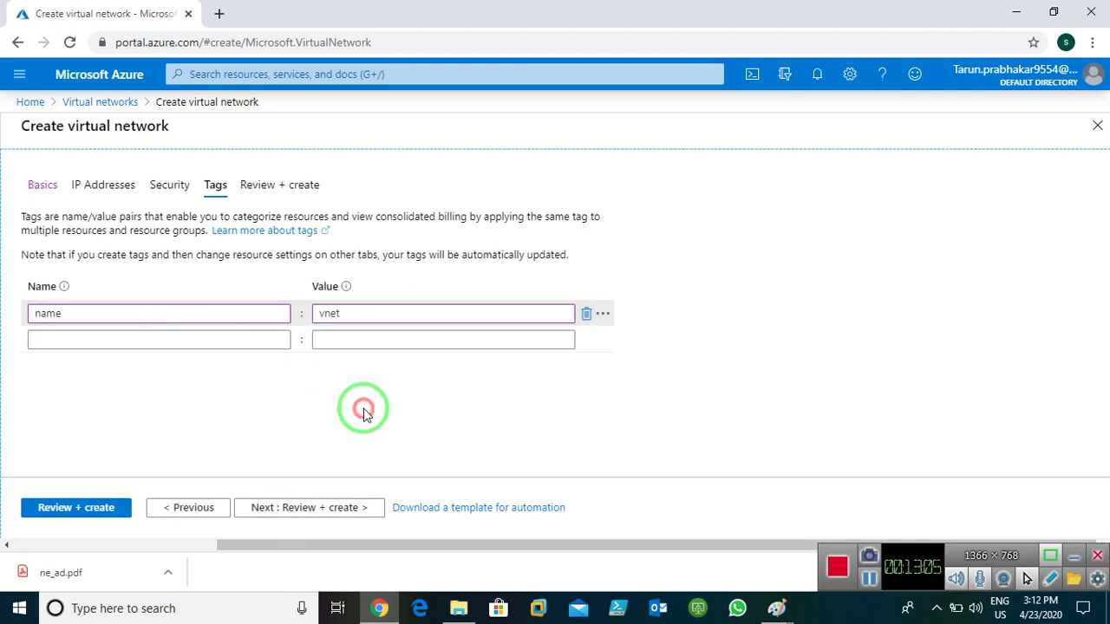
pyautogui.click(292, 511)
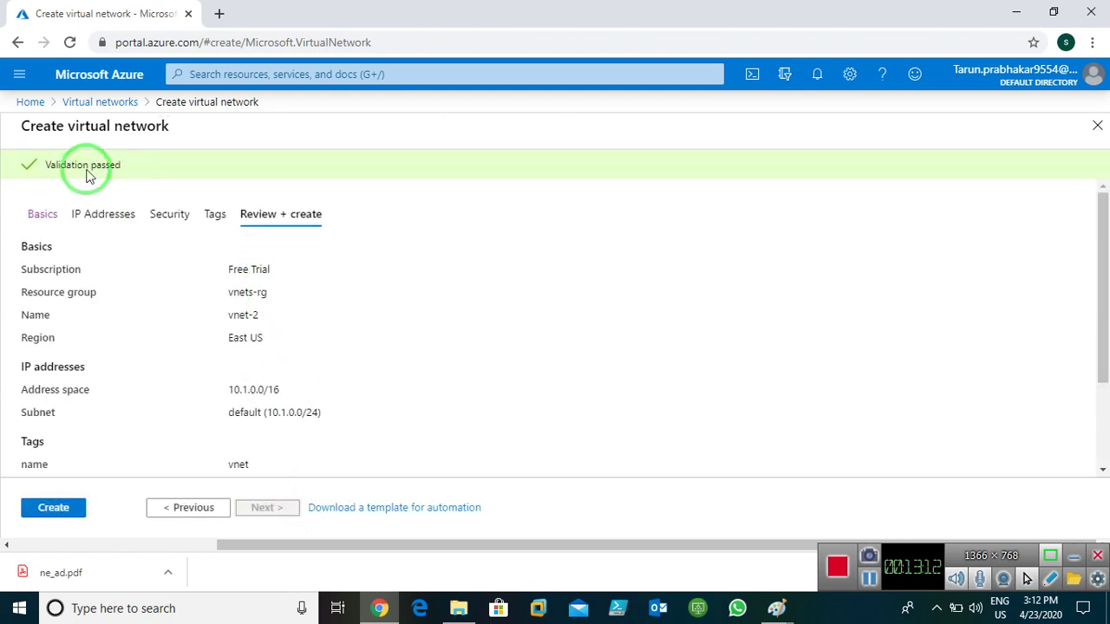
# - Create the vnet-2 virtual network and dismiss the deployment notification
pyautogui.click(49, 509)
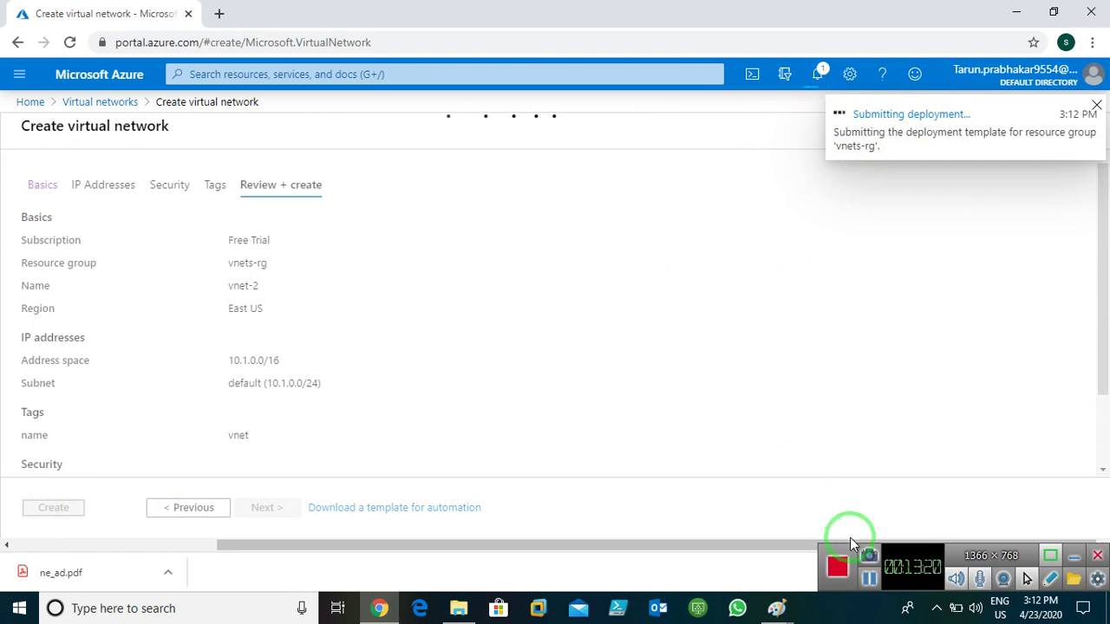
pyautogui.click(867, 581)
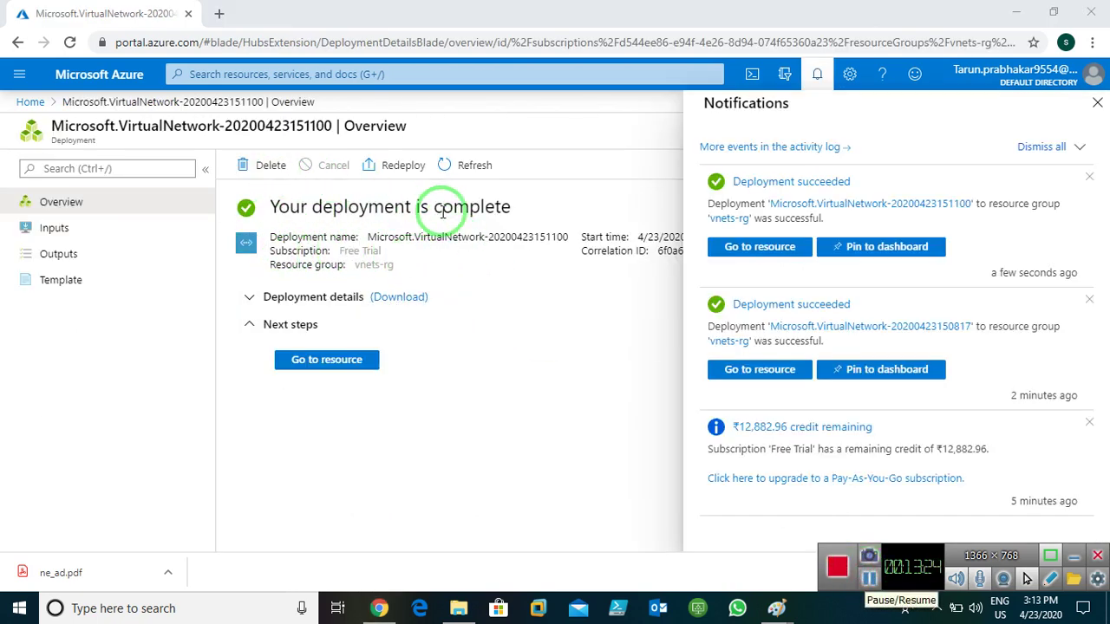
pyautogui.click(1098, 103)
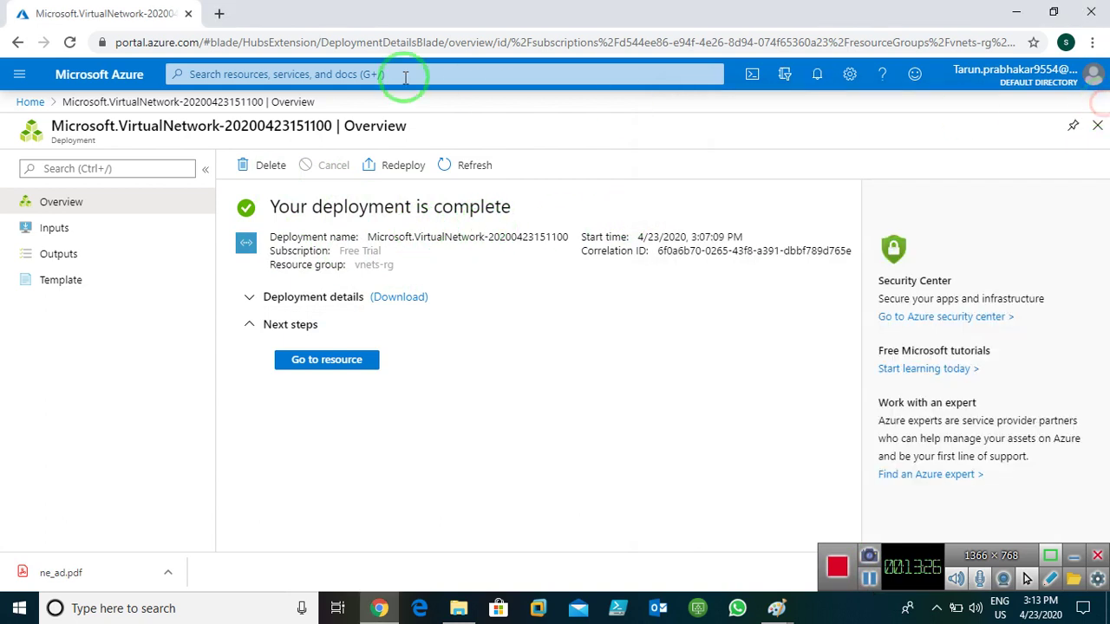
# - Open Virtual networks from Home and refresh until vnet-2 appears beside vnet1
pyautogui.click(32, 103)
pyautogui.click(250, 191)
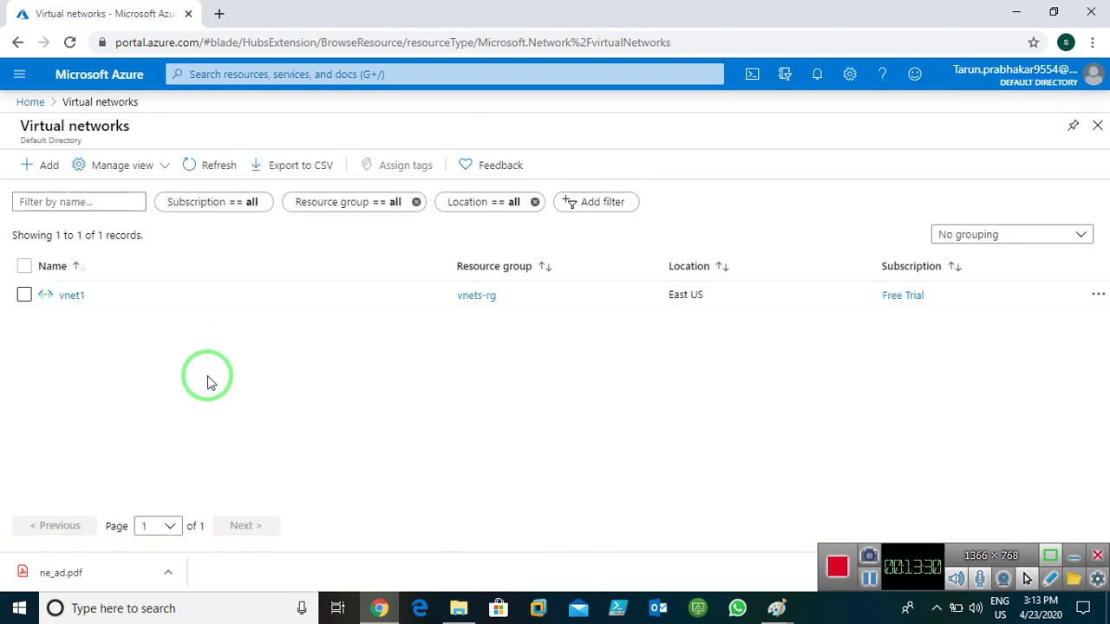
pyautogui.click(215, 166)
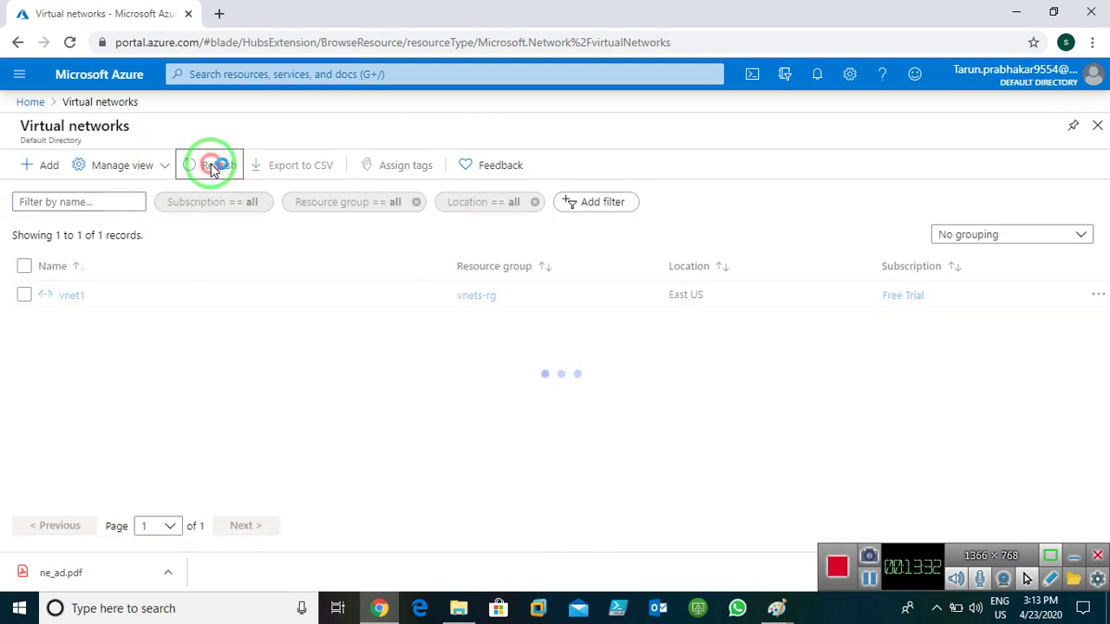
pyautogui.click(215, 168)
pyautogui.click(214, 168)
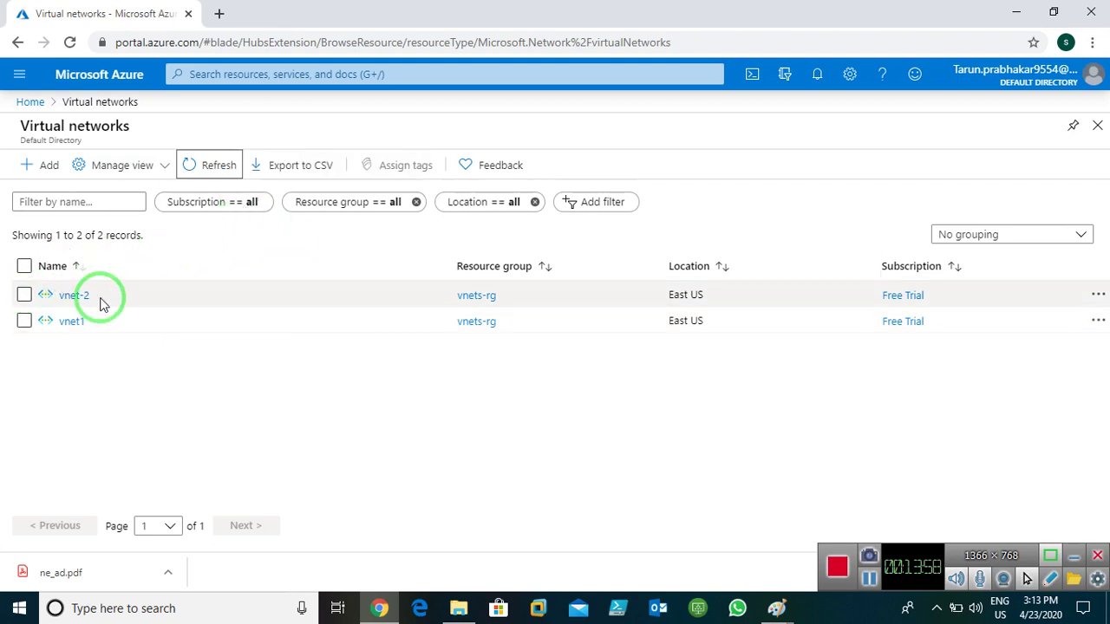
# - Start a new virtual machine and place it in resource group vnets-rg
pyautogui.click(30, 104)
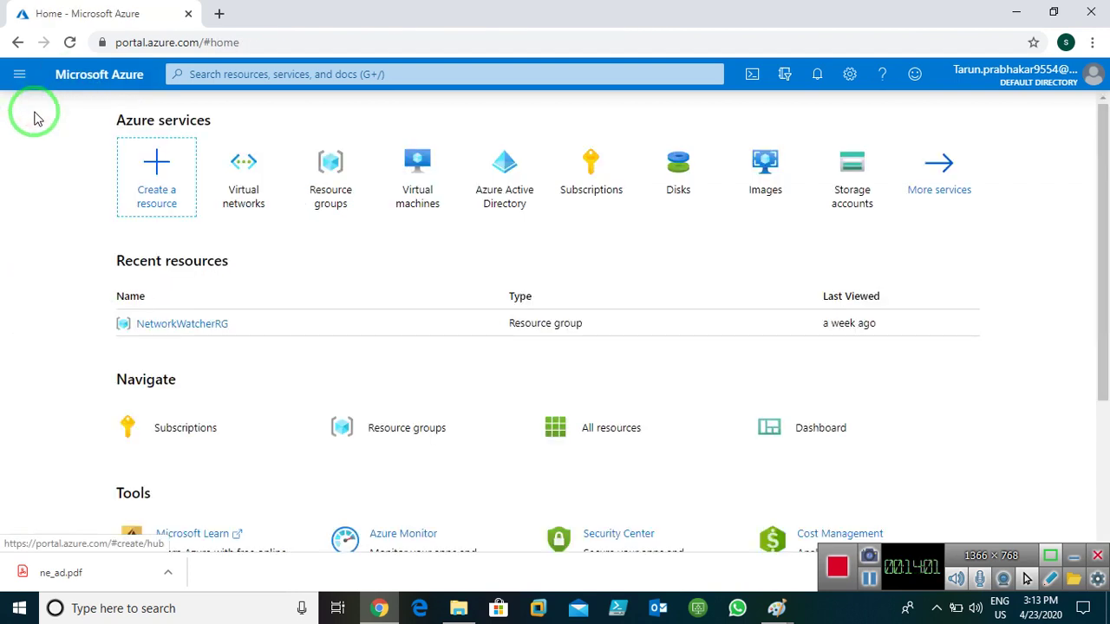
pyautogui.click(416, 197)
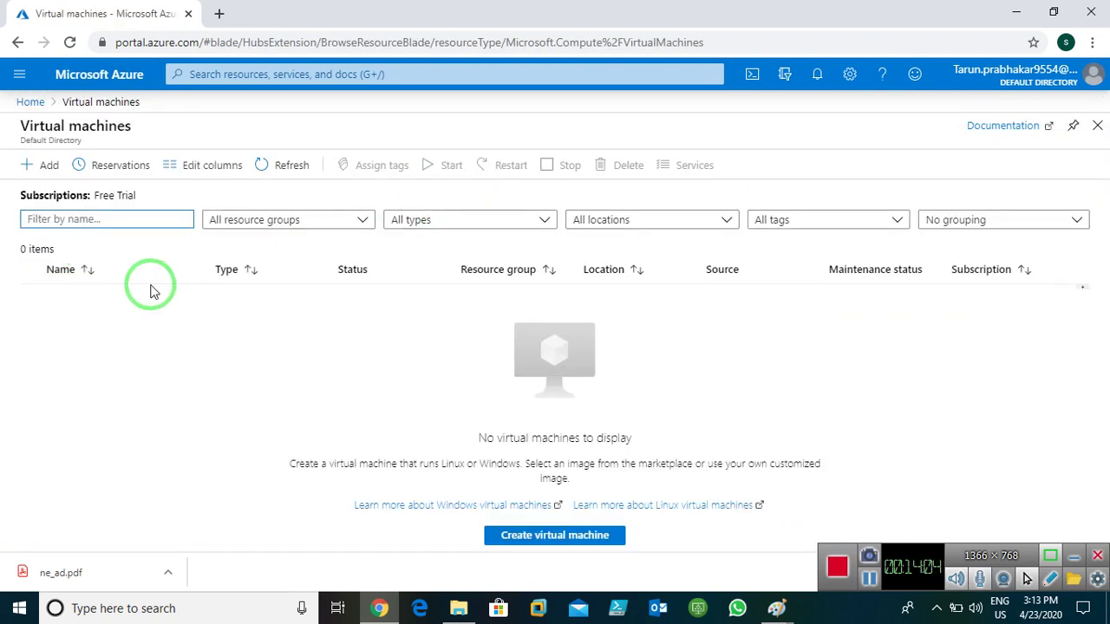
pyautogui.click(34, 174)
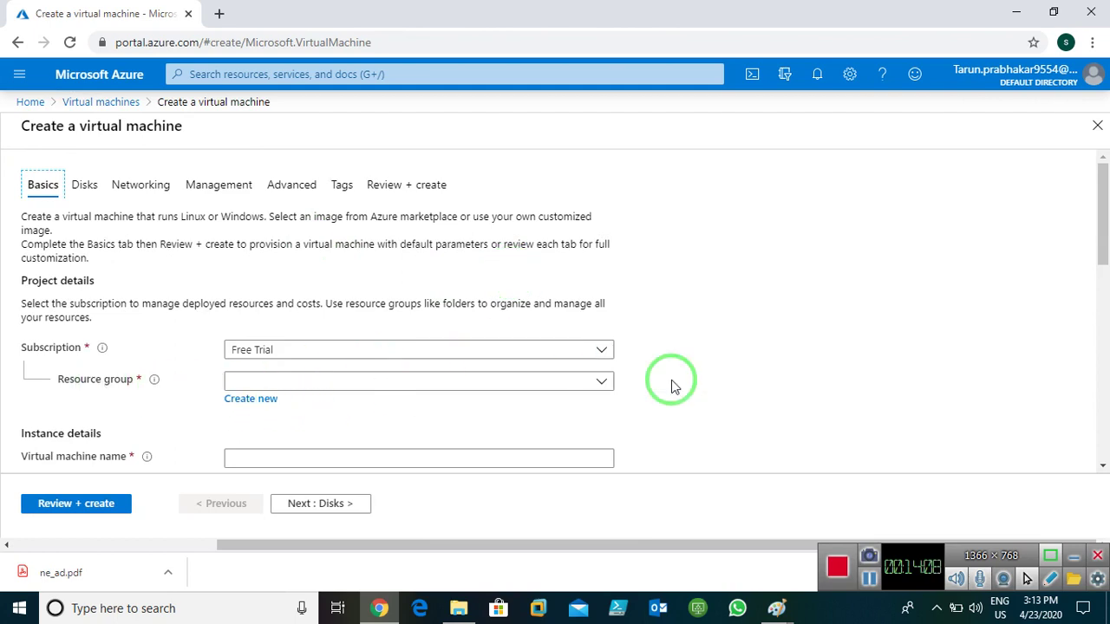
pyautogui.click(598, 383)
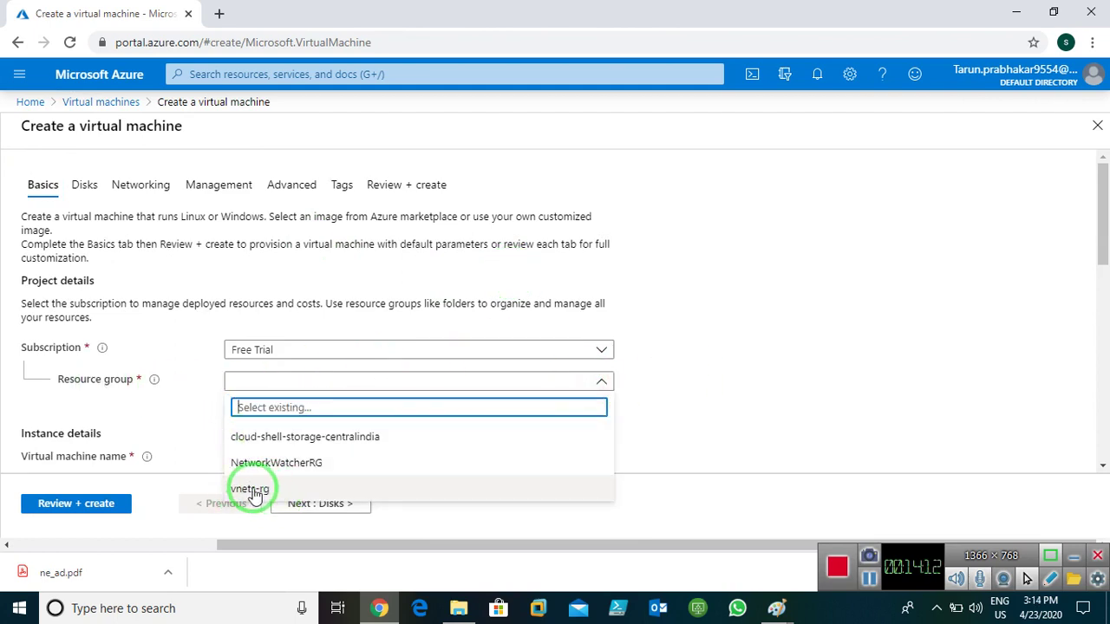
pyautogui.click(252, 491)
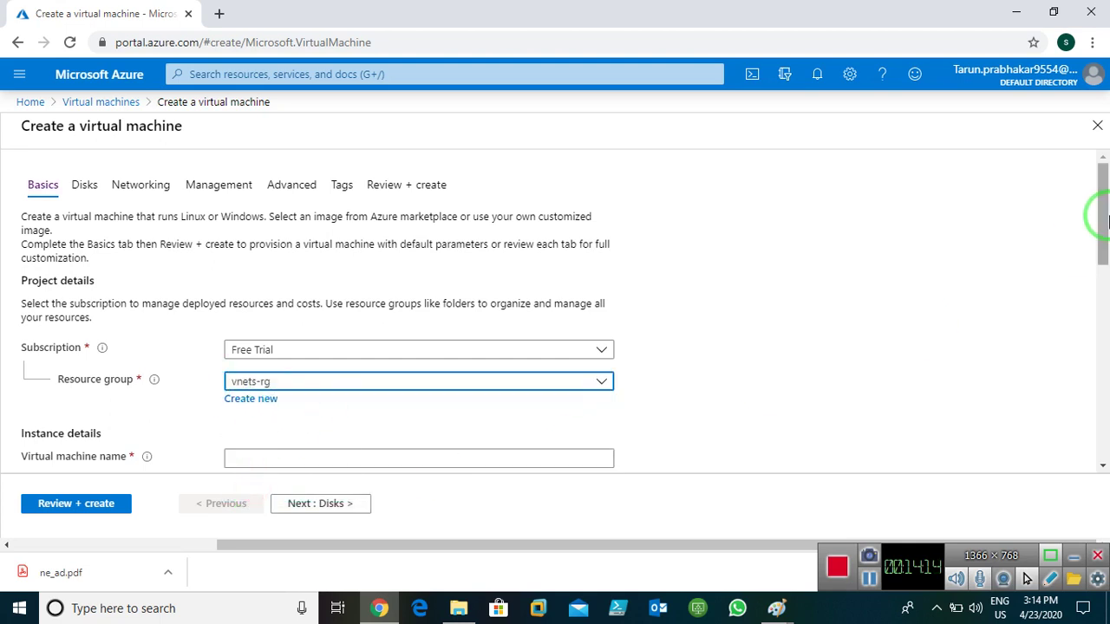
# - Name the VM Window-server1 and choose the Windows Server 2016 Datacenter image
pyautogui.scroll(-1, 1103, 253)
pyautogui.scroll(-1, 1103, 254)
pyautogui.click(328, 270)
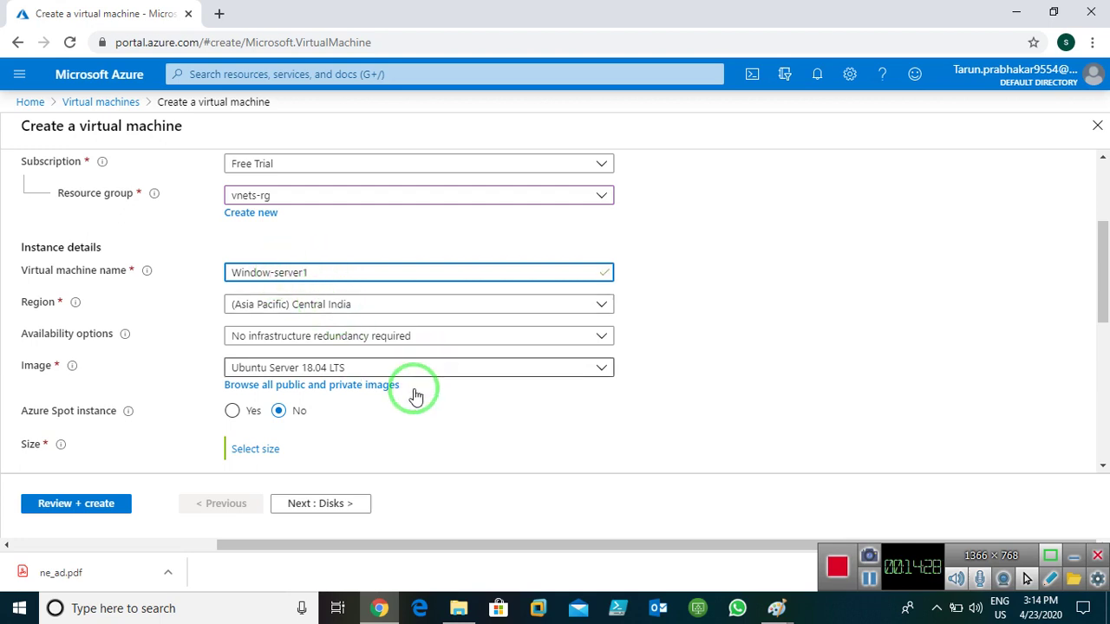
pyautogui.click(515, 376)
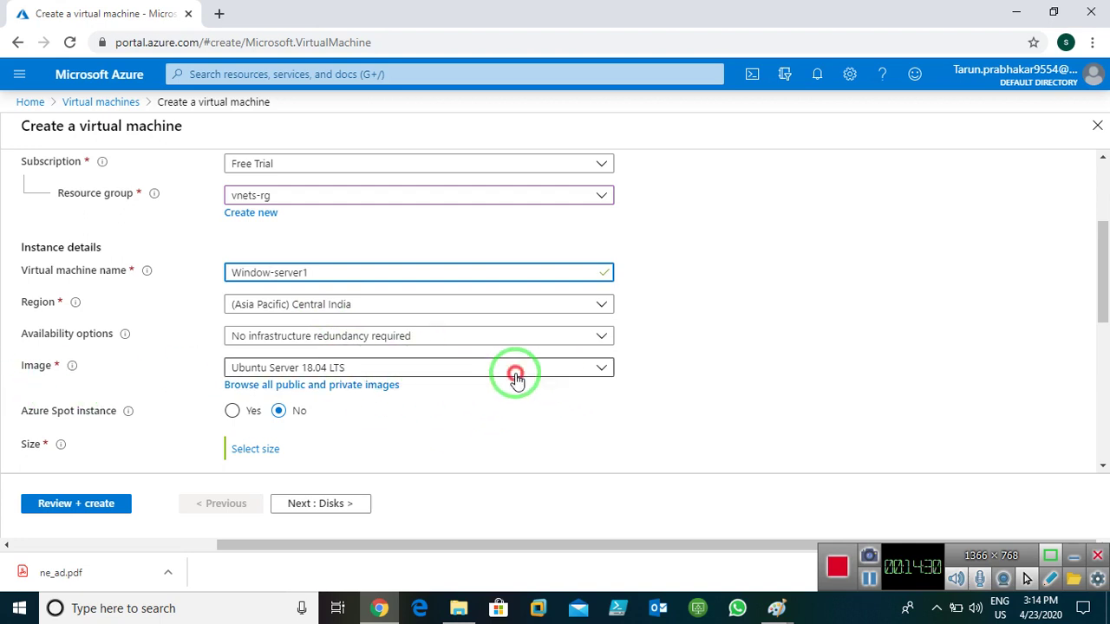
pyautogui.click(300, 345)
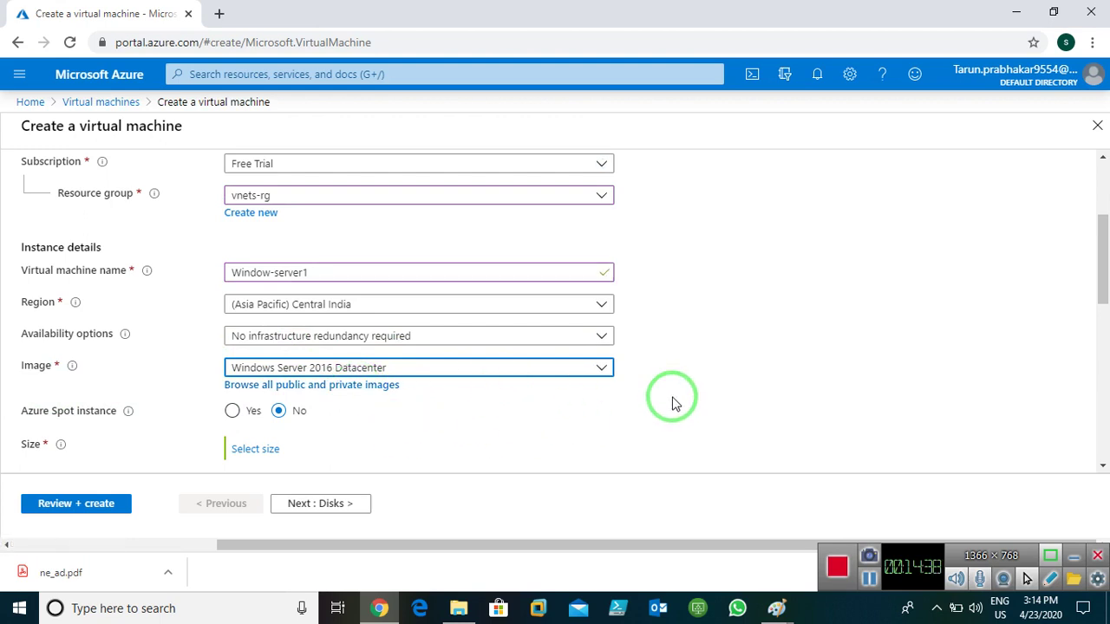
# - Set the region to (US) East US and bring up the VM size list
pyautogui.click(345, 305)
pyautogui.scroll(5, 391, 379)
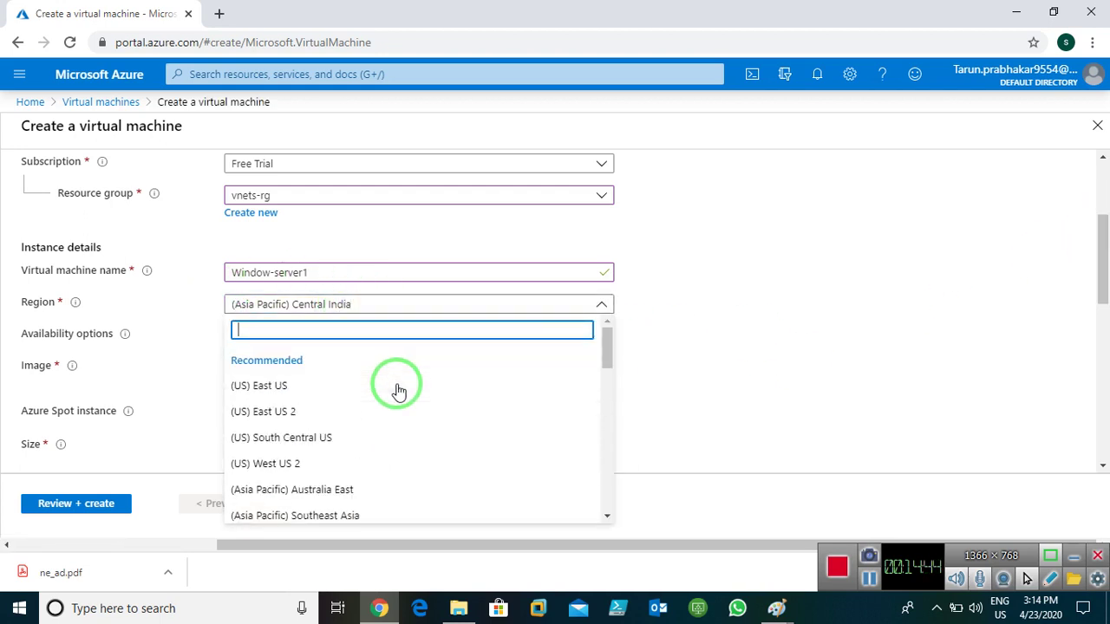
pyautogui.click(282, 386)
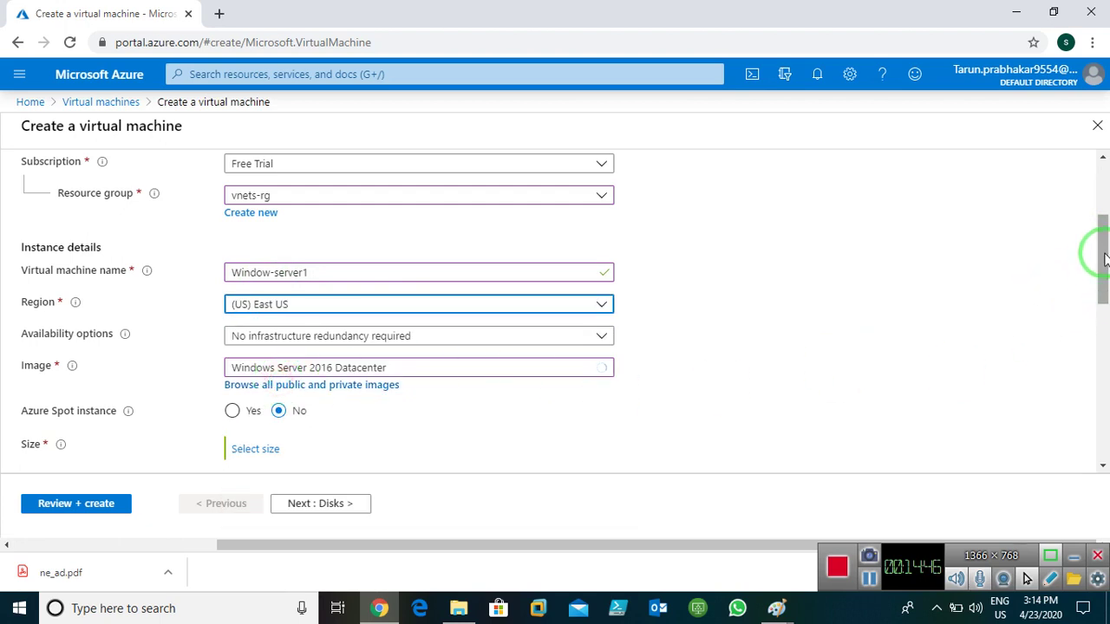
pyautogui.moveTo(1106, 259); pyautogui.dragTo(1102, 297)
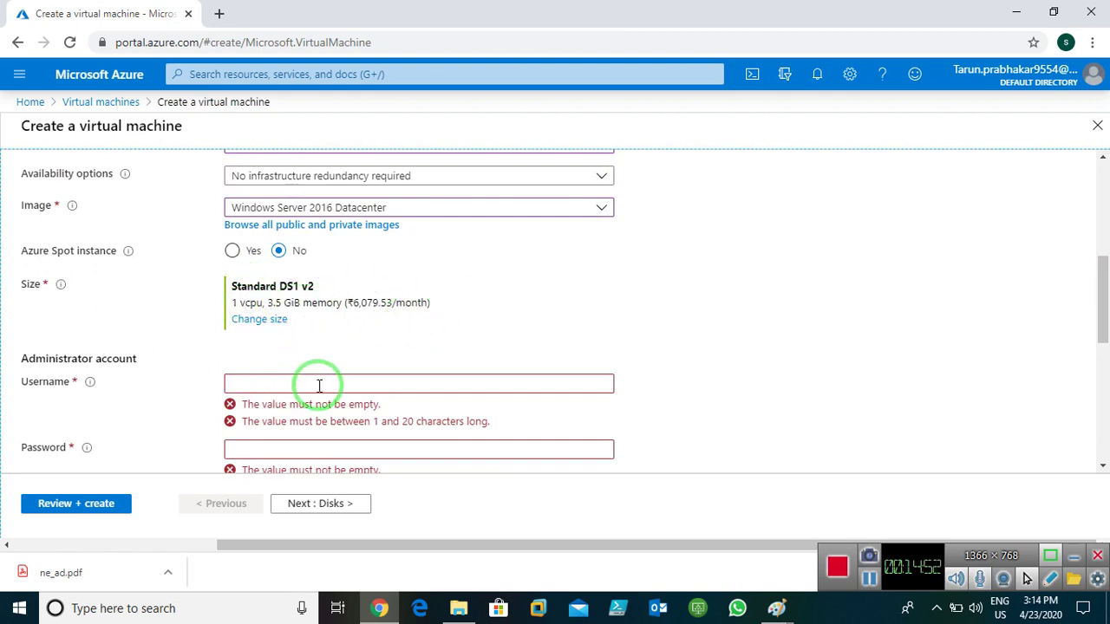
pyautogui.click(291, 384)
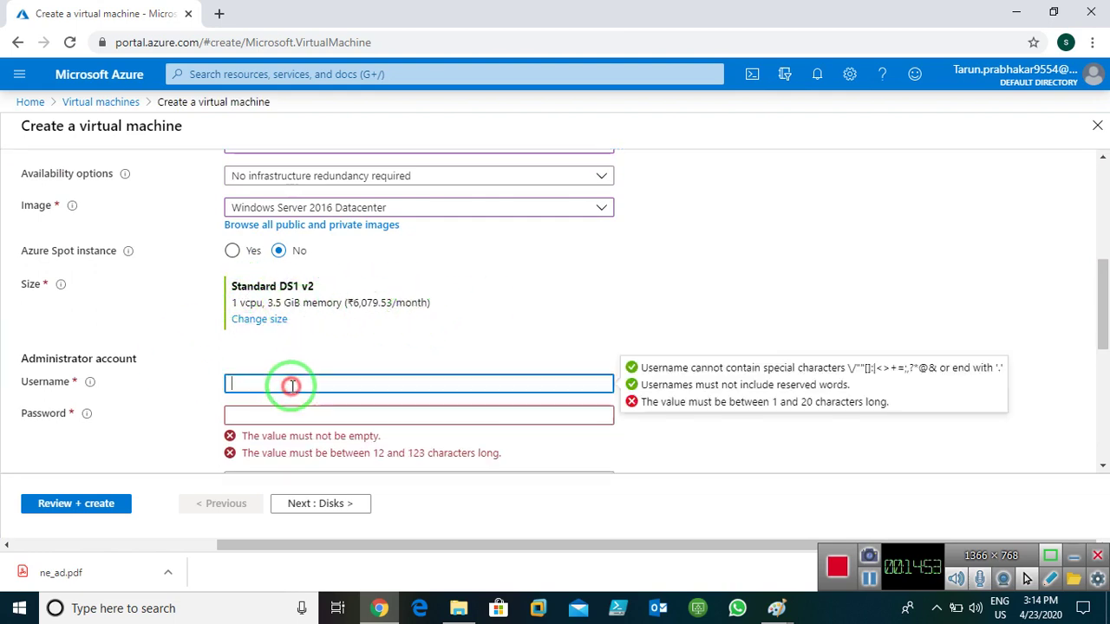
pyautogui.click(251, 321)
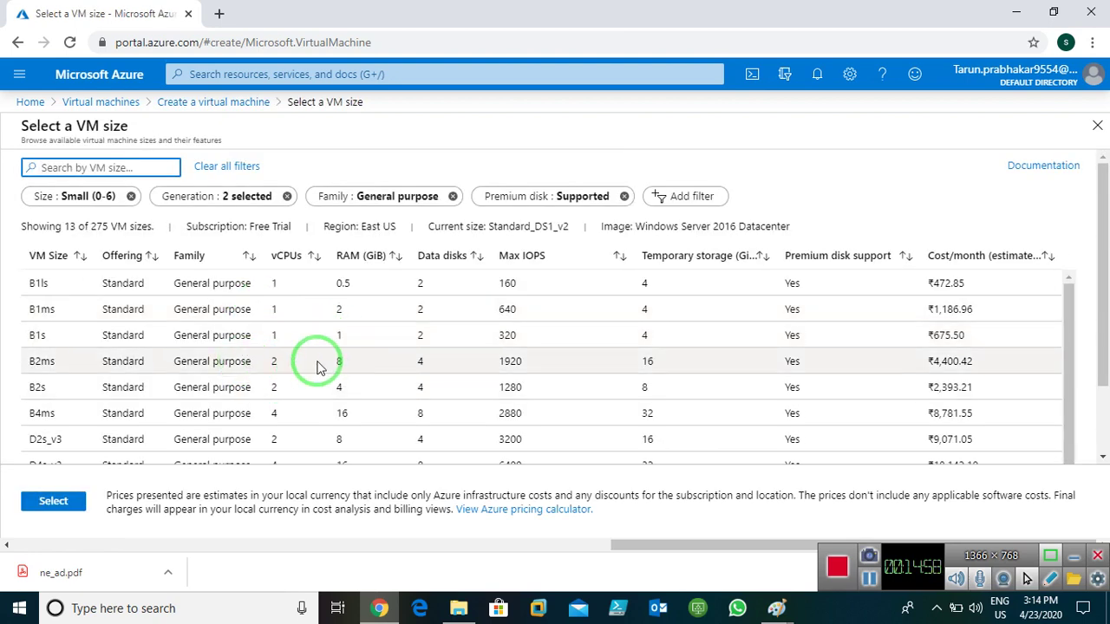
# - Choose the Standard B2ms size and enter the administrator username and password with confirmation
pyautogui.click(320, 364)
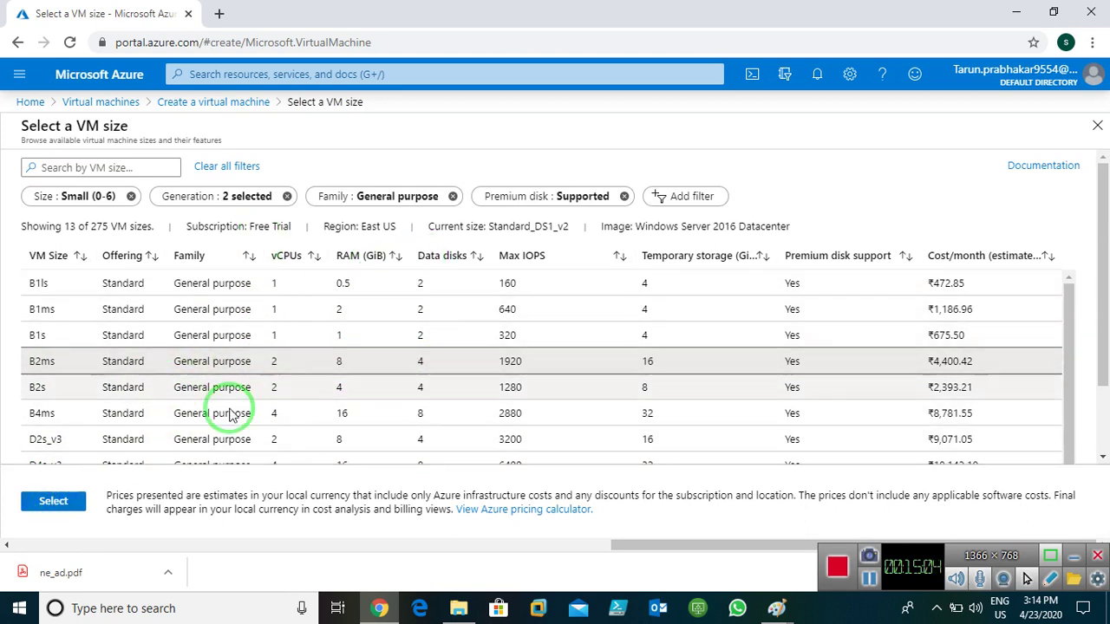
pyautogui.click(53, 501)
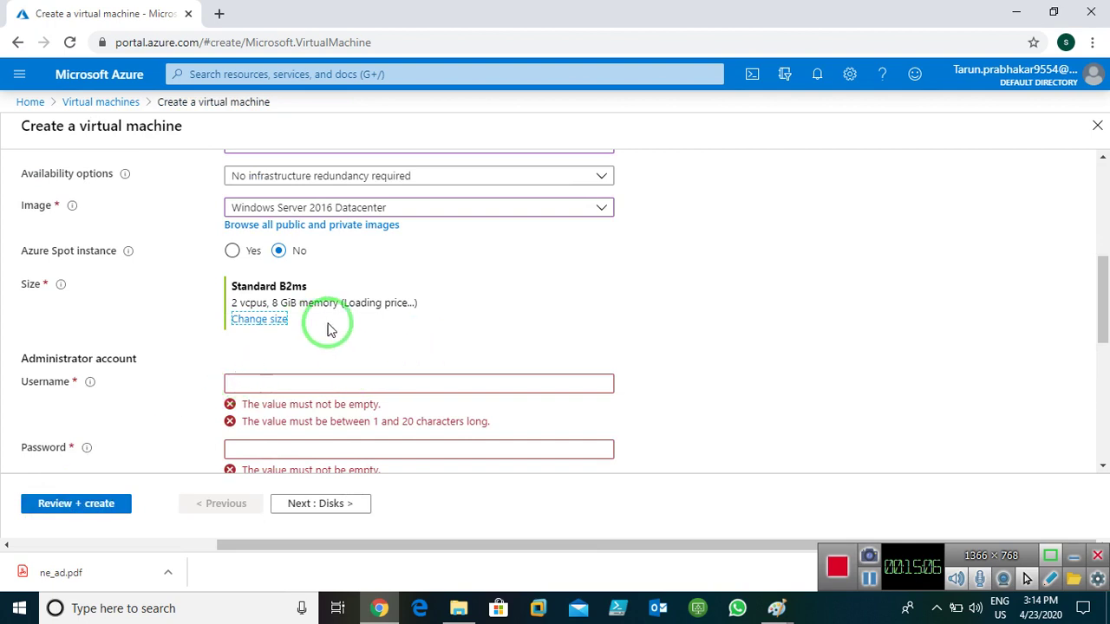
pyautogui.click(316, 384)
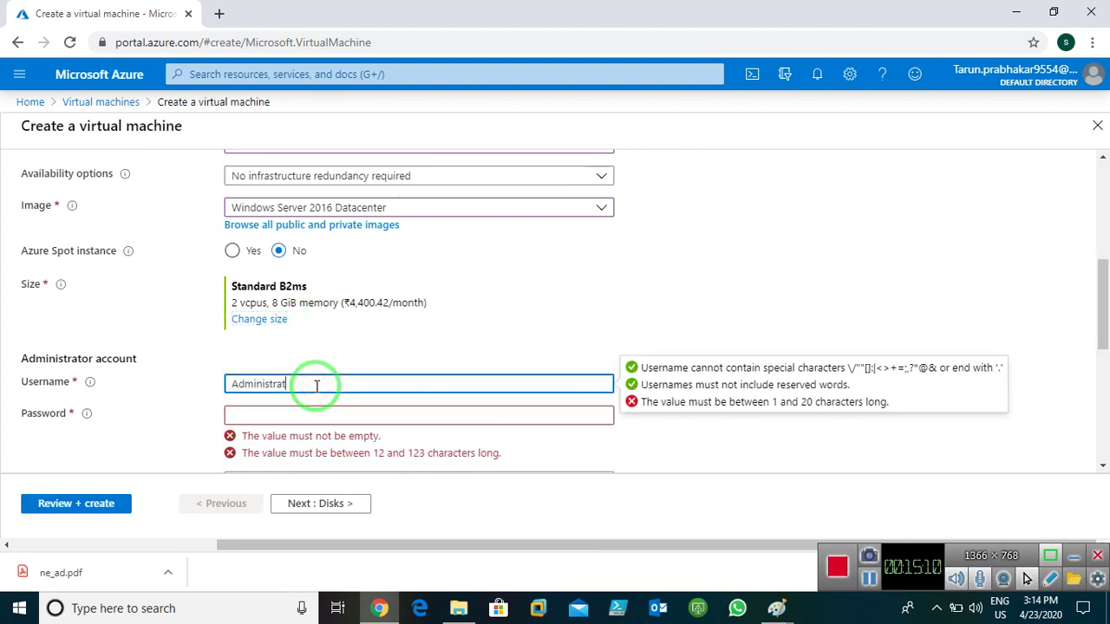
pyautogui.press('Tab')
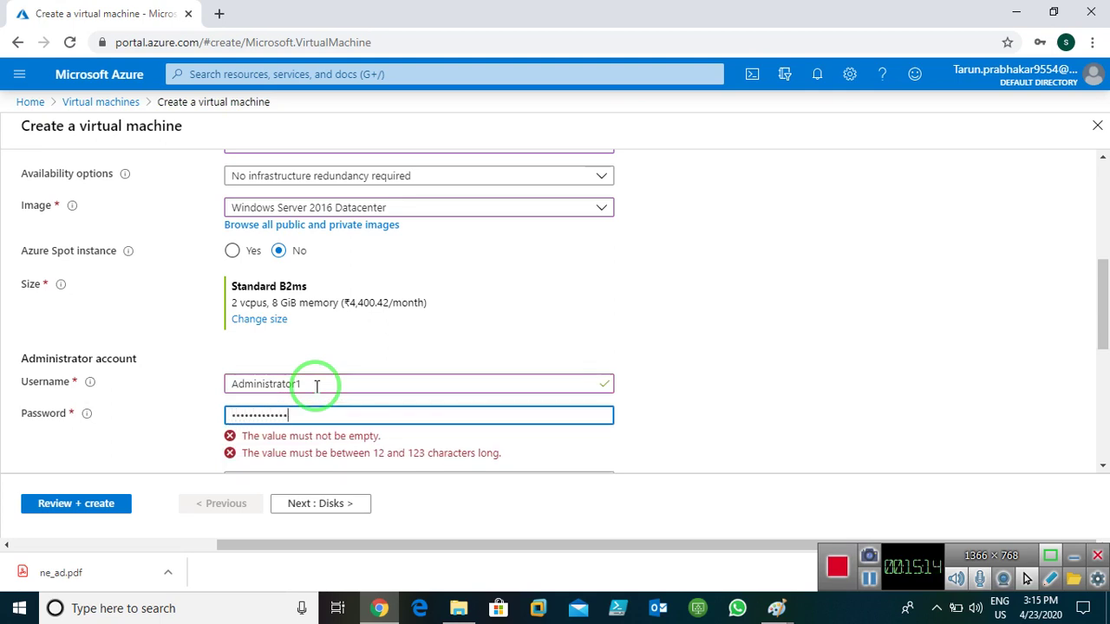
pyautogui.scroll(-3, 451, 347)
pyautogui.scroll(1, 362, 265)
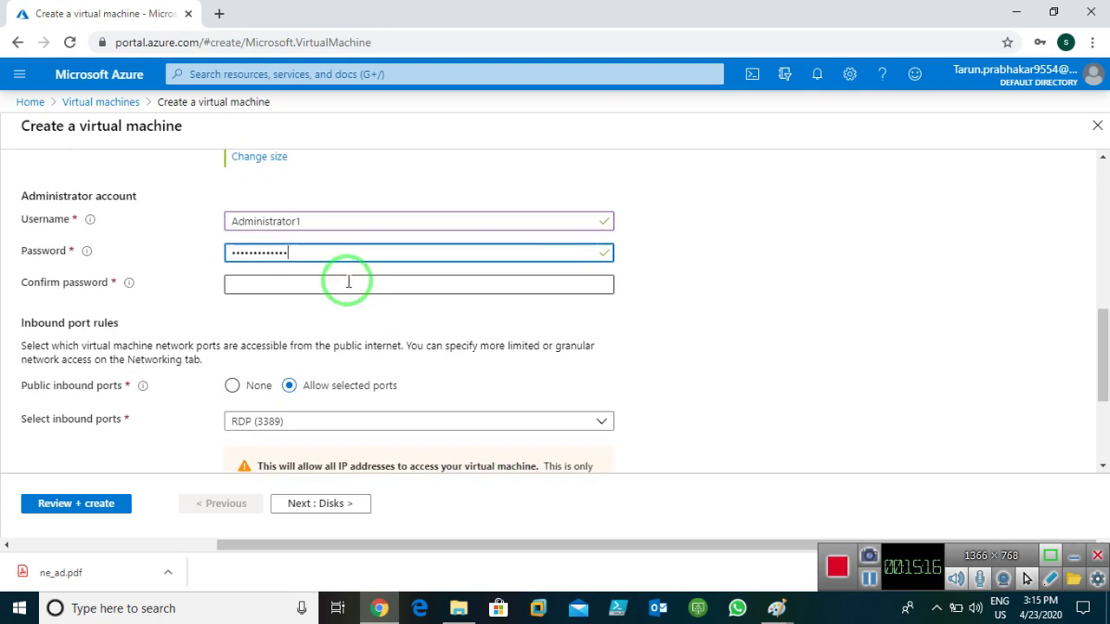
pyautogui.click(328, 290)
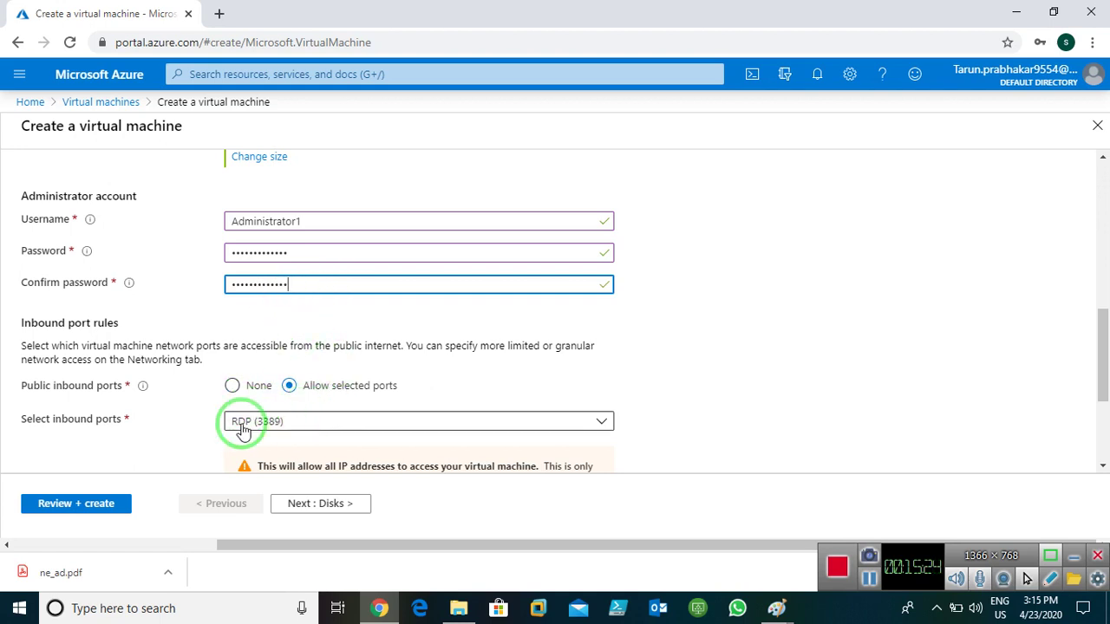
# - Keep RDP (3389) as the allowed inbound port and continue to Disks
pyautogui.scroll(-1, 399, 407)
pyautogui.click(322, 340)
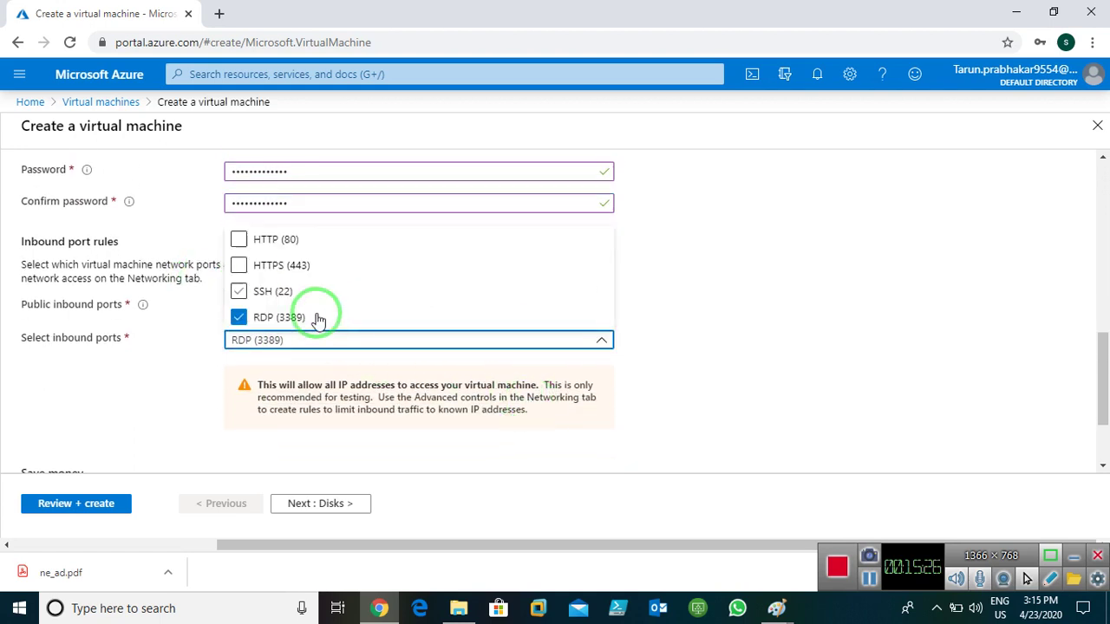
pyautogui.click(379, 348)
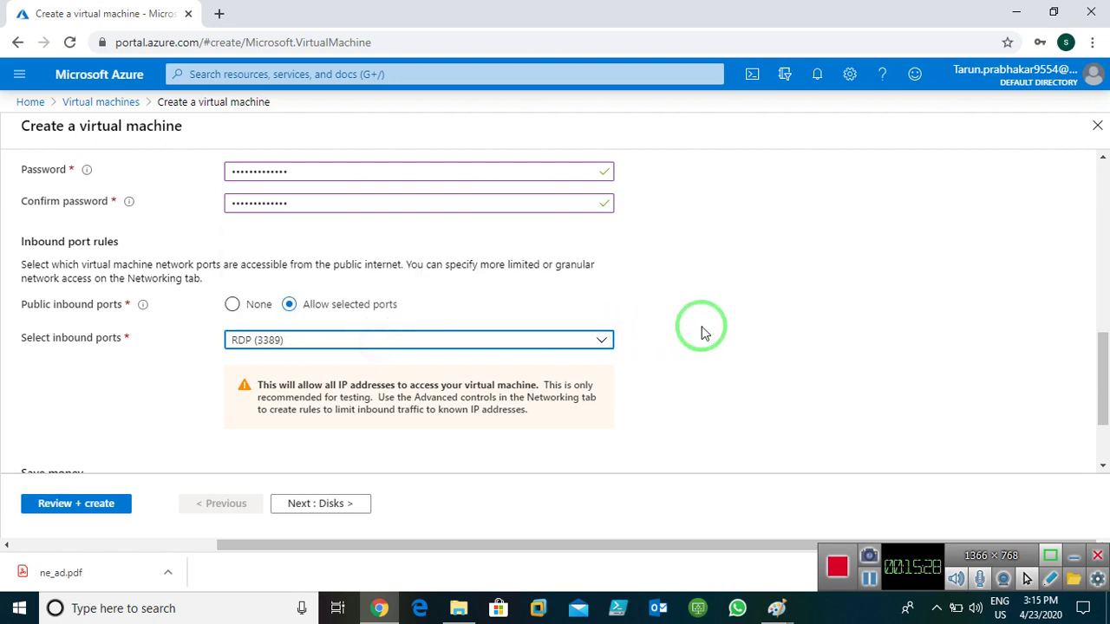
pyautogui.scroll(-2, 344, 473)
pyautogui.click(323, 504)
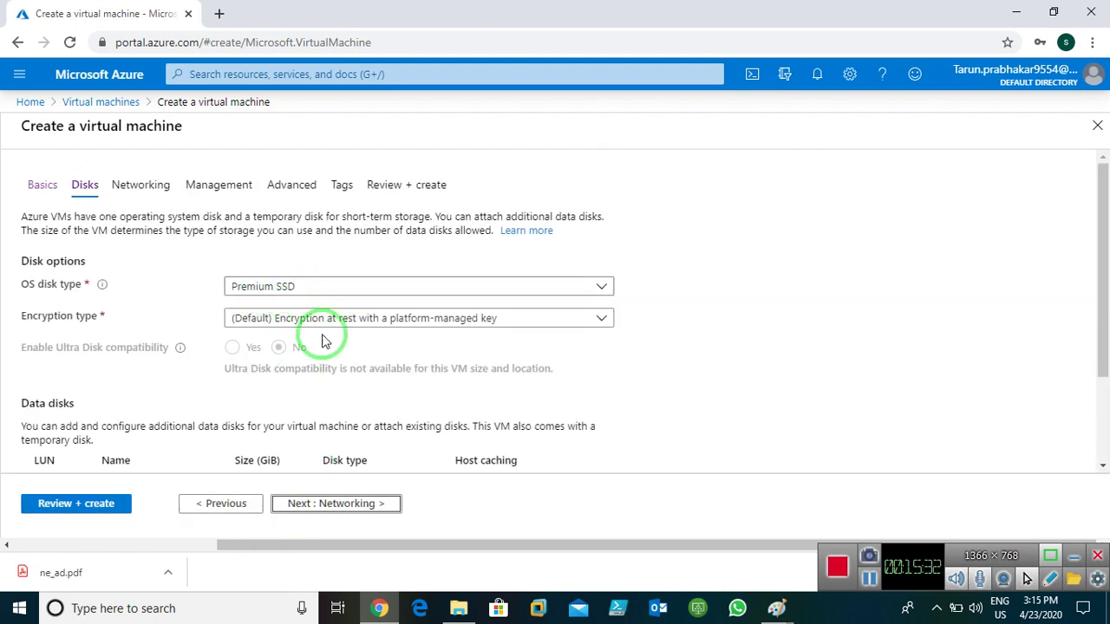
# - Put Window-server1 on vnet1 with subnet 10.0.0.0/24, then advance to Management
pyautogui.click(322, 503)
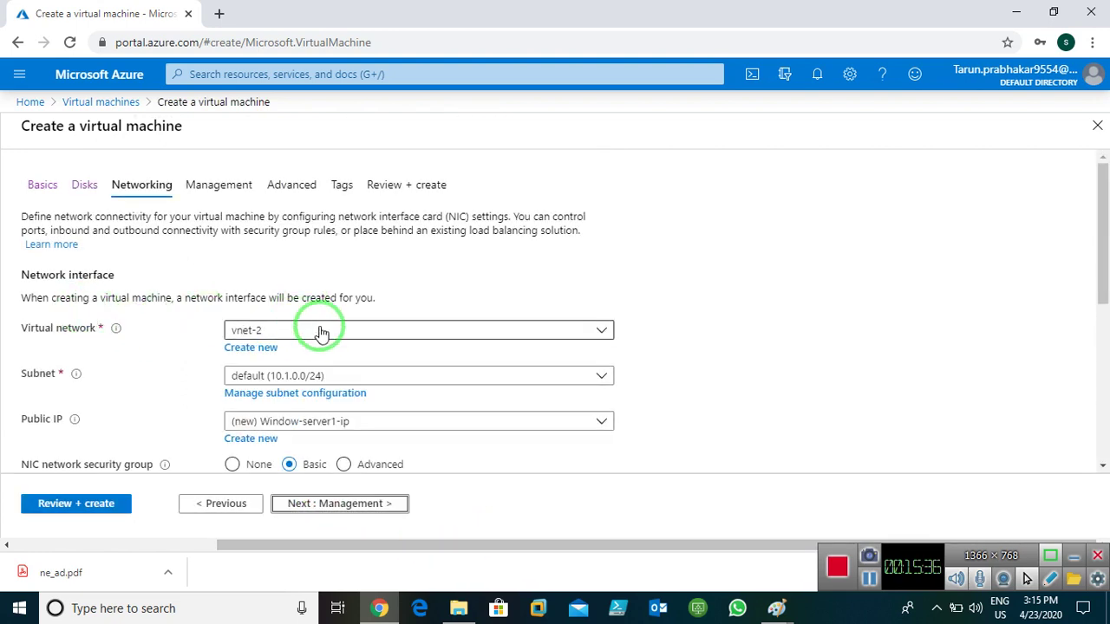
pyautogui.click(520, 336)
pyautogui.click(260, 437)
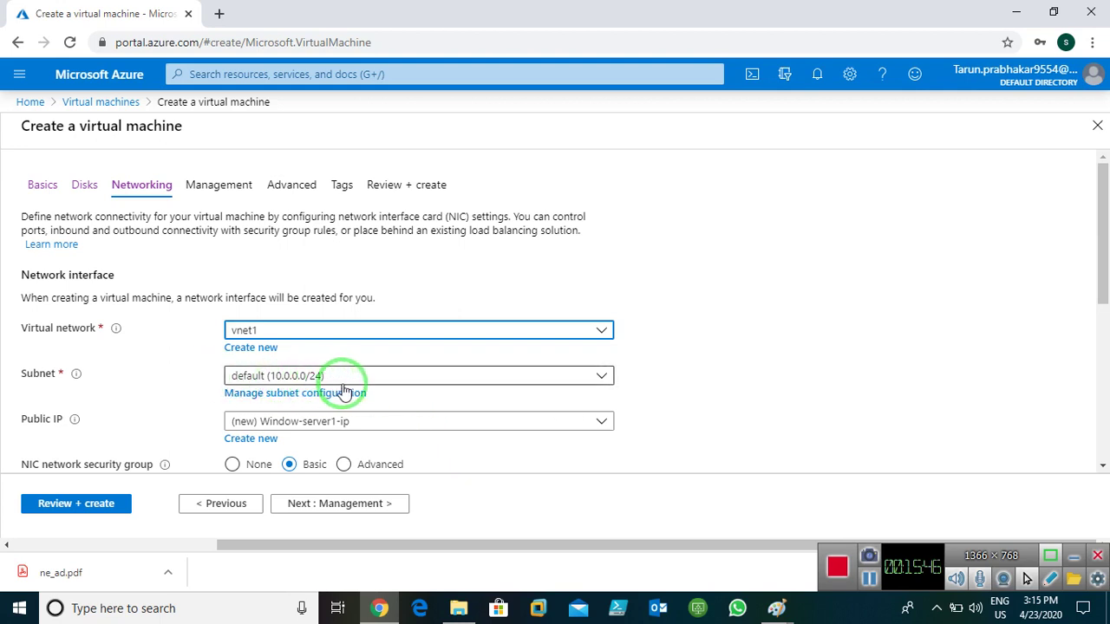
pyautogui.scroll(-4, 718, 364)
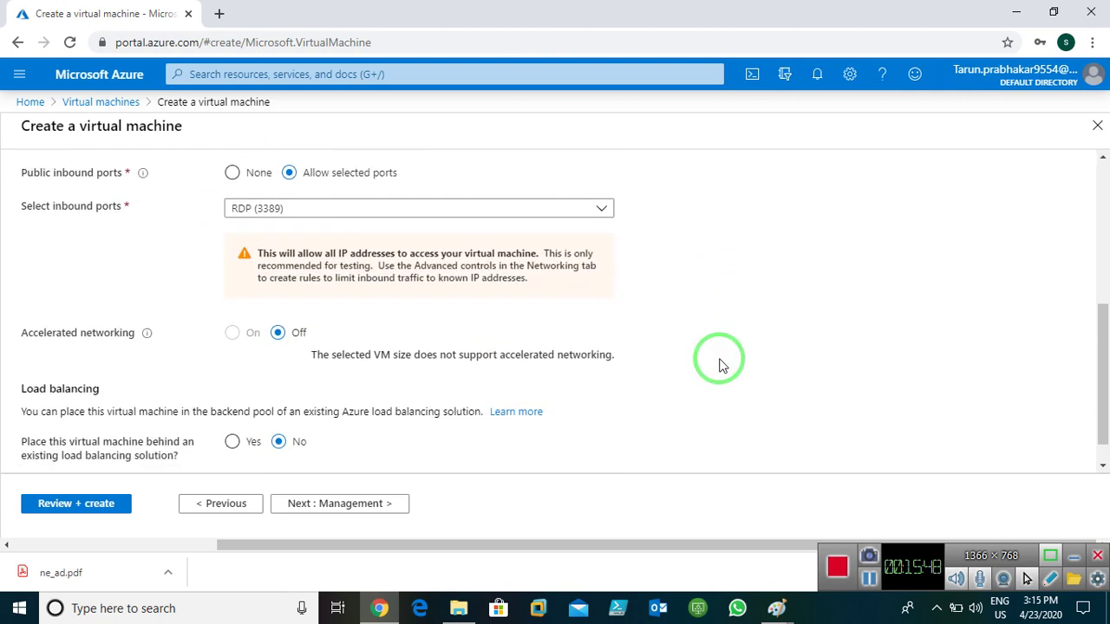
pyautogui.click(339, 496)
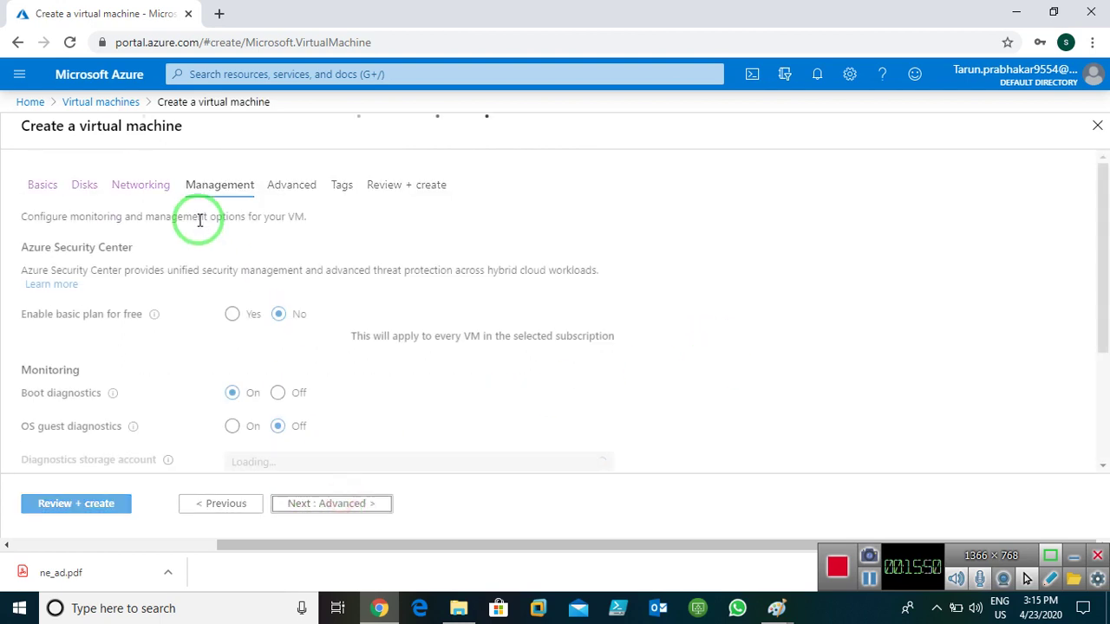
# - Turn boot diagnostics Off and move past Advanced to the Tags step
pyautogui.click(279, 391)
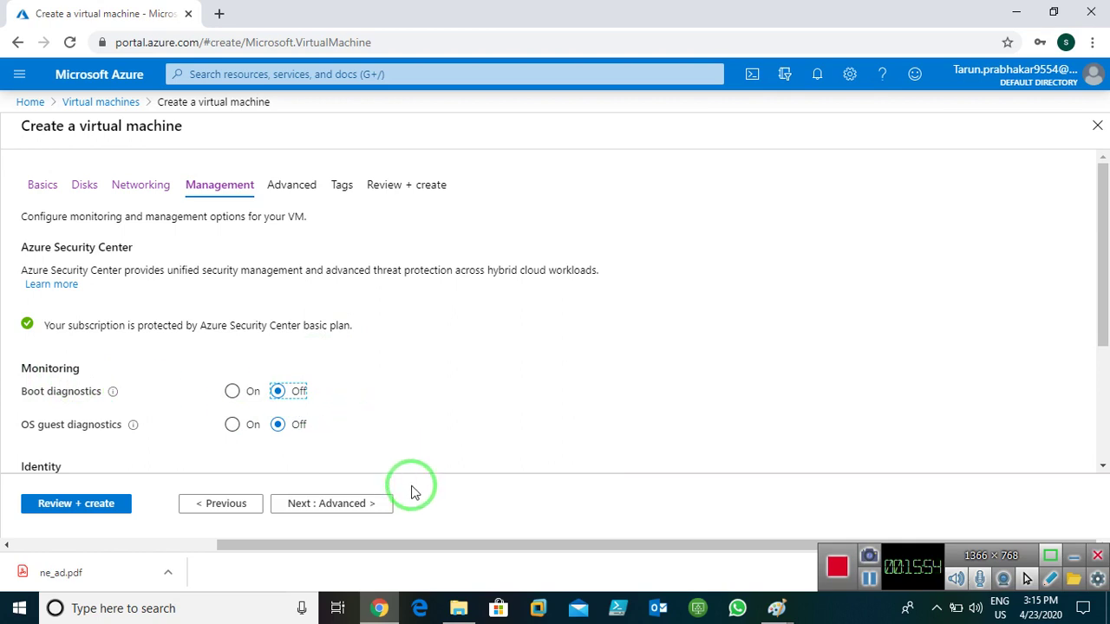
pyautogui.click(307, 502)
pyautogui.click(307, 502)
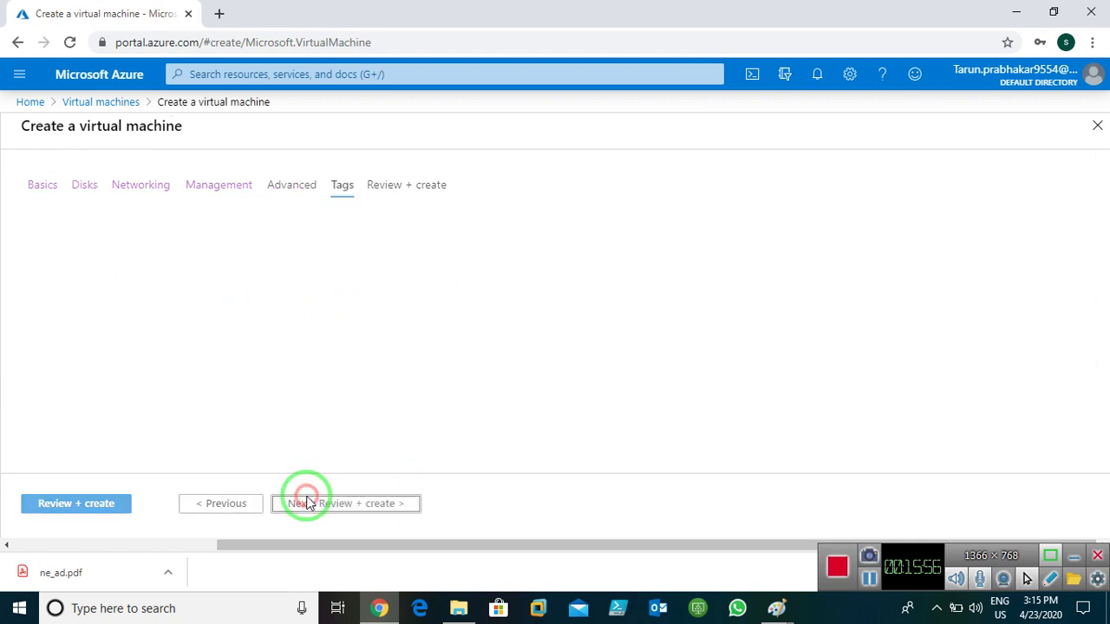
# - Add the tag Name = windows and open the validated Review + create page
pyautogui.click(141, 315)
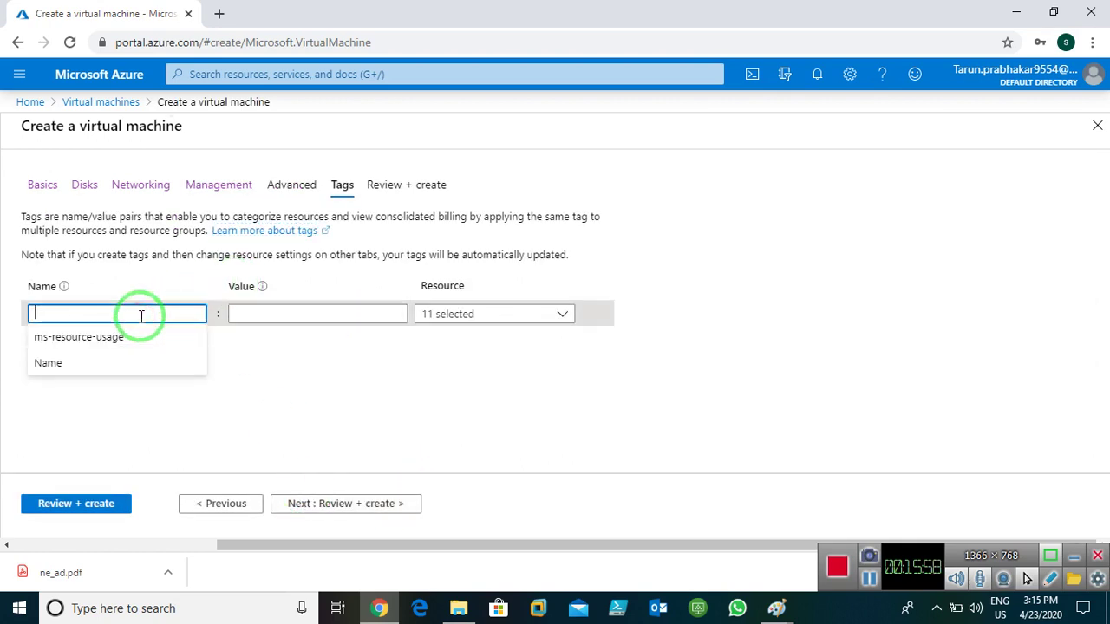
pyautogui.write('Name')
pyautogui.press('Tab')
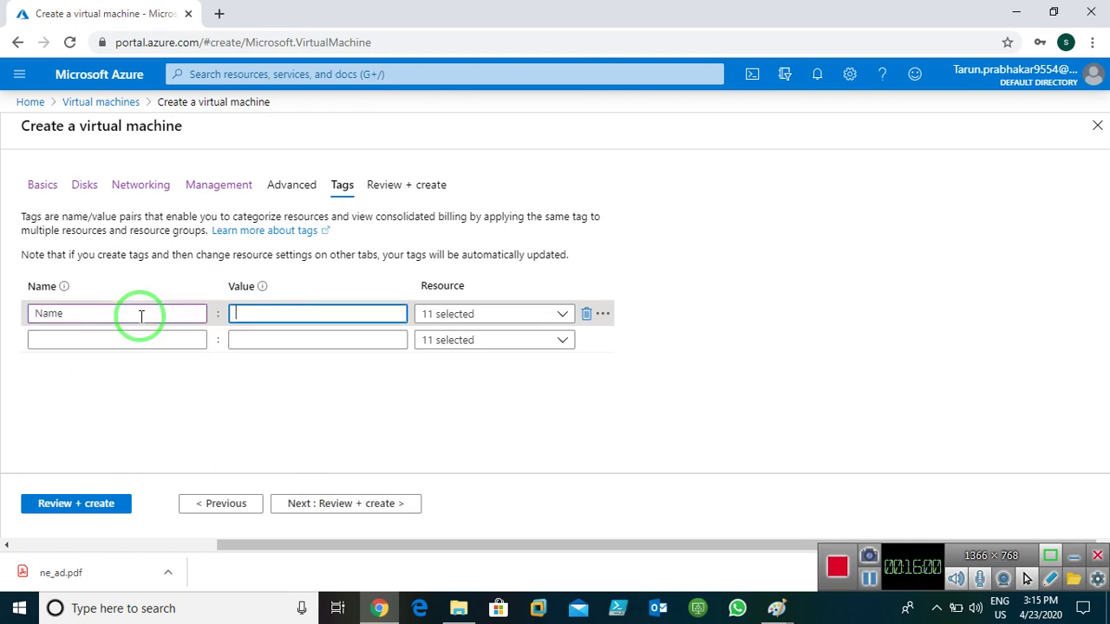
pyautogui.write('windows')
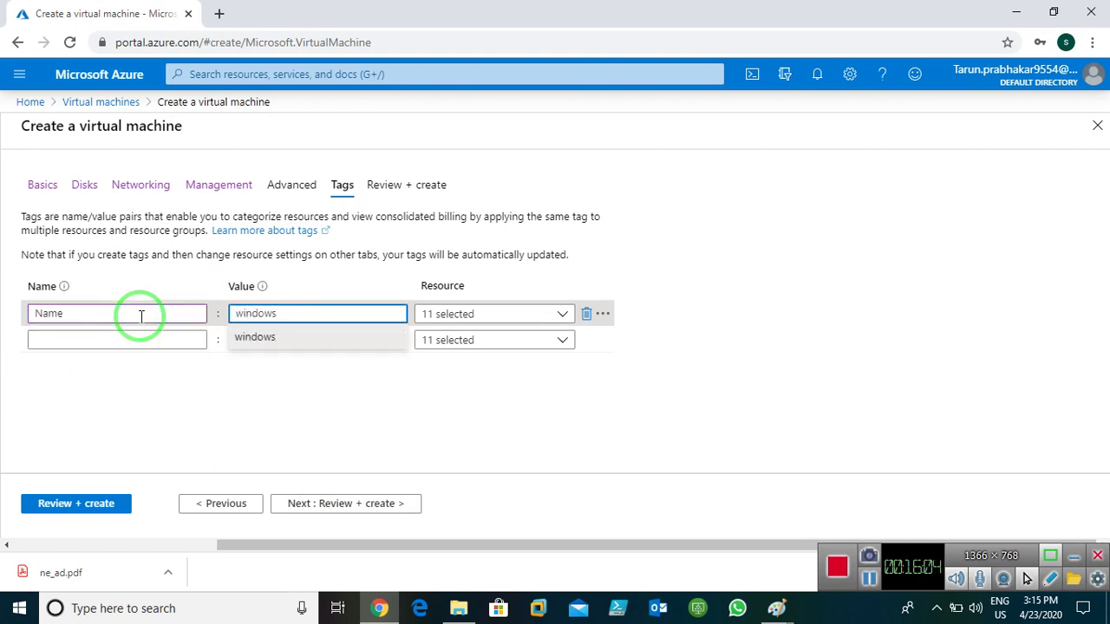
pyautogui.click(346, 501)
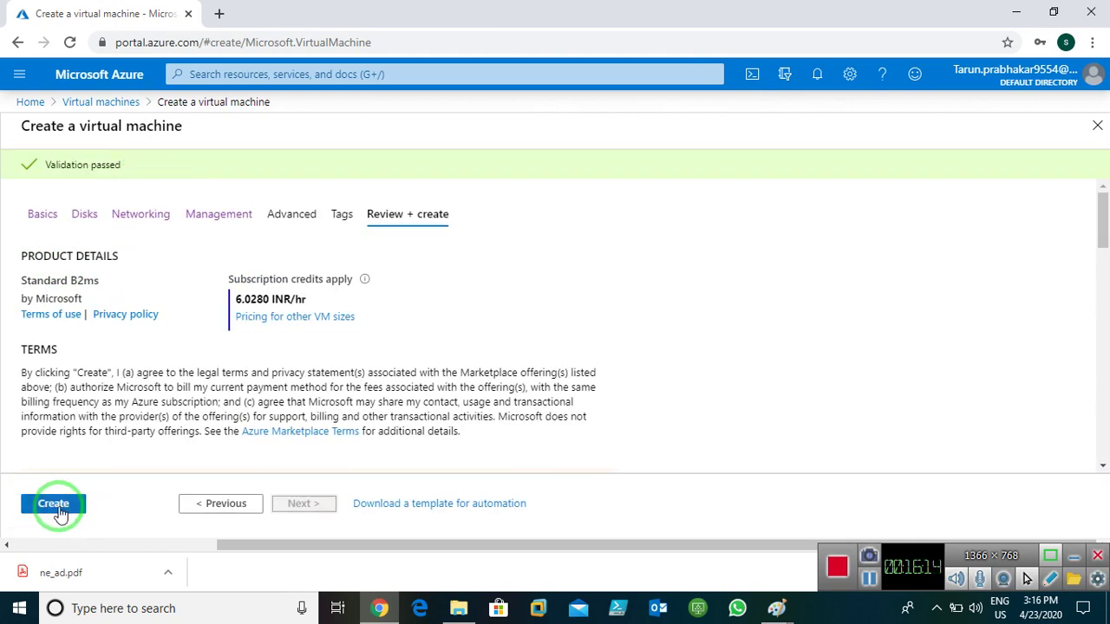
# - Create Window-server1 and wait until the vnets-rg deployment shows complete
pyautogui.click(54, 504)
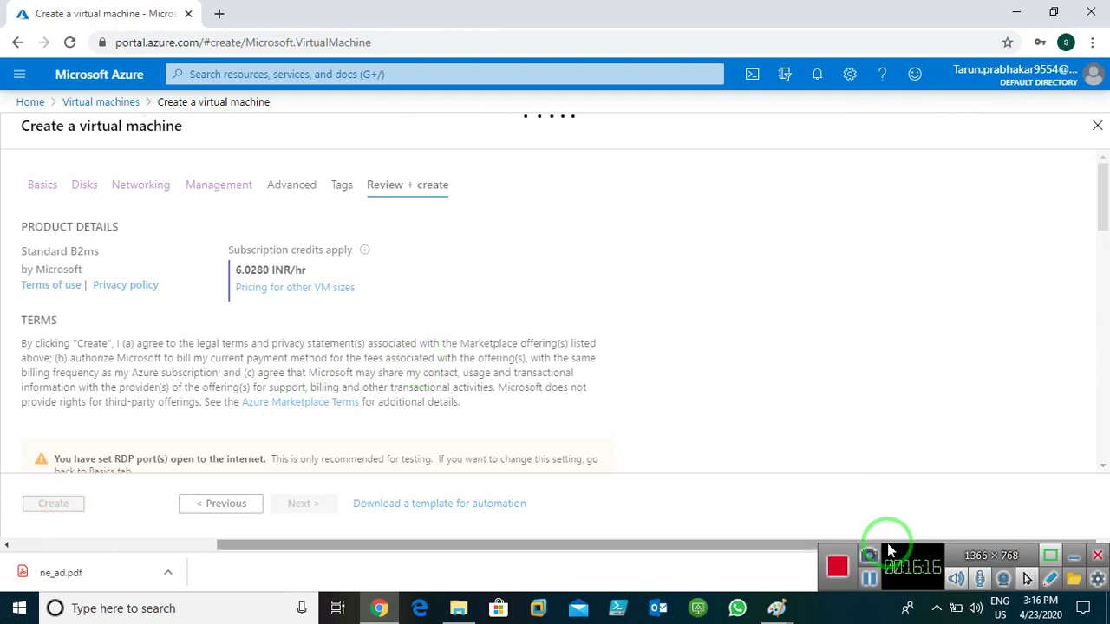
pyautogui.click(1095, 572)
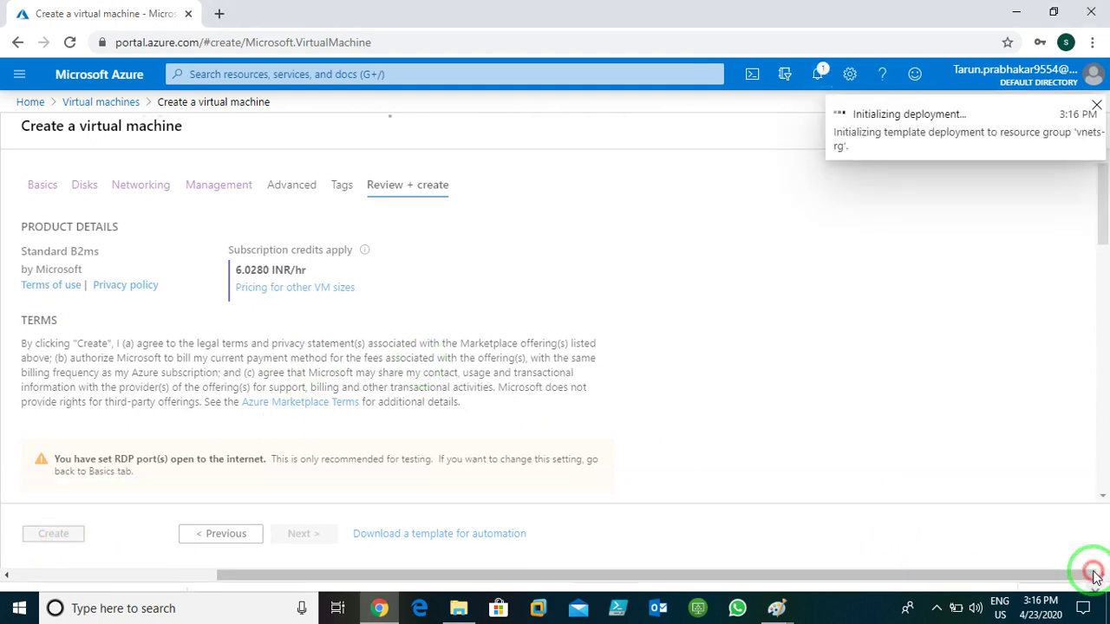
pyautogui.click(936, 608)
pyautogui.click(936, 573)
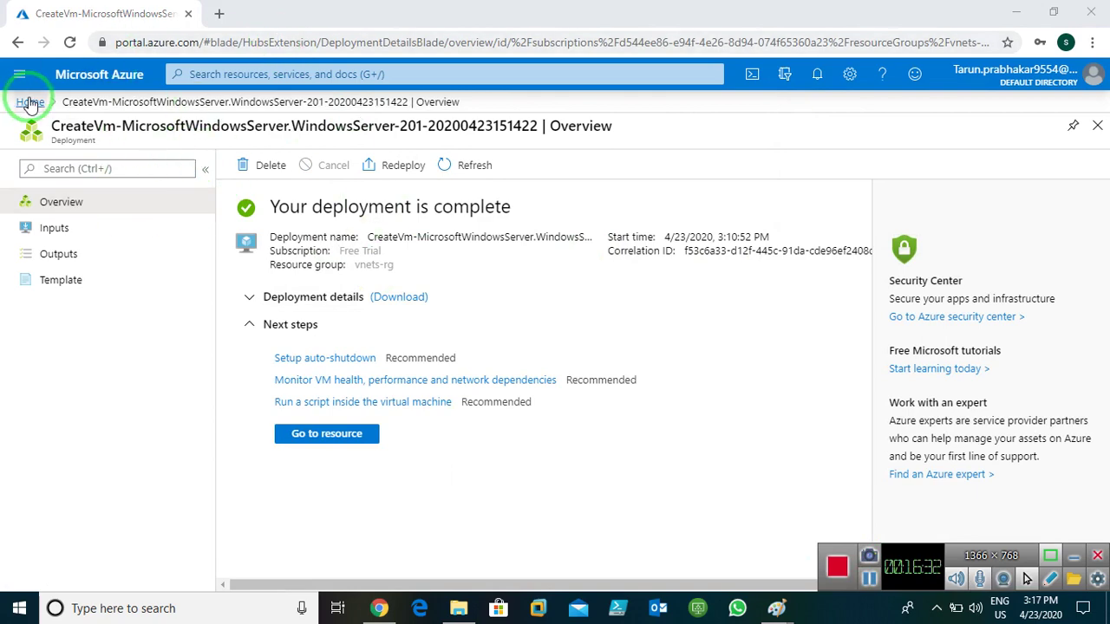
# - Refresh the Virtual machines list to see Window-server1 Running, then start another VM
pyautogui.click(29, 102)
pyautogui.click(227, 174)
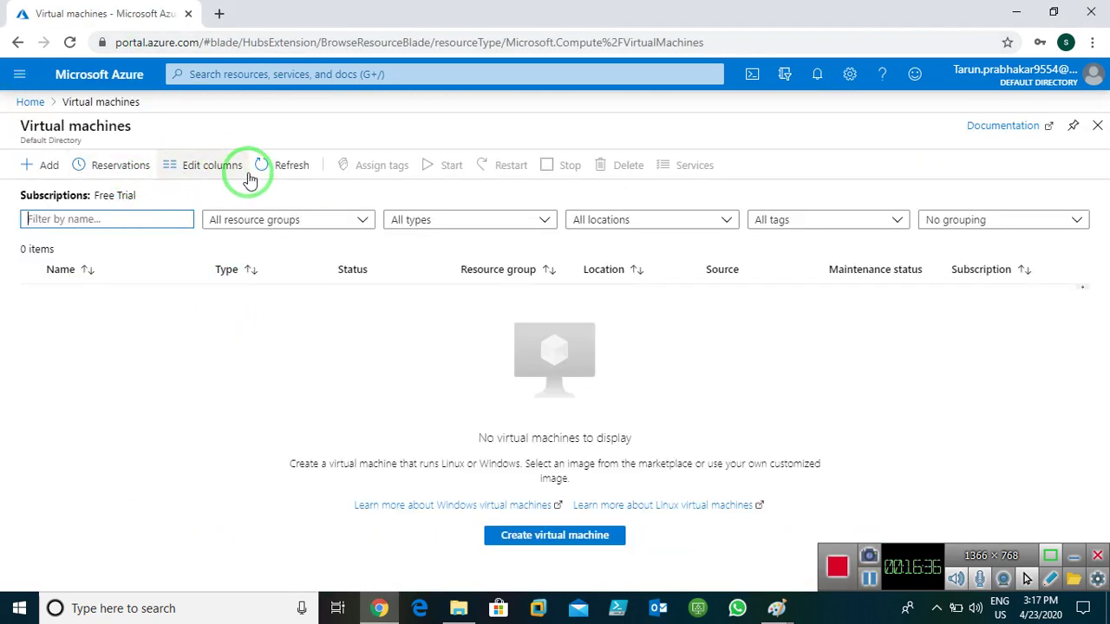
pyautogui.click(287, 169)
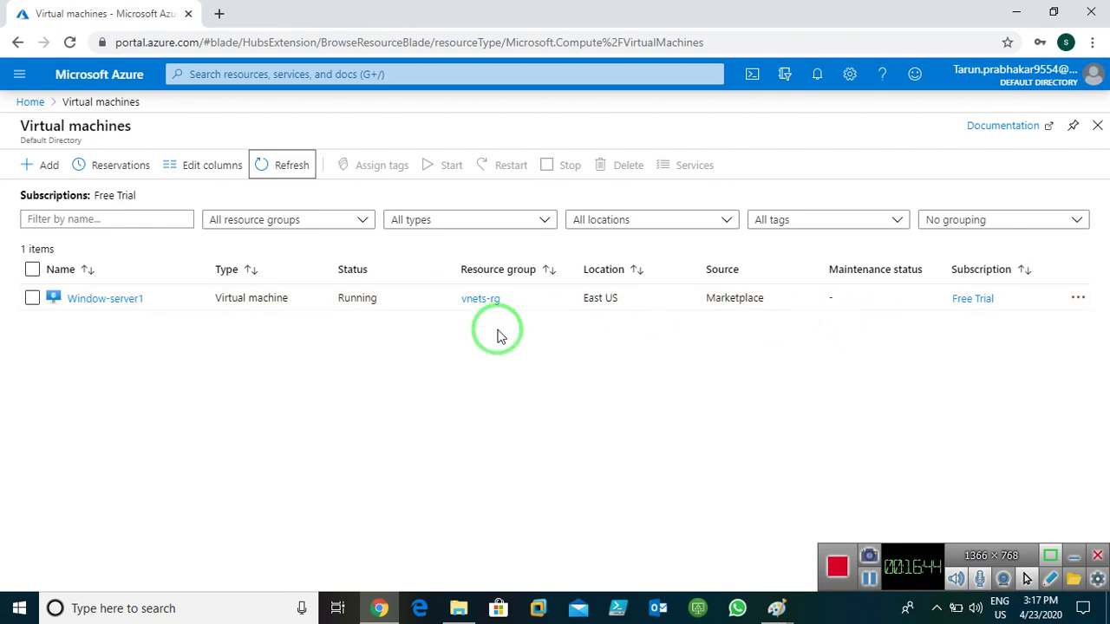
pyautogui.click(50, 164)
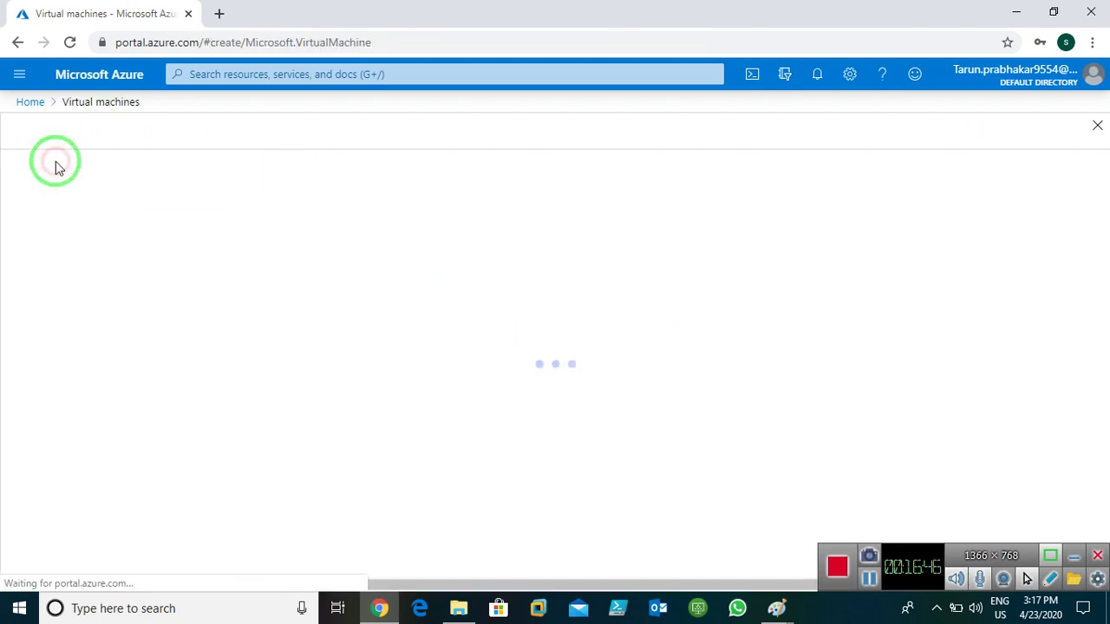
# - Name the second virtual machine window-server2
pyautogui.click(596, 380)
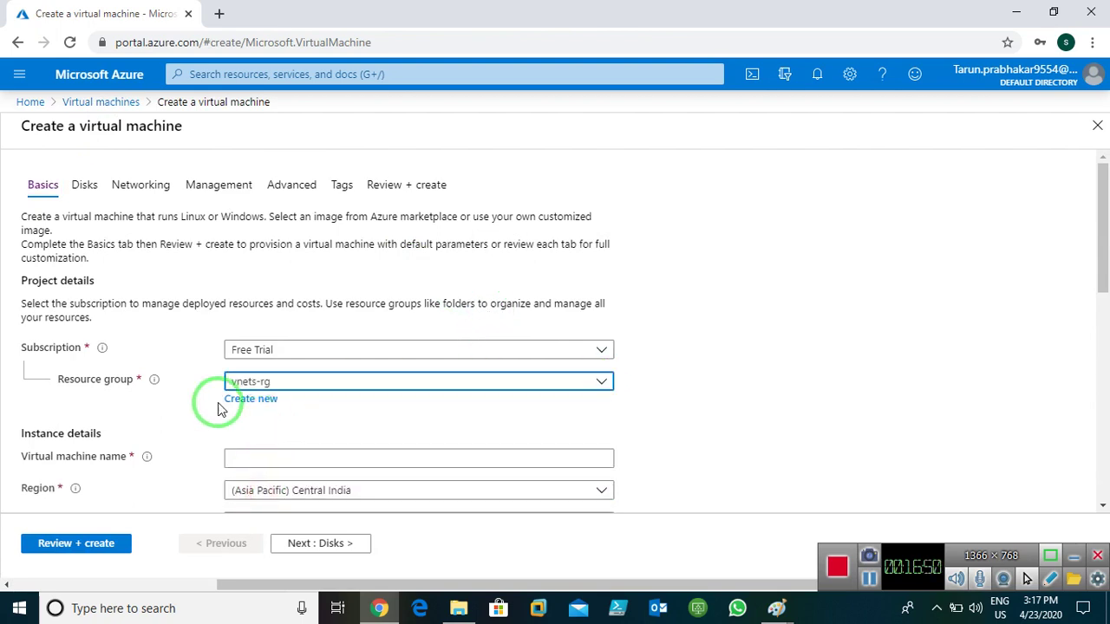
pyautogui.click(328, 462)
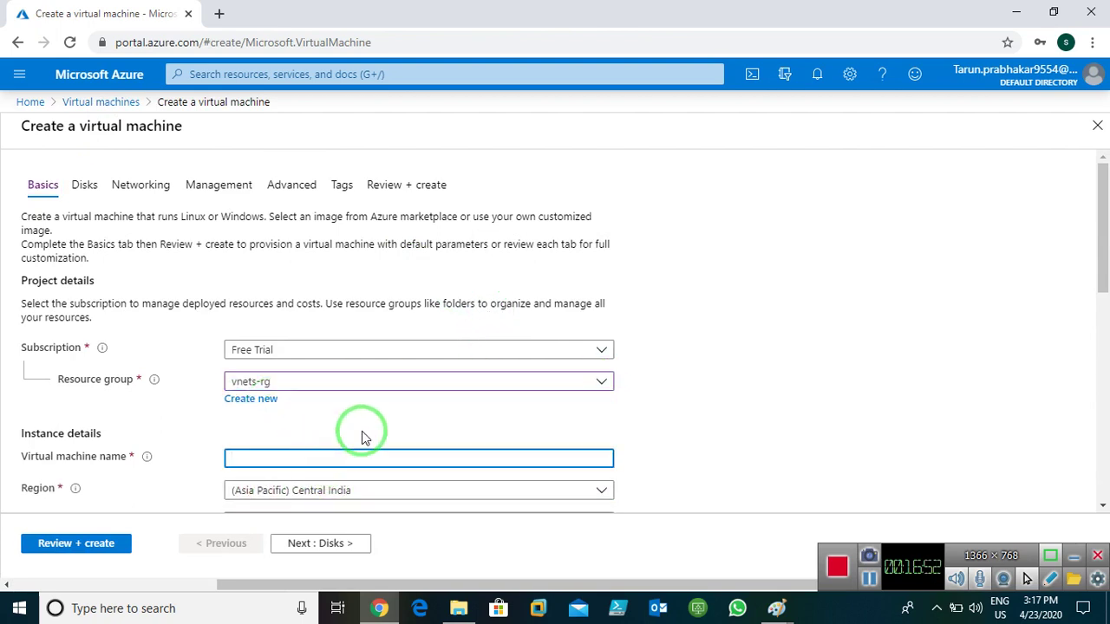
pyautogui.write('w')
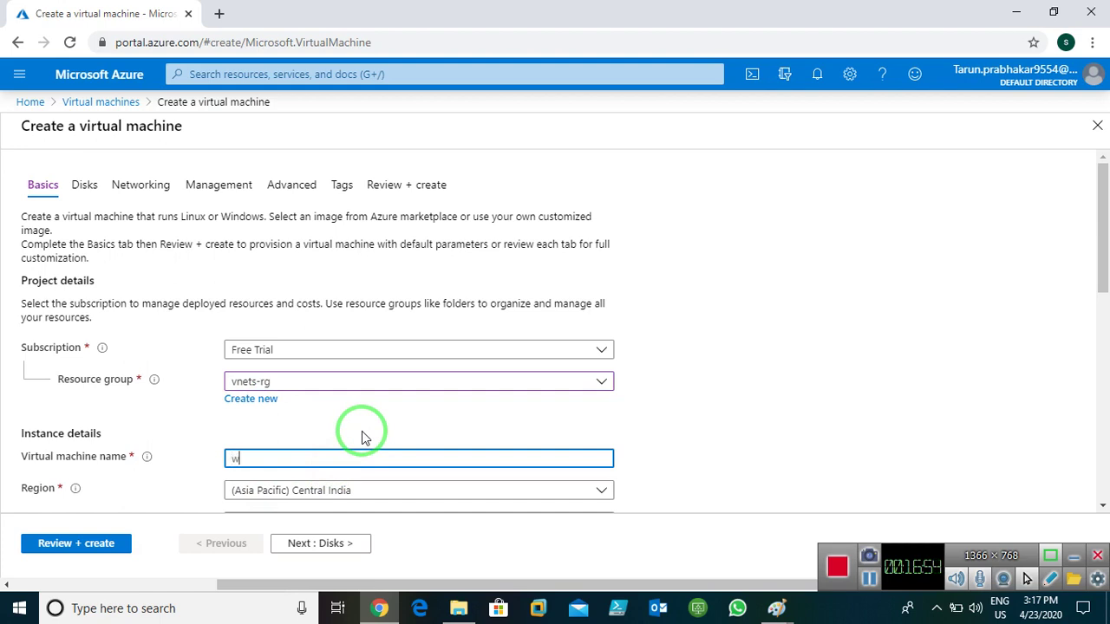
pyautogui.write('indow-server2')
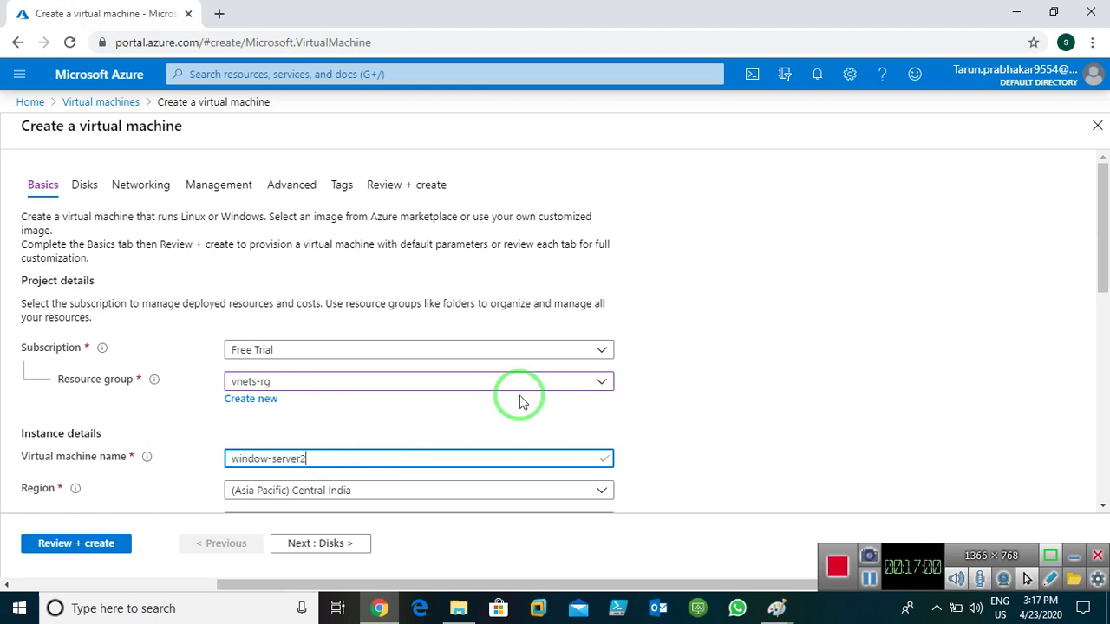
# - Set the region to (US) East US and the image to Windows Server 2016 Datacenter
pyautogui.scroll(-2, 651, 349)
pyautogui.click(418, 338)
pyautogui.scroll(2, 418, 338)
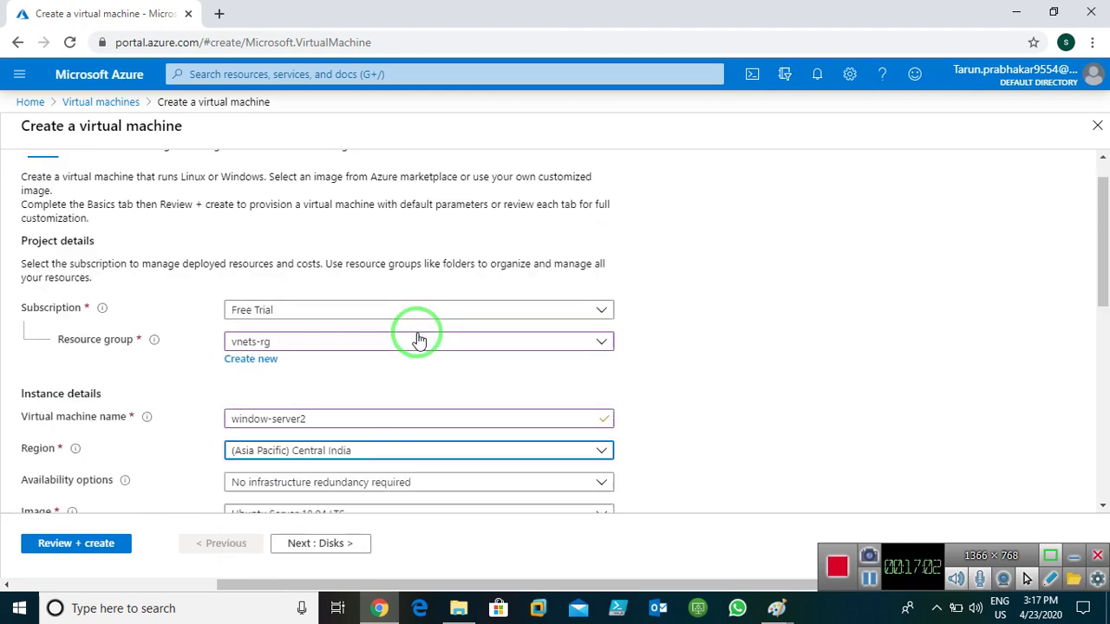
pyautogui.scroll(-3, 800, 404)
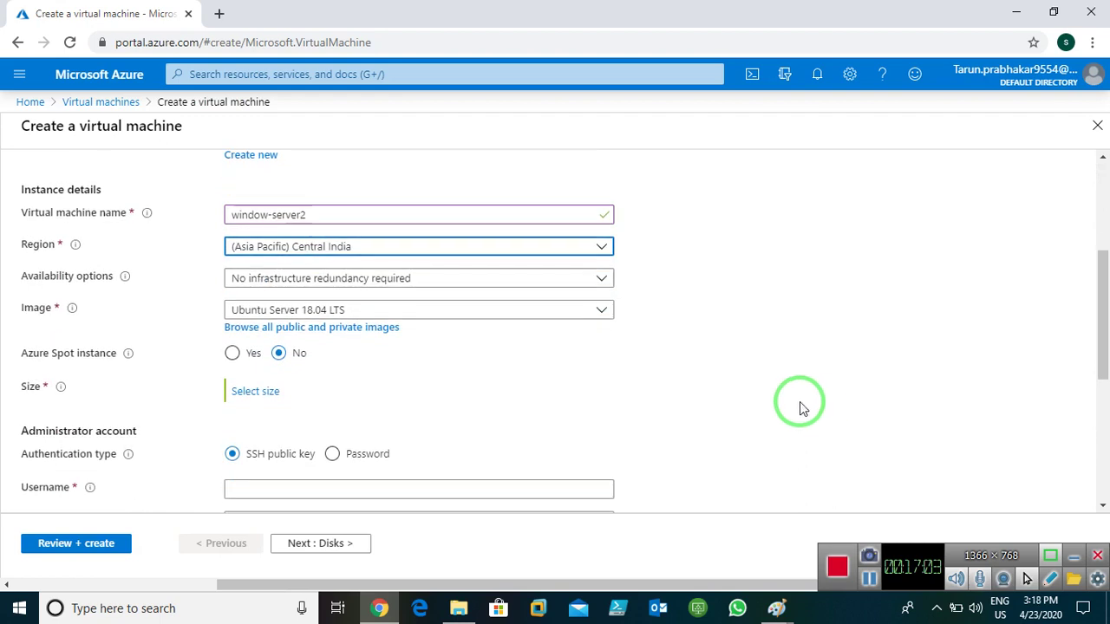
pyautogui.click(322, 251)
pyautogui.scroll(6, 404, 444)
pyautogui.click(318, 332)
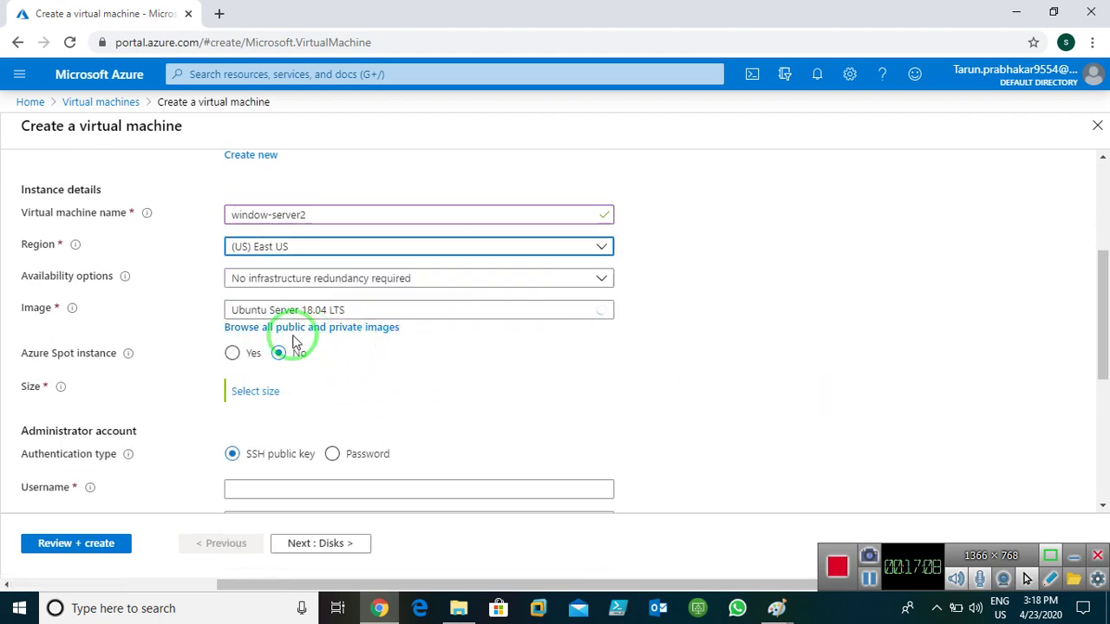
pyautogui.click(310, 309)
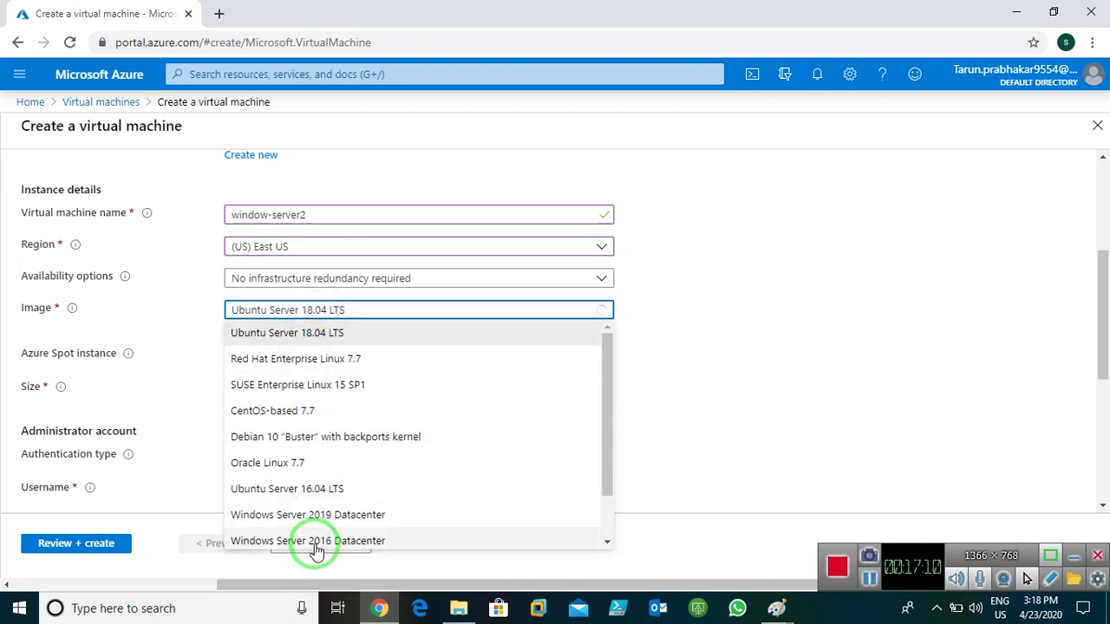
pyautogui.click(312, 541)
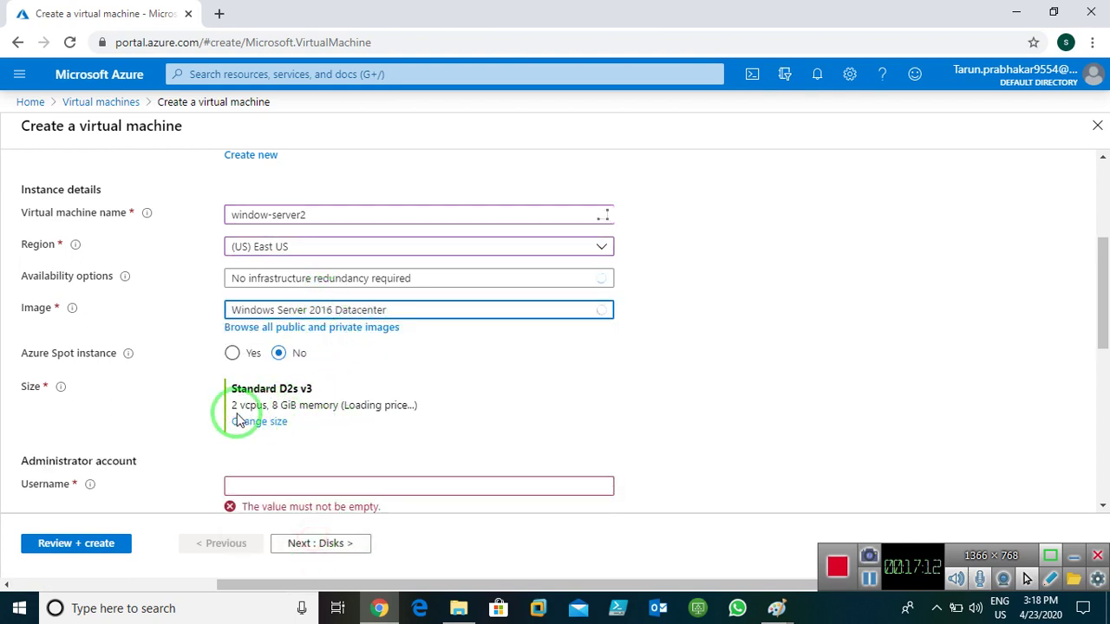
# - Fill in the administrator username and password, confirming the password
pyautogui.scroll(-2, 645, 402)
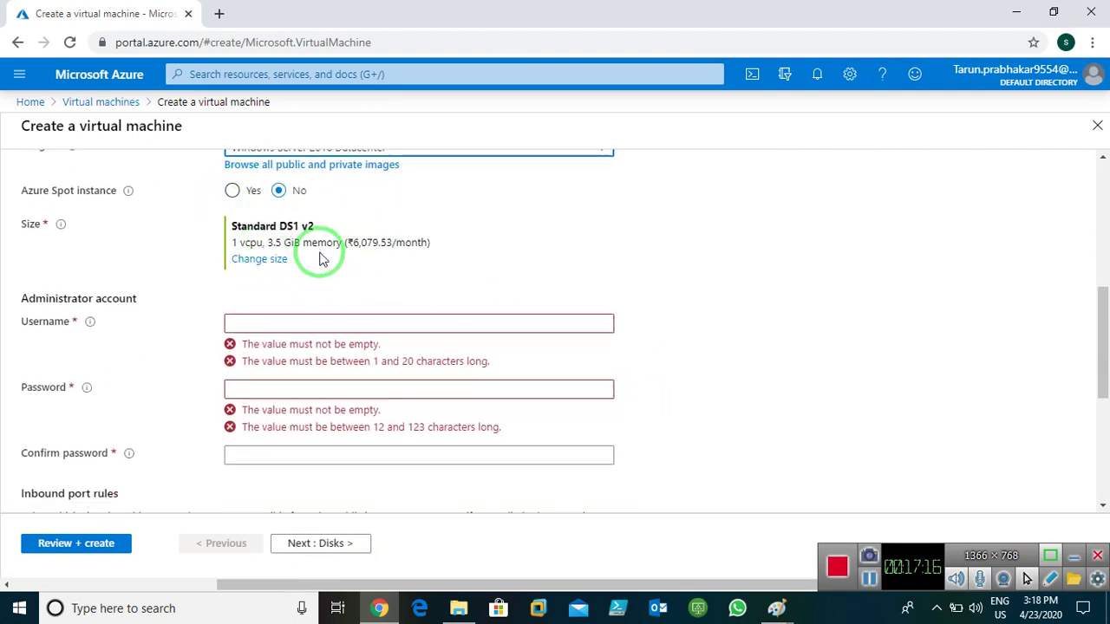
pyautogui.click(315, 320)
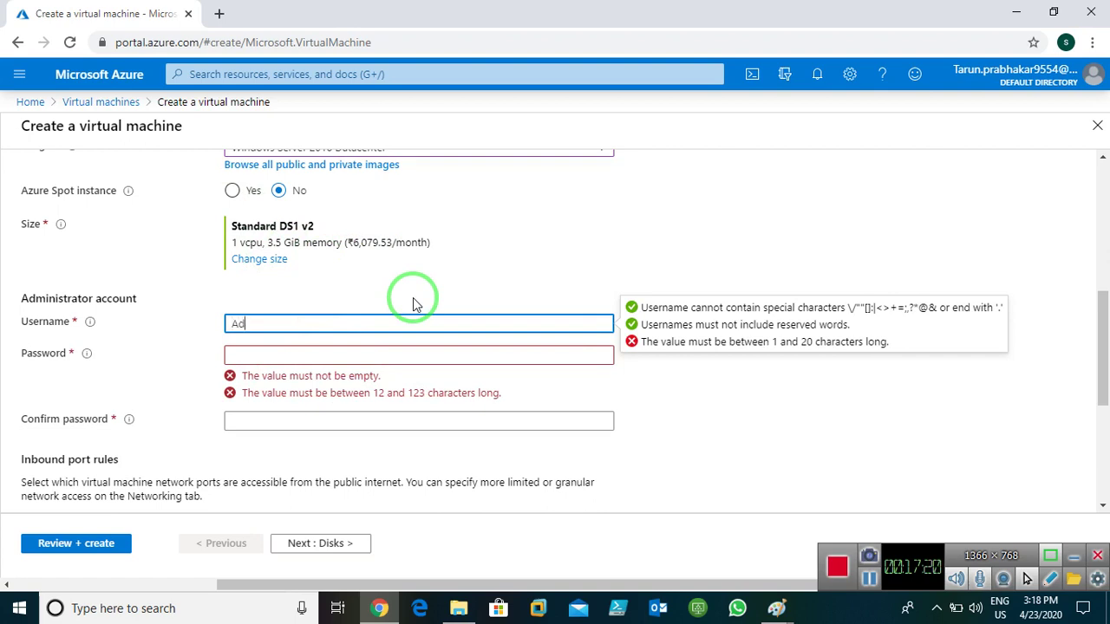
pyautogui.write('Administrator1')
pyautogui.press('Tab')
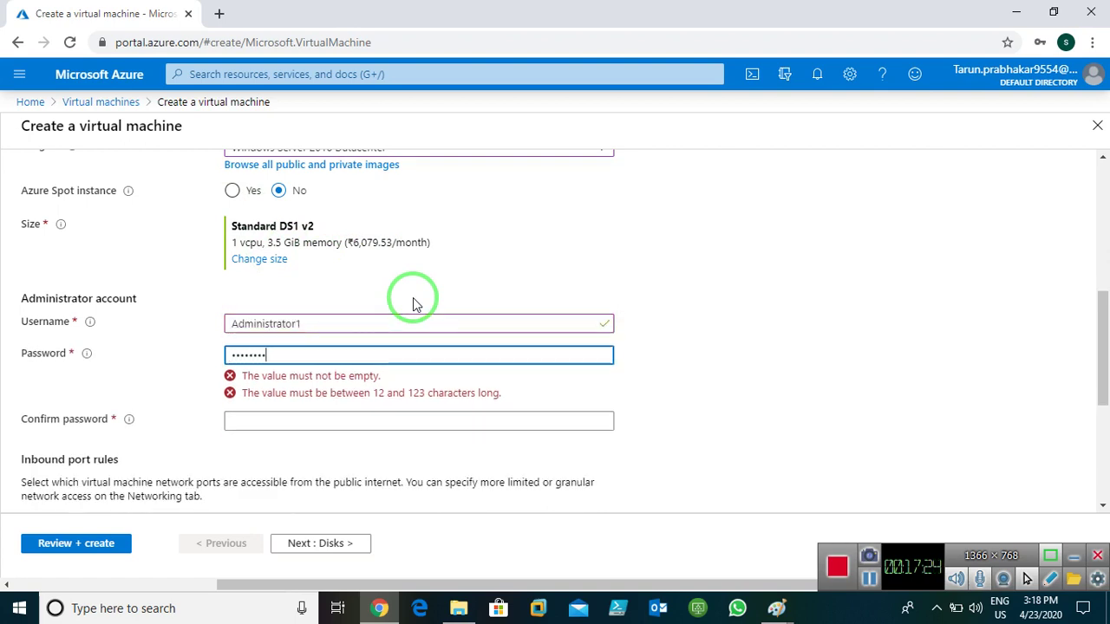
pyautogui.press('Tab')
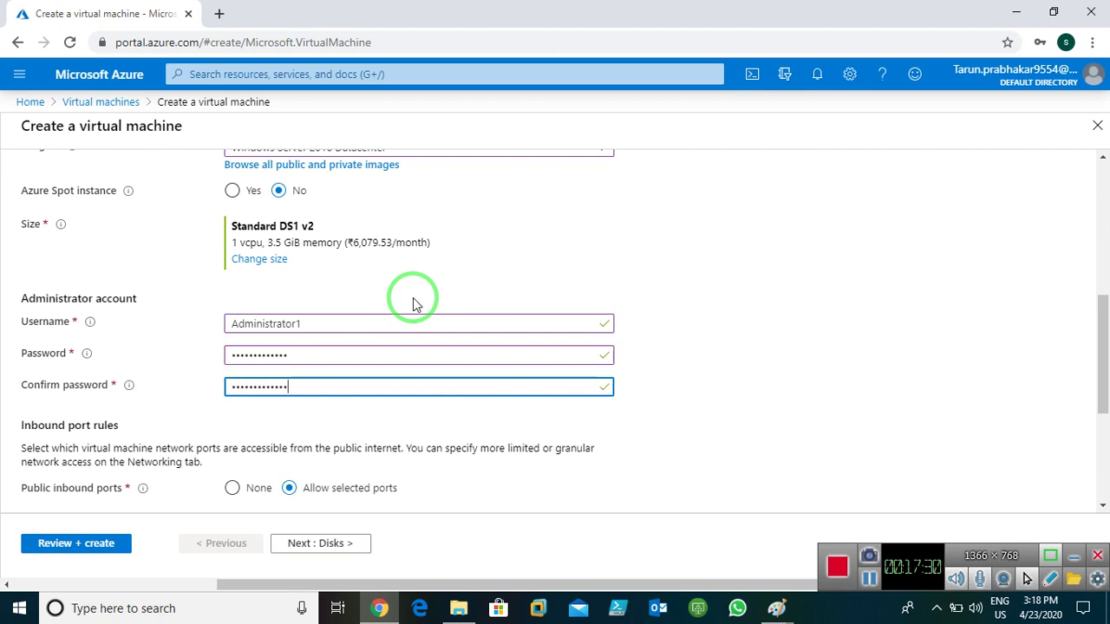
pyautogui.scroll(-2, 783, 347)
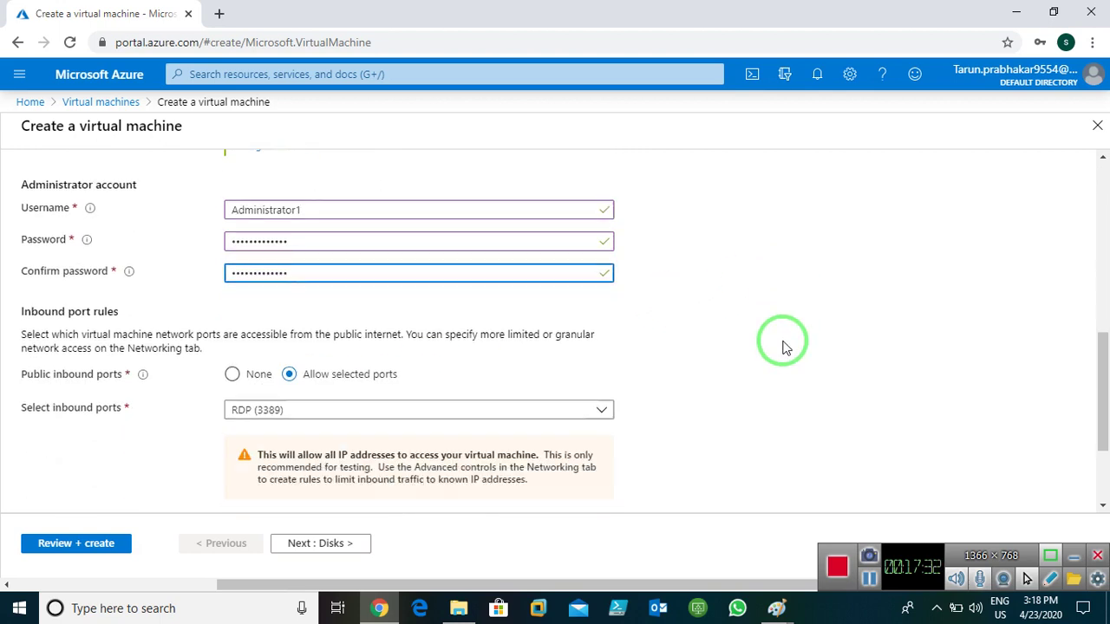
pyautogui.scroll(-1, 783, 346)
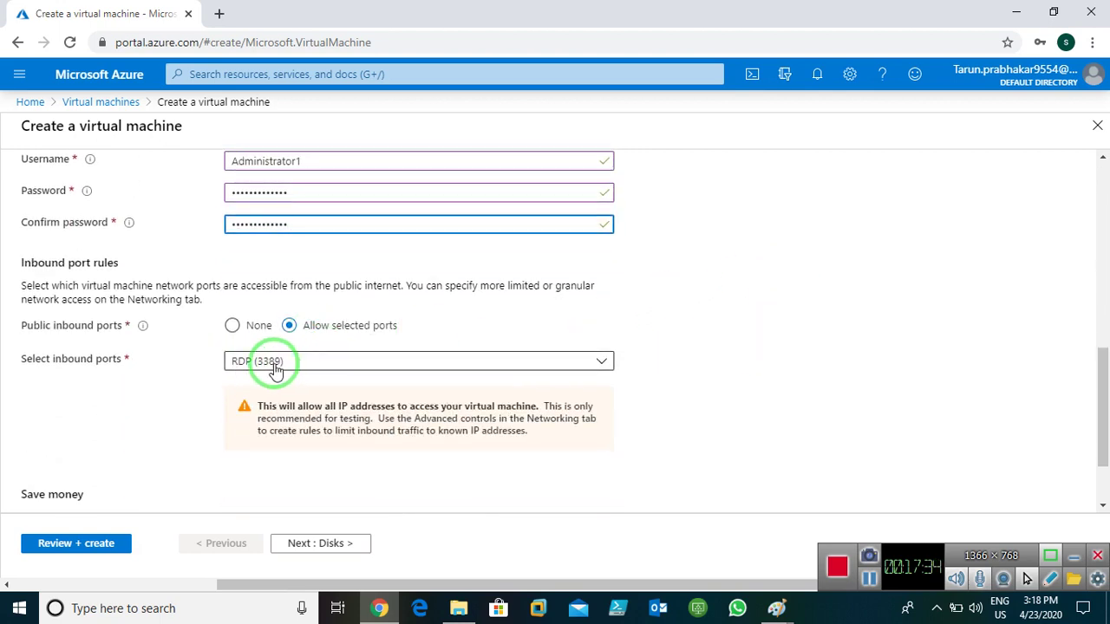
pyautogui.scroll(-2, 458, 389)
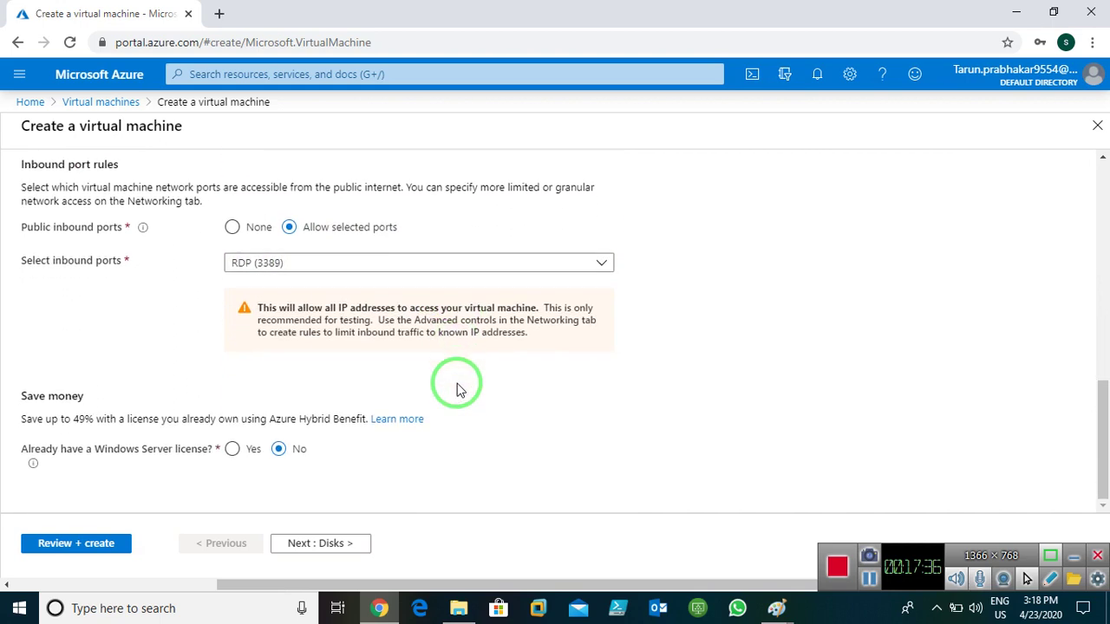
# - Pass through Disks and Networking, turn boot diagnostics Off, and reach the Tags step
pyautogui.click(297, 546)
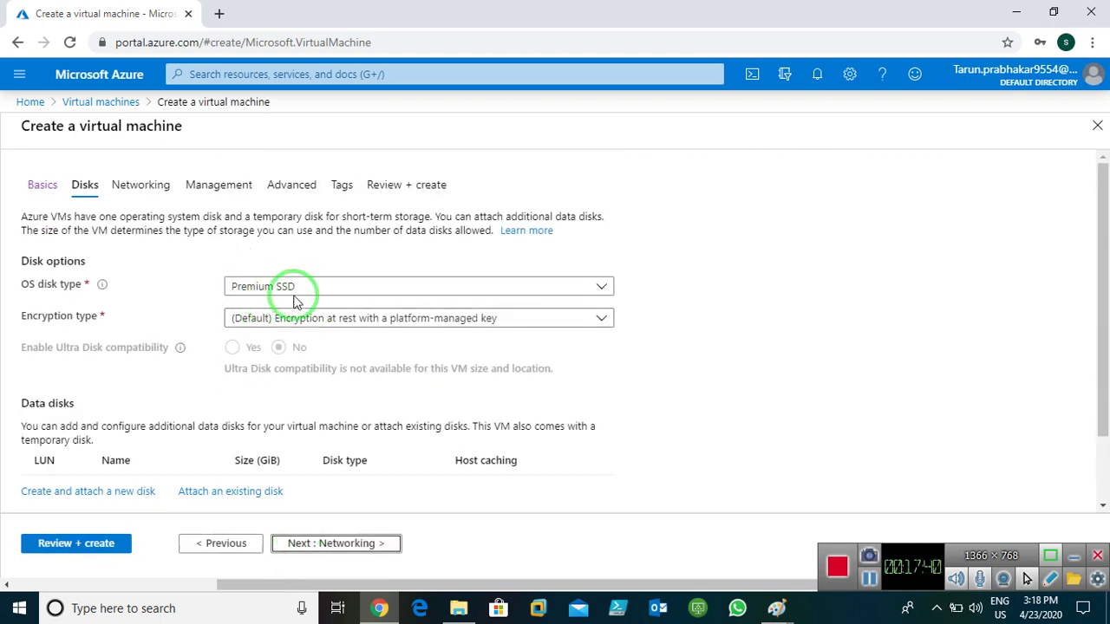
pyautogui.click(322, 546)
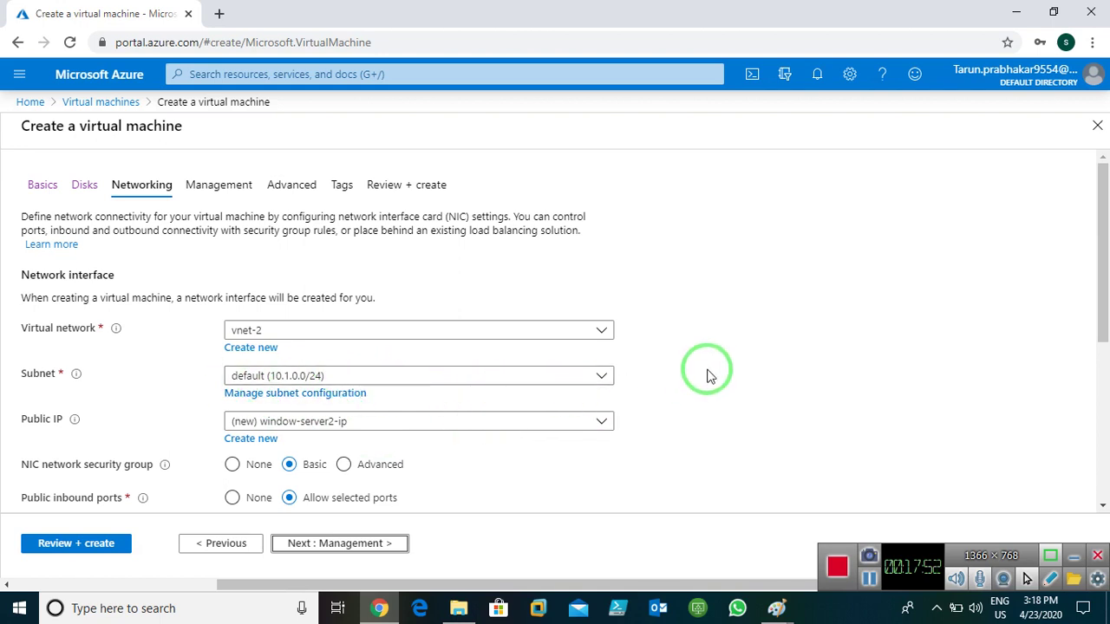
pyautogui.scroll(-2, 706, 376)
pyautogui.scroll(-2, 706, 375)
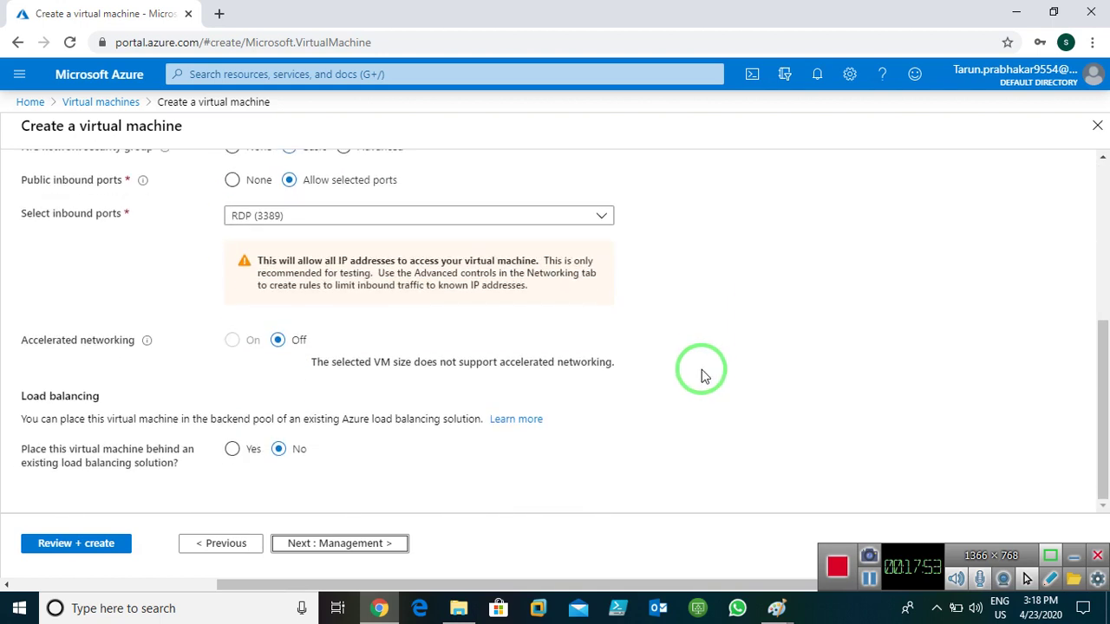
pyautogui.click(312, 543)
pyautogui.click(282, 391)
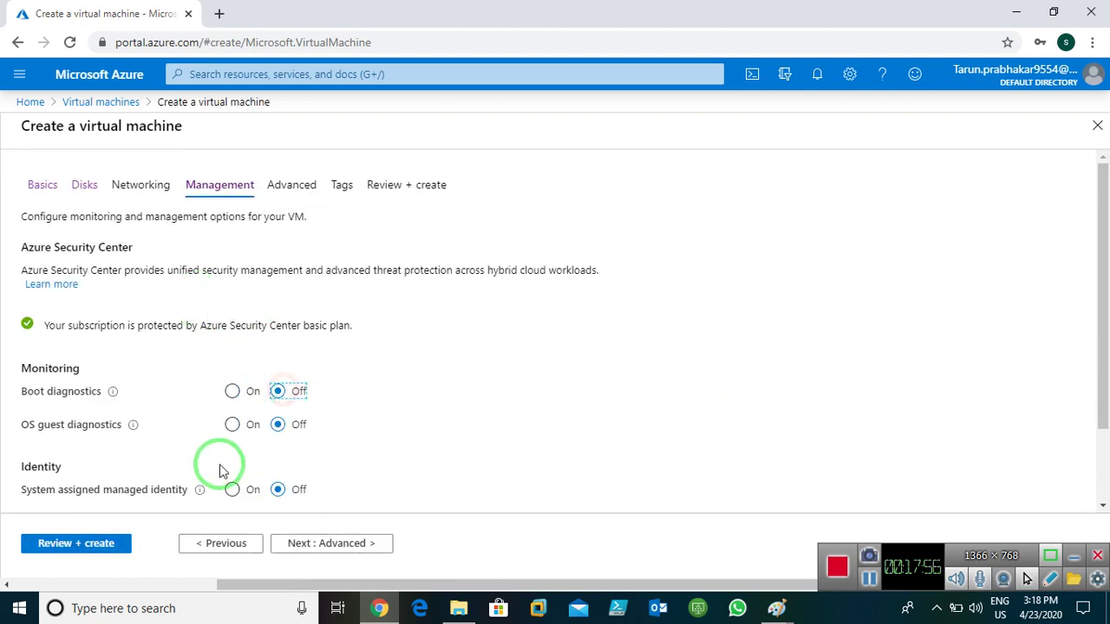
pyautogui.click(335, 541)
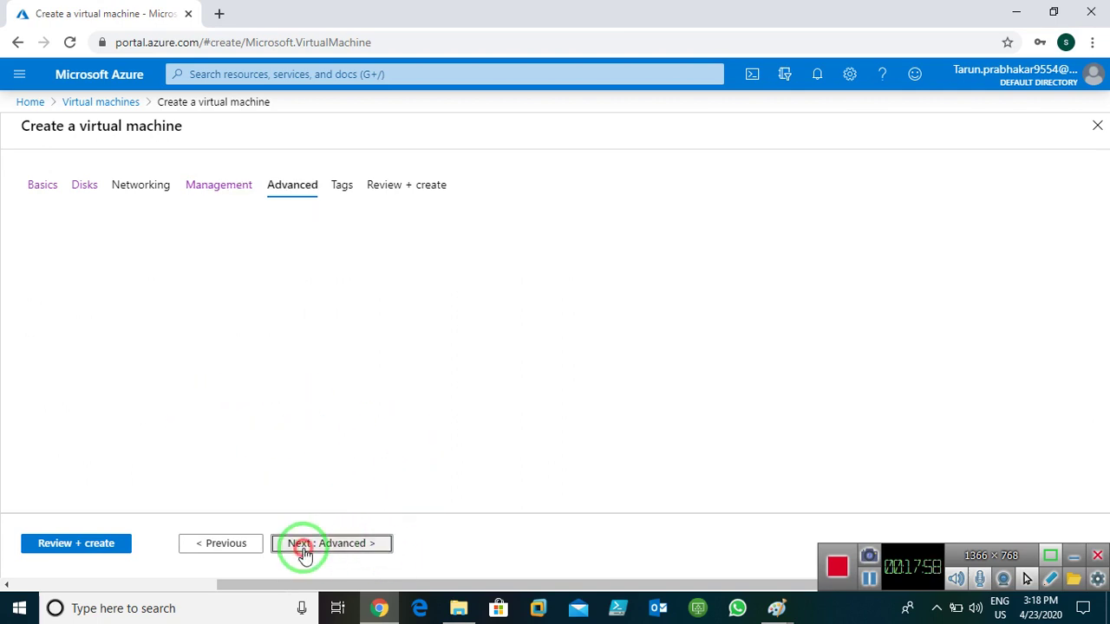
pyautogui.click(305, 553)
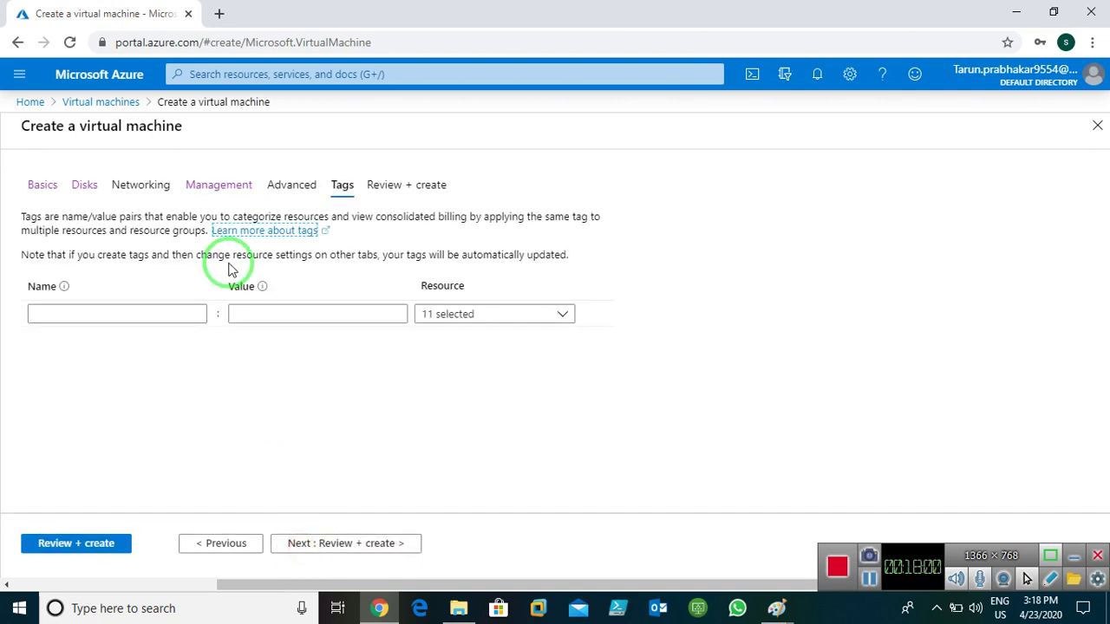
# - Add the tag Name = Windows and open the VM's Review + create page
pyautogui.click(149, 312)
pyautogui.write('Name')
pyautogui.press('Tab')
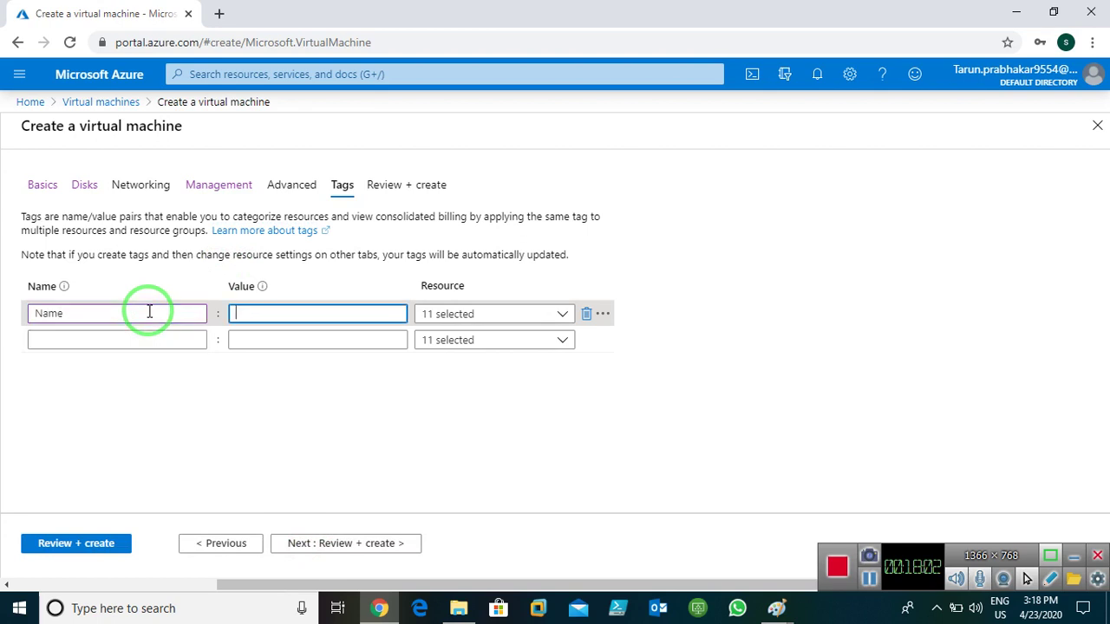
pyautogui.write('Windowes')
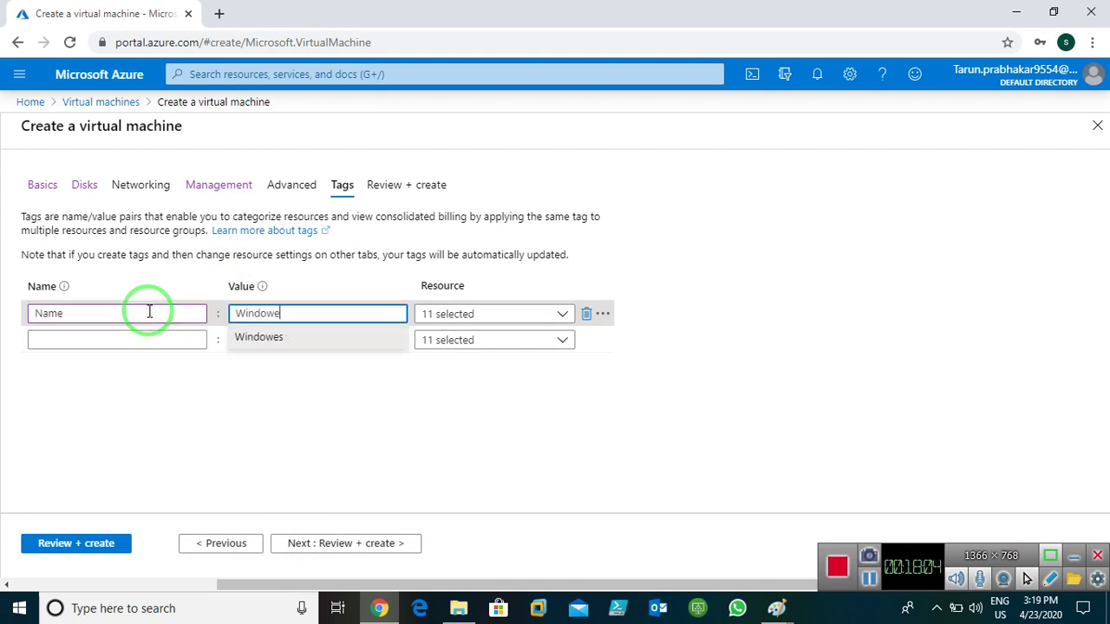
pyautogui.press('BackSpace')
pyautogui.press('BackSpace')
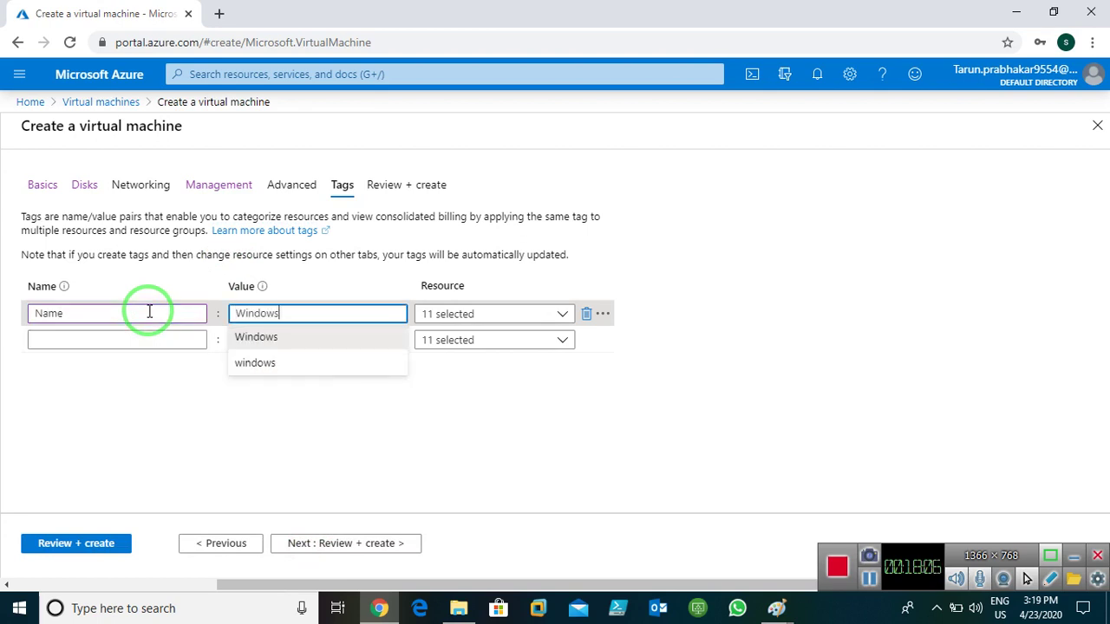
pyautogui.write('ws')
pyautogui.click(306, 542)
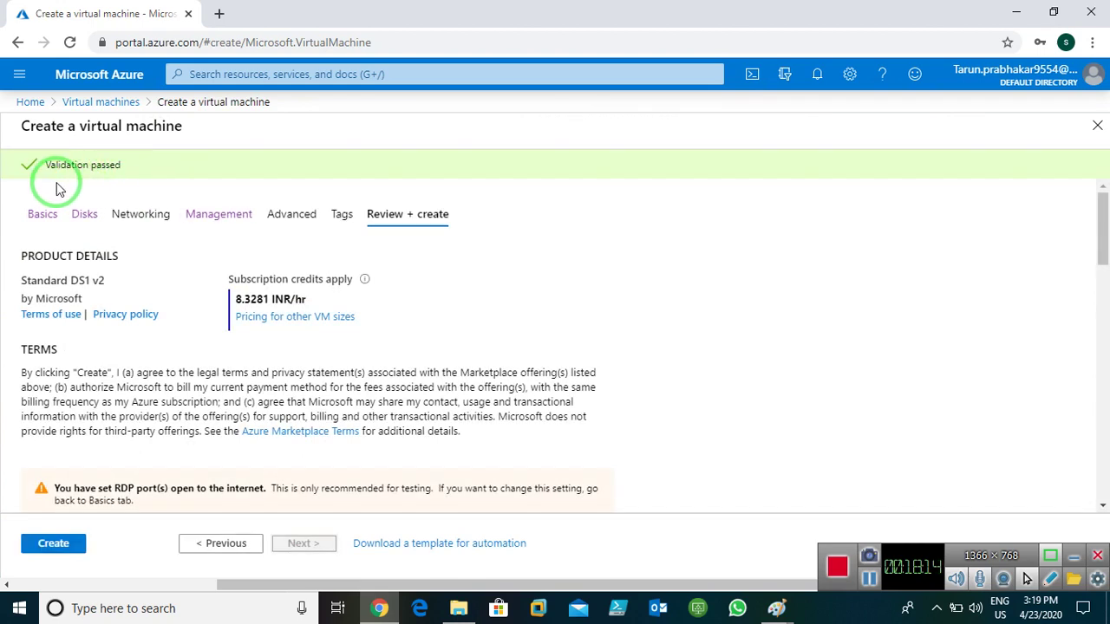
# - Create window-server2, check both VMs in the Virtual machines list, then return to Paint's diagram
pyautogui.click(52, 542)
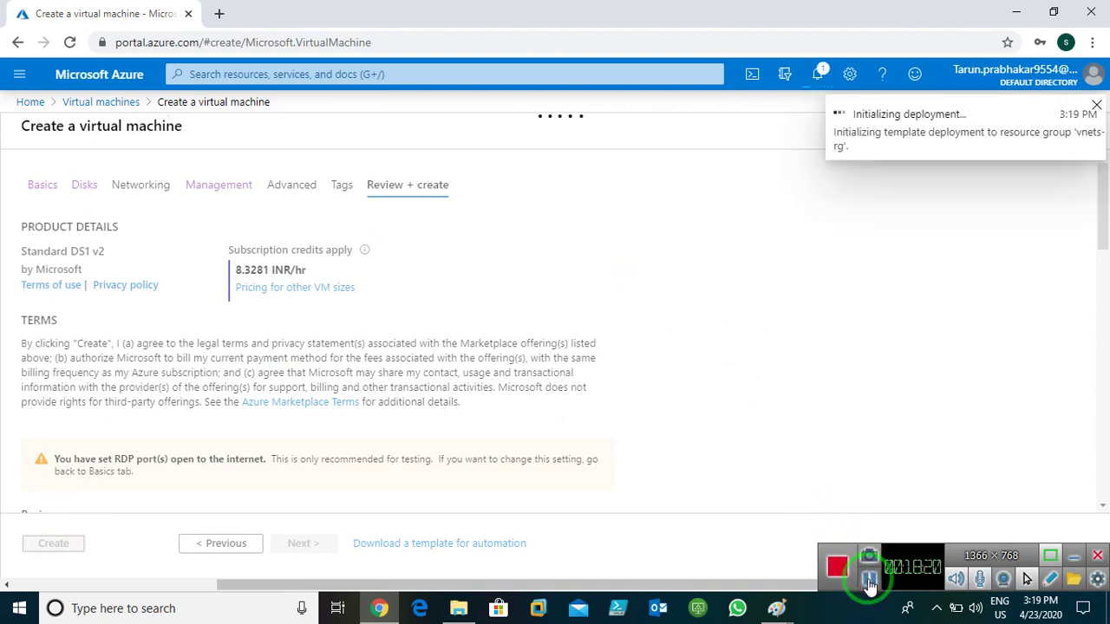
pyautogui.click(870, 579)
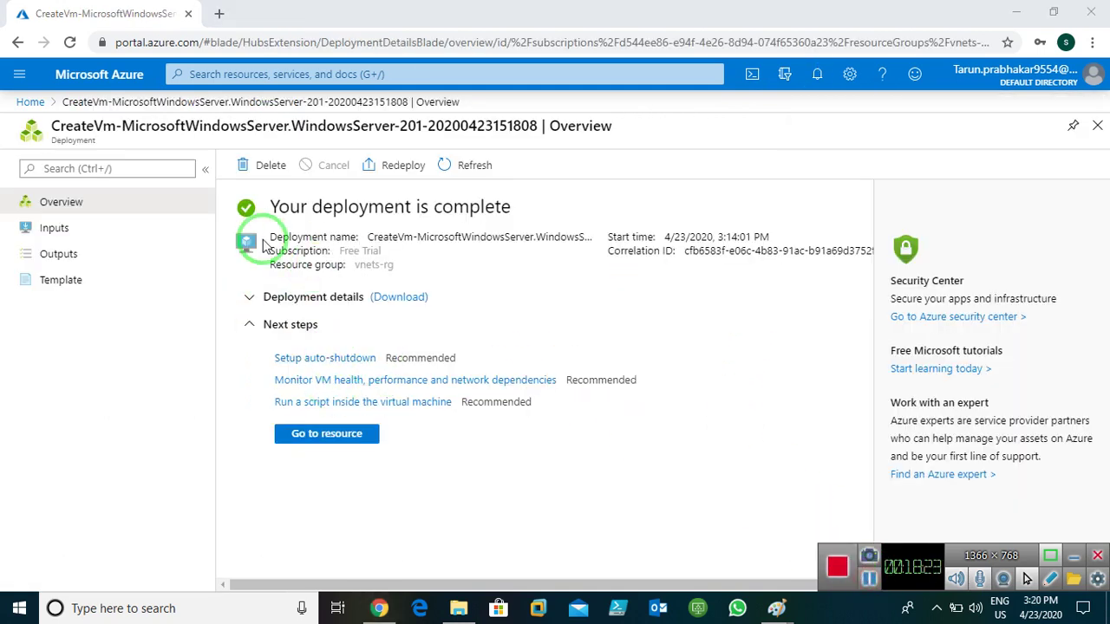
pyautogui.click(30, 101)
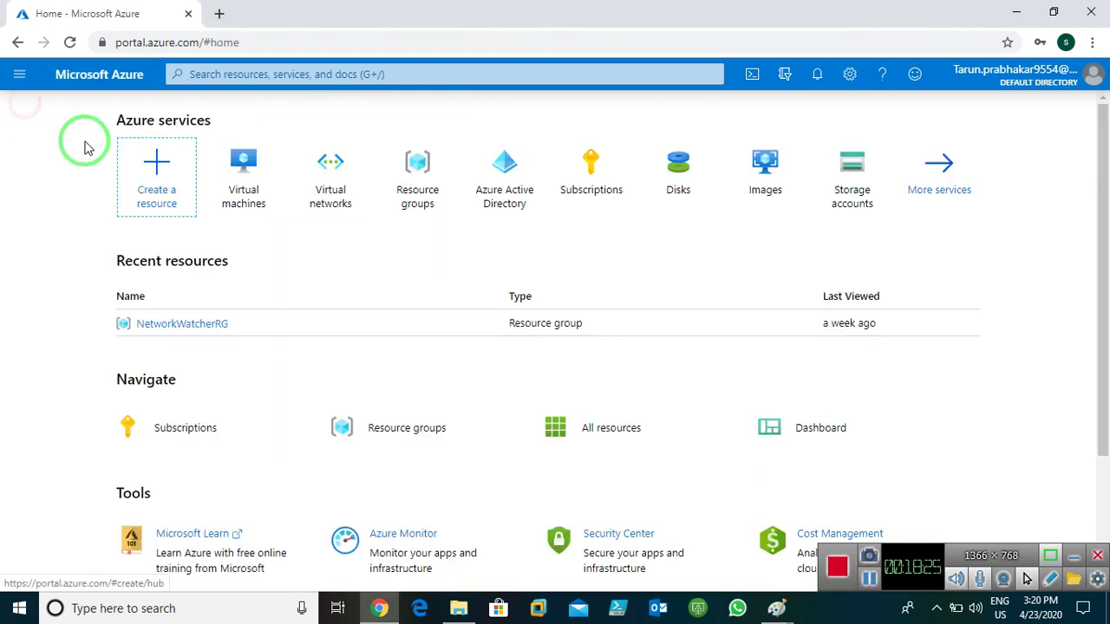
pyautogui.click(257, 191)
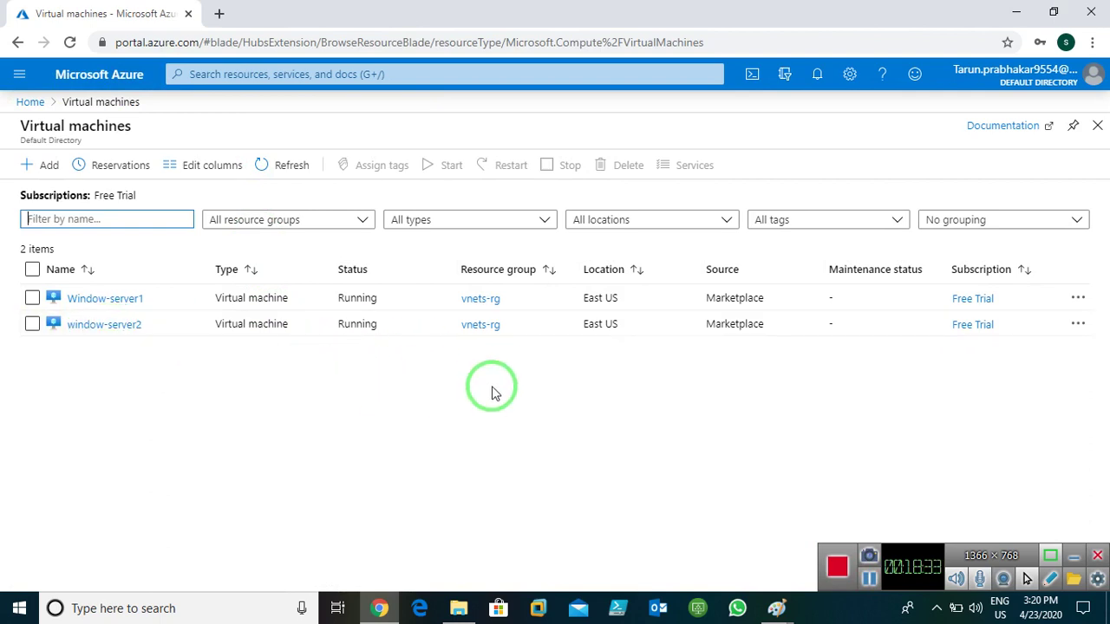
pyautogui.moveTo(775, 610)
pyautogui.click(801, 546)
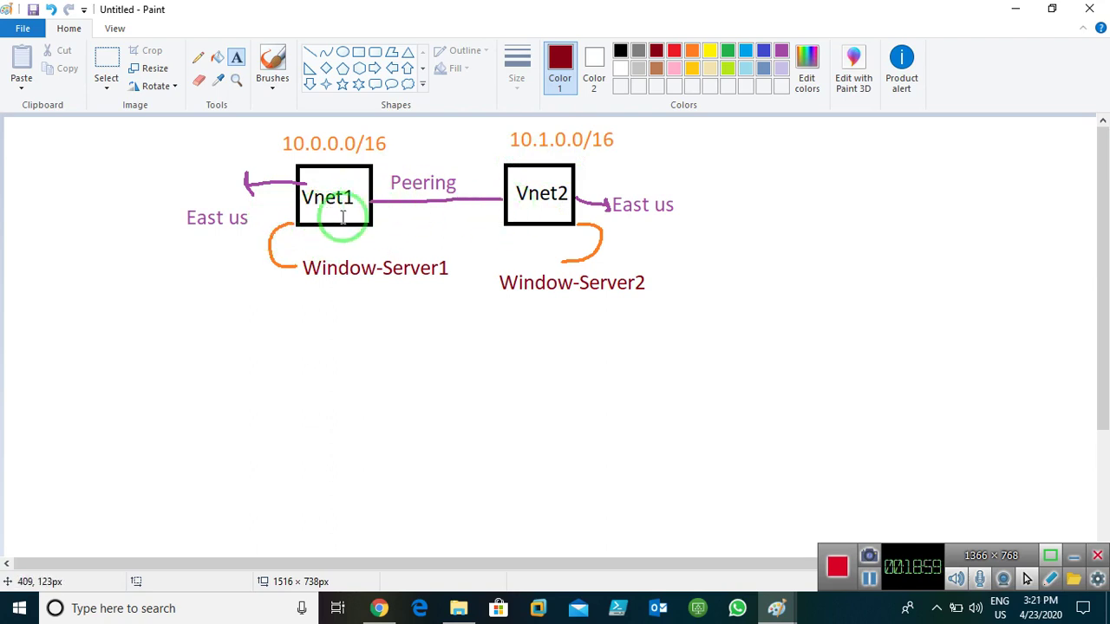
# - Minimise the Paint network diagram to bring the Azure portal back into view
pyautogui.click(1010, 15)
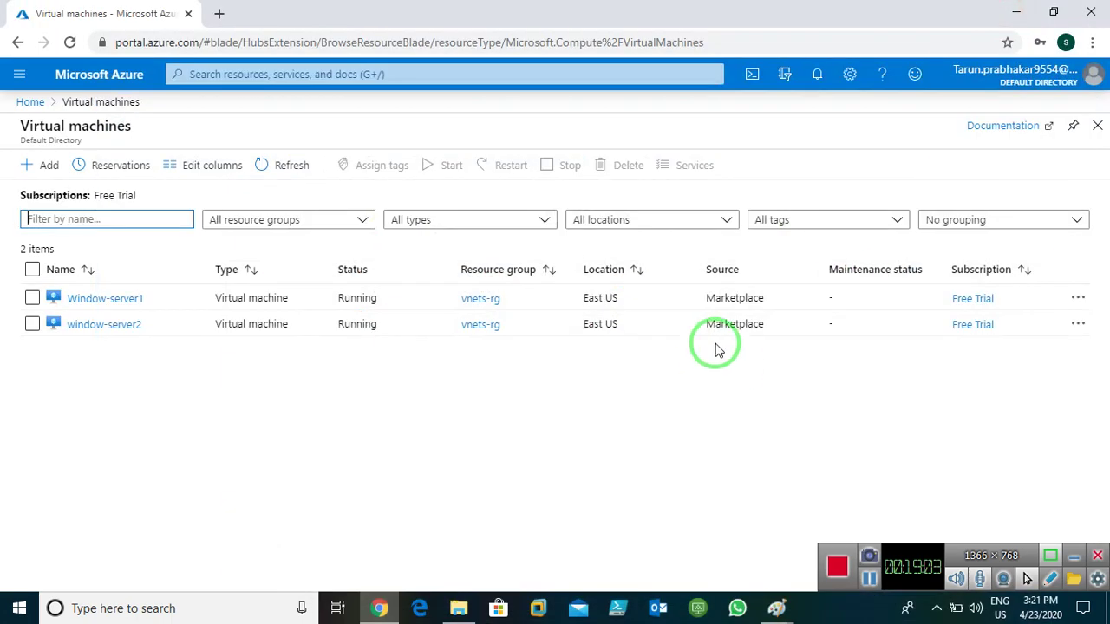
# - Go from Home through Virtual networks to vnet1's Peerings and begin adding a peering
pyautogui.click(30, 103)
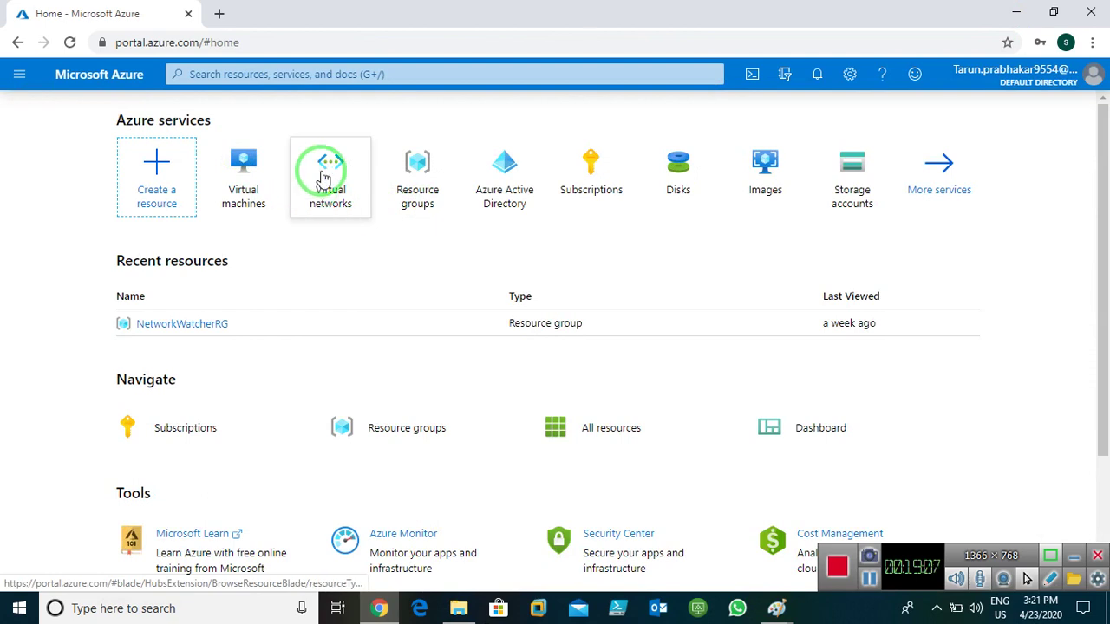
pyautogui.click(323, 178)
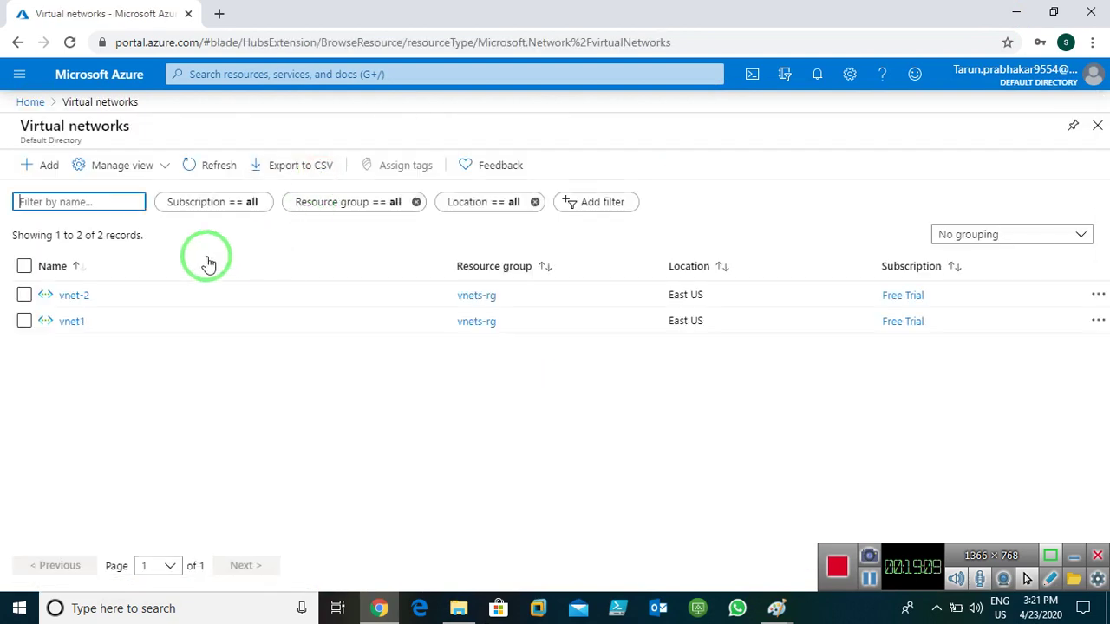
pyautogui.click(72, 322)
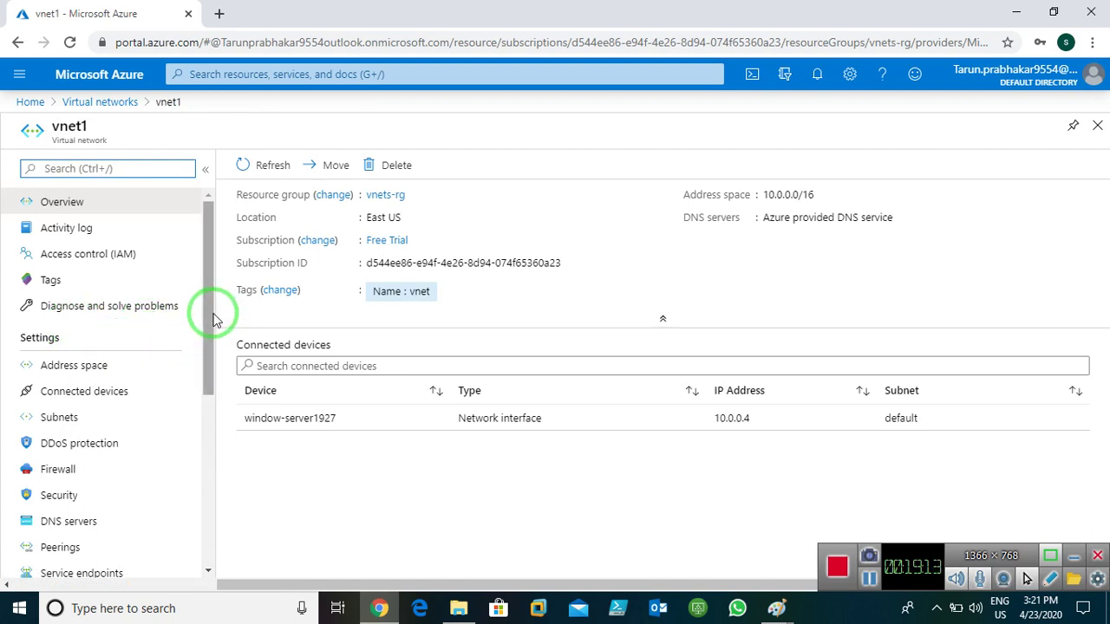
pyautogui.moveTo(214, 319); pyautogui.dragTo(211, 428)
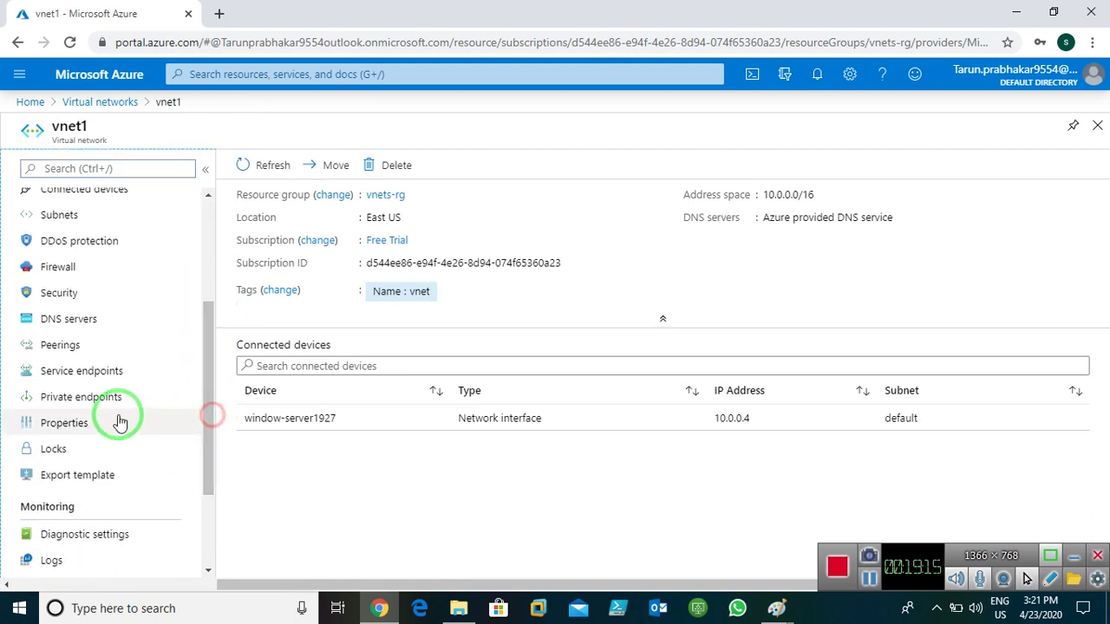
pyautogui.click(74, 350)
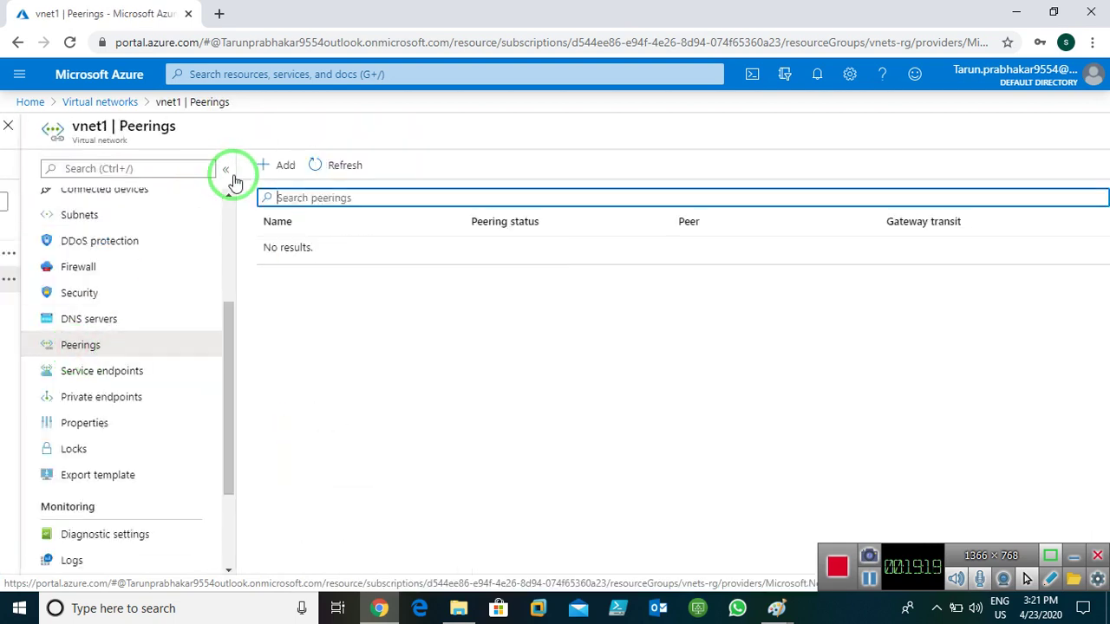
pyautogui.click(264, 165)
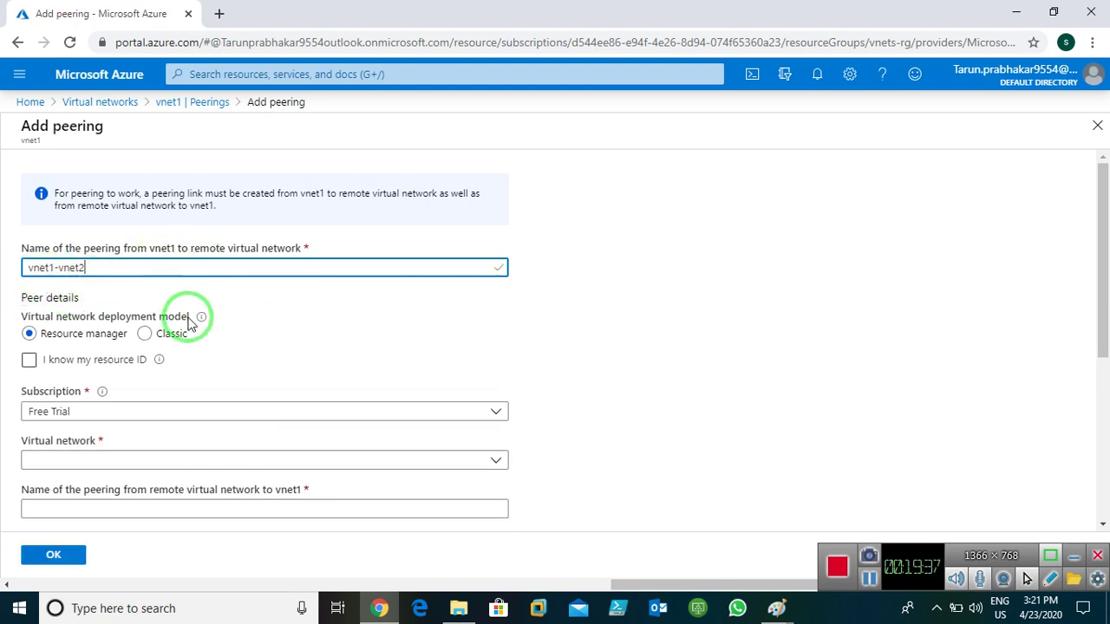
# - Select vnet-2 as the remote network and name the reverse peering vnet2-vnet1
pyautogui.click(408, 463)
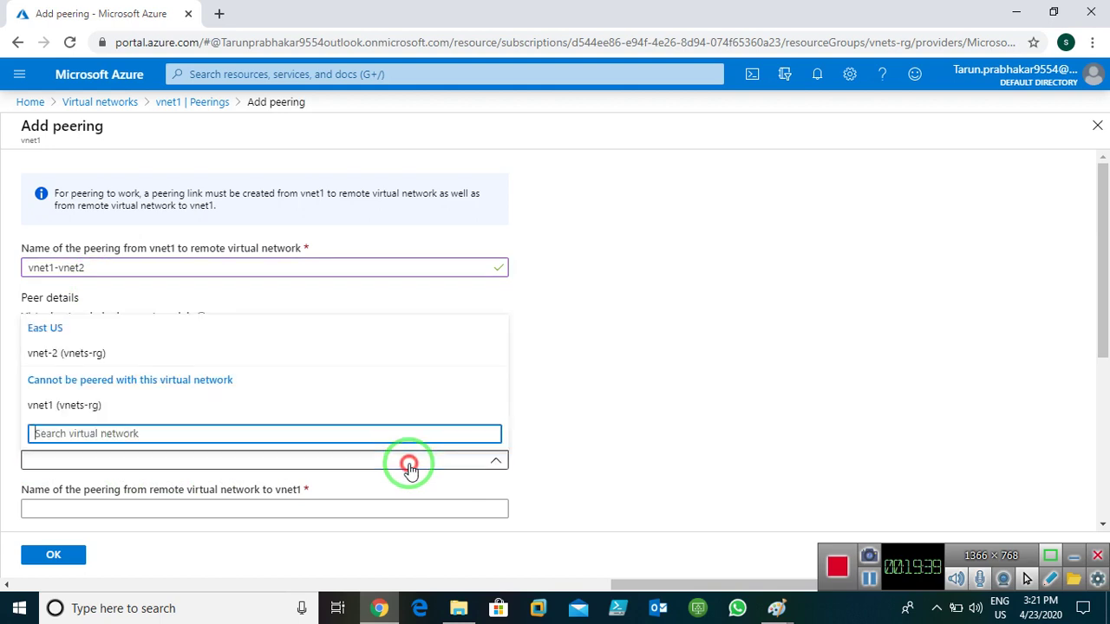
pyautogui.click(76, 355)
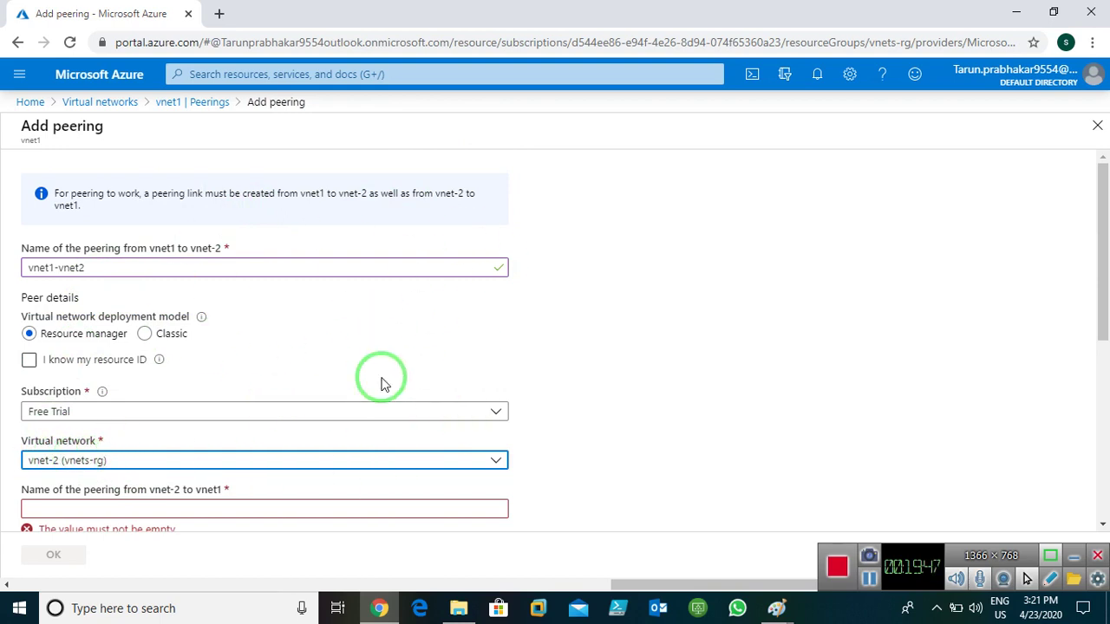
pyautogui.scroll(-2, 656, 362)
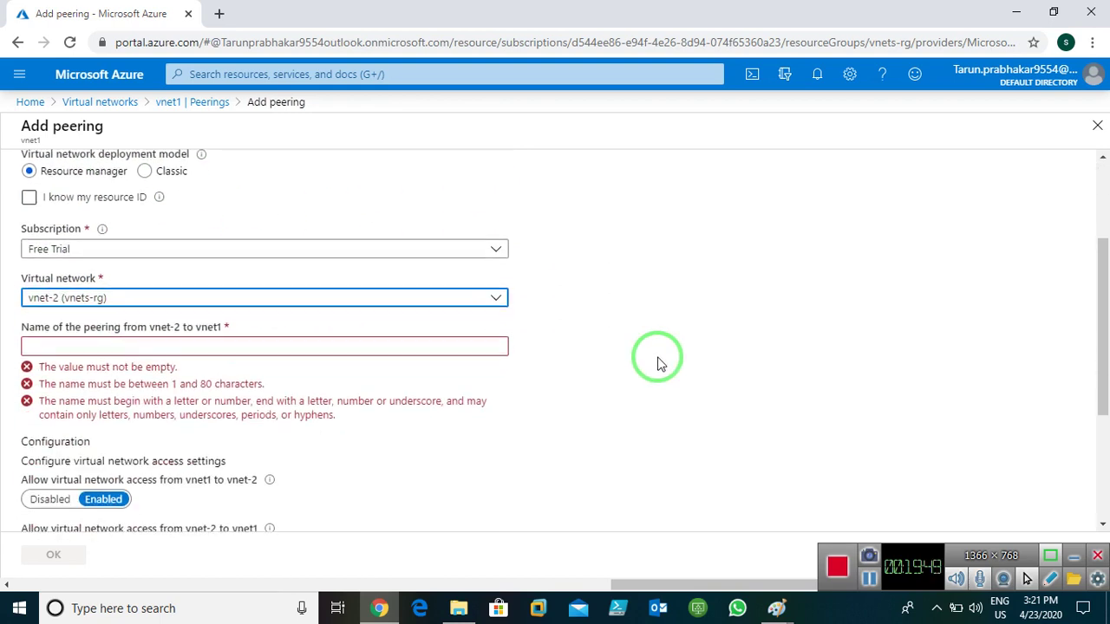
pyautogui.click(225, 348)
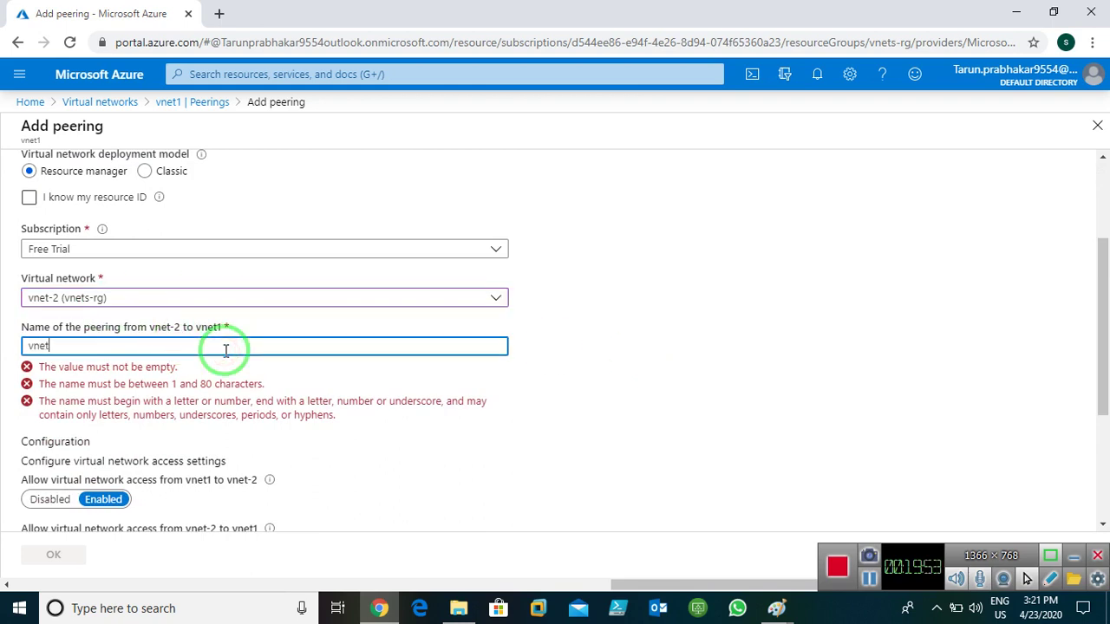
pyautogui.write('vnet2-vn')
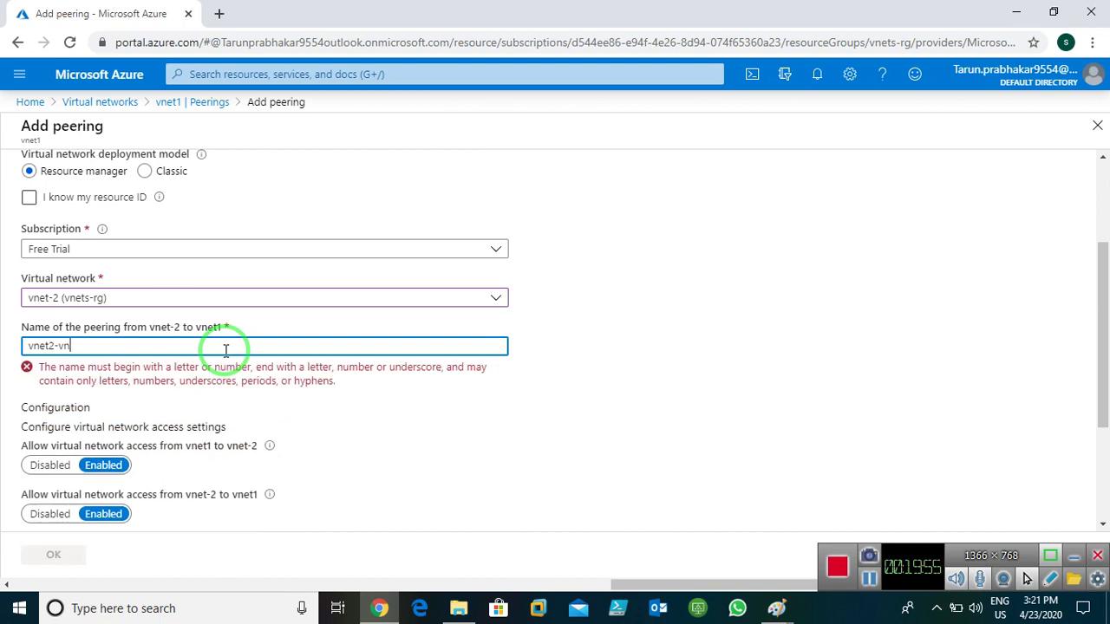
pyautogui.write('et1')
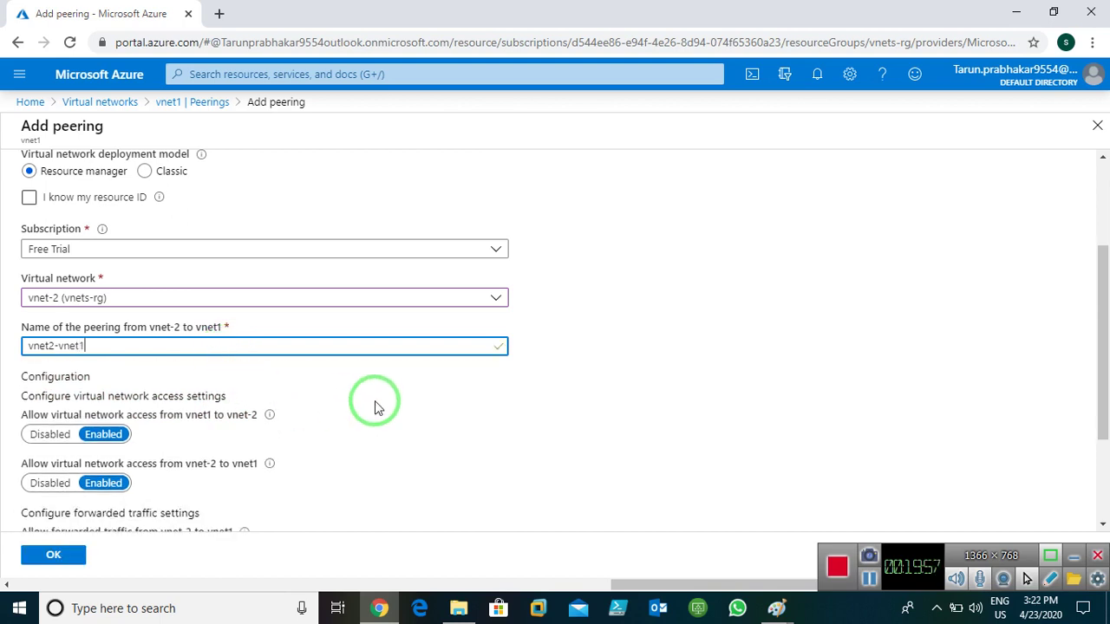
# - Allow forwarded traffic in both directions and create the two-way peering
pyautogui.scroll(-2, 374, 401)
pyautogui.scroll(2, 374, 401)
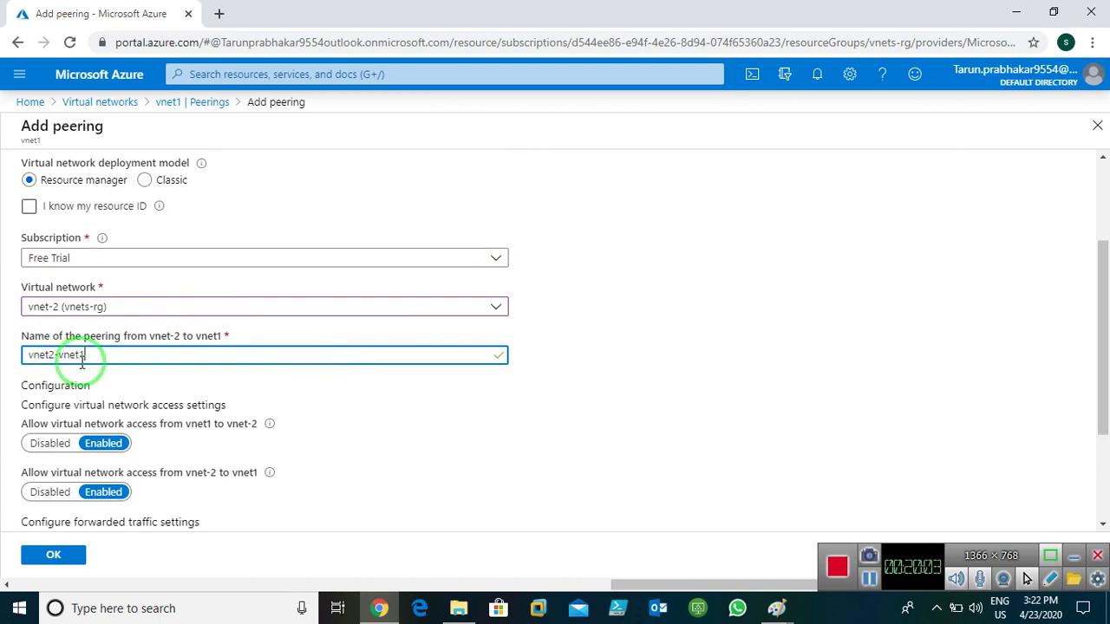
pyautogui.scroll(2, 83, 362)
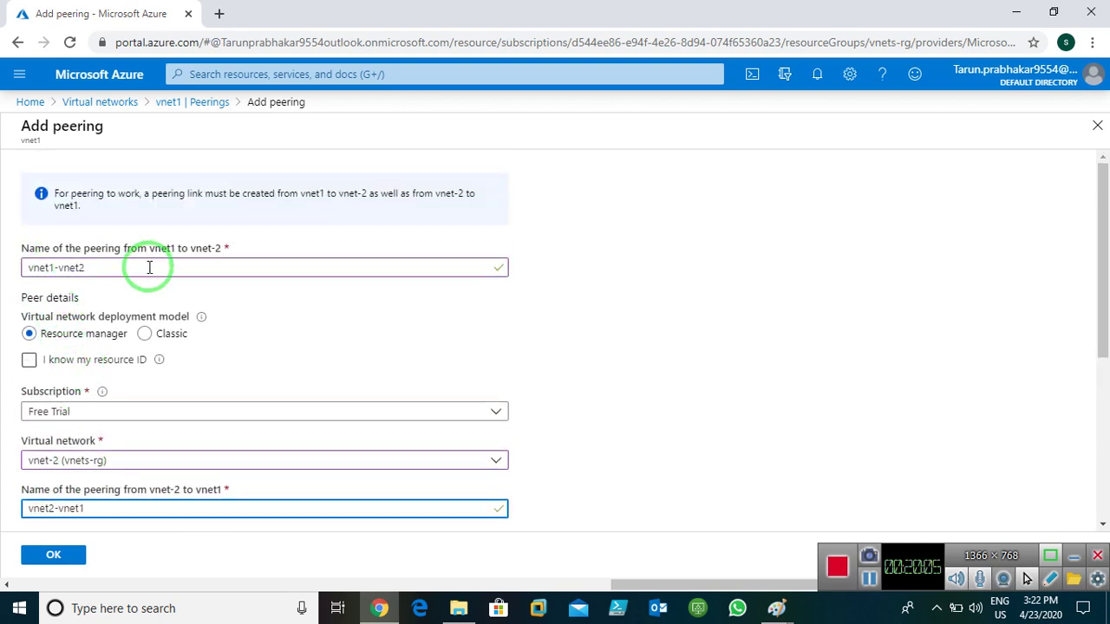
pyautogui.scroll(-2, 149, 267)
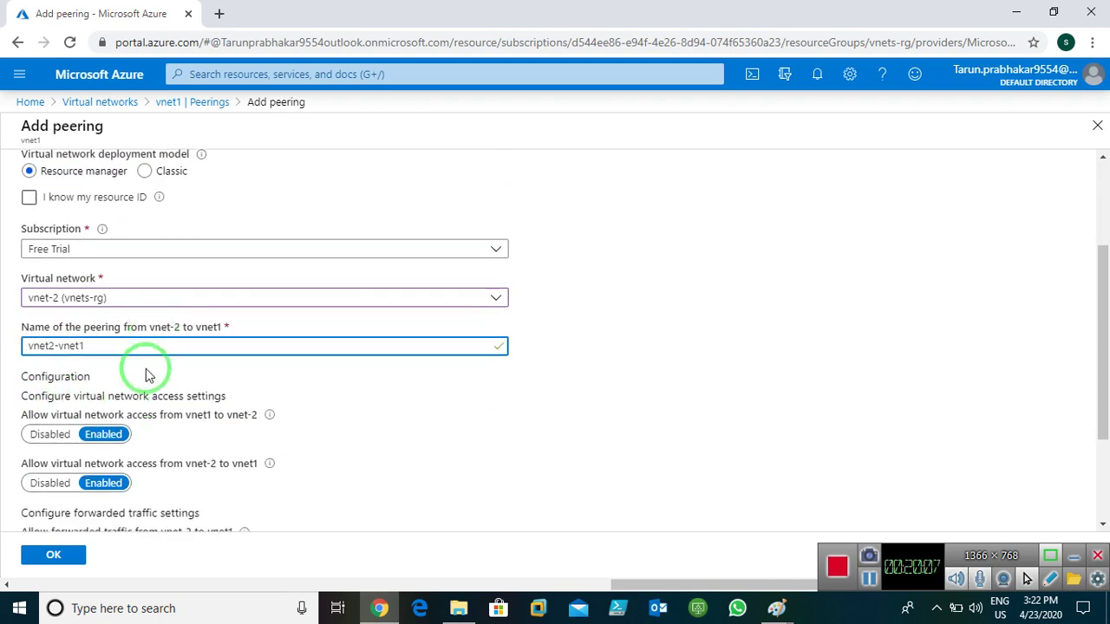
pyautogui.scroll(-2, 355, 372)
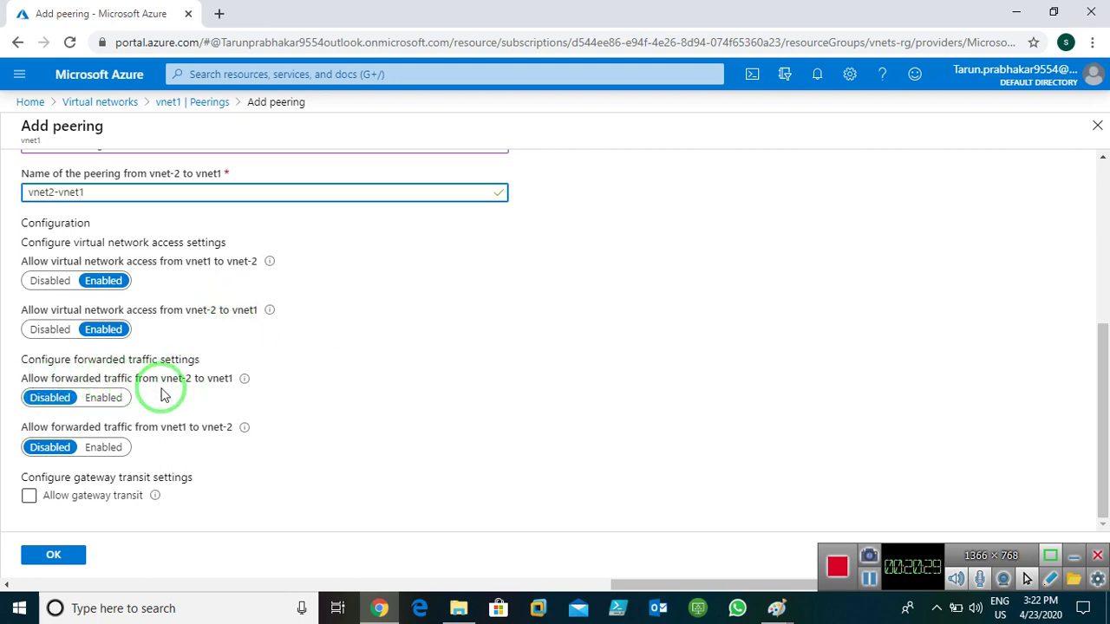
pyautogui.click(104, 401)
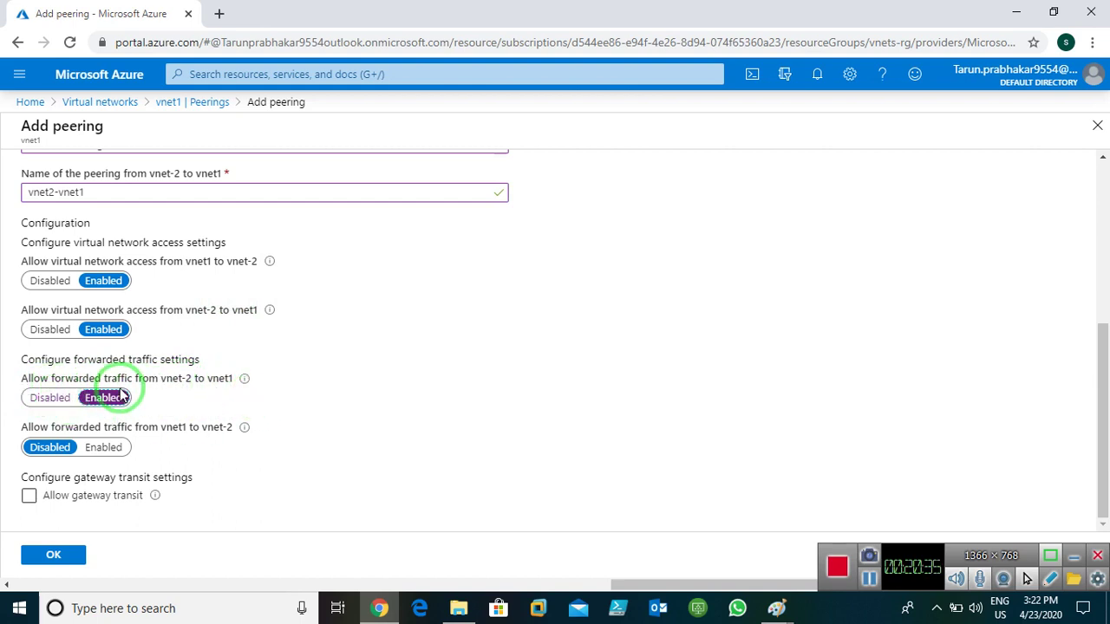
pyautogui.click(106, 447)
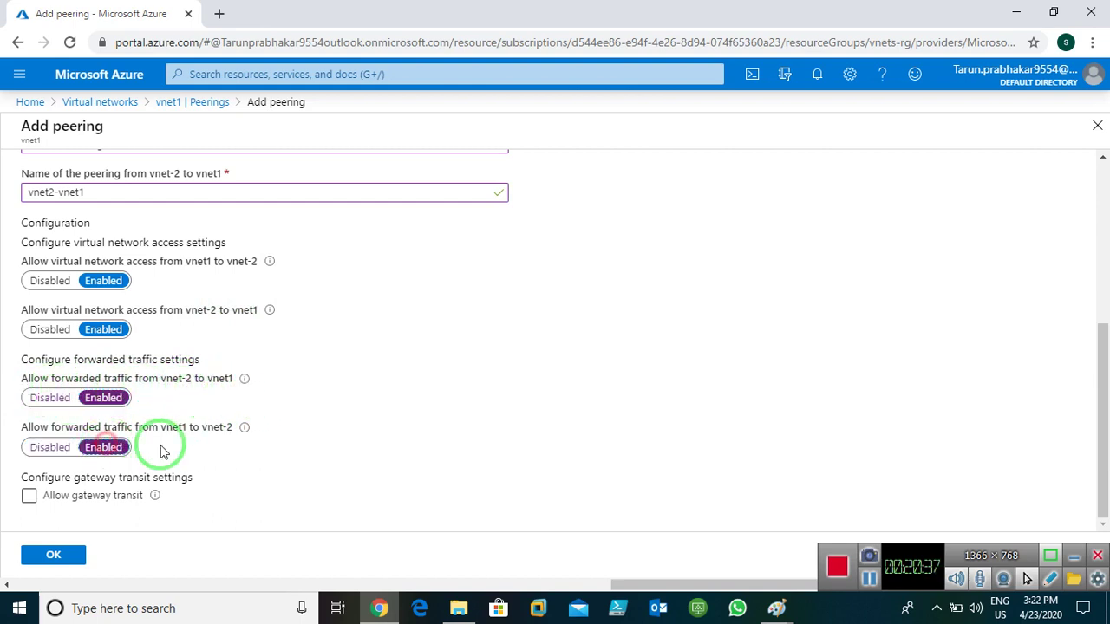
pyautogui.click(391, 377)
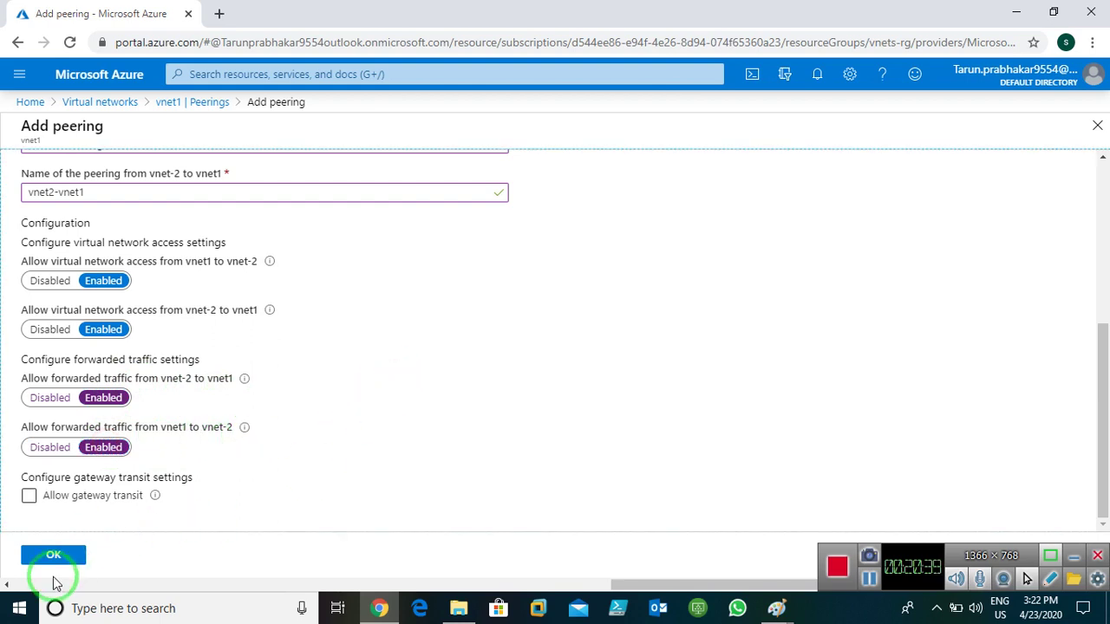
pyautogui.click(50, 556)
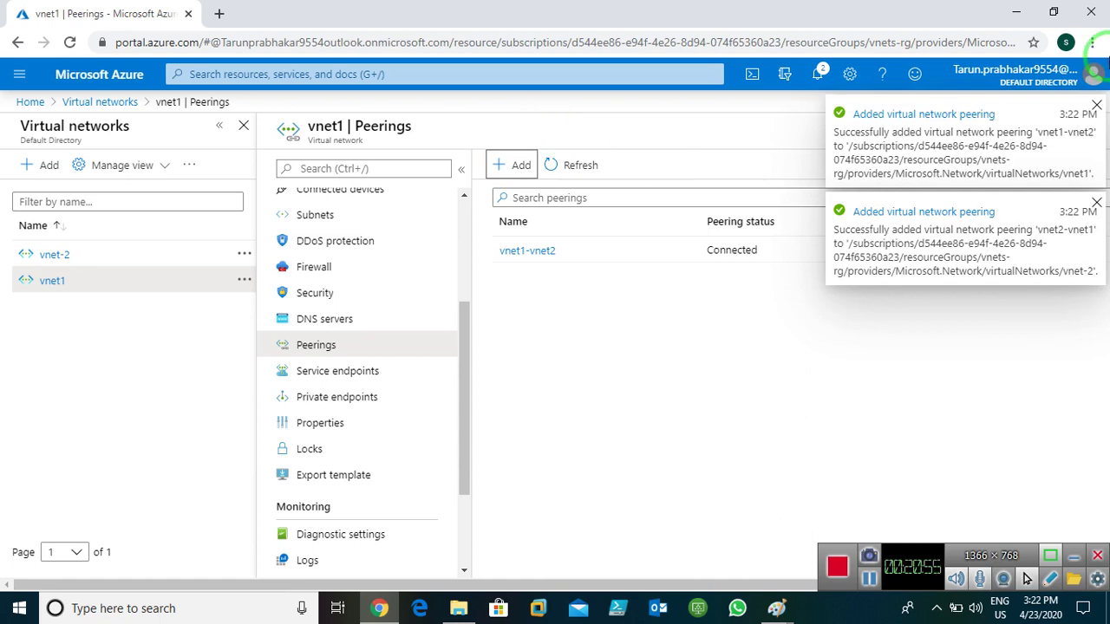
# - Dismiss the peering notifications and open vnet-2's Peerings page, showing vnet2-vnet1 Connected to vnet1
pyautogui.click(681, 357)
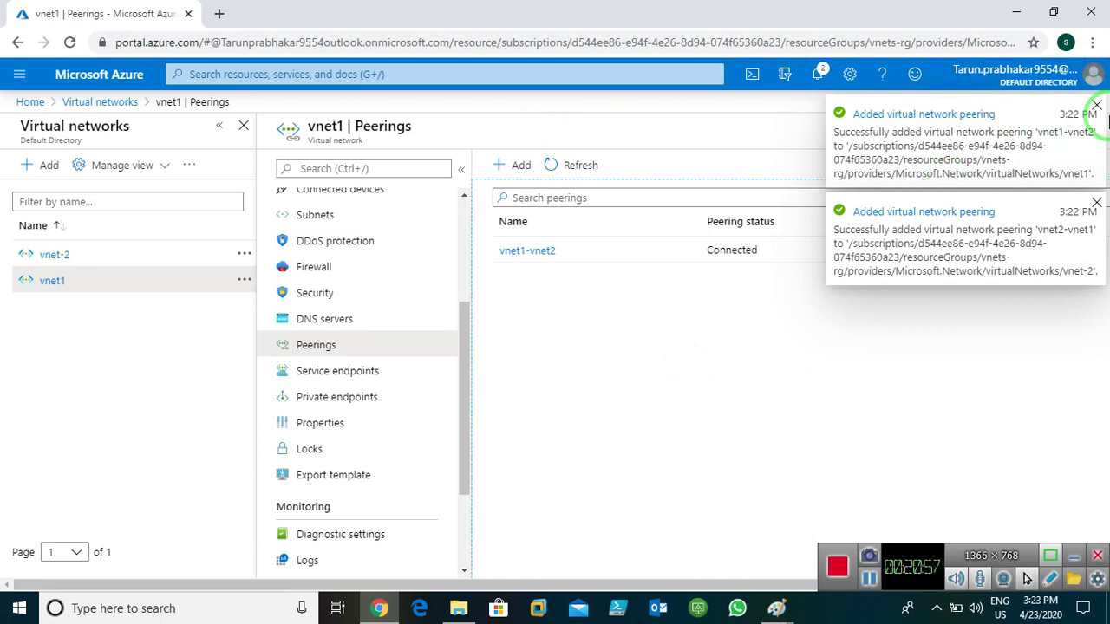
pyautogui.click(1097, 107)
pyautogui.click(1095, 111)
pyautogui.click(368, 160)
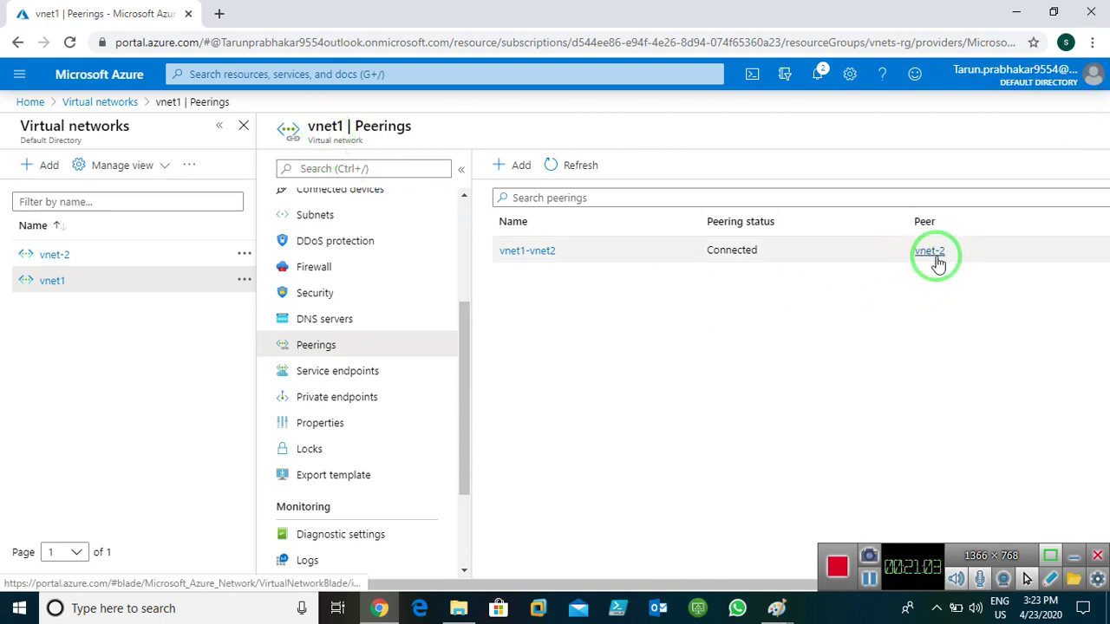
pyautogui.click(70, 102)
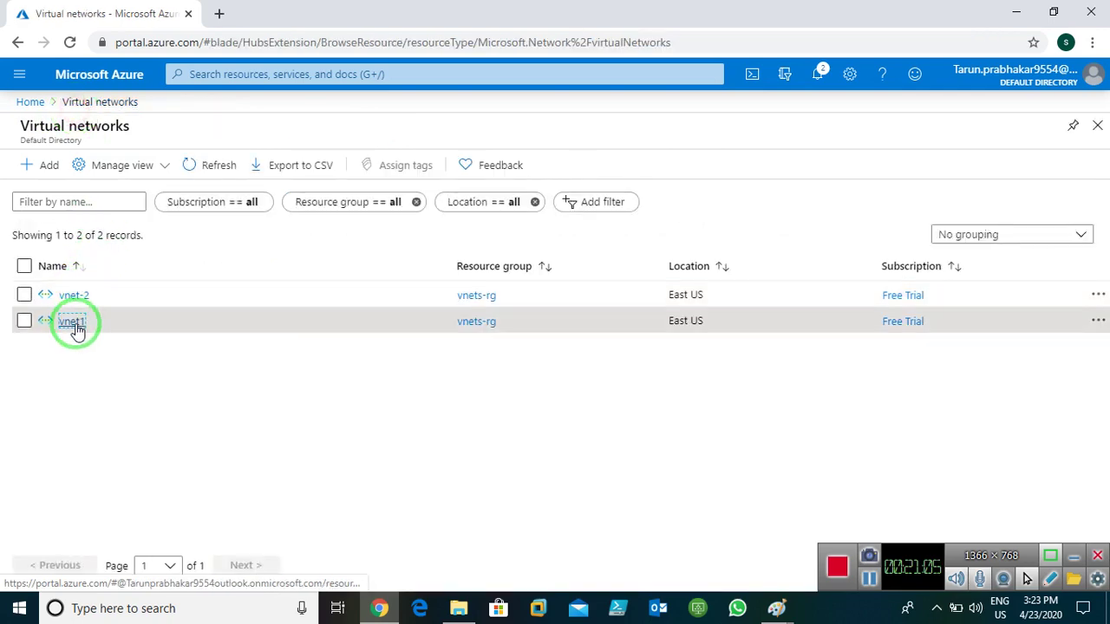
pyautogui.click(74, 296)
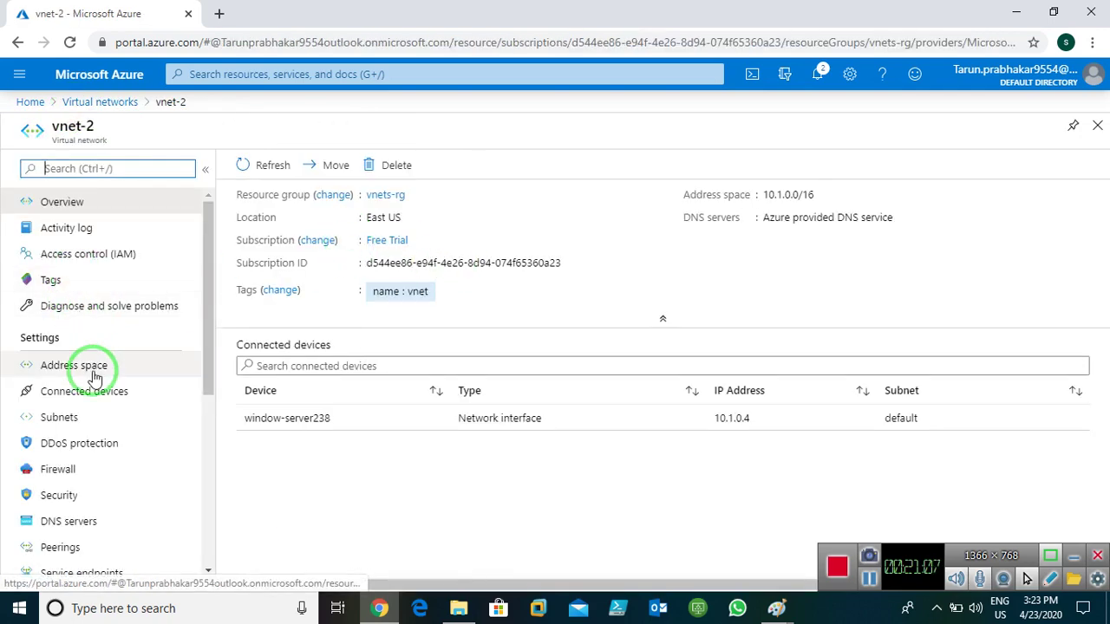
pyautogui.click(59, 544)
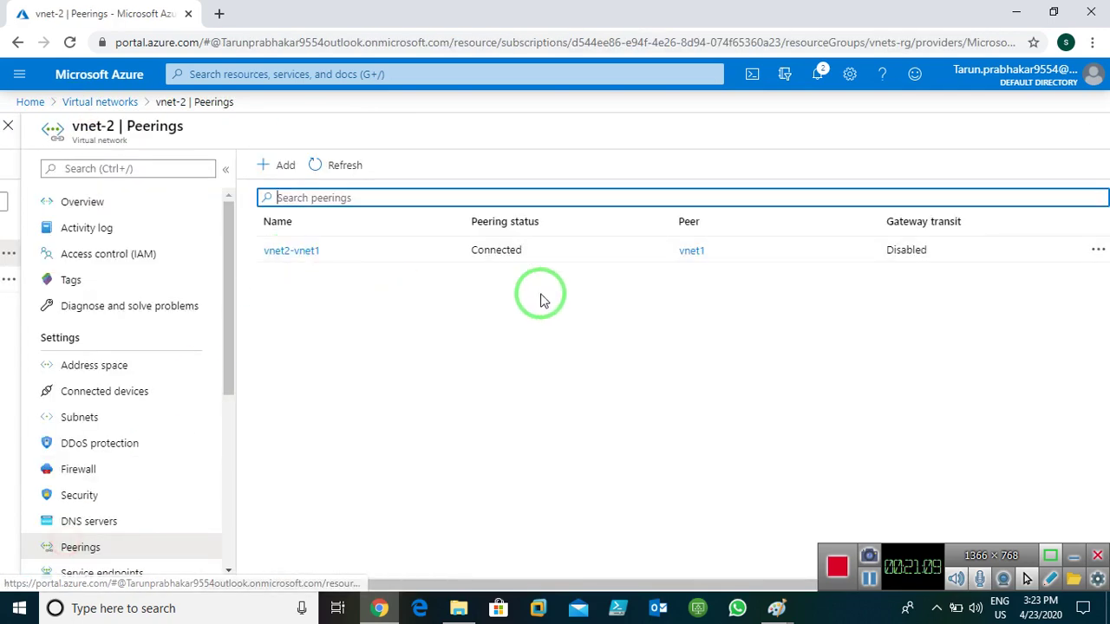
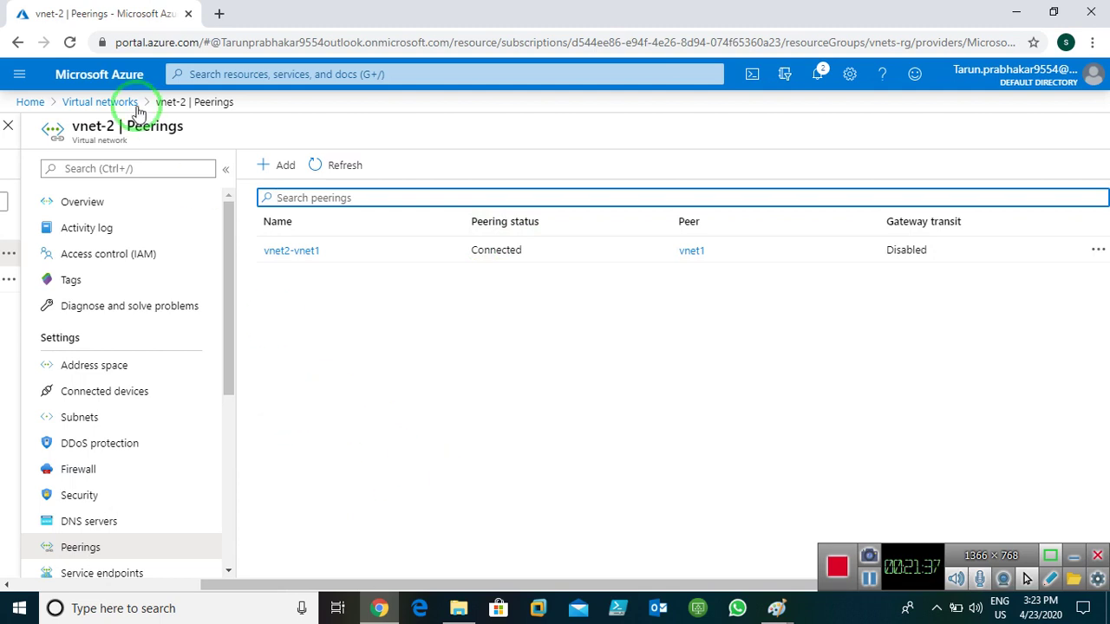
# - Open Window-server1 from the Virtual machines list to read its private IP, 10.0.0.4
pyautogui.click(19, 103)
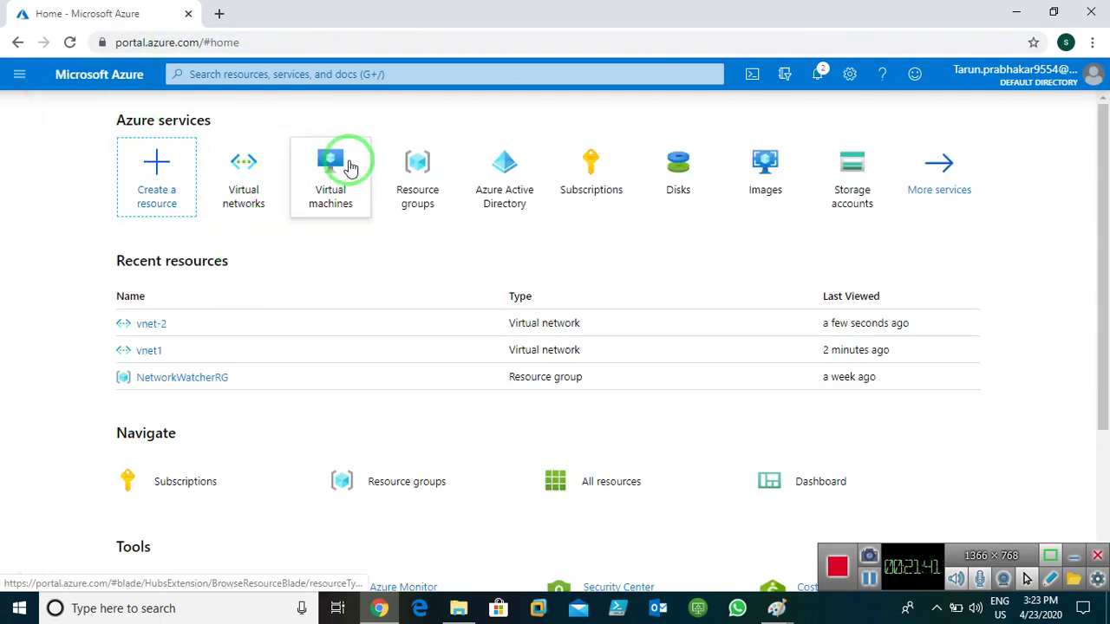
pyautogui.moveTo(351, 167)
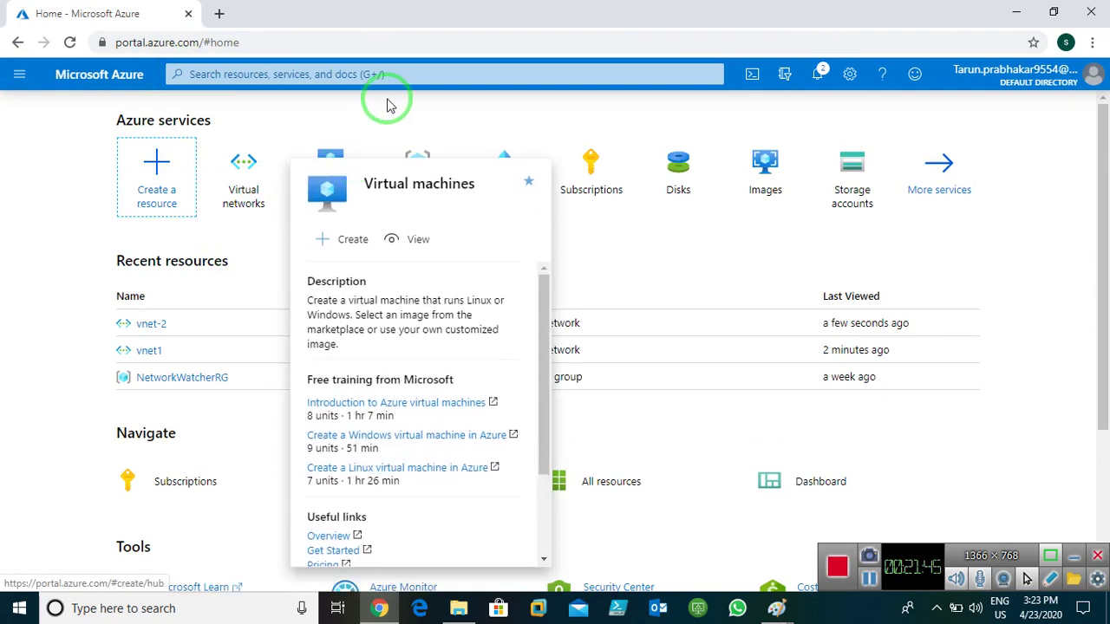
pyautogui.click(326, 178)
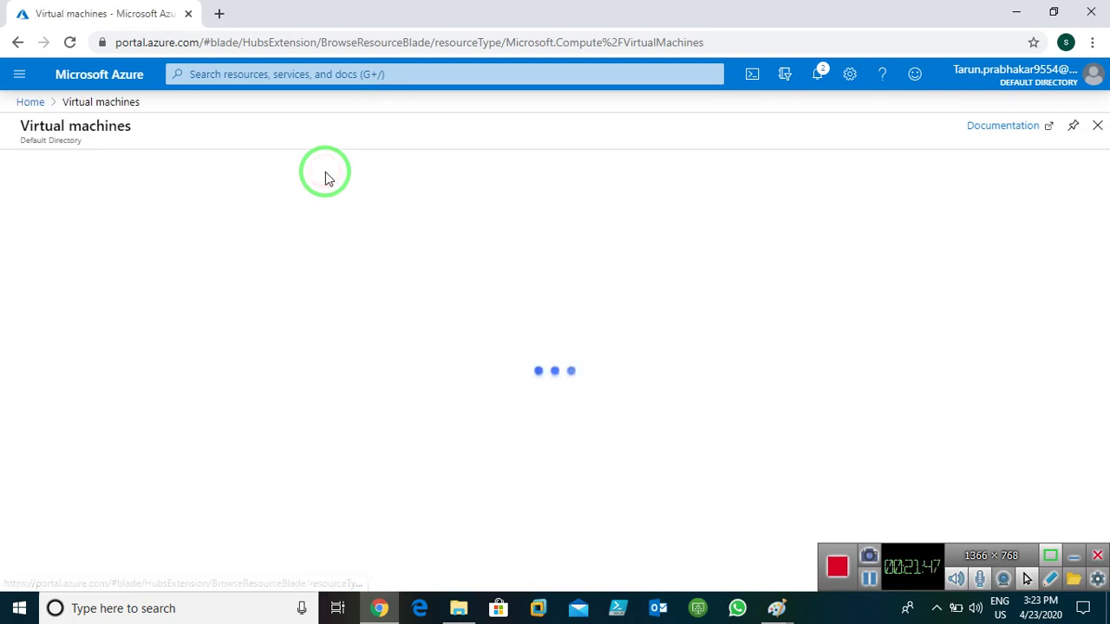
pyautogui.click(104, 301)
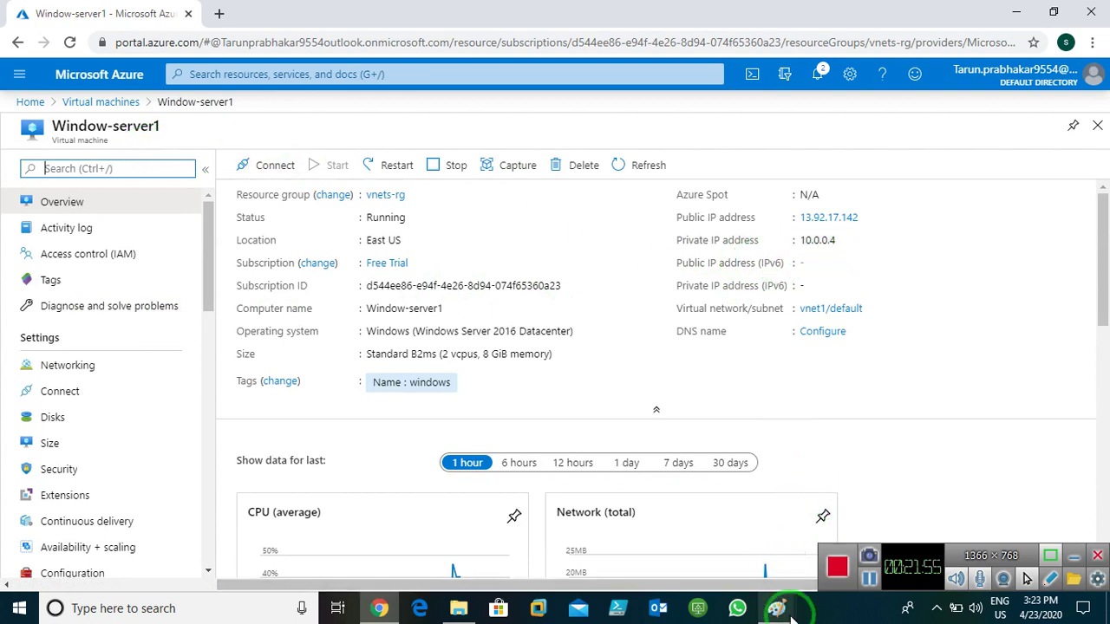
# - Label Window-Server1 with 10.0.0.4 in the Paint diagram
pyautogui.moveTo(776, 608)
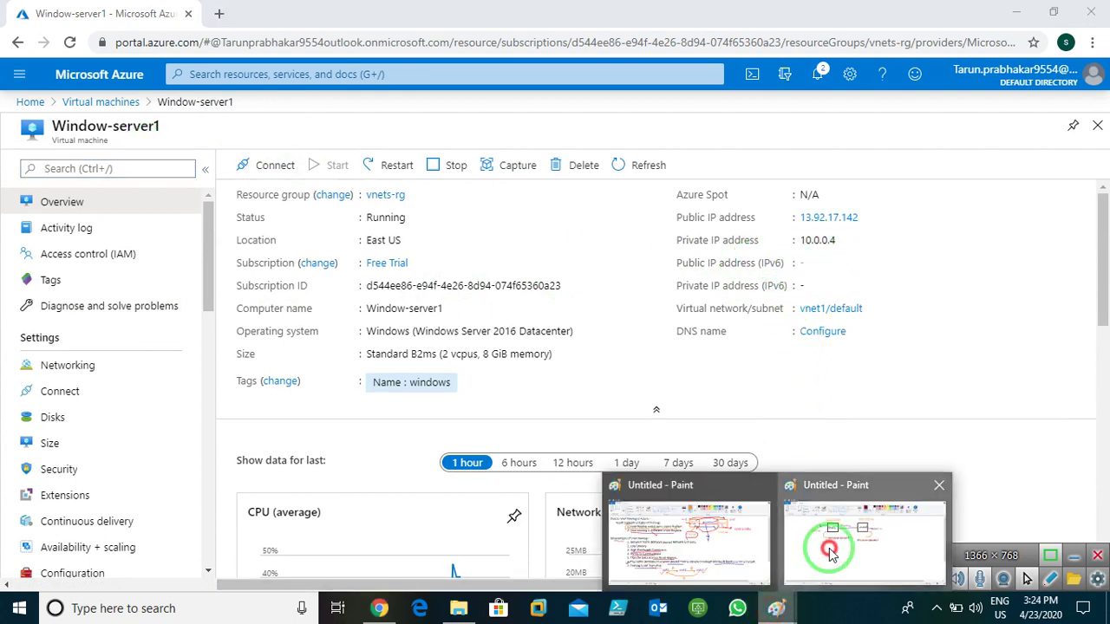
pyautogui.click(837, 538)
pyautogui.click(293, 295)
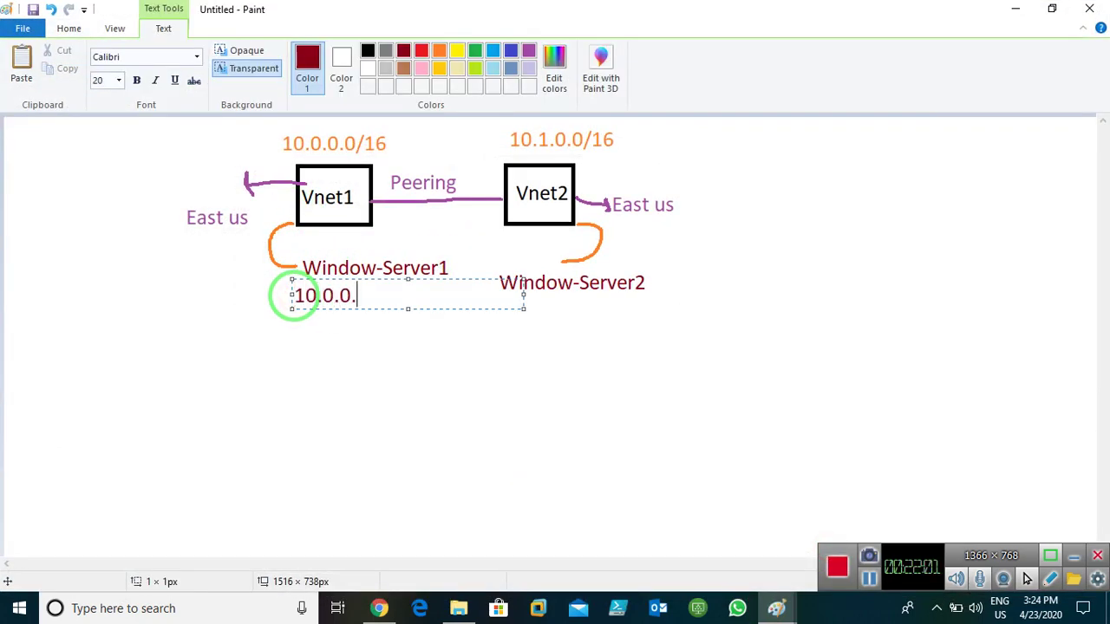
pyautogui.click(509, 384)
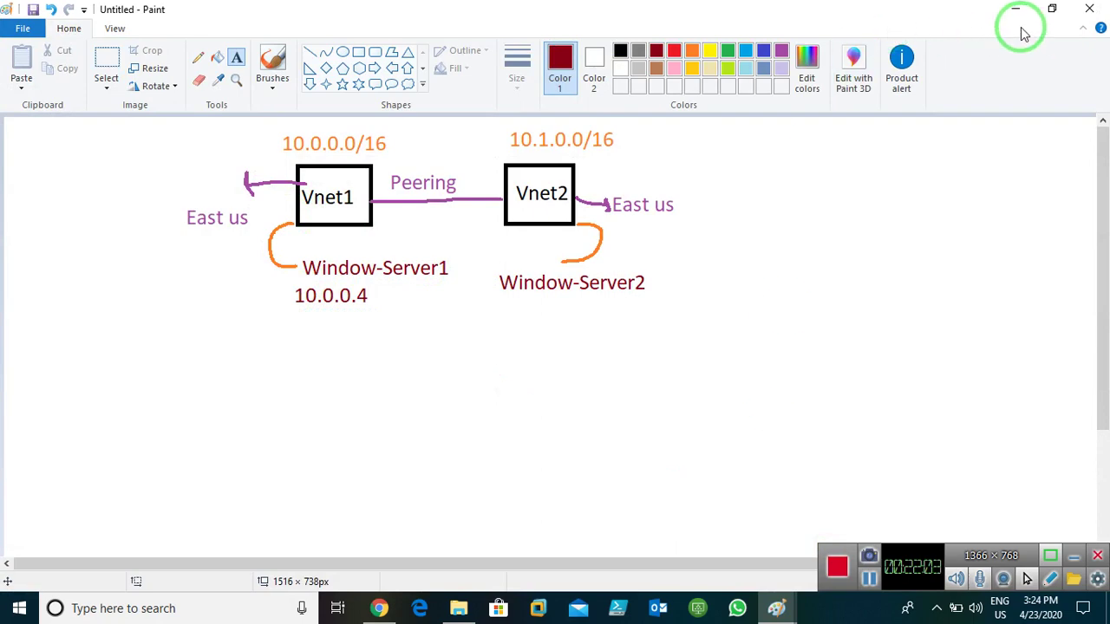
# - Open window-server2's overview in the portal to read its private IP
pyautogui.click(1016, 10)
pyautogui.click(79, 103)
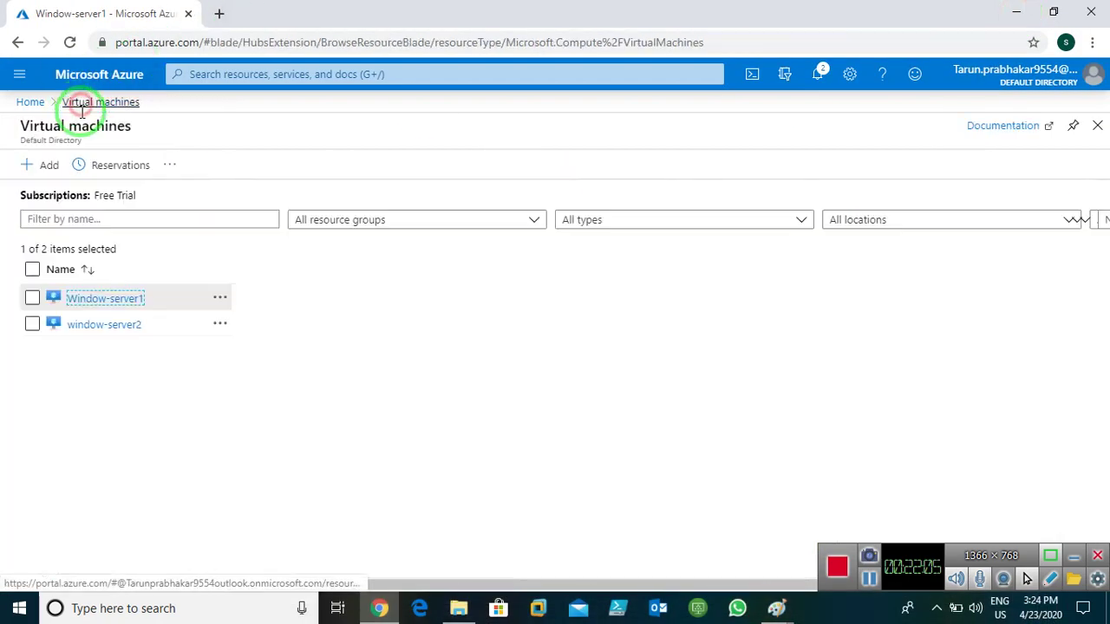
pyautogui.click(107, 332)
pyautogui.click(98, 326)
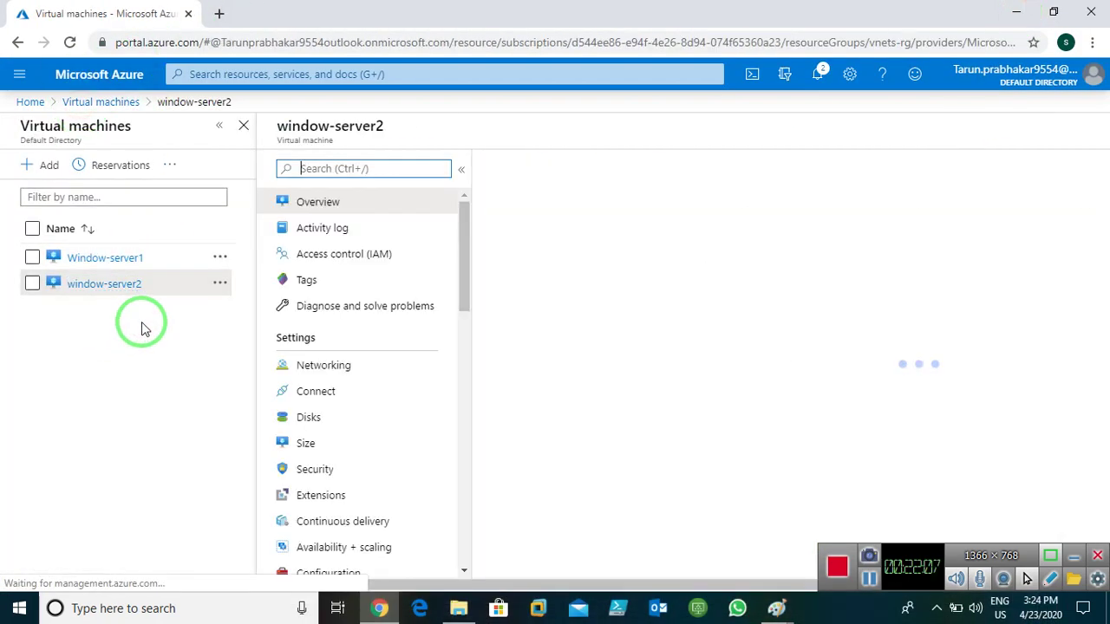
# - Label Window-Server2 with 10.1.0.4 in the Paint diagram
pyautogui.click(775, 602)
pyautogui.click(832, 546)
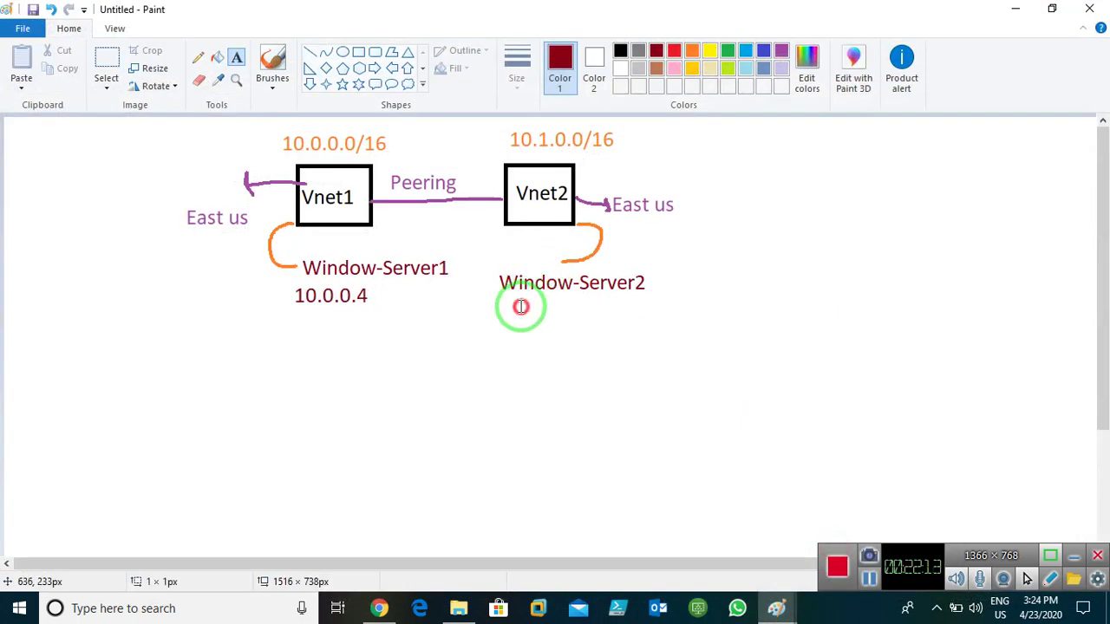
pyautogui.click(520, 306)
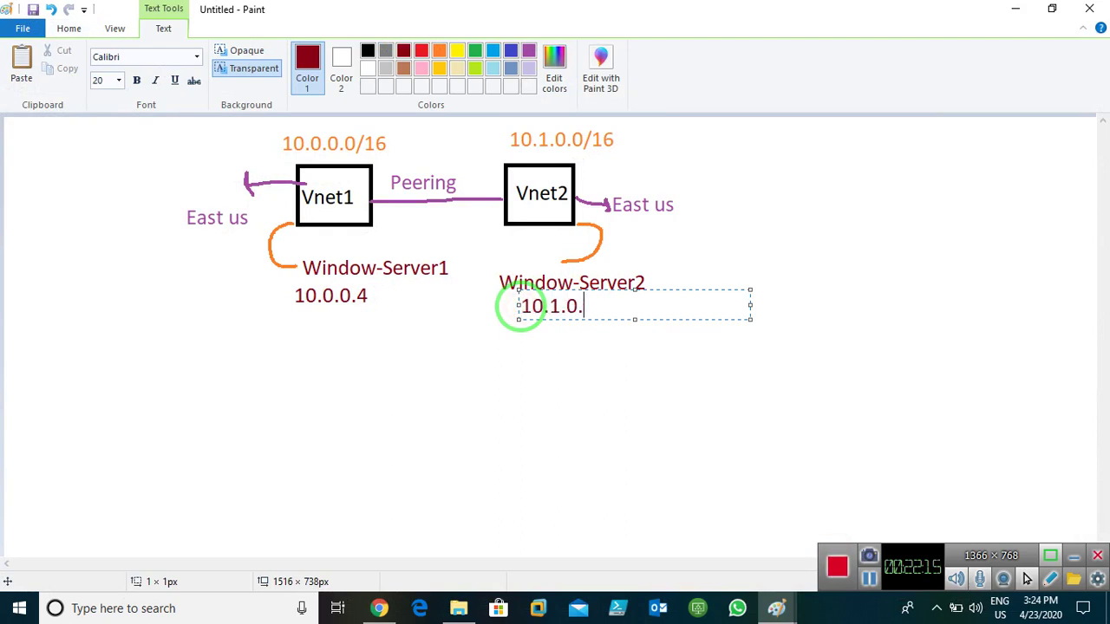
pyautogui.click(589, 413)
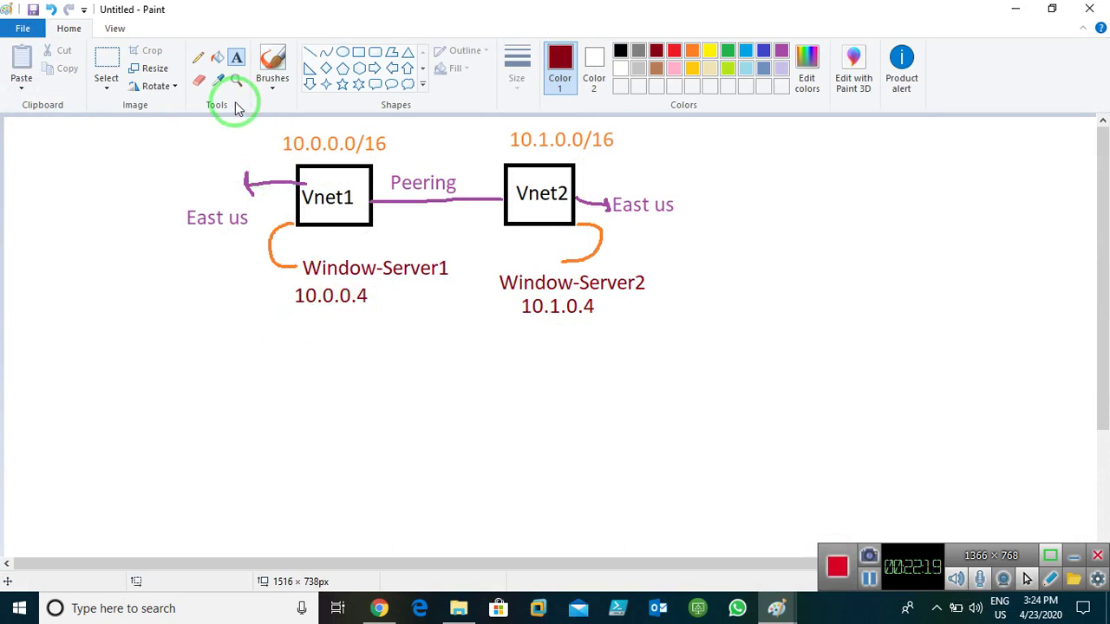
# - Draw red curved arrows between the two servers and circle Peering in red
pyautogui.click(198, 57)
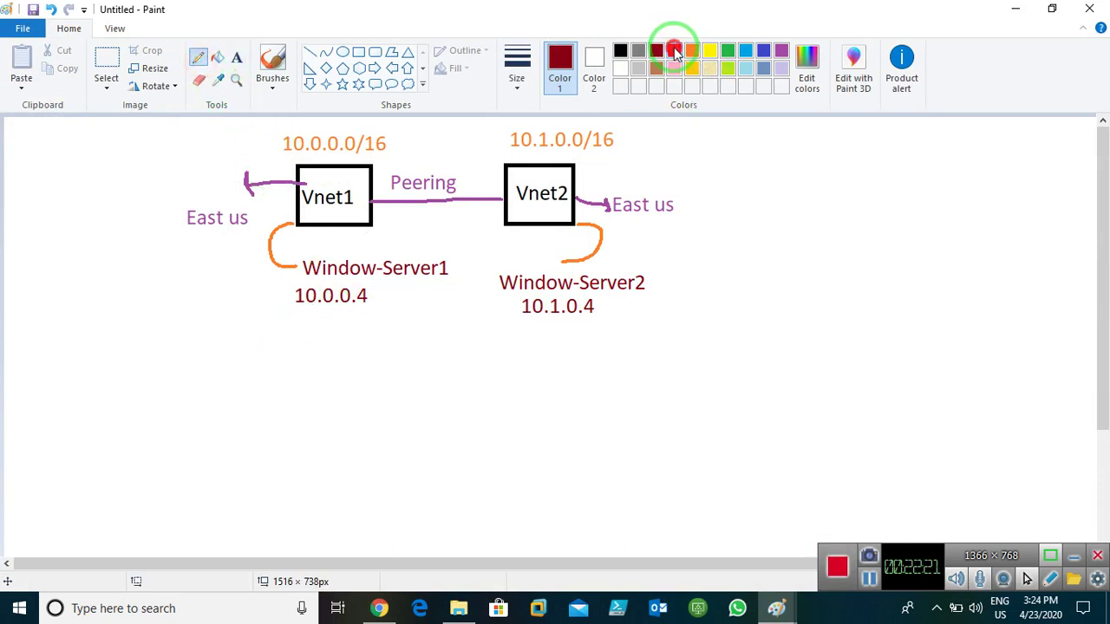
pyautogui.click(674, 52)
pyautogui.moveTo(339, 321)
pyautogui.mouseDown()
pyautogui.moveTo(439, 359)
pyautogui.moveTo(557, 354)
pyautogui.moveTo(455, 426)
pyautogui.moveTo(314, 352)
pyautogui.moveTo(307, 376)
pyautogui.moveTo(322, 342)
pyautogui.moveTo(344, 345)
pyautogui.mouseUp()
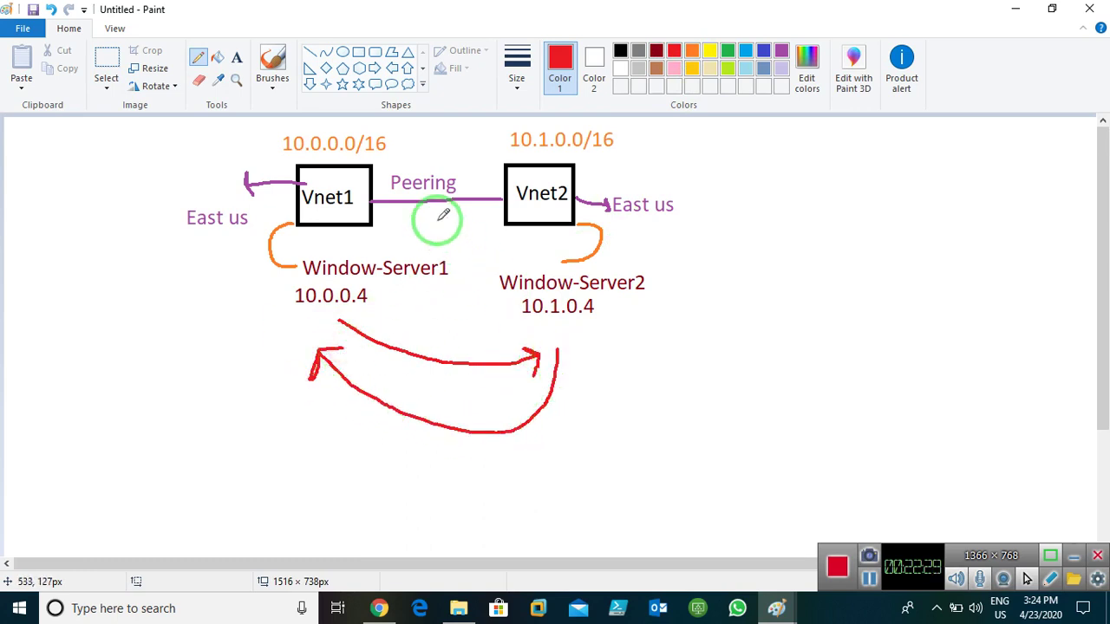
pyautogui.moveTo(463, 177)
pyautogui.mouseDown()
pyautogui.moveTo(416, 159)
pyautogui.moveTo(396, 188)
pyautogui.moveTo(454, 192)
pyautogui.moveTo(462, 172)
pyautogui.mouseUp()
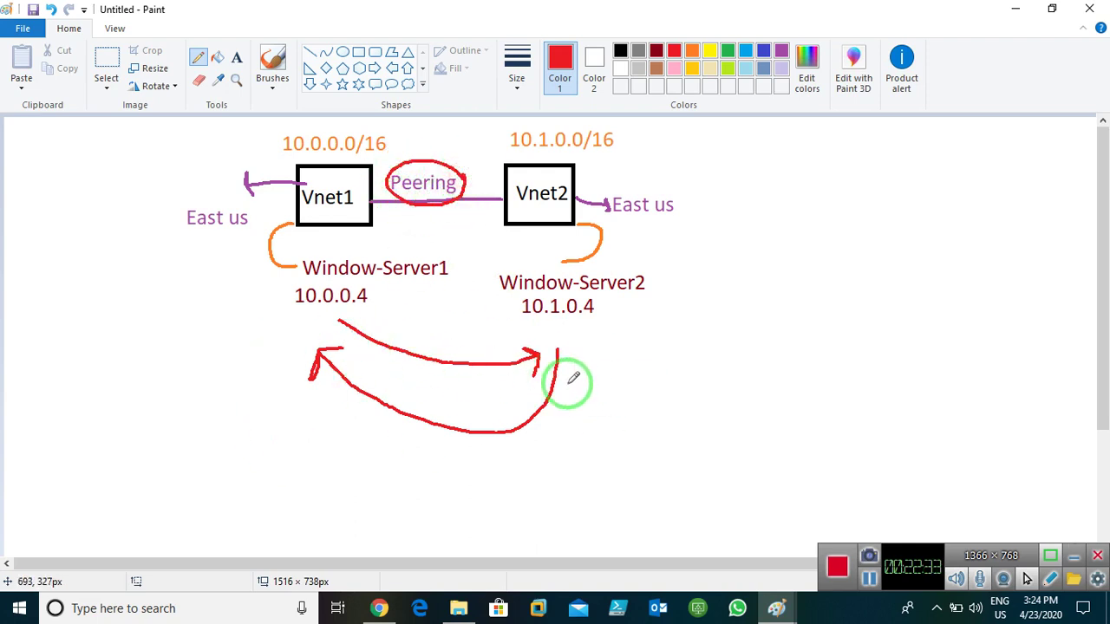
pyautogui.click(1012, 10)
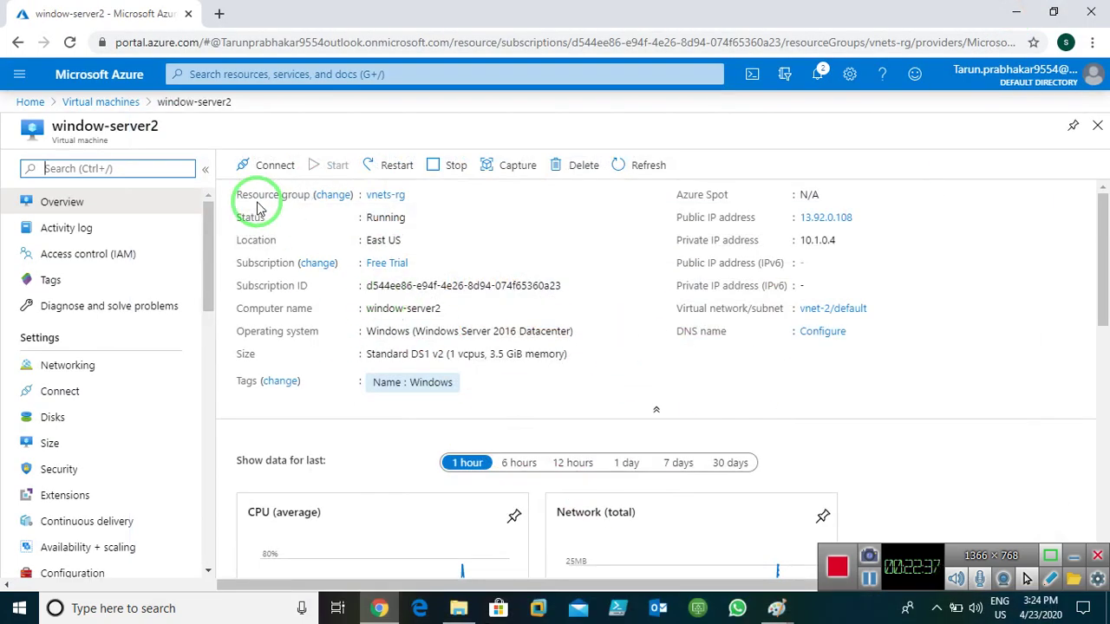
# - Download the RDP connection file for Window-server1
pyautogui.click(94, 105)
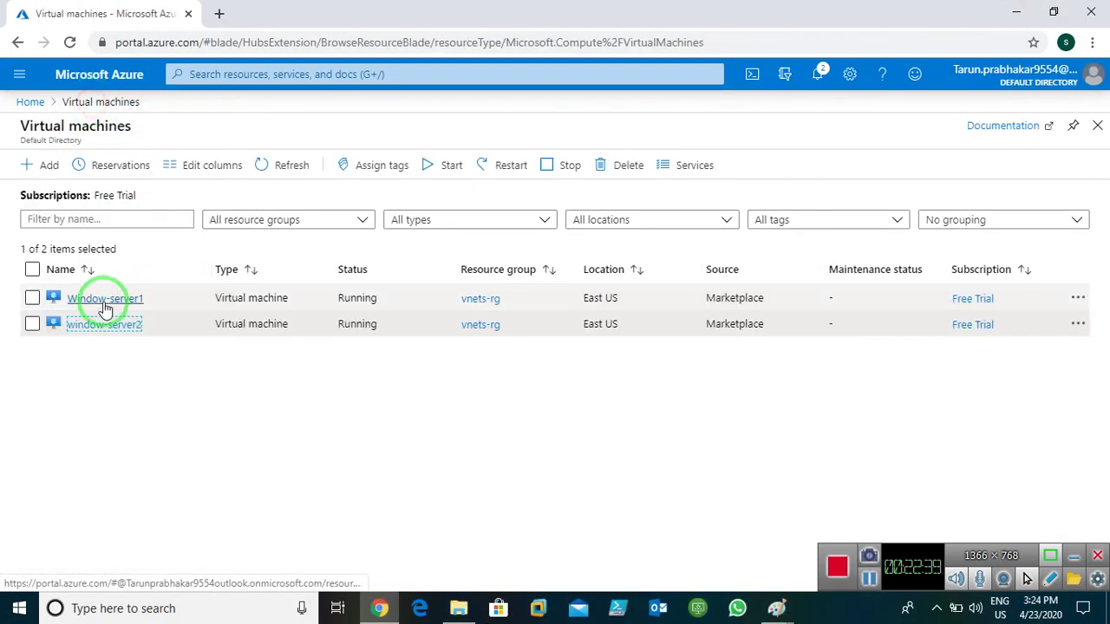
pyautogui.click(87, 297)
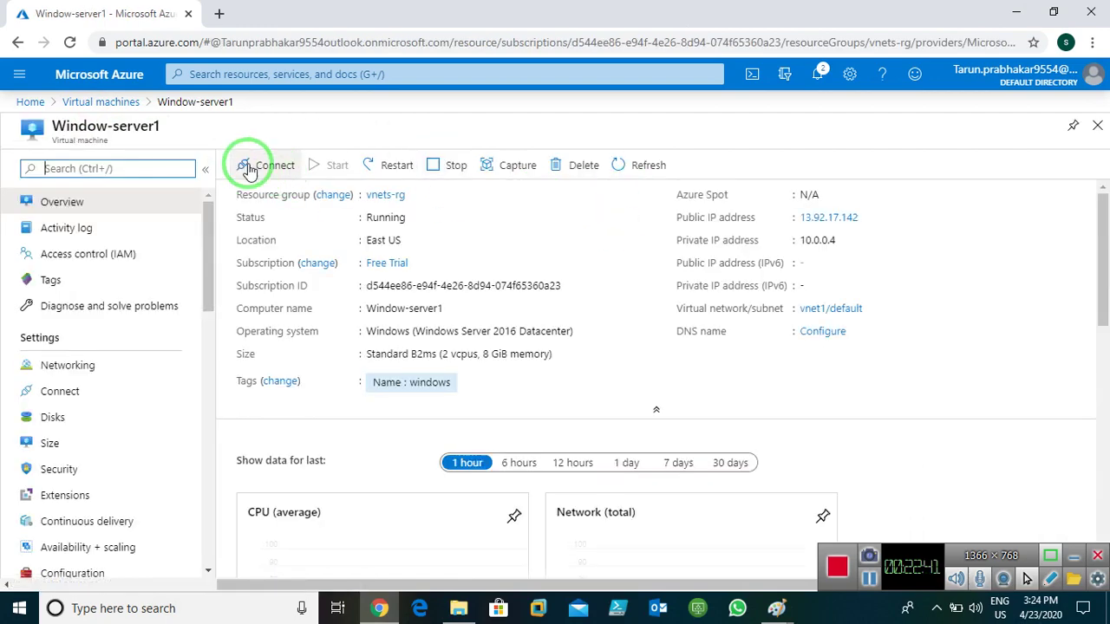
pyautogui.click(265, 166)
pyautogui.click(291, 197)
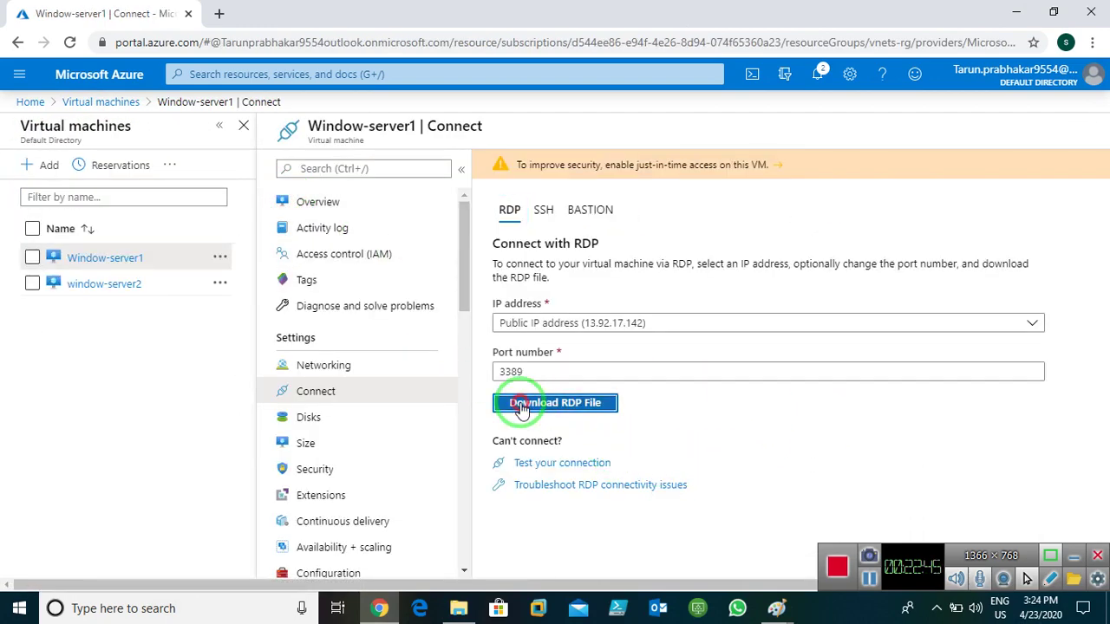
pyautogui.click(520, 410)
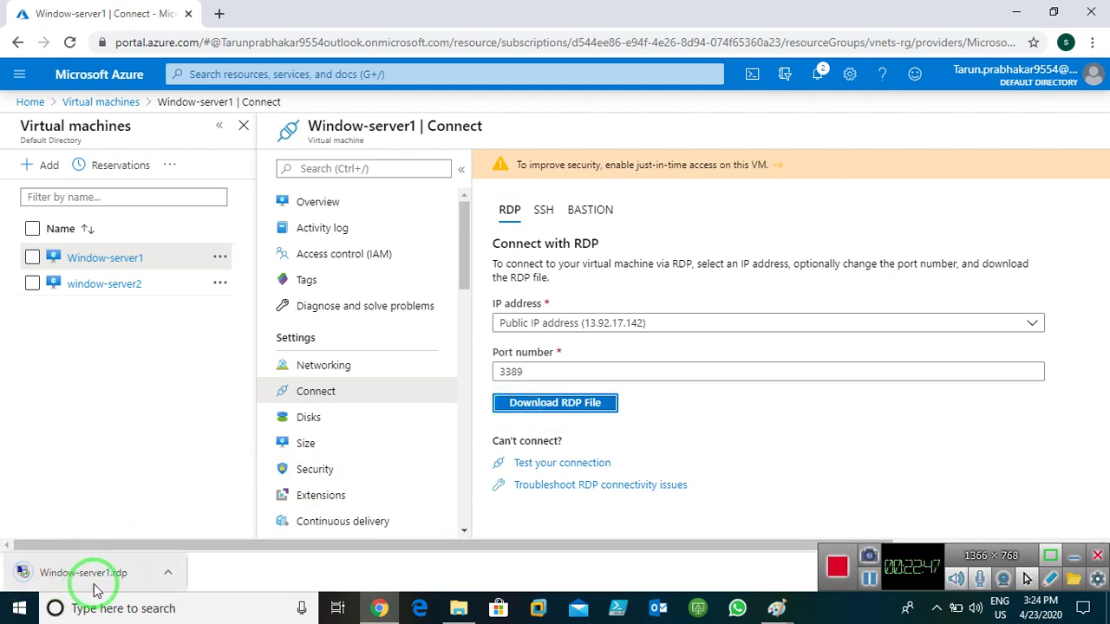
# - Download window-server2's RDP file, then launch the Window-server1 RDP file
pyautogui.click(112, 104)
pyautogui.click(98, 328)
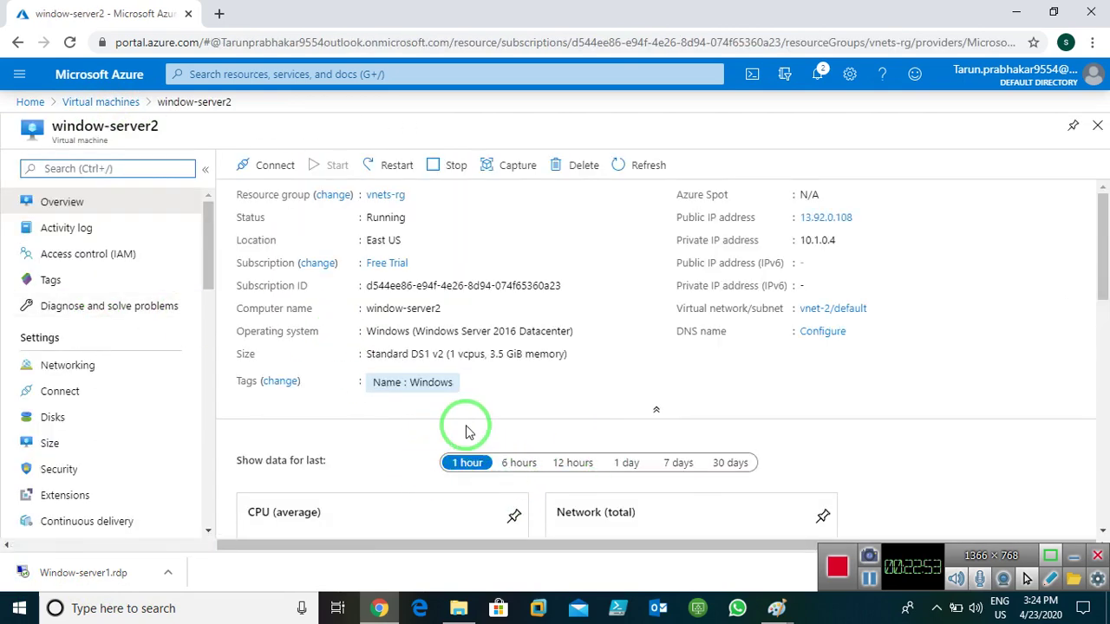
pyautogui.click(249, 166)
pyautogui.click(242, 188)
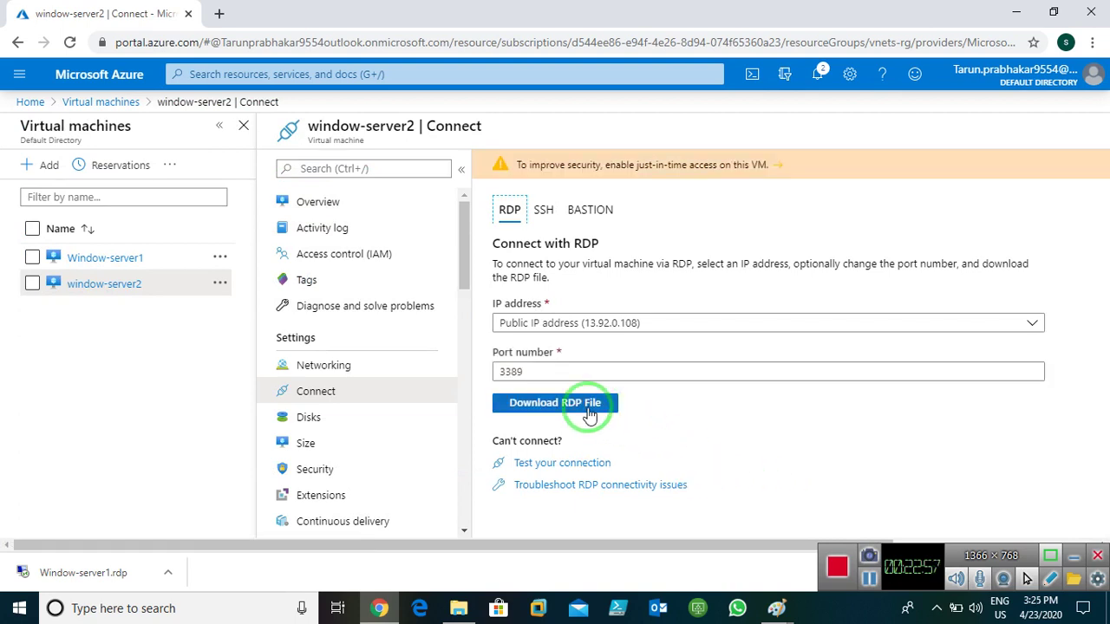
pyautogui.click(589, 415)
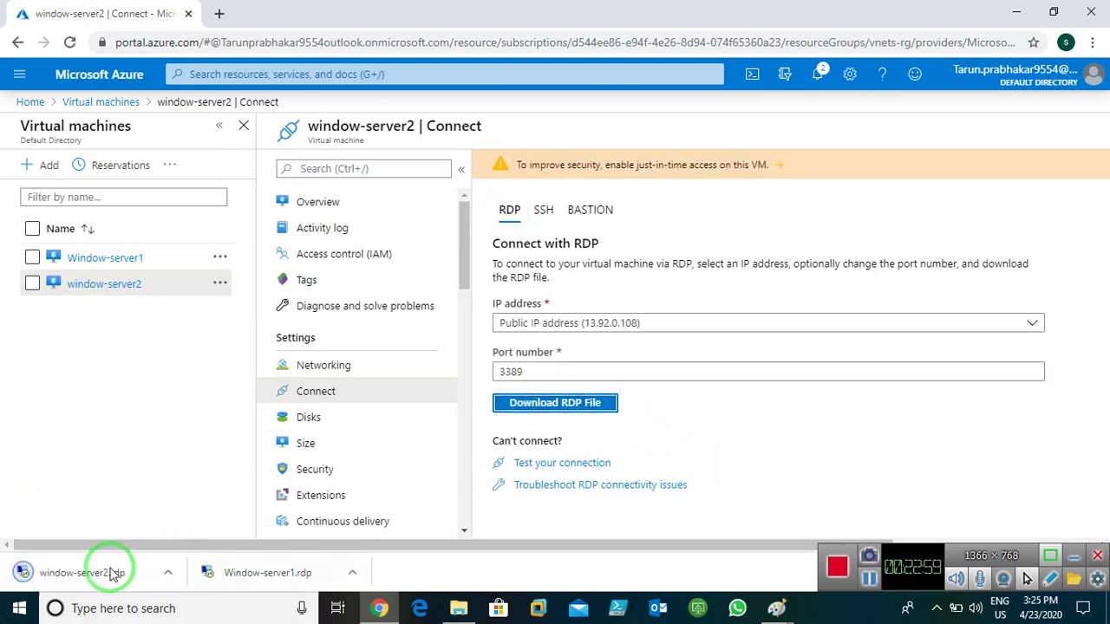
pyautogui.click(243, 574)
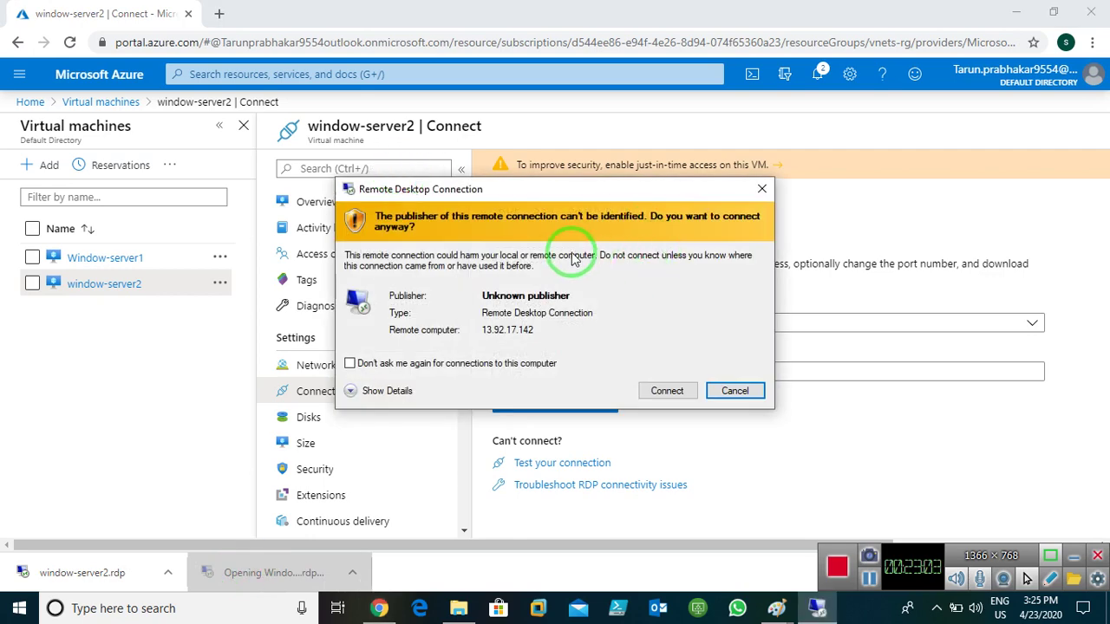
# - Sign in to Window-server1 at 13.92.17.142 as administrator, accept the certificate, then minimize
pyautogui.click(666, 391)
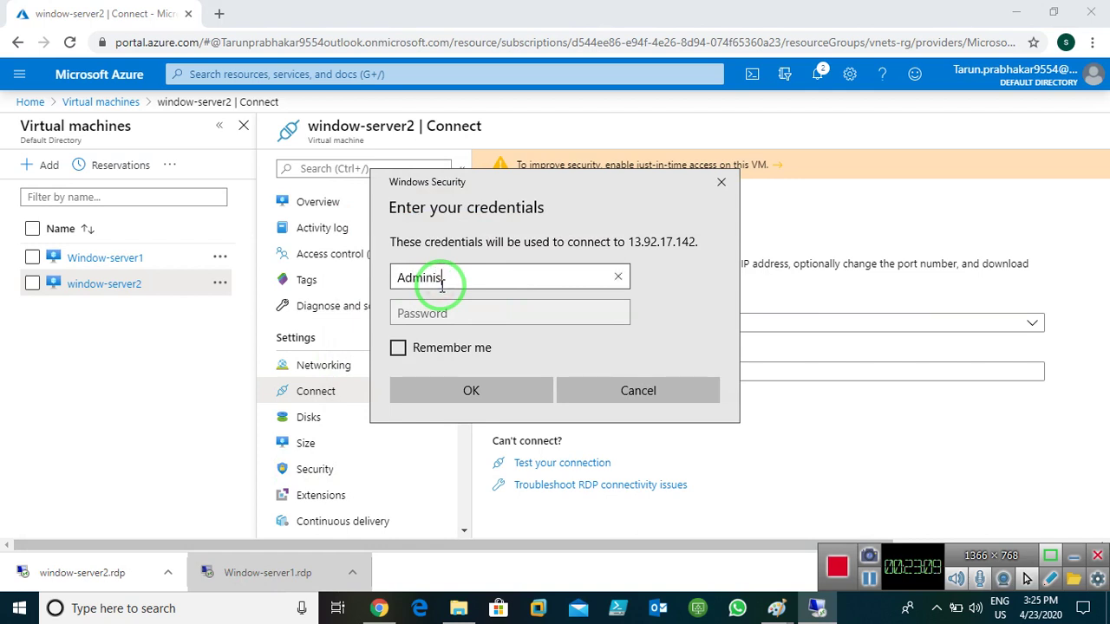
pyautogui.press('Tab')
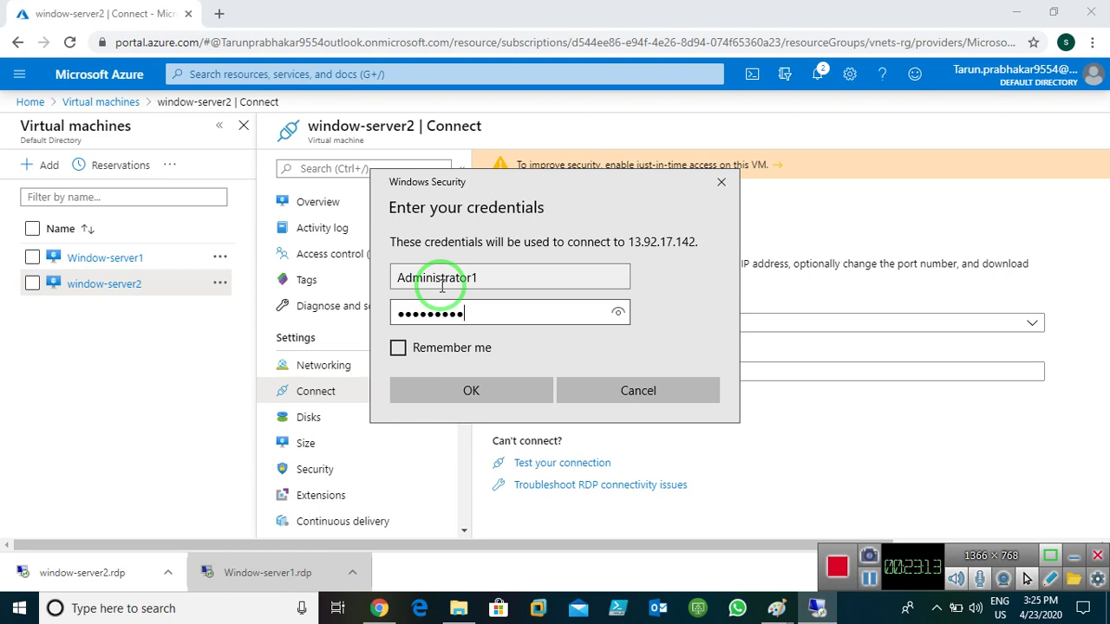
pyautogui.press('Return')
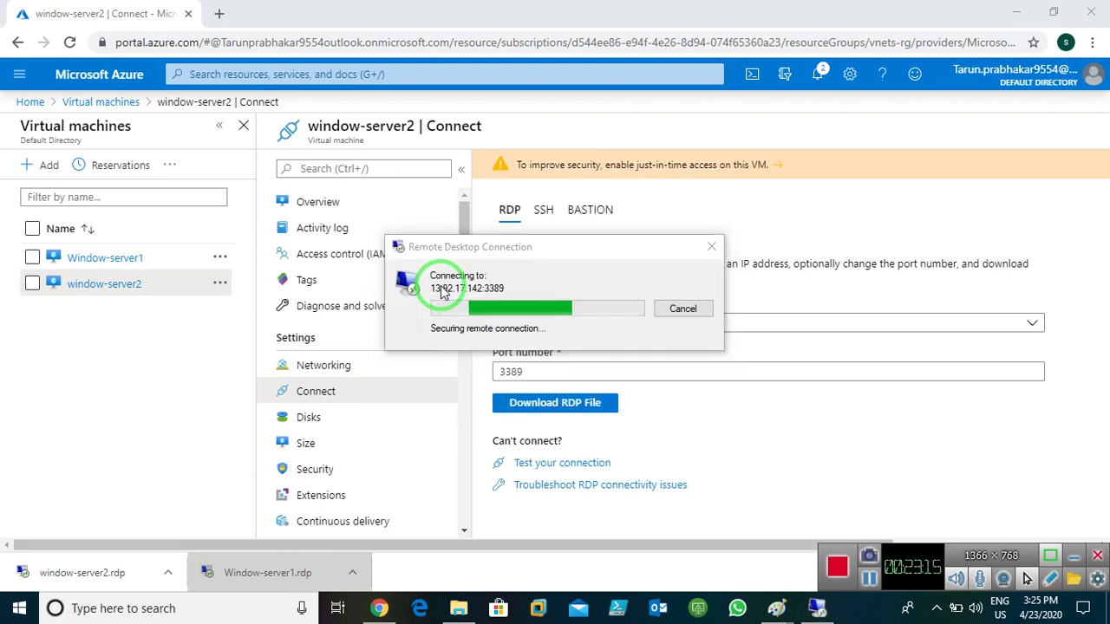
pyautogui.click(590, 435)
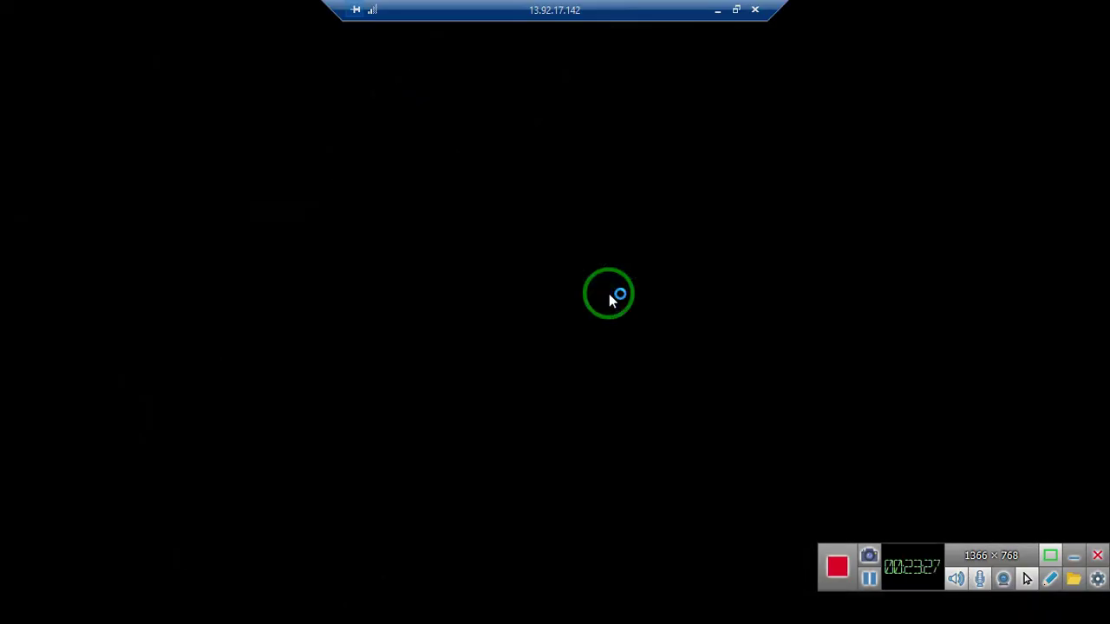
pyautogui.click(723, 10)
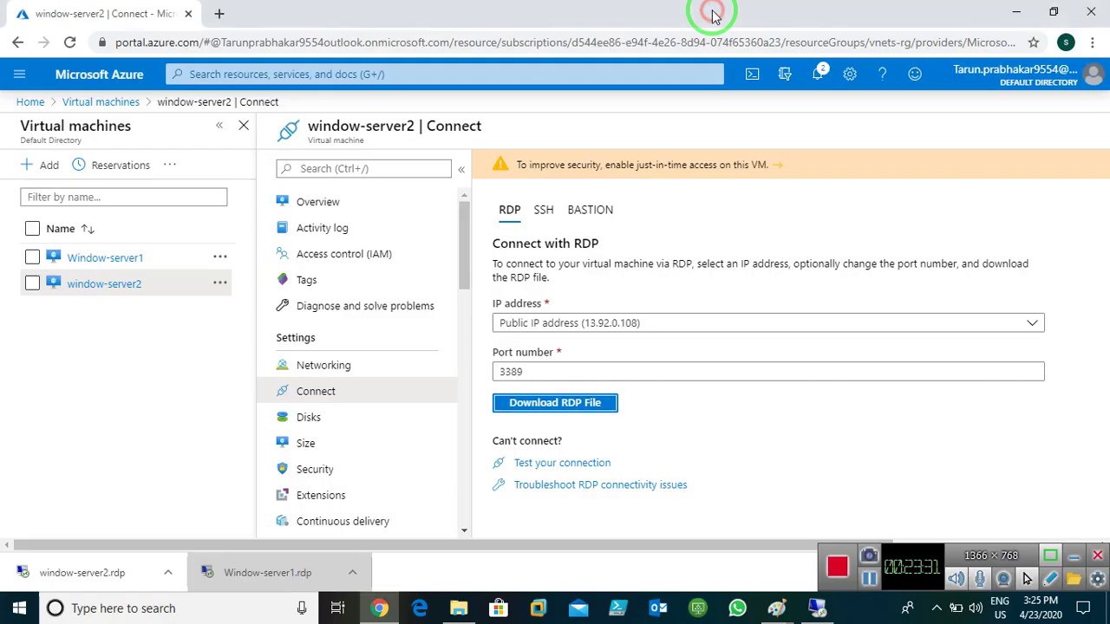
# - Connect to window-server2 at 13.92.0.108 with the administrator user name and password, then restore Window-server1
pyautogui.click(69, 570)
pyautogui.click(668, 391)
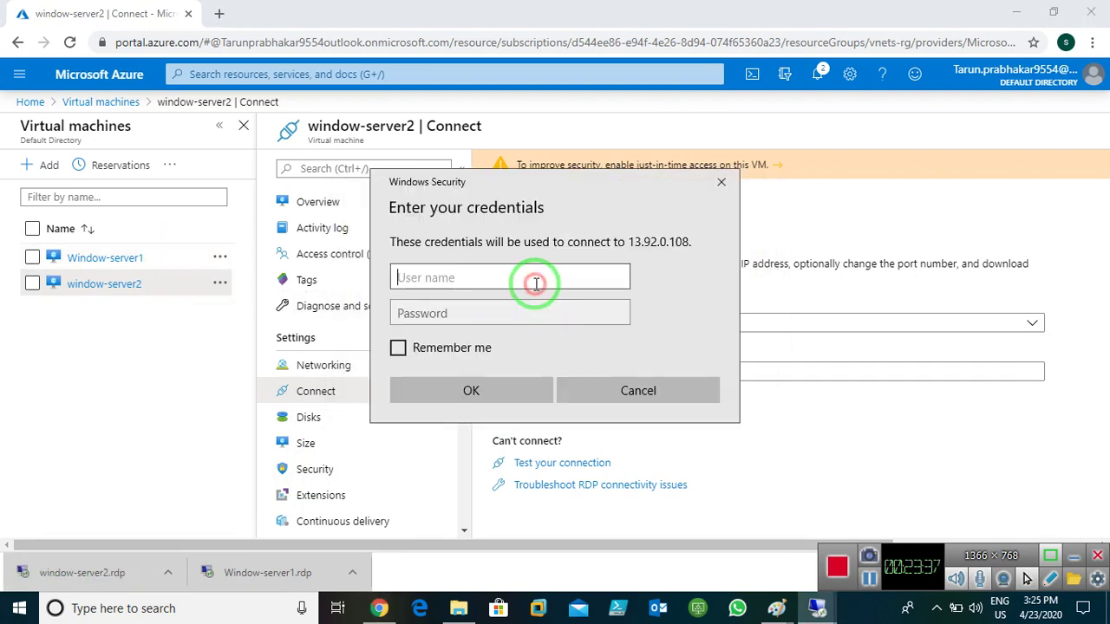
pyautogui.write('administrator1')
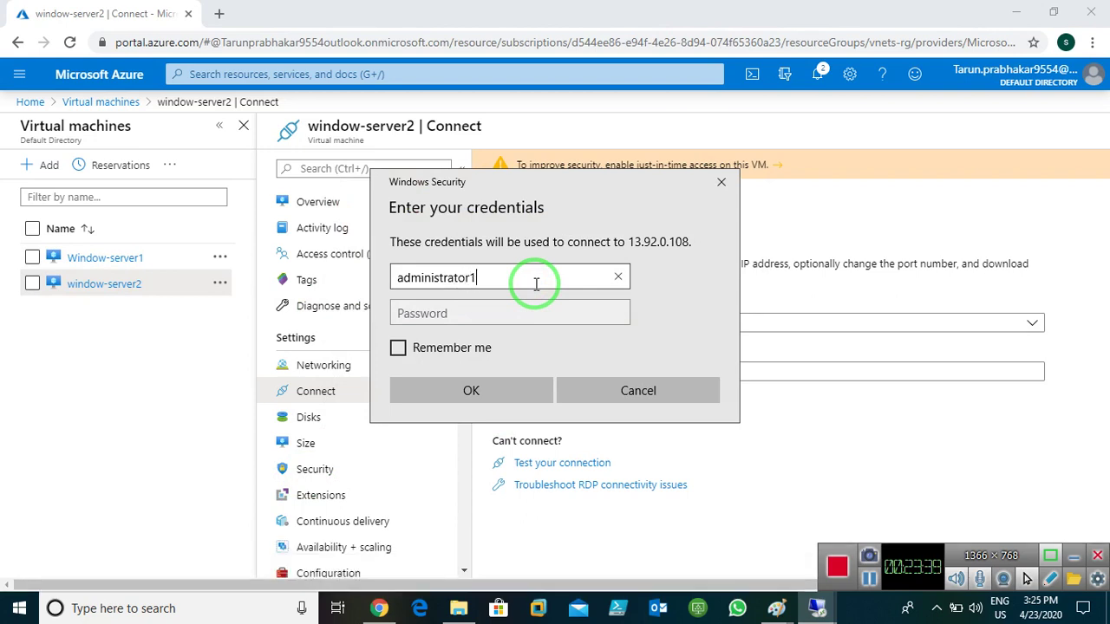
pyautogui.press('Tab')
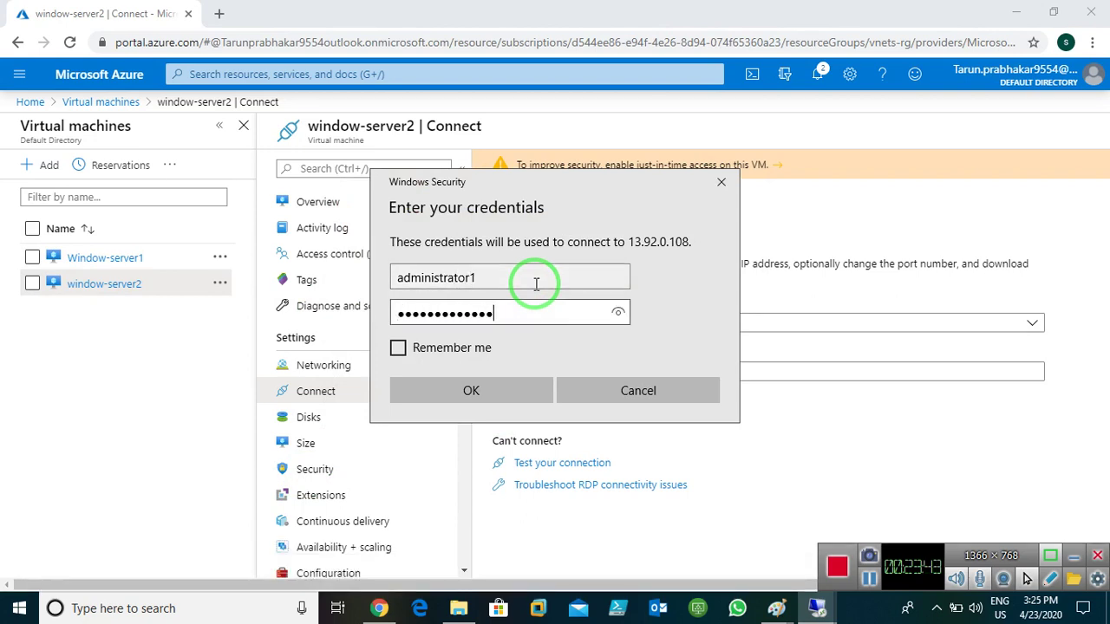
pyautogui.press('Return')
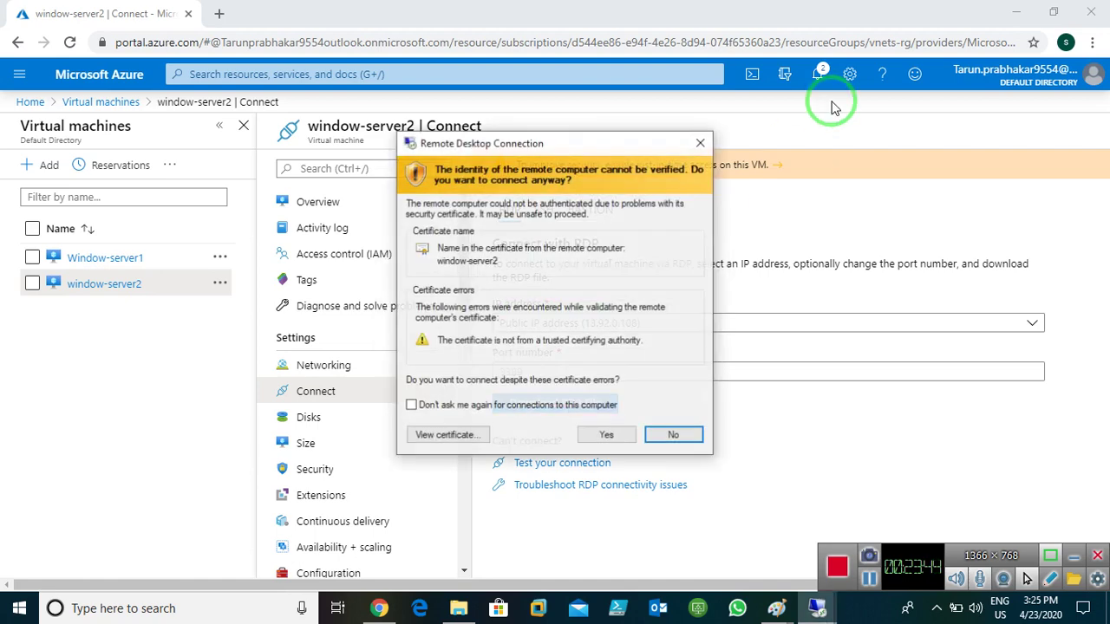
pyautogui.click(607, 435)
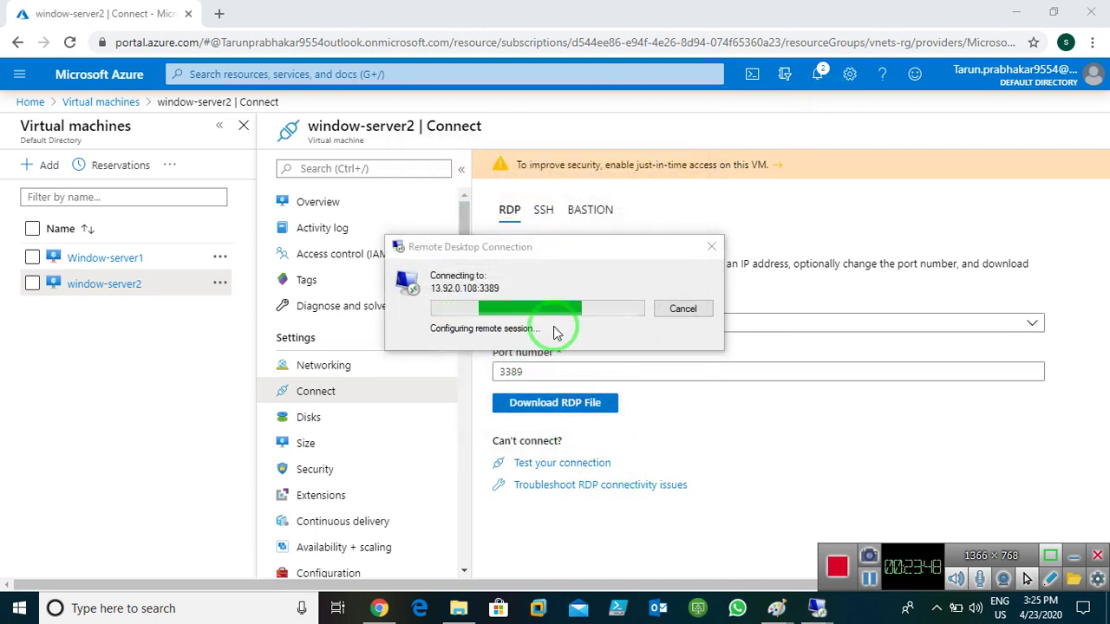
pyautogui.moveTo(816, 608)
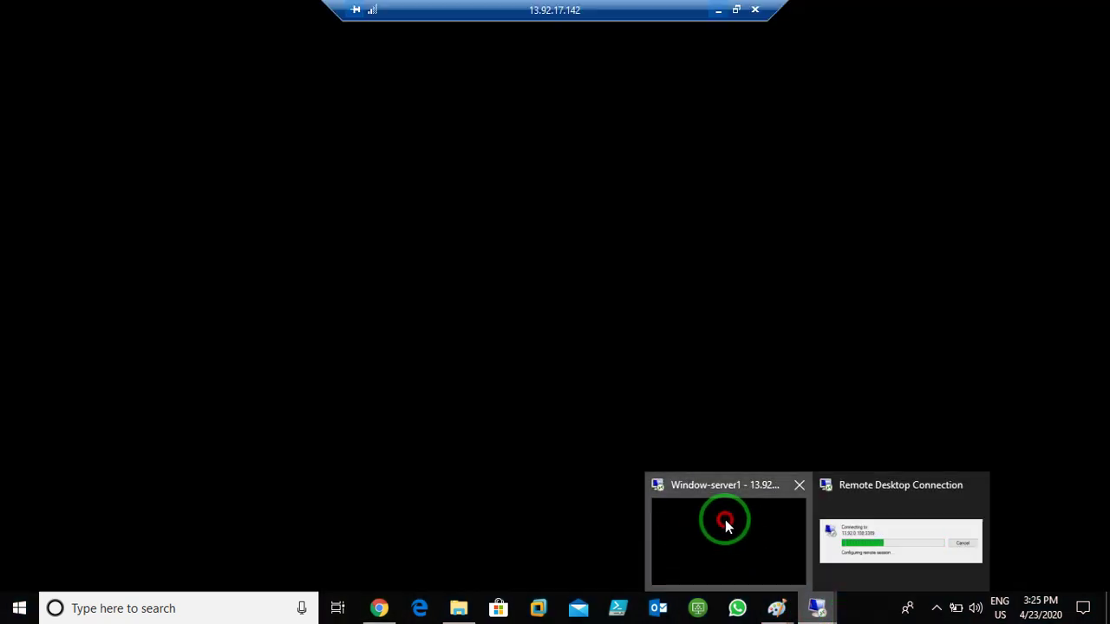
pyautogui.click(725, 520)
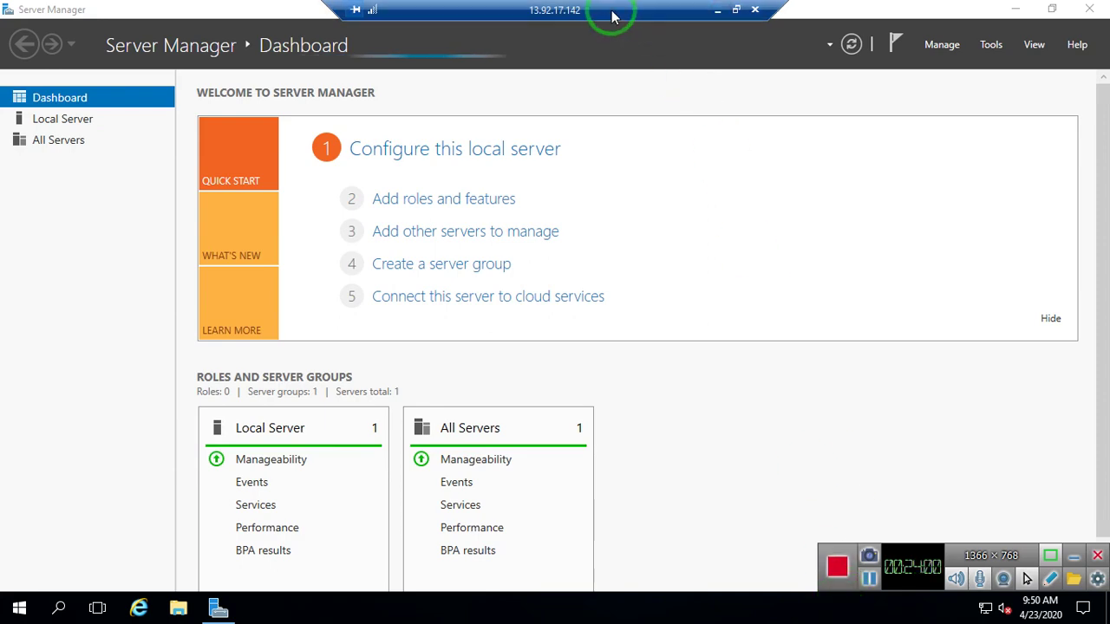
# - Switch between the two remote sessions, ending with Window-server1 full screen
pyautogui.click(717, 10)
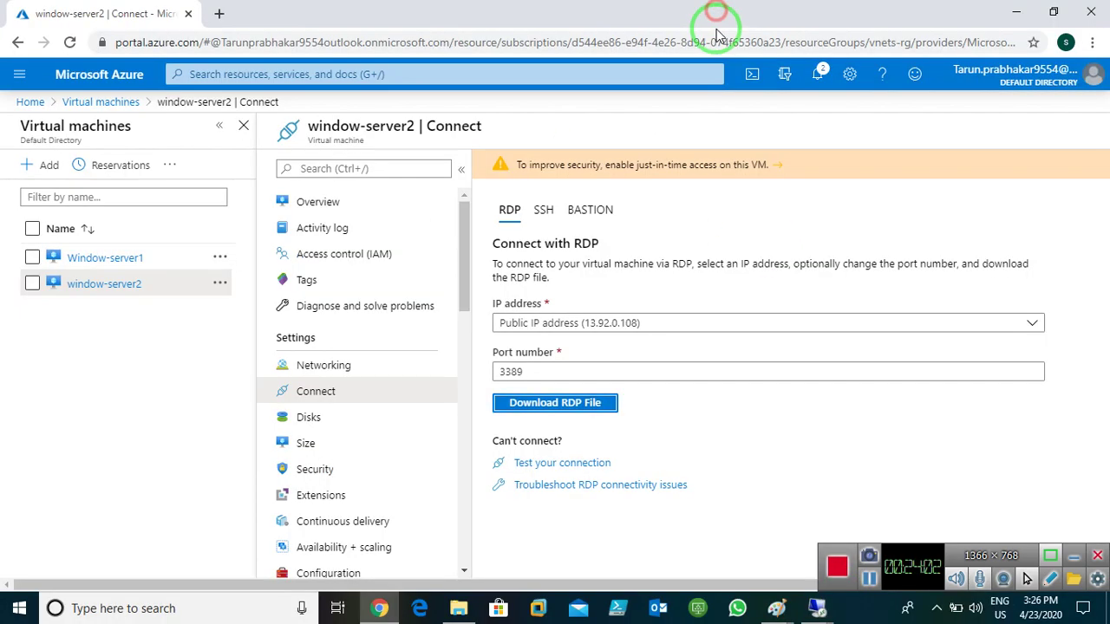
pyautogui.click(817, 608)
pyautogui.click(732, 525)
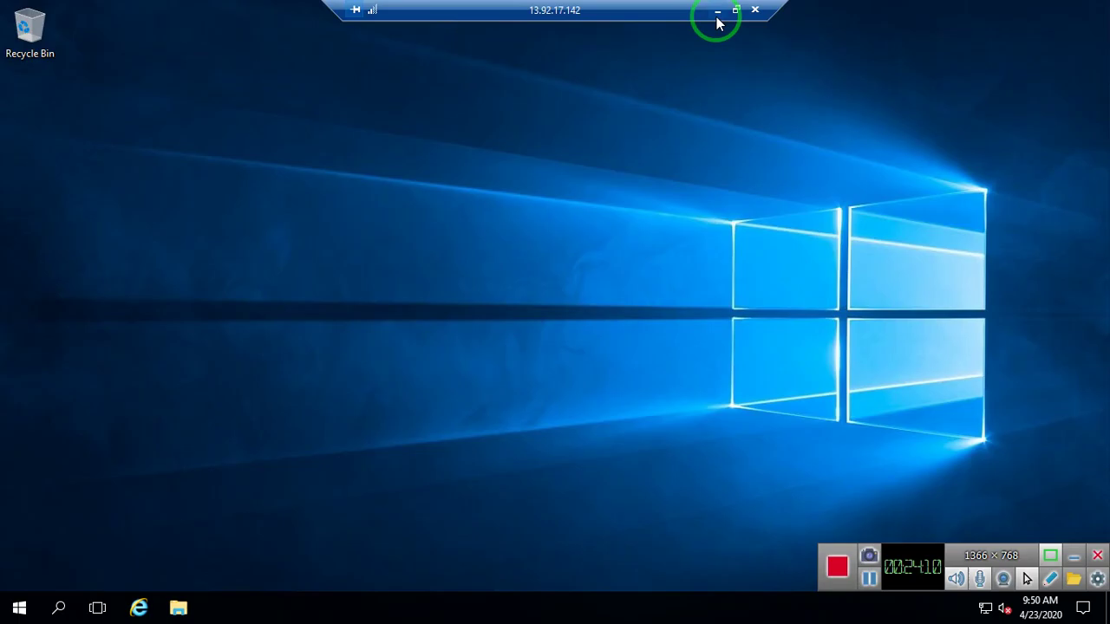
pyautogui.click(717, 12)
pyautogui.moveTo(816, 608)
pyautogui.click(858, 512)
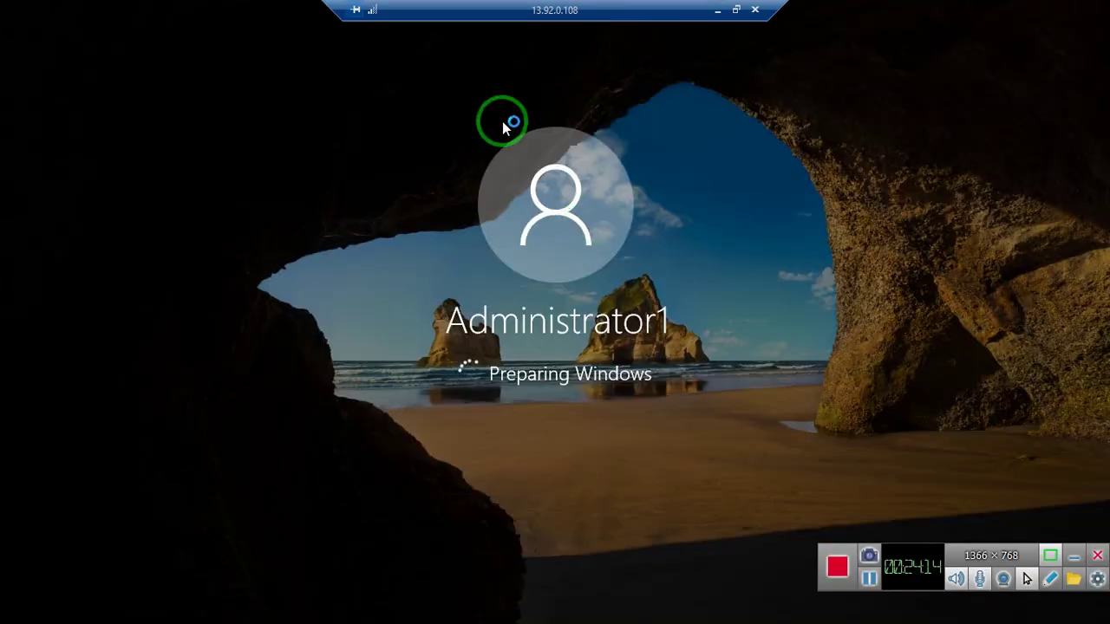
pyautogui.click(717, 11)
pyautogui.moveTo(817, 608)
pyautogui.click(717, 520)
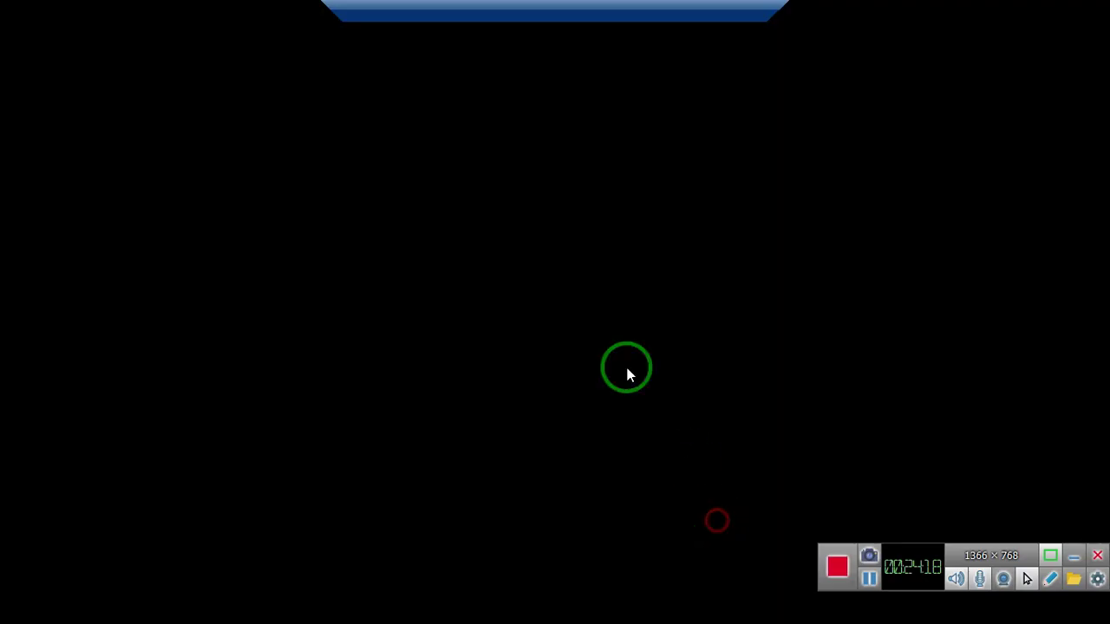
# - Run ipconfig in a Command Prompt on Window-server1 to confirm IPv4 10.0.0.4, then minimize
pyautogui.press('super+r')
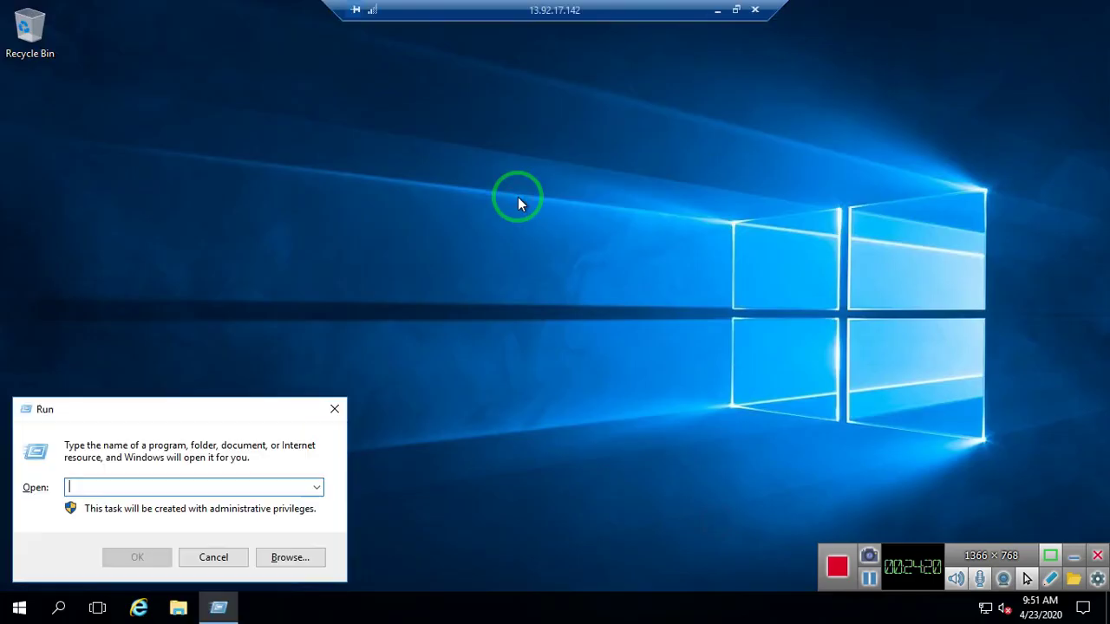
pyautogui.write('cmd')
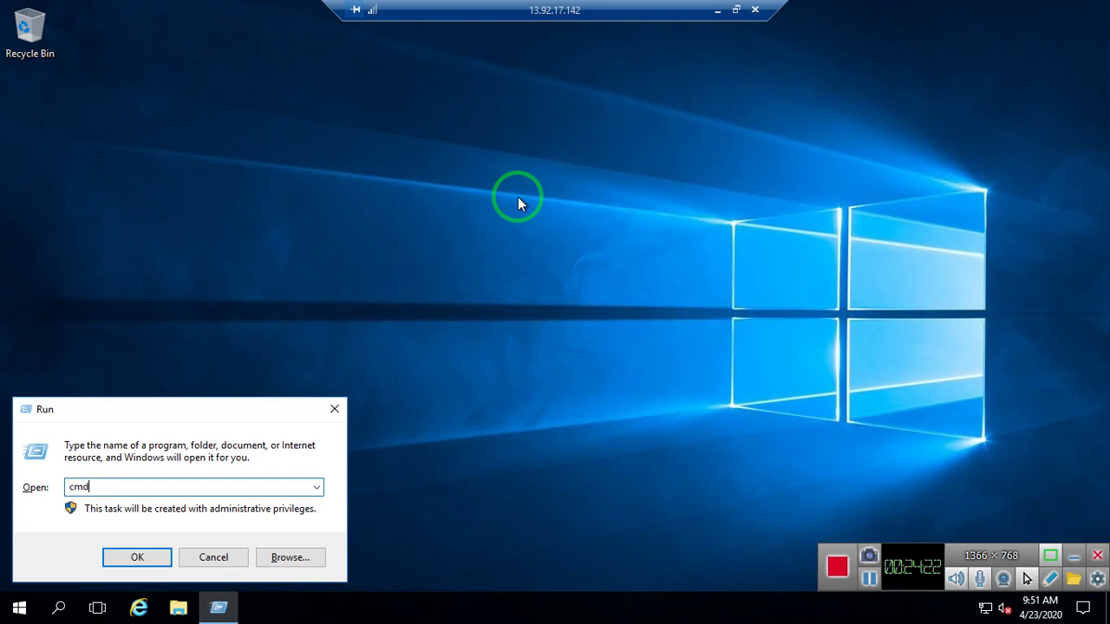
pyautogui.press('Return')
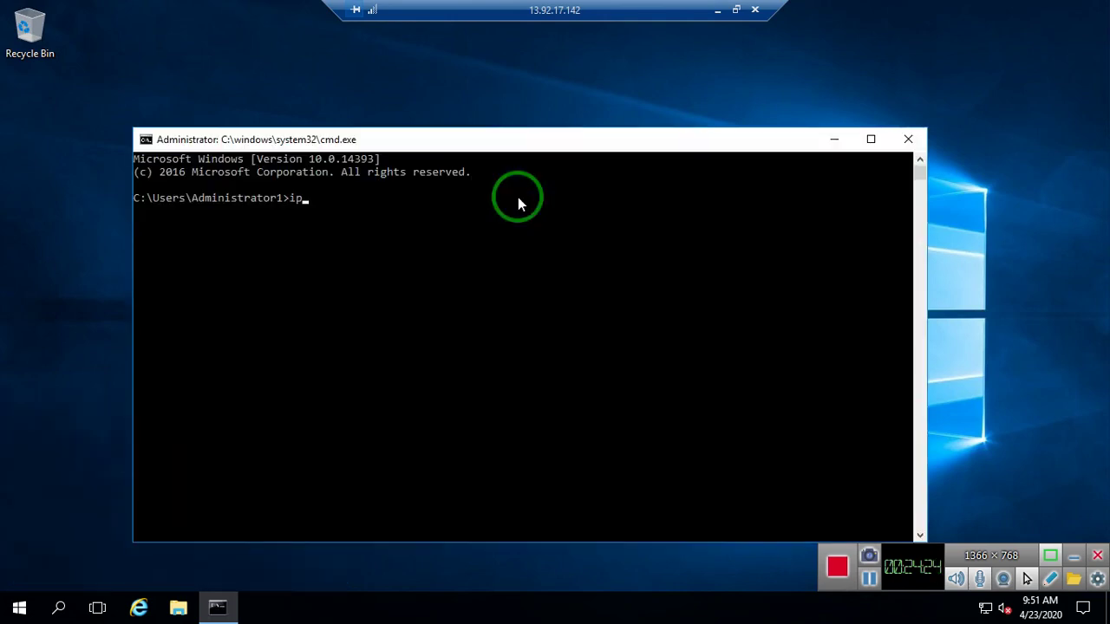
pyautogui.write('ipconfig')
pyautogui.press('Return')
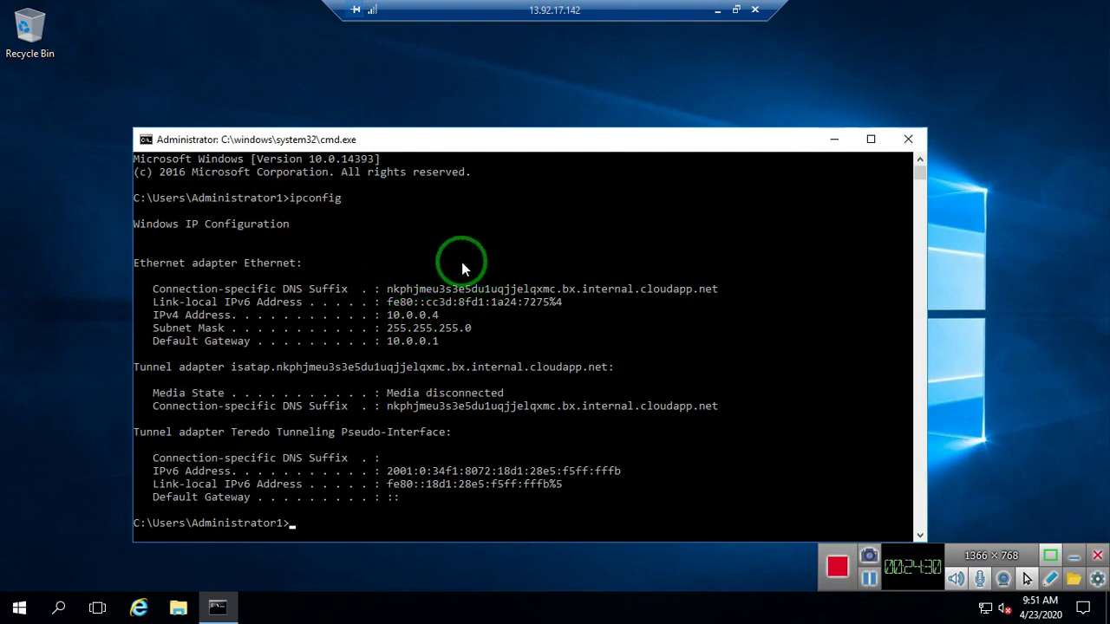
pyautogui.click(718, 11)
# - Switch to the window-server2 session, dismiss the low memory warning, and start a Command Prompt
pyautogui.moveTo(817, 607)
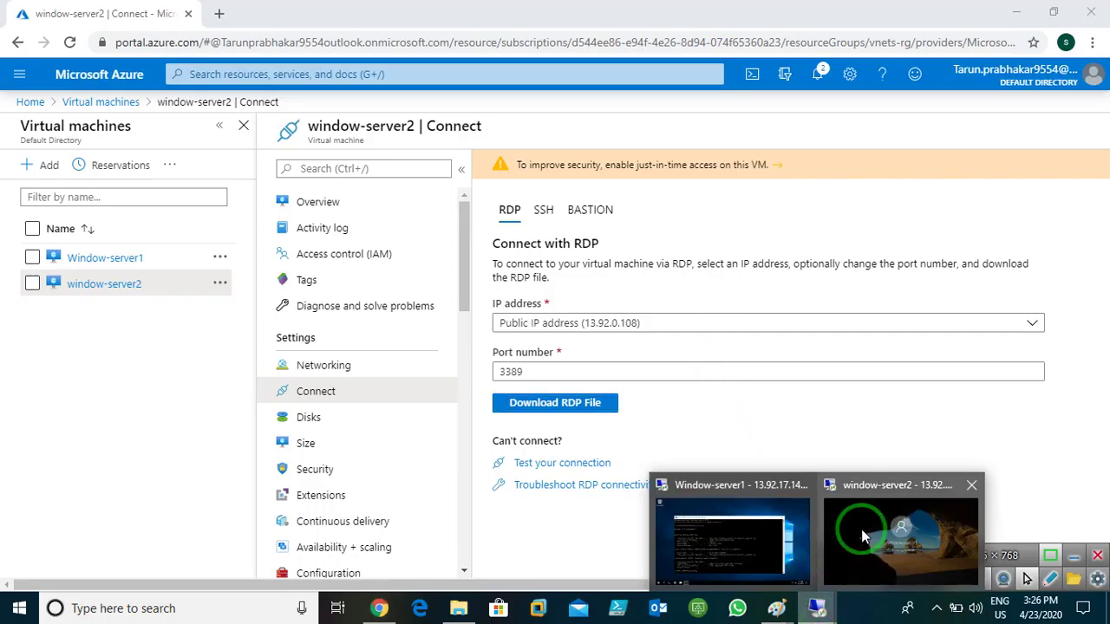
pyautogui.click(861, 529)
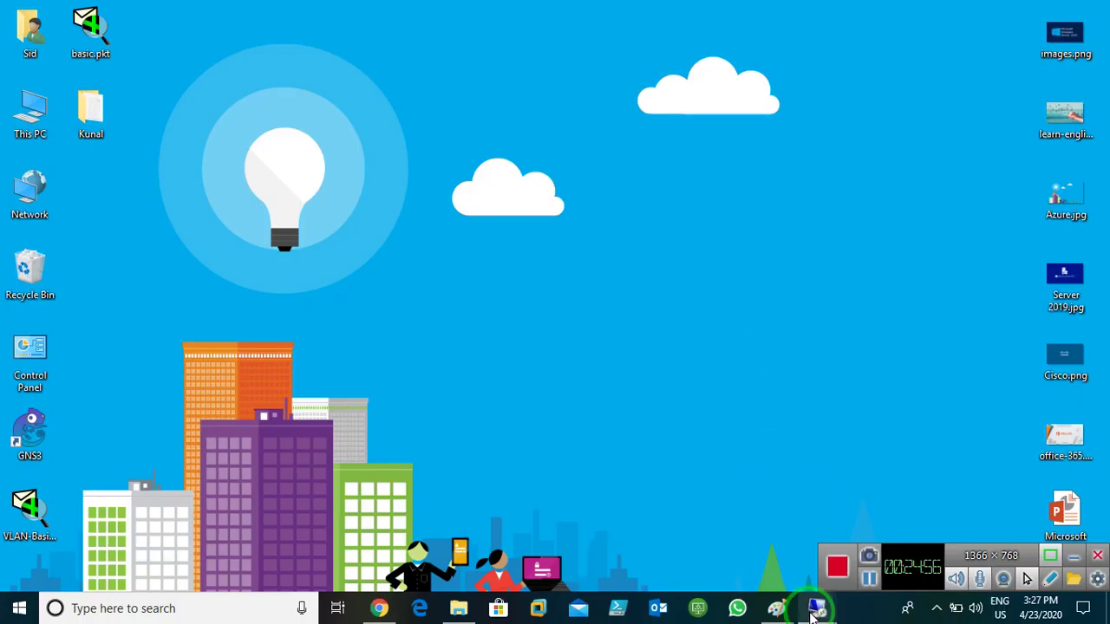
pyautogui.click(812, 608)
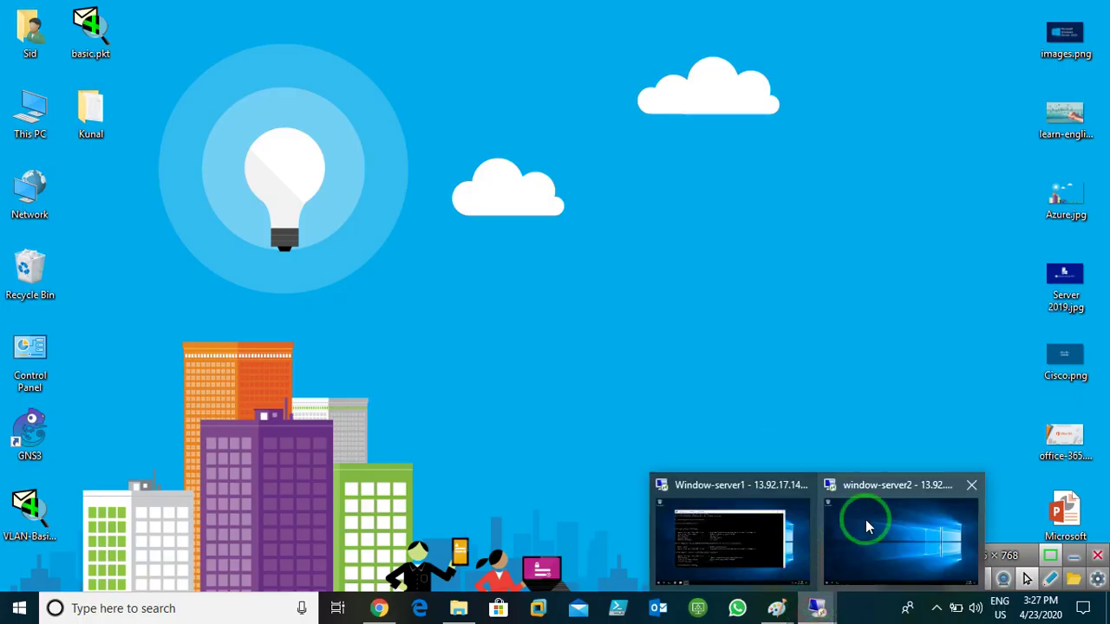
pyautogui.click(901, 529)
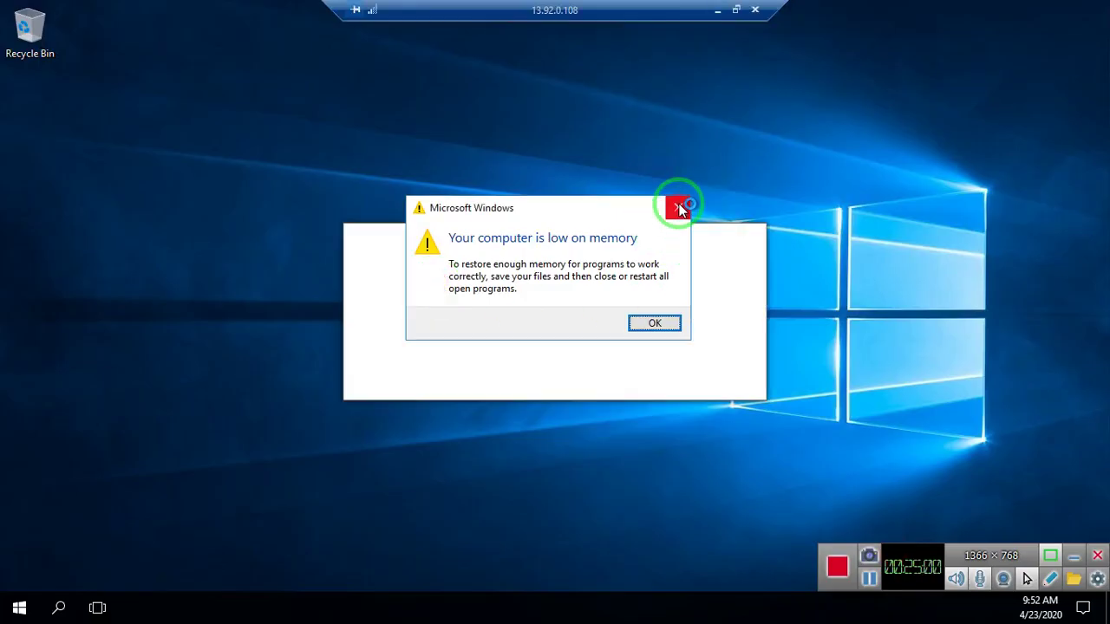
pyautogui.click(678, 207)
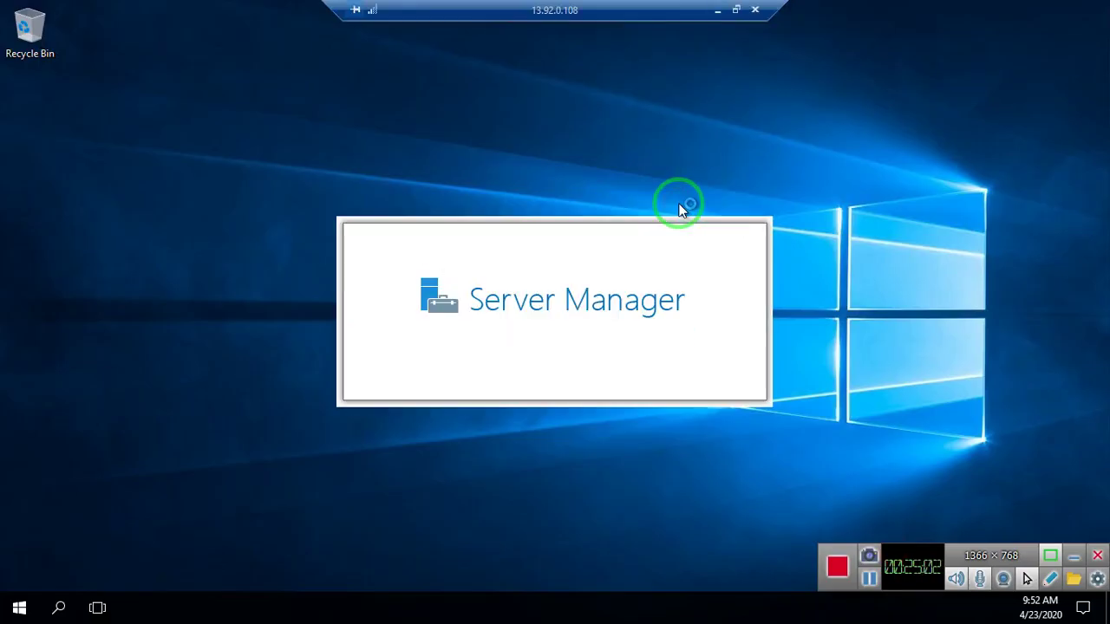
pyautogui.press('super+r')
pyautogui.write('cmd')
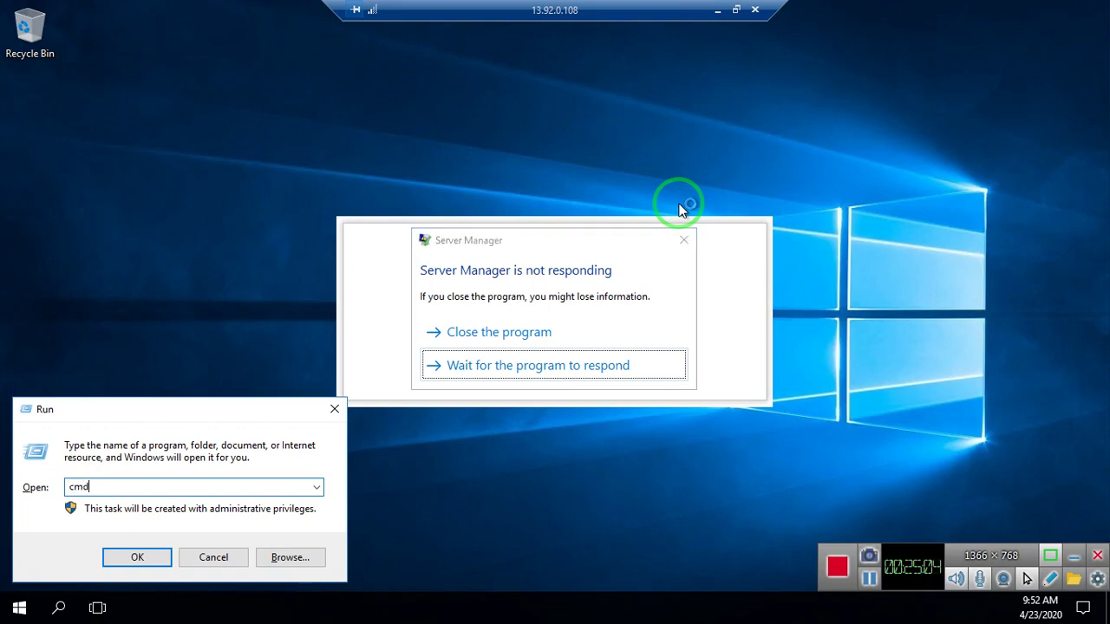
pyautogui.press('Return')
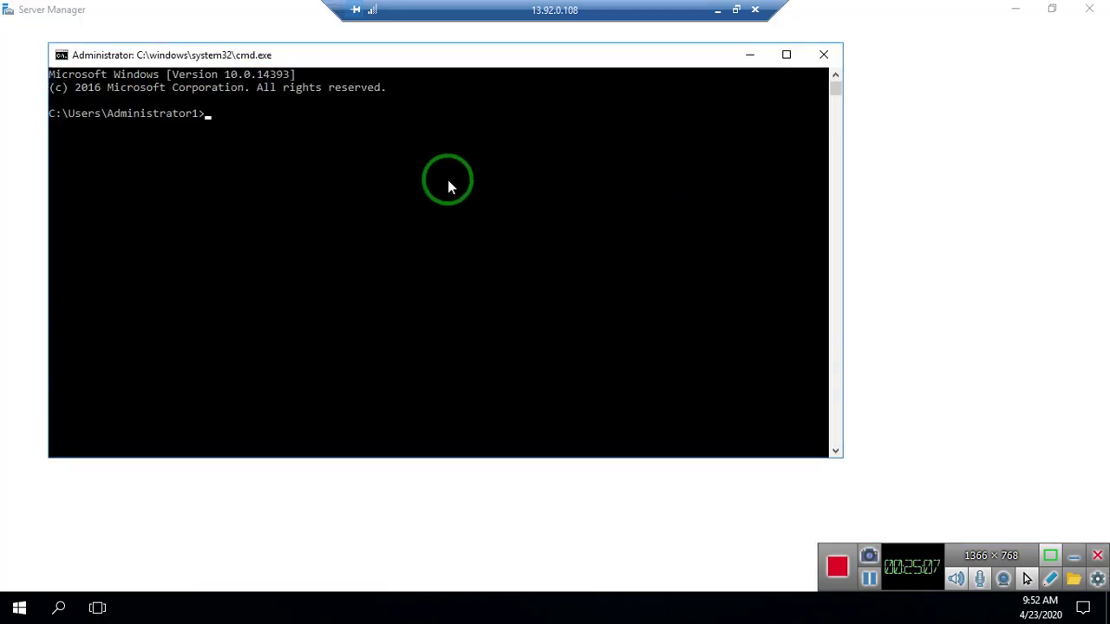
# - Try running ipconfig, clear the Command Prompt's select mode, and close Server Manager
pyautogui.write('ipconfig')
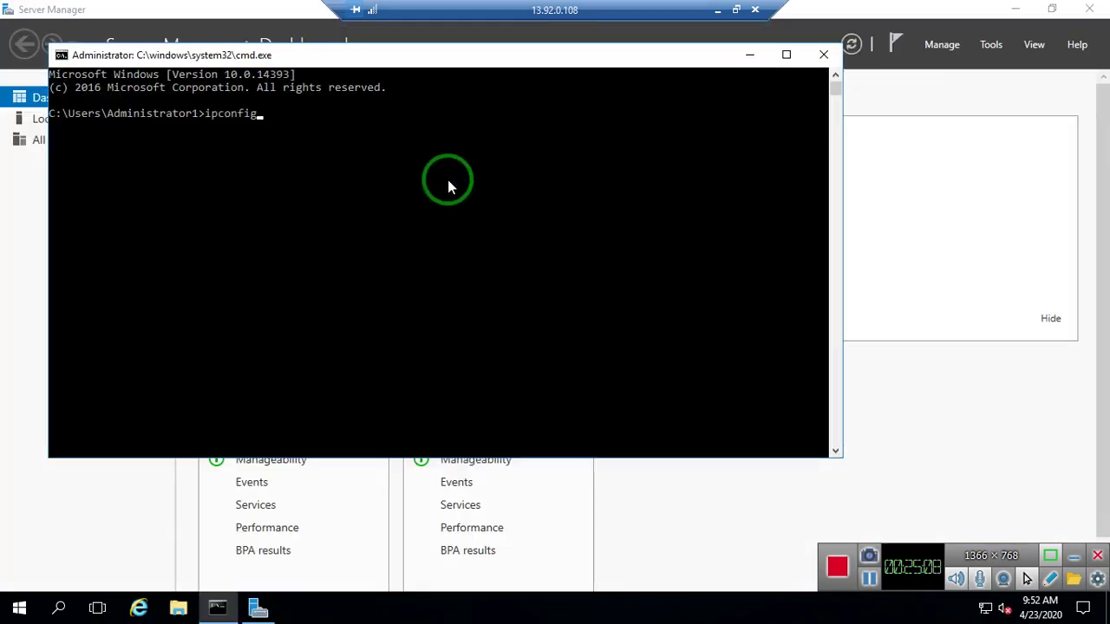
pyautogui.press('Return')
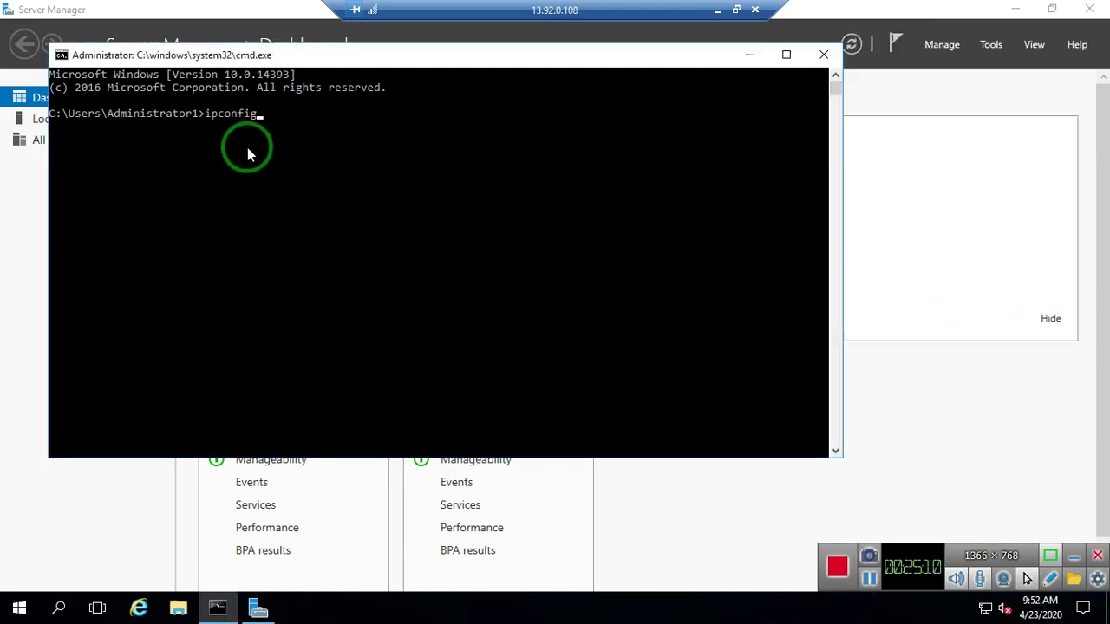
pyautogui.click(237, 143)
pyautogui.press('Return')
pyautogui.click(260, 134)
pyautogui.press('Return')
pyautogui.click(915, 21)
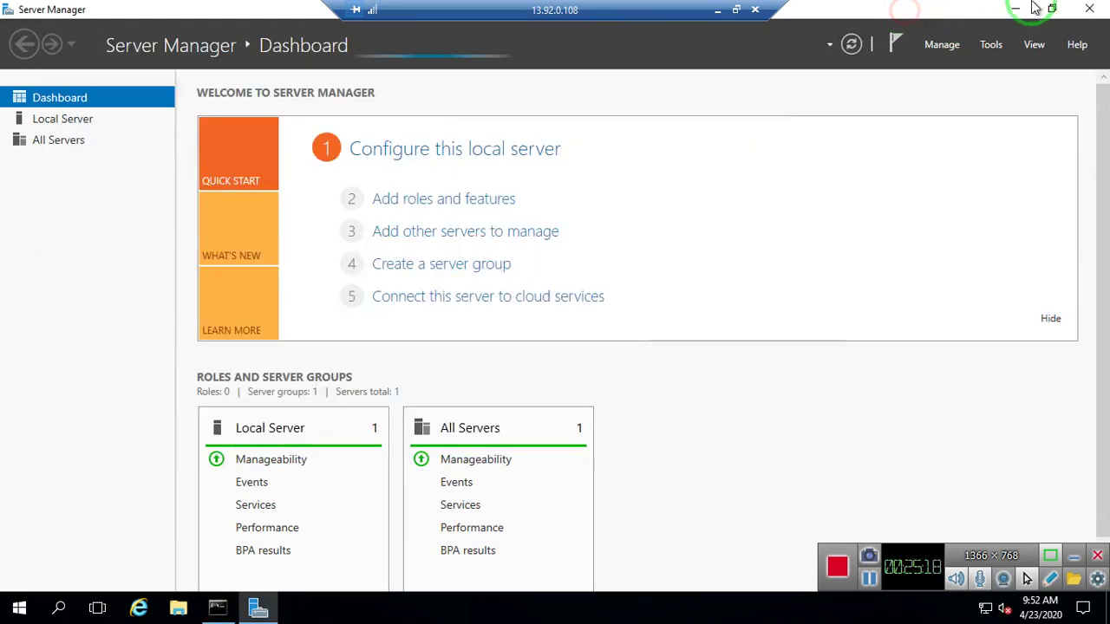
pyautogui.click(1101, 8)
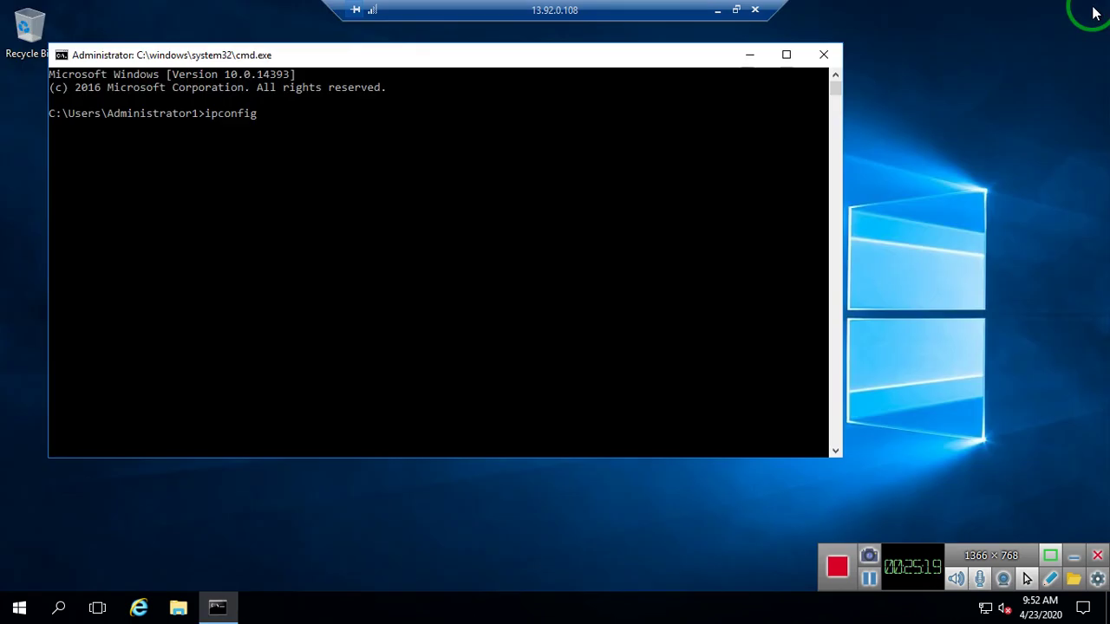
pyautogui.click(462, 165)
pyautogui.press('Return')
pyautogui.click(334, 139)
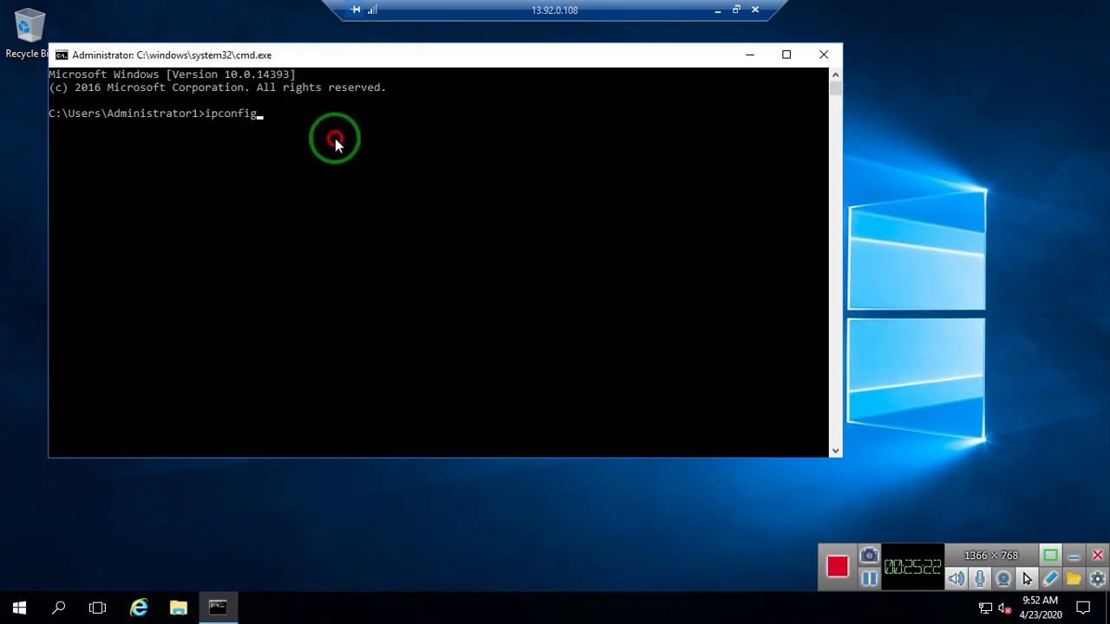
pyautogui.press('Escape')
# - Rerun ipconfig, showing IPv4 10.1.0.4 with gateway 10.1.0.1
pyautogui.press('BackSpace')
pyautogui.press('BackSpace')
pyautogui.press('BackSpace')
pyautogui.press('BackSpace')
pyautogui.press('BackSpace')
pyautogui.press('BackSpace')
pyautogui.press('BackSpace')
pyautogui.press('BackSpace')
pyautogui.write('ipconfig')
pyautogui.press('Return')
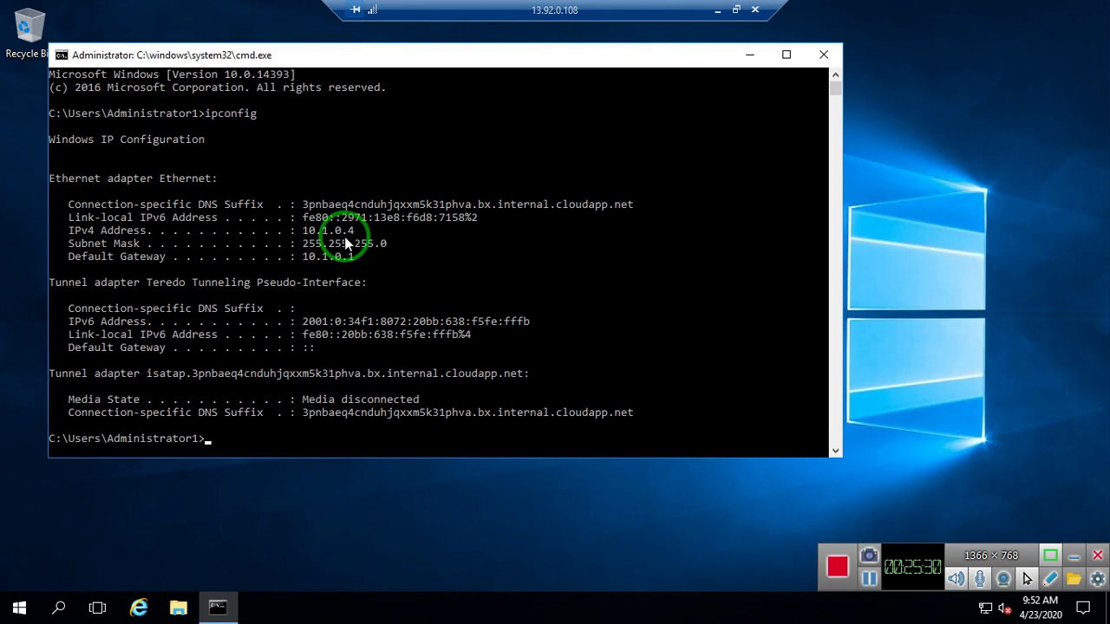
pyautogui.click(396, 438)
# - Ping 10.0.0.4 from window-server2, stop the failing ping, and run Firewall.cpl
pyautogui.write('ping 10.0.0.4')
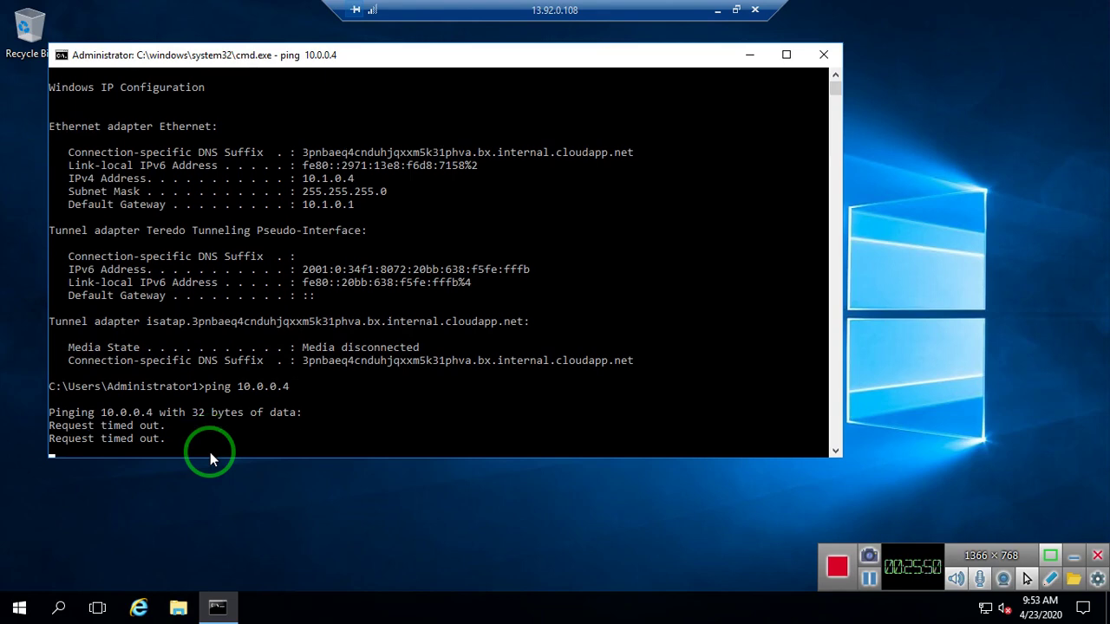
pyautogui.hotkey('ctrl', 'c')
pyautogui.write('Fi')
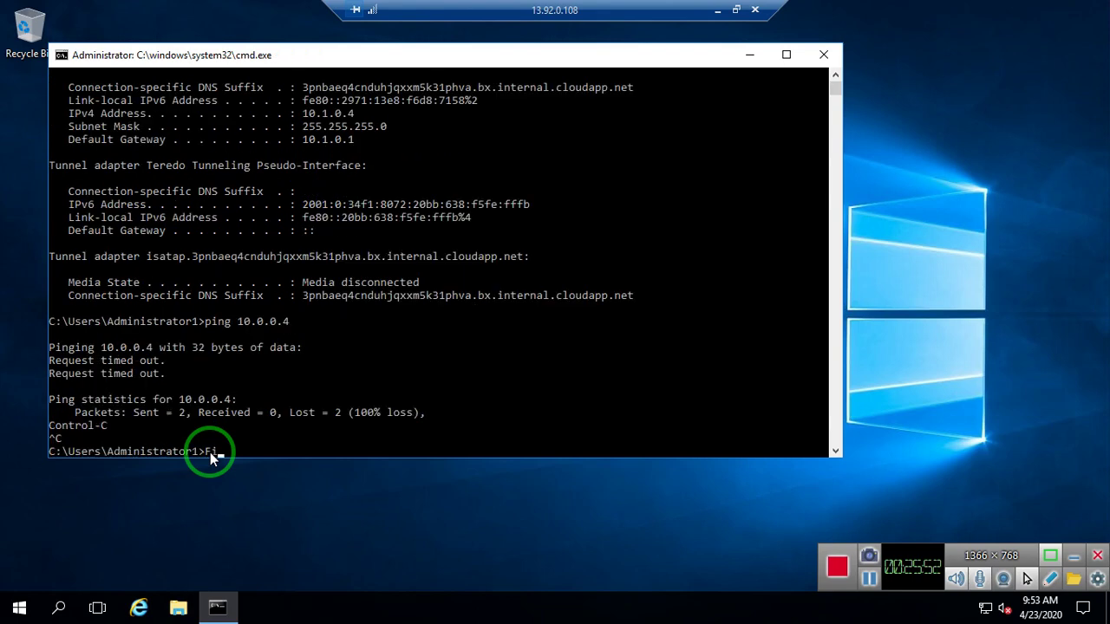
pyautogui.write('rewall.cpl')
pyautogui.press('Return')
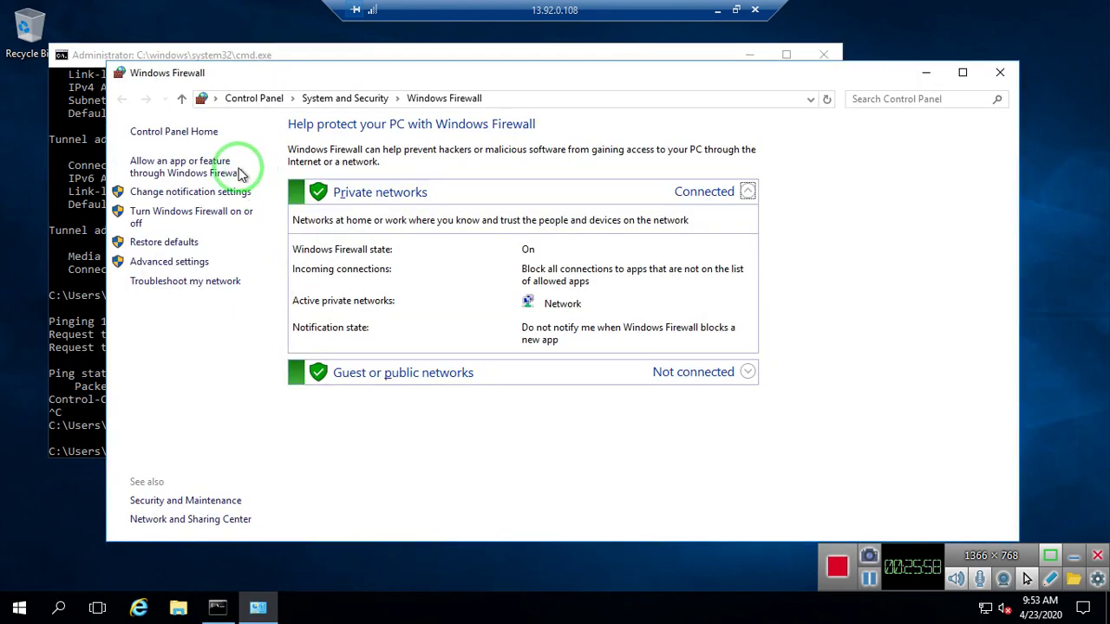
# - Turn off Windows Firewall for private and public networks, then minimize the session
pyautogui.click(185, 212)
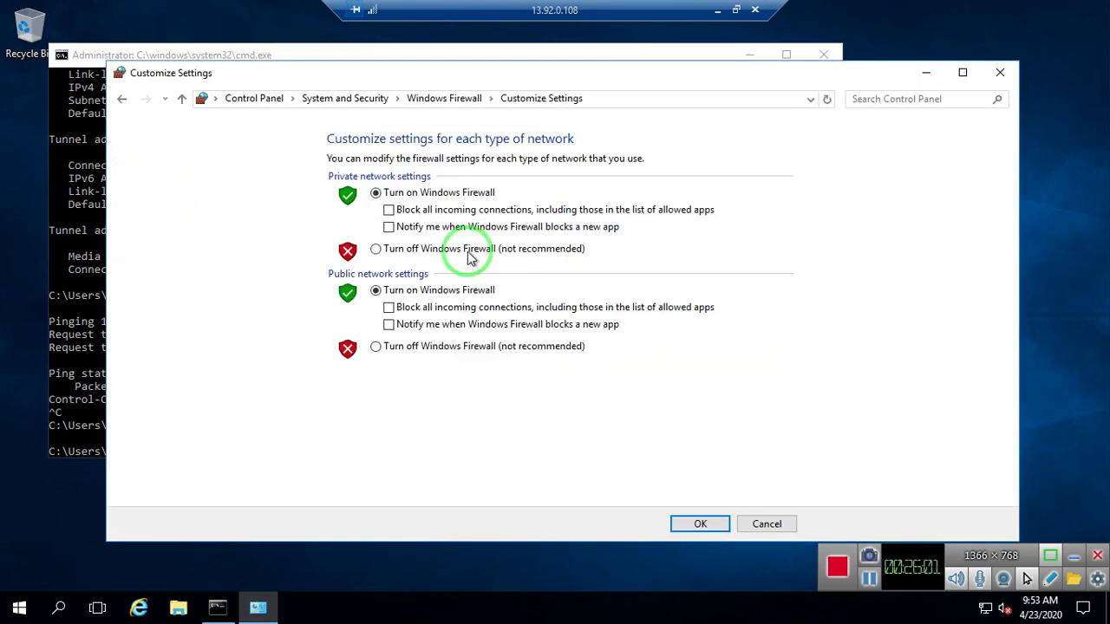
pyautogui.click(469, 251)
pyautogui.click(454, 346)
pyautogui.click(697, 524)
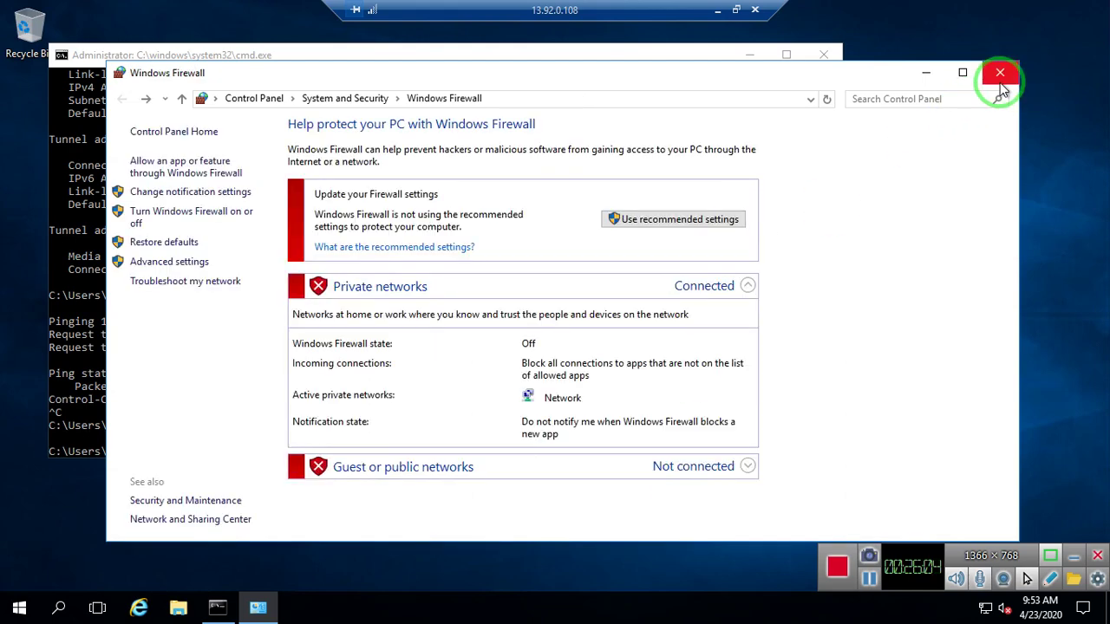
pyautogui.click(999, 82)
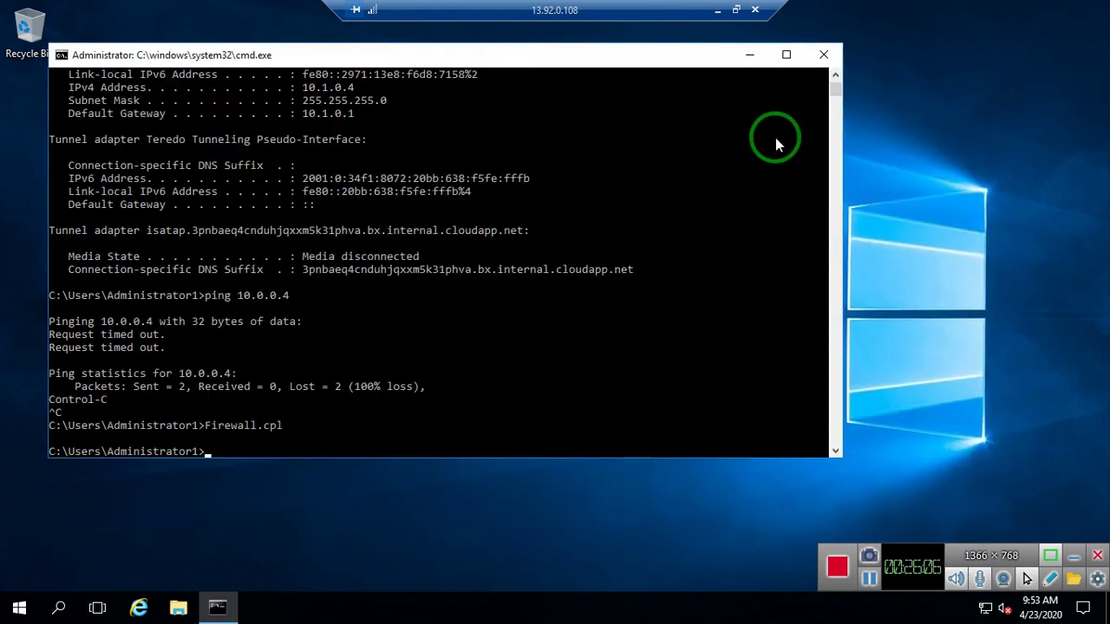
pyautogui.click(718, 12)
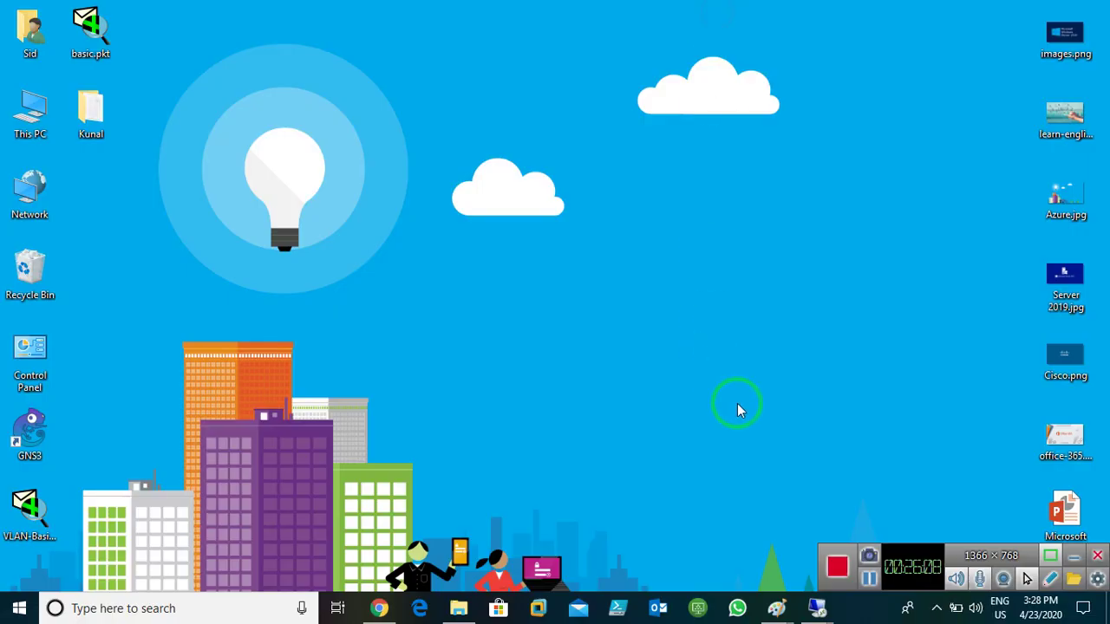
# - Switch to the Window-server1 session and open firewall settings with firewall.cpl
pyautogui.moveTo(810, 606)
pyautogui.click(755, 535)
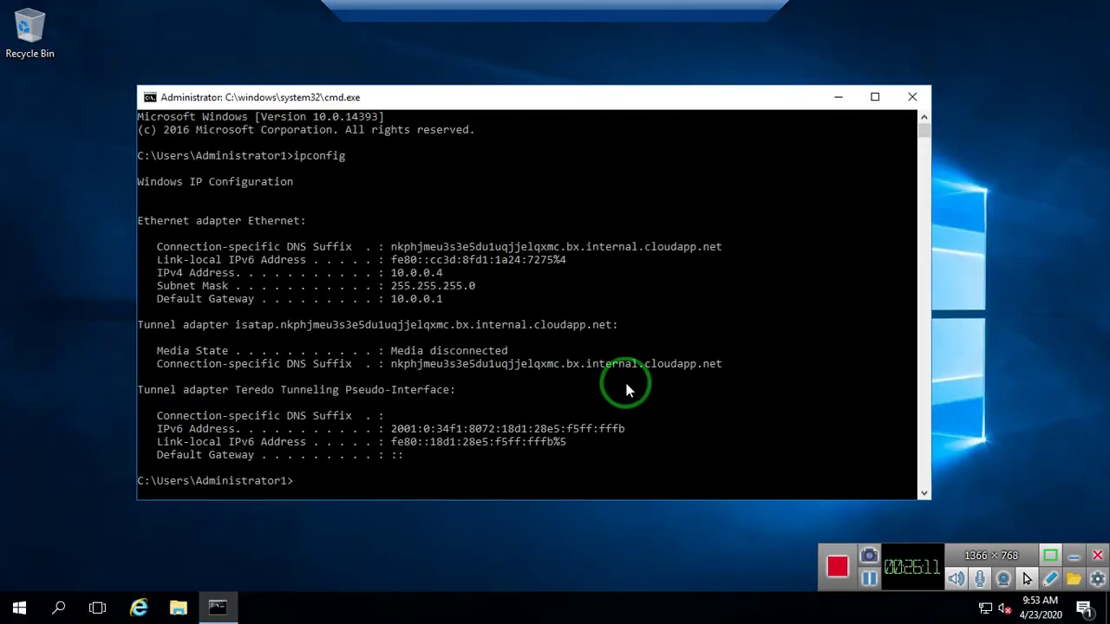
pyautogui.click(612, 376)
pyautogui.write('firewall.cpl')
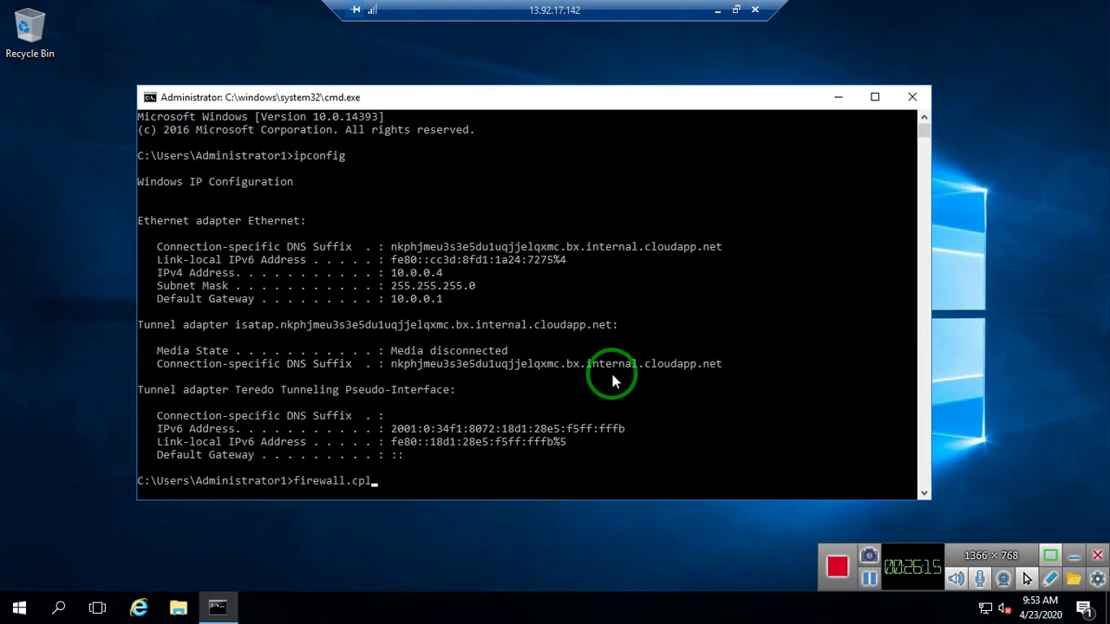
pyautogui.press('Return')
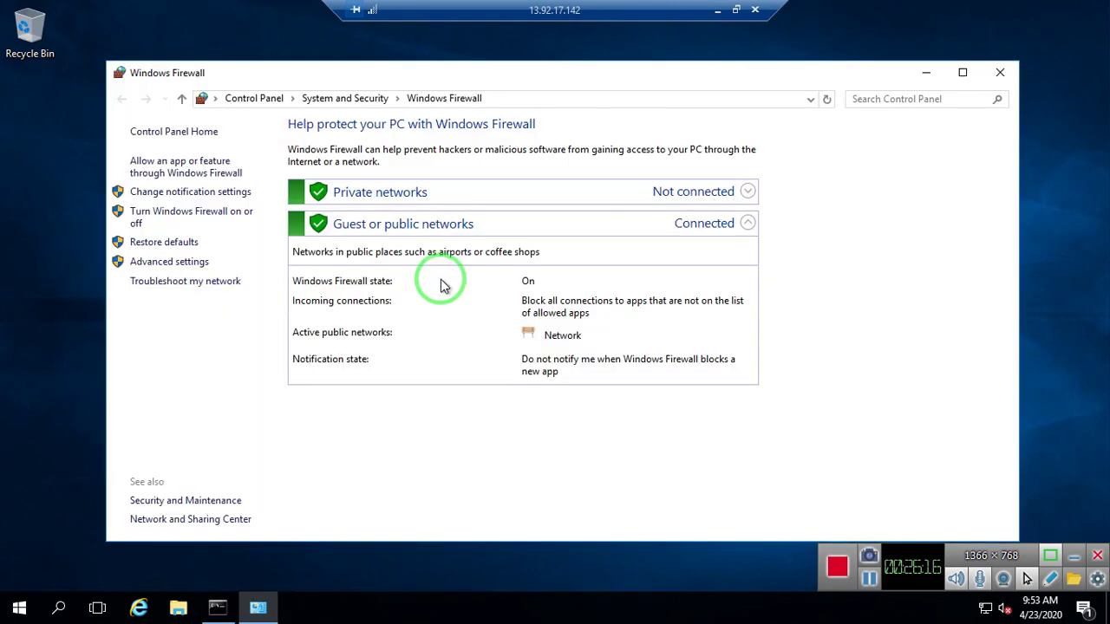
# - Turn off Windows Firewall for public and private networks, then return to Window-server1
pyautogui.click(212, 222)
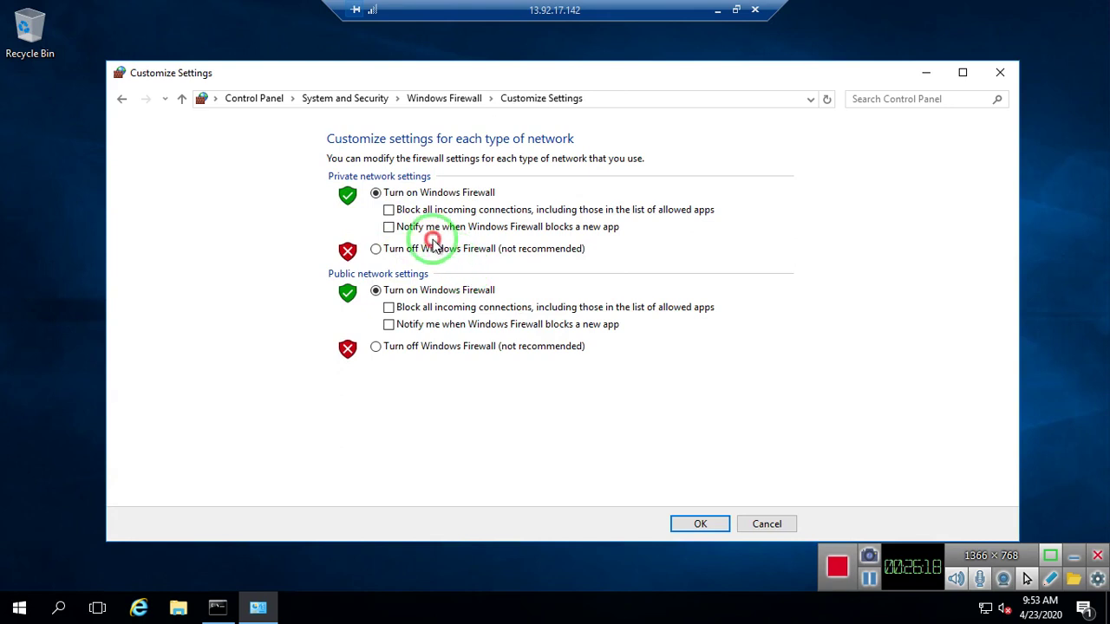
pyautogui.click(416, 345)
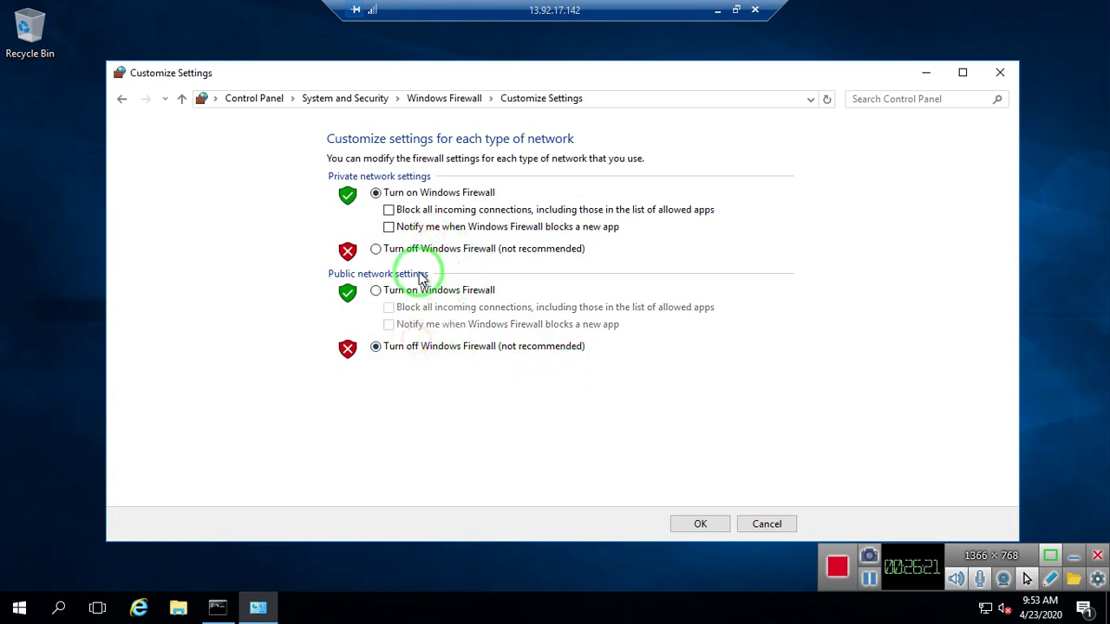
pyautogui.click(407, 250)
pyautogui.click(690, 522)
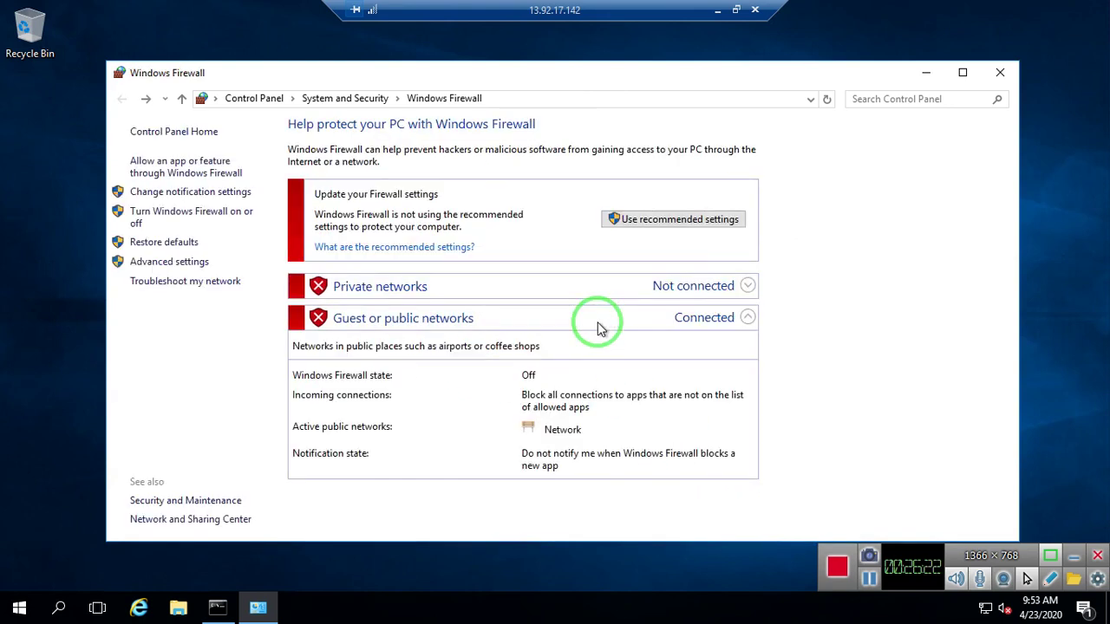
pyautogui.click(1000, 72)
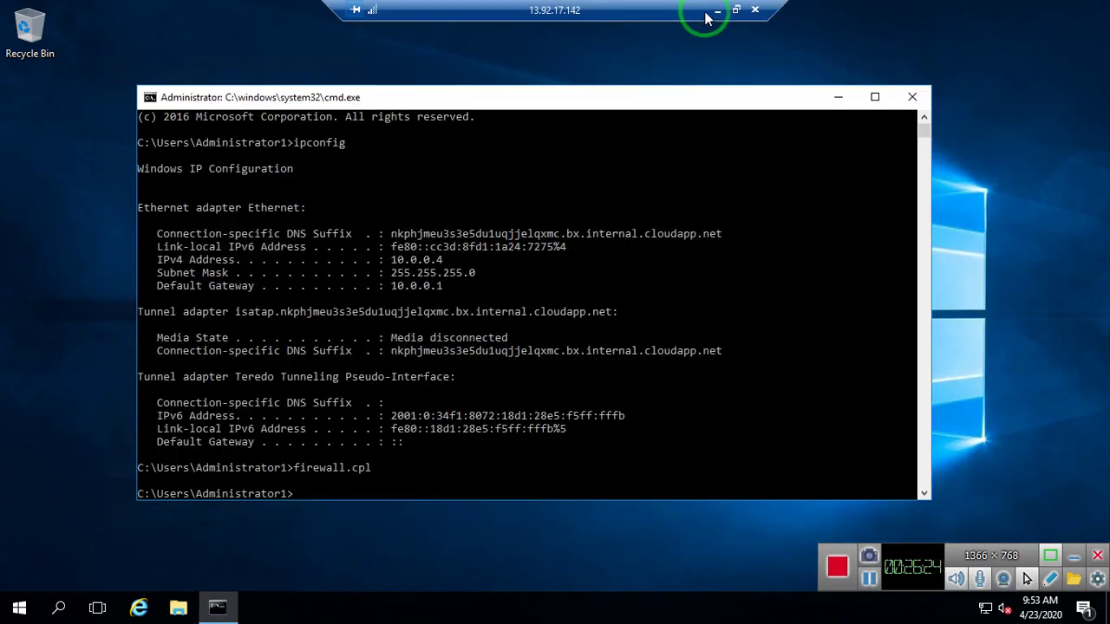
pyautogui.click(723, 13)
pyautogui.moveTo(816, 608)
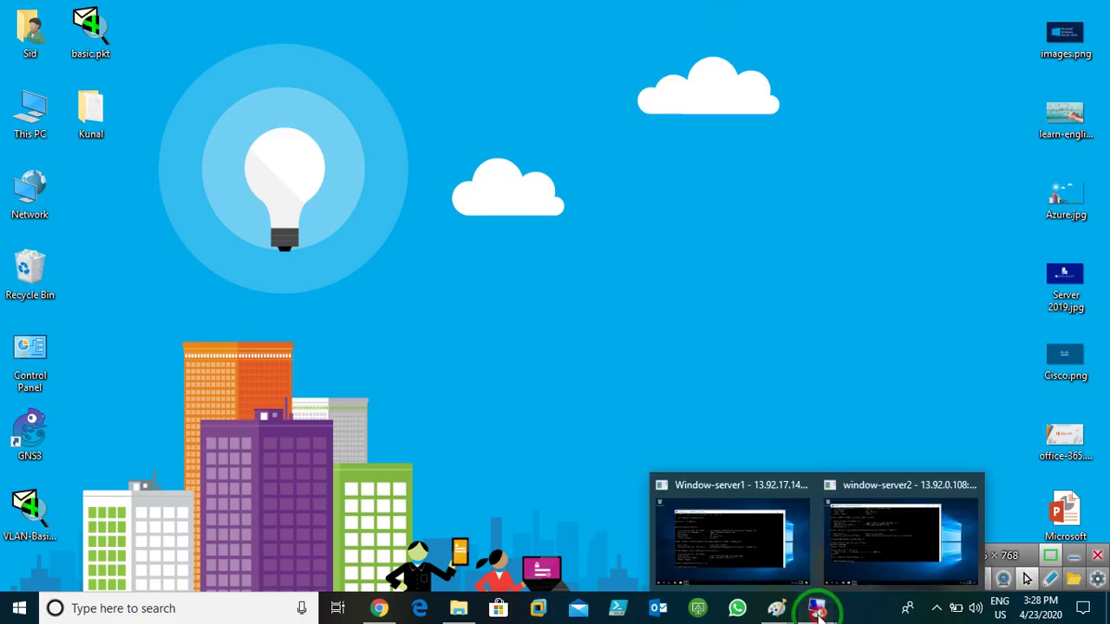
pyautogui.click(743, 515)
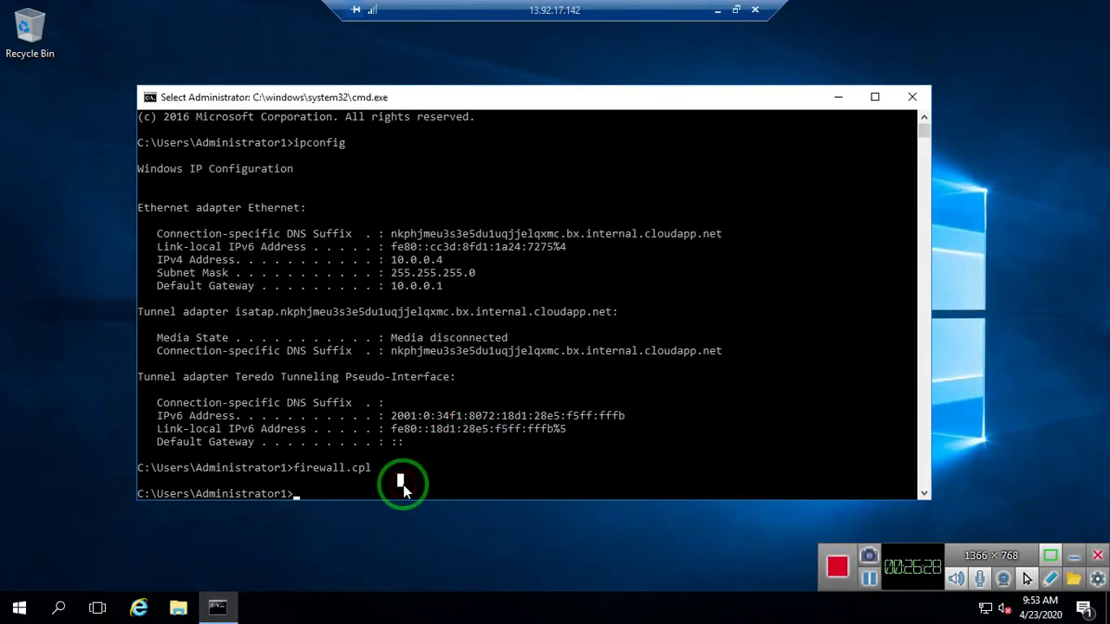
# - Ping 10.1.0.4 from Window-server1, then minimize its session
pyautogui.write('ping ')
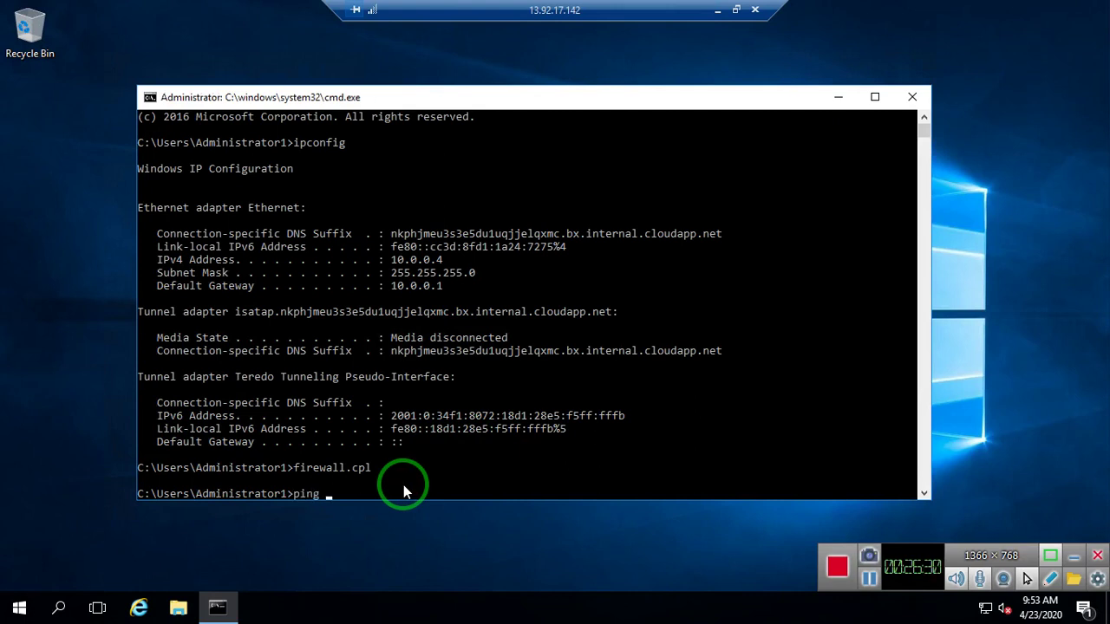
pyautogui.write('10.01.0')
pyautogui.press('BackSpace')
pyautogui.press('BackSpace')
pyautogui.press('BackSpace')
pyautogui.press('BackSpace')
pyautogui.press('BackSpace')
pyautogui.press('BackSpace')
pyautogui.write('.1.0.4')
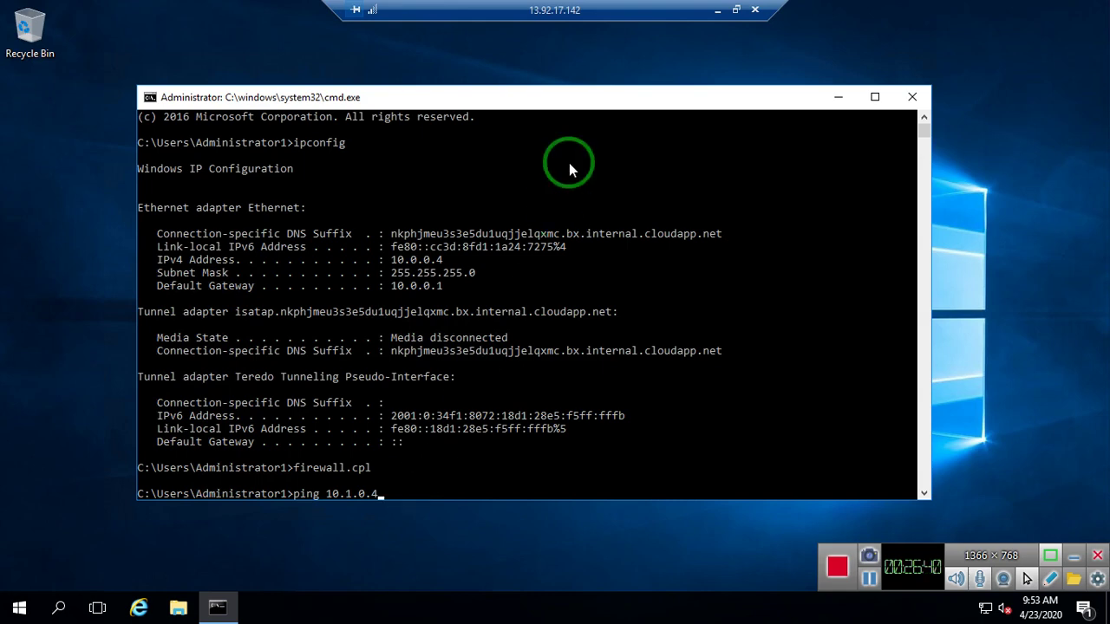
pyautogui.press('Return')
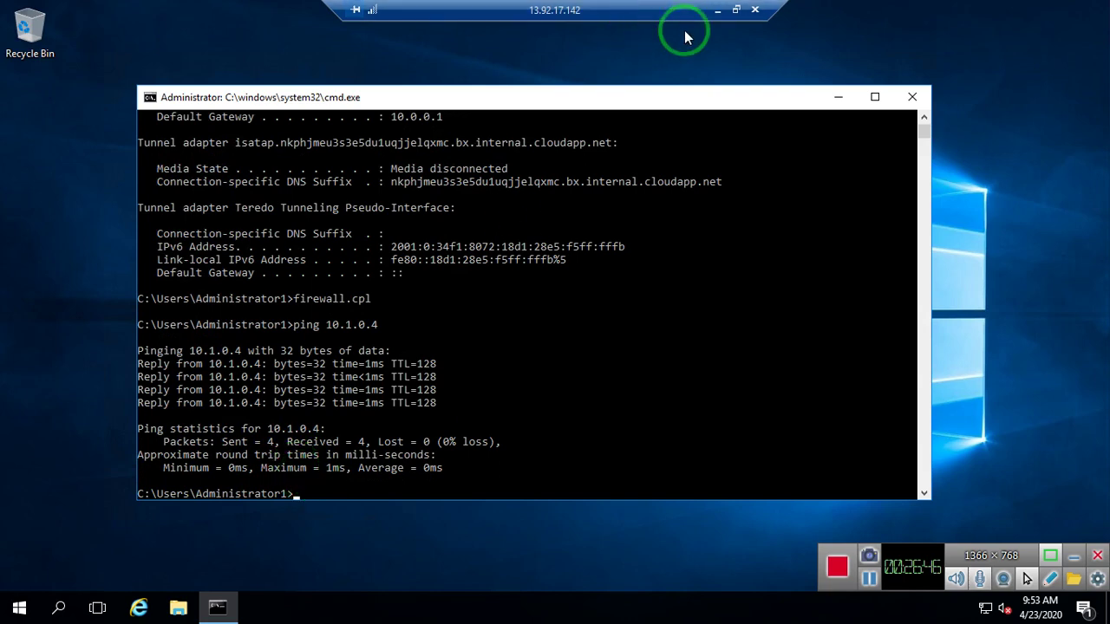
pyautogui.click(714, 12)
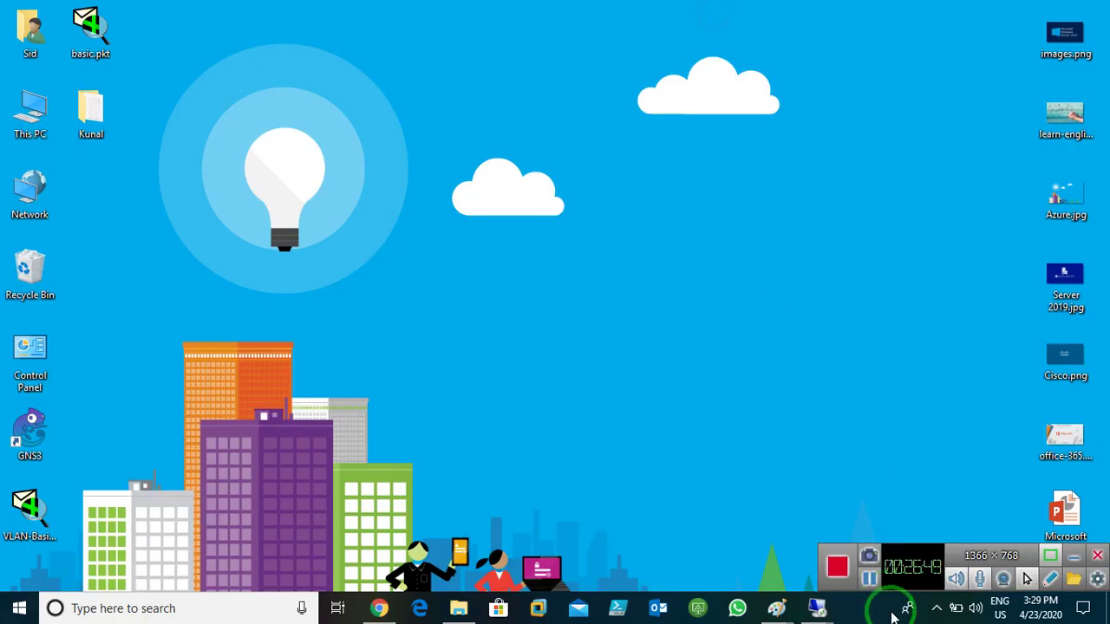
# - Ping 10.0.0.4 from window-server2, getting replies with 0% loss, then minimize
pyautogui.moveTo(817, 607)
pyautogui.click(928, 518)
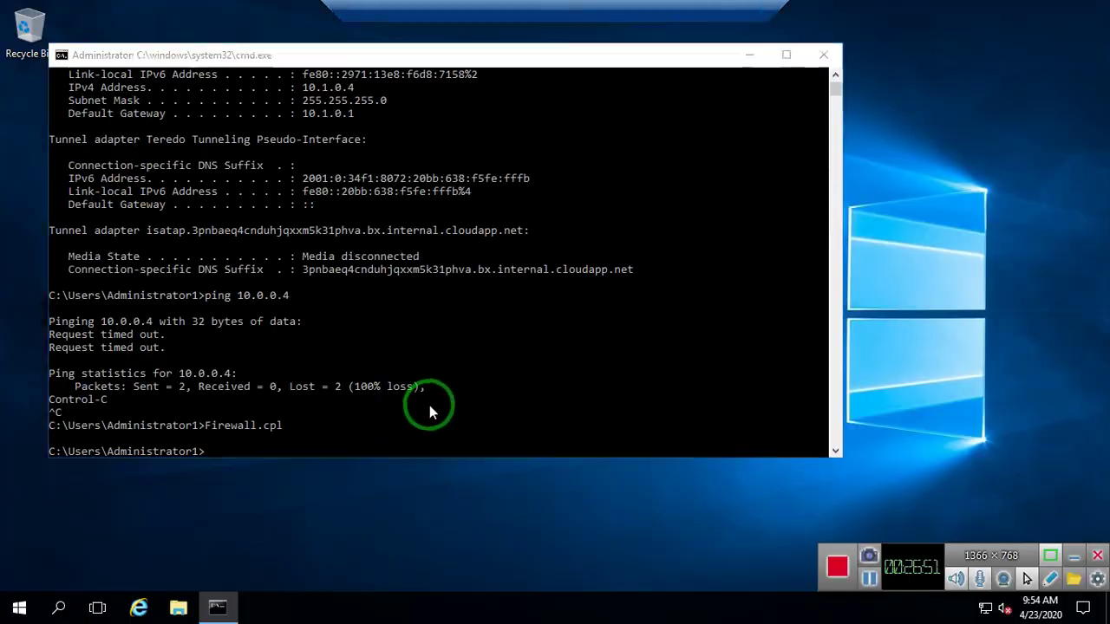
pyautogui.click(428, 411)
pyautogui.write('pin')
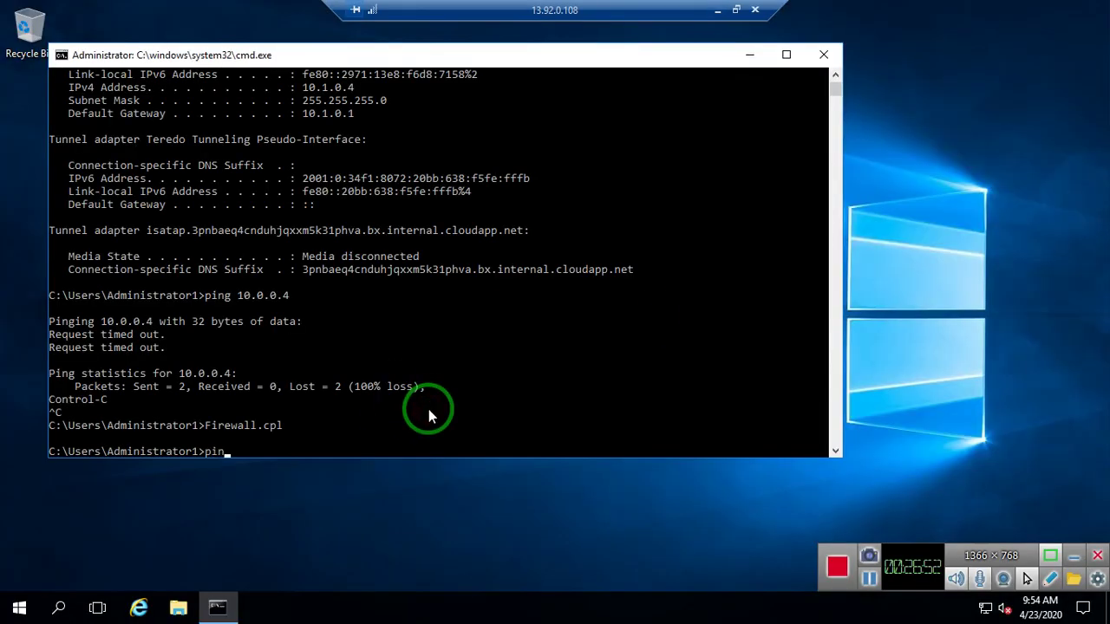
pyautogui.write('g 10.0.0.4')
pyautogui.press('Return')
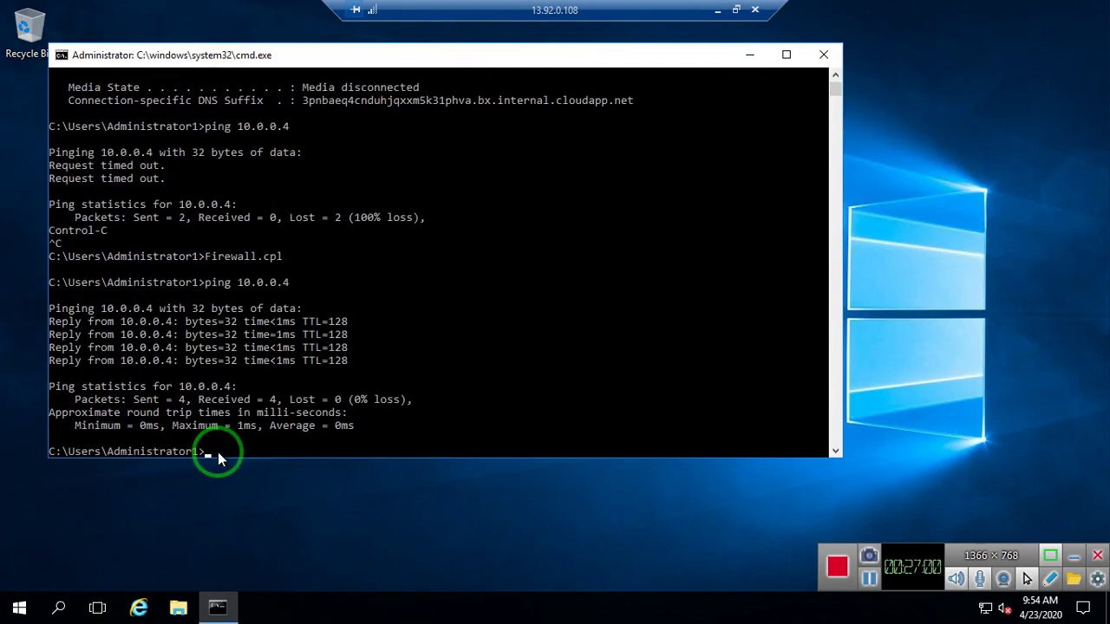
pyautogui.click(718, 10)
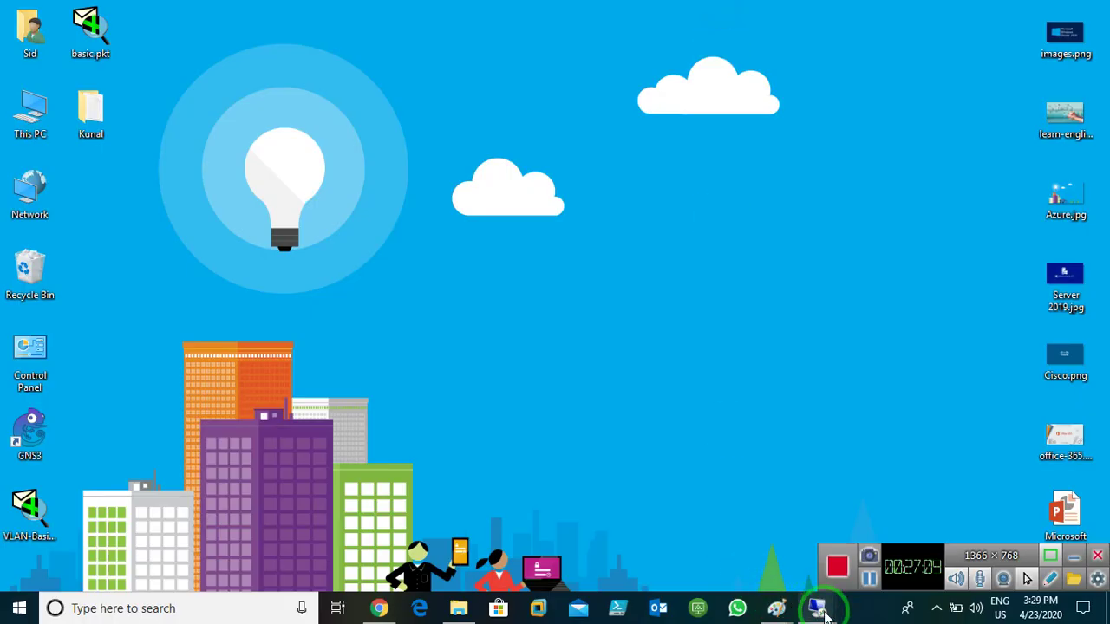
# - Minimize the Window-server1 remote session and refresh the local Windows desktop
pyautogui.moveTo(817, 608)
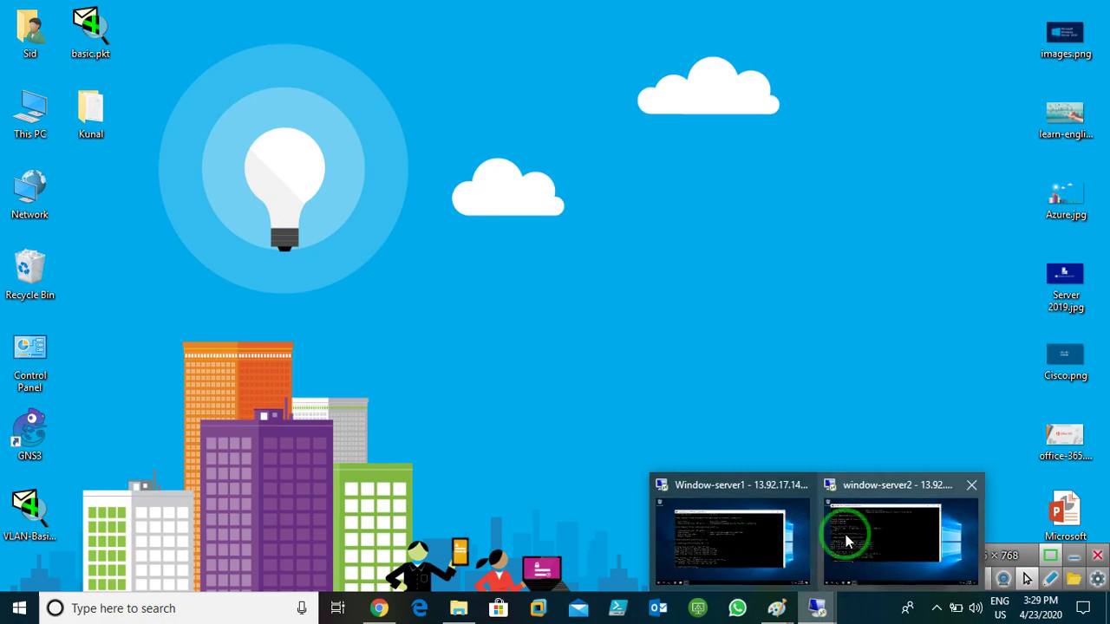
pyautogui.moveTo(818, 530)
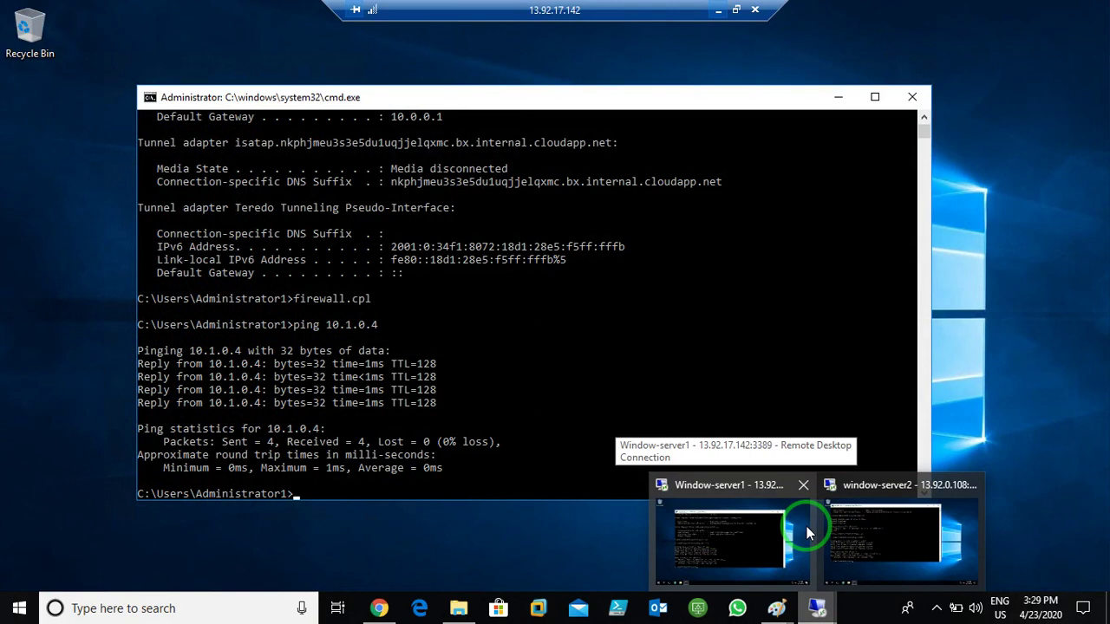
pyautogui.click(806, 526)
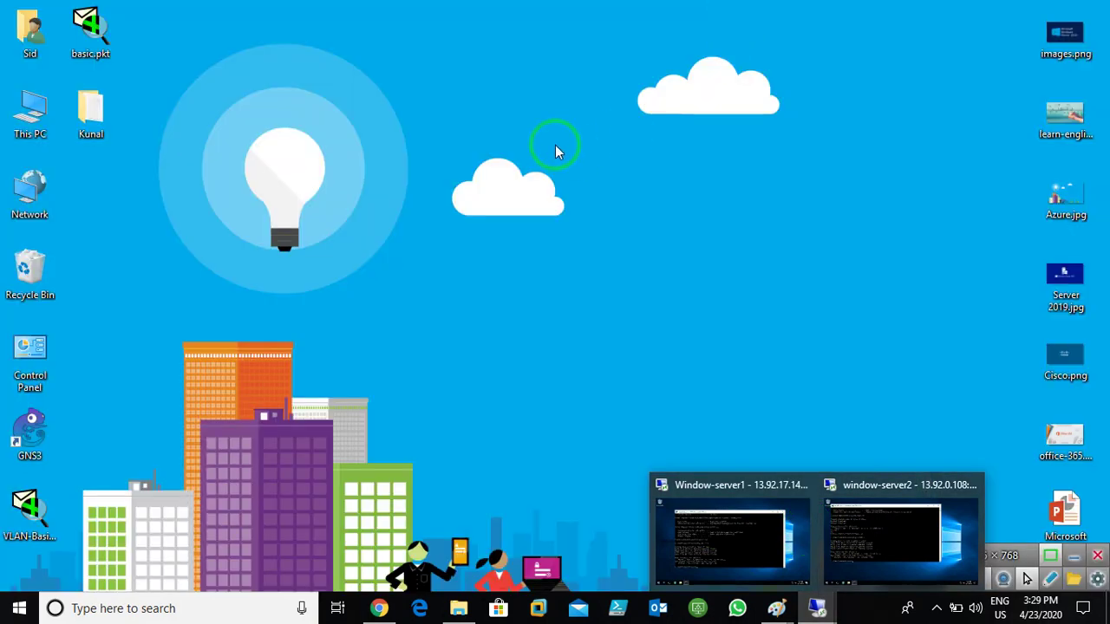
pyautogui.rightClick(556, 151)
pyautogui.click(612, 189)
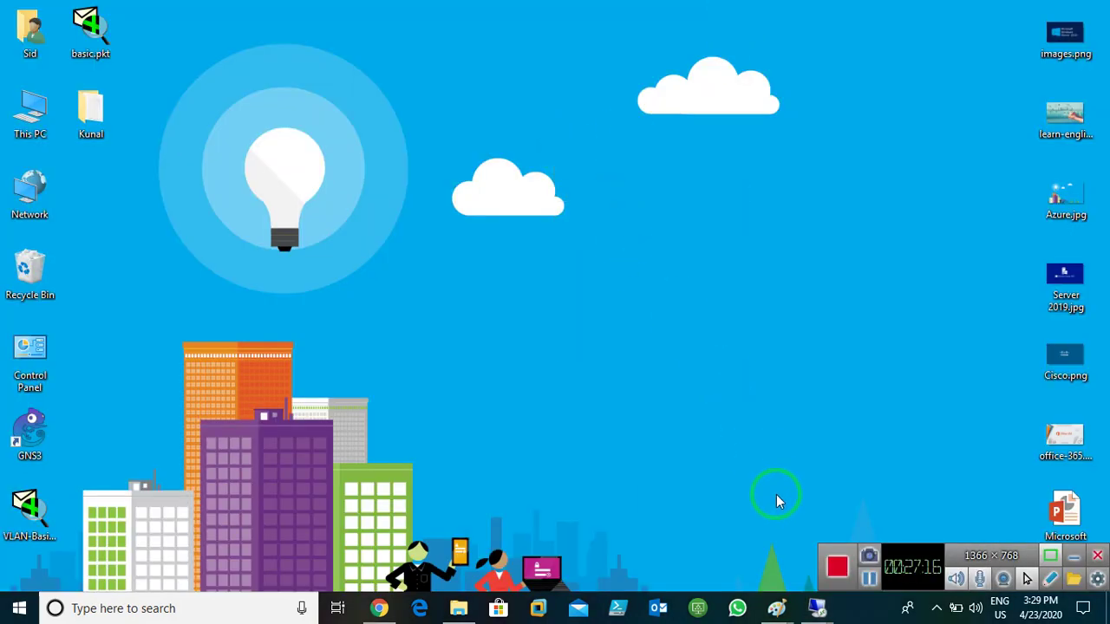